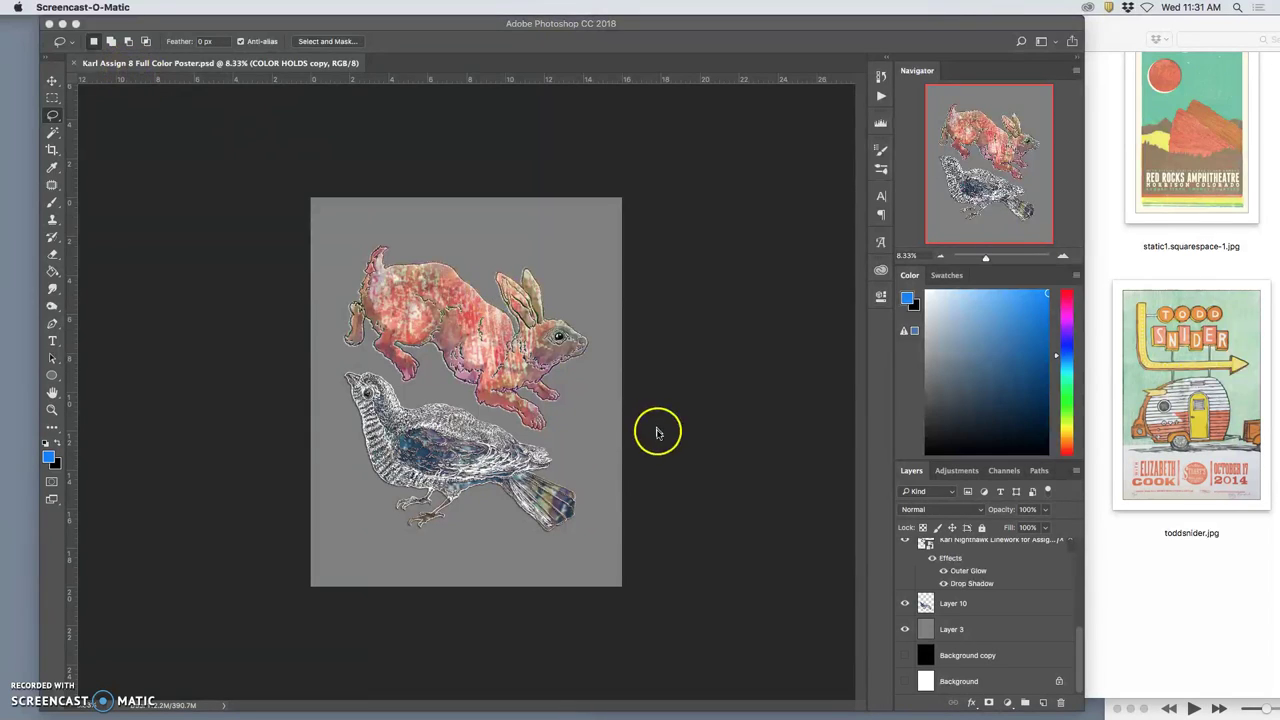
Step: Toggle the hare and nighthawk linework layers on and off to compare the artwork
scroll(952, 640, up, 5)
scroll(951, 640, up, 1)
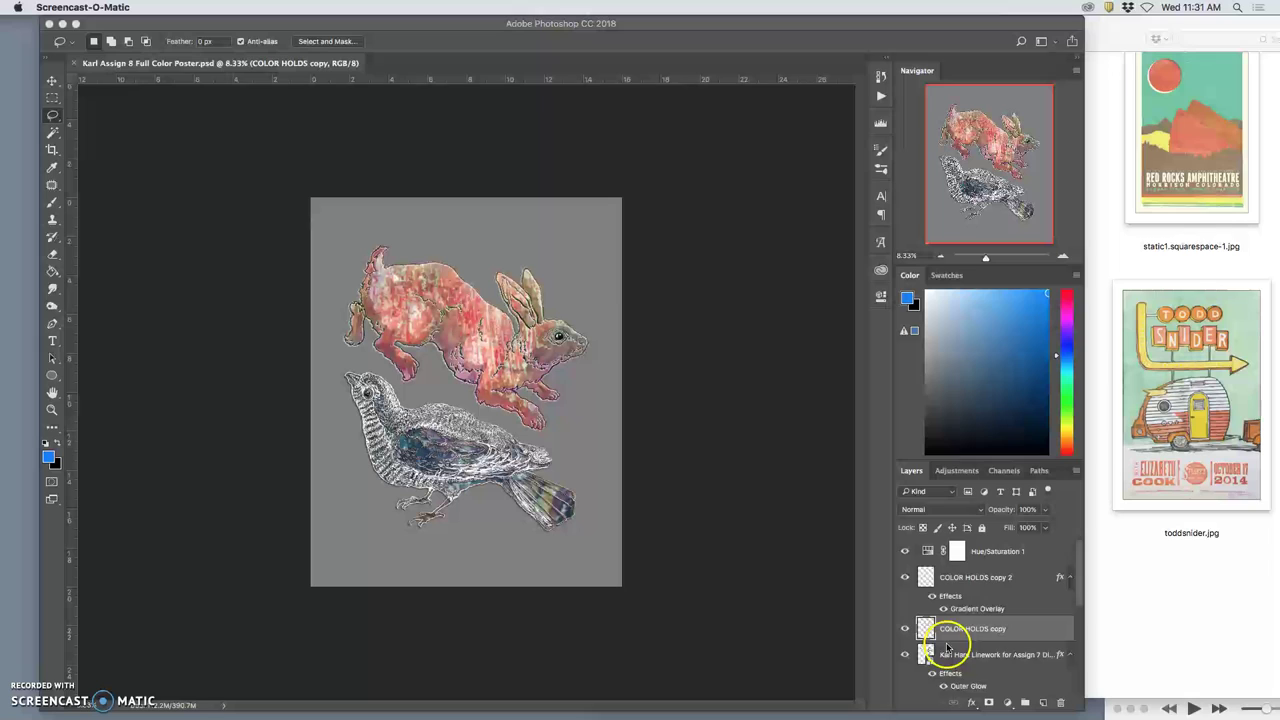
scroll(945, 643, down, 5)
scroll(910, 580, up, 1)
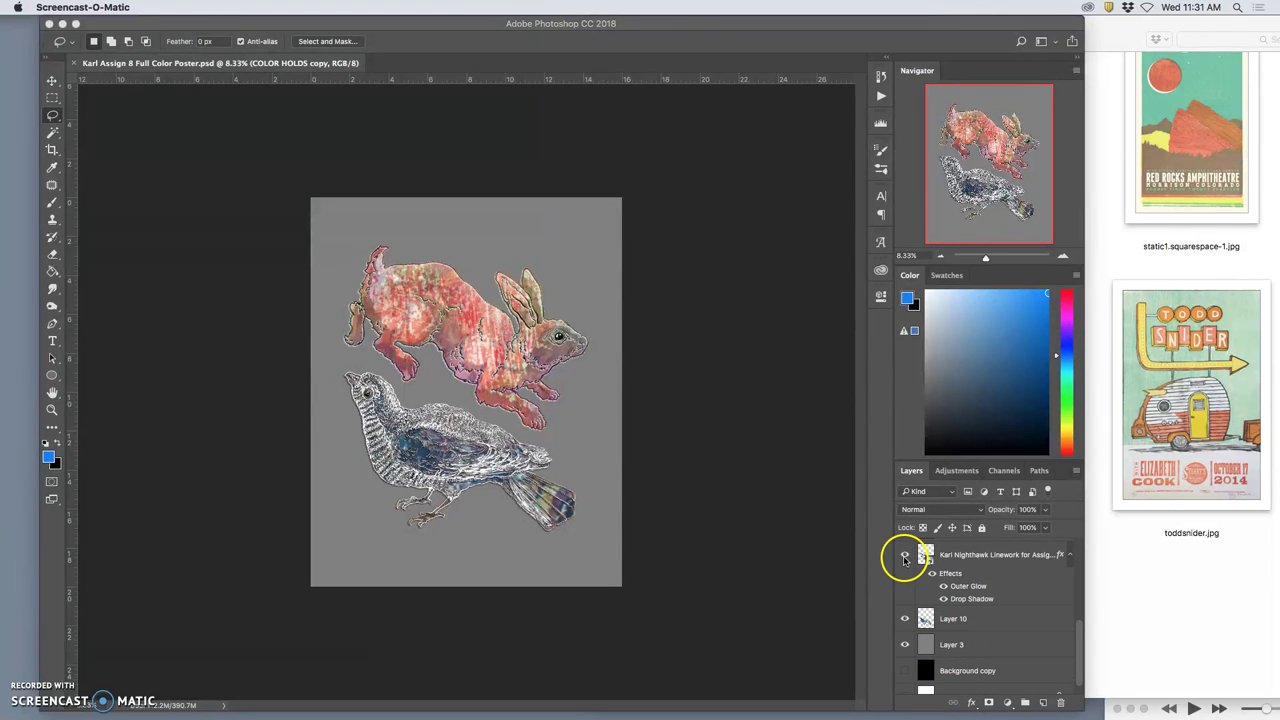
click(904, 560)
click(905, 561)
scroll(943, 580, up, 3)
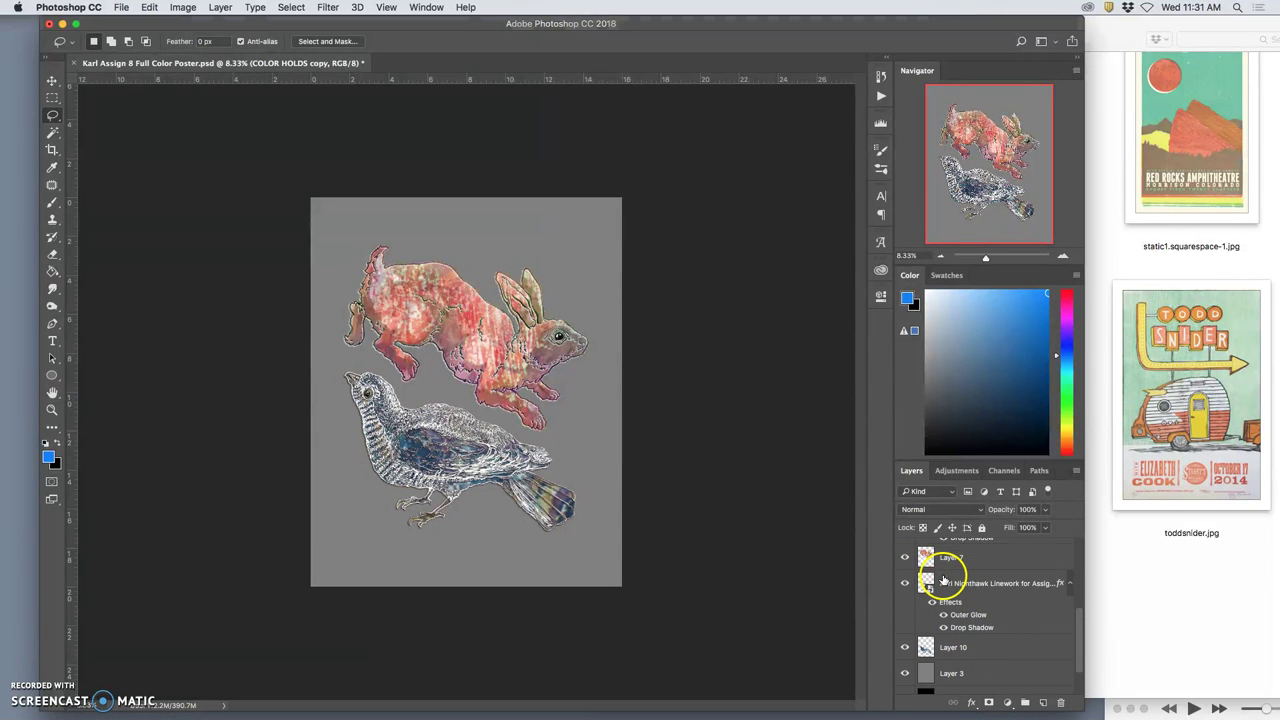
click(904, 607)
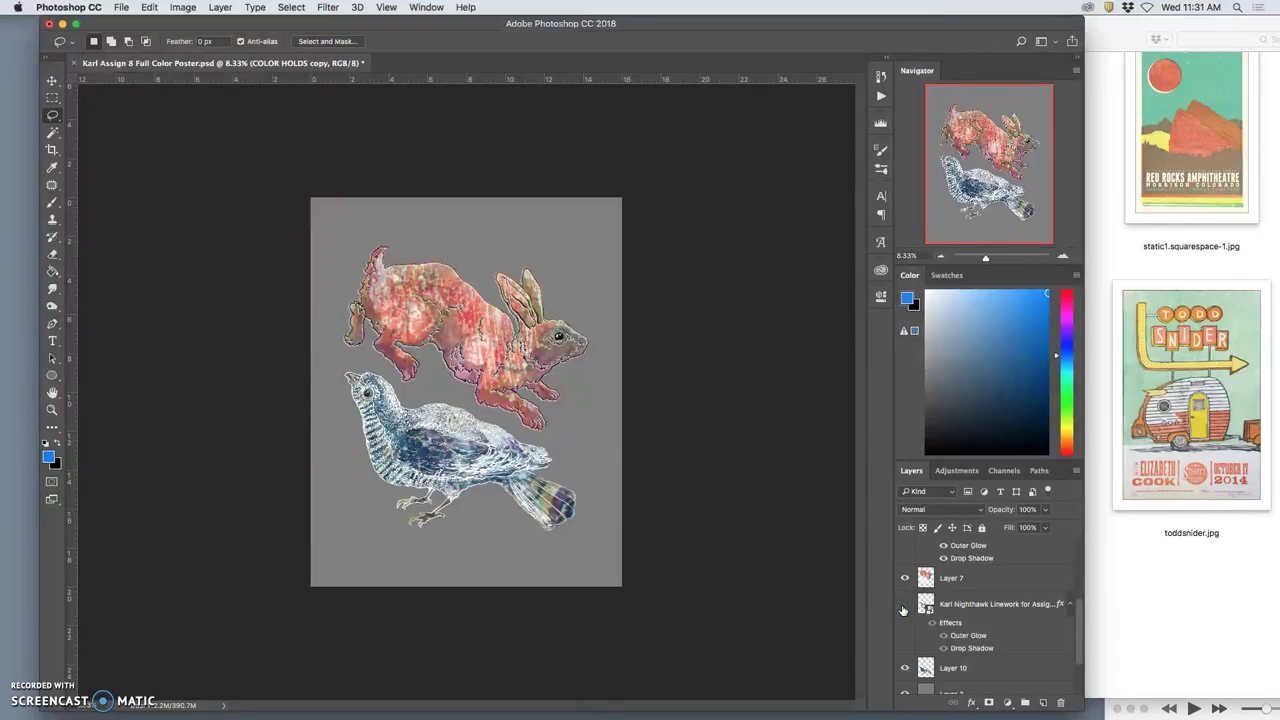
Step: Zoom in on the bird's wing, compare its linework layer, then zoom back out
key(super+plus)
key(super+plus)
key(super+plus)
key(super+plus)
key(super+plus)
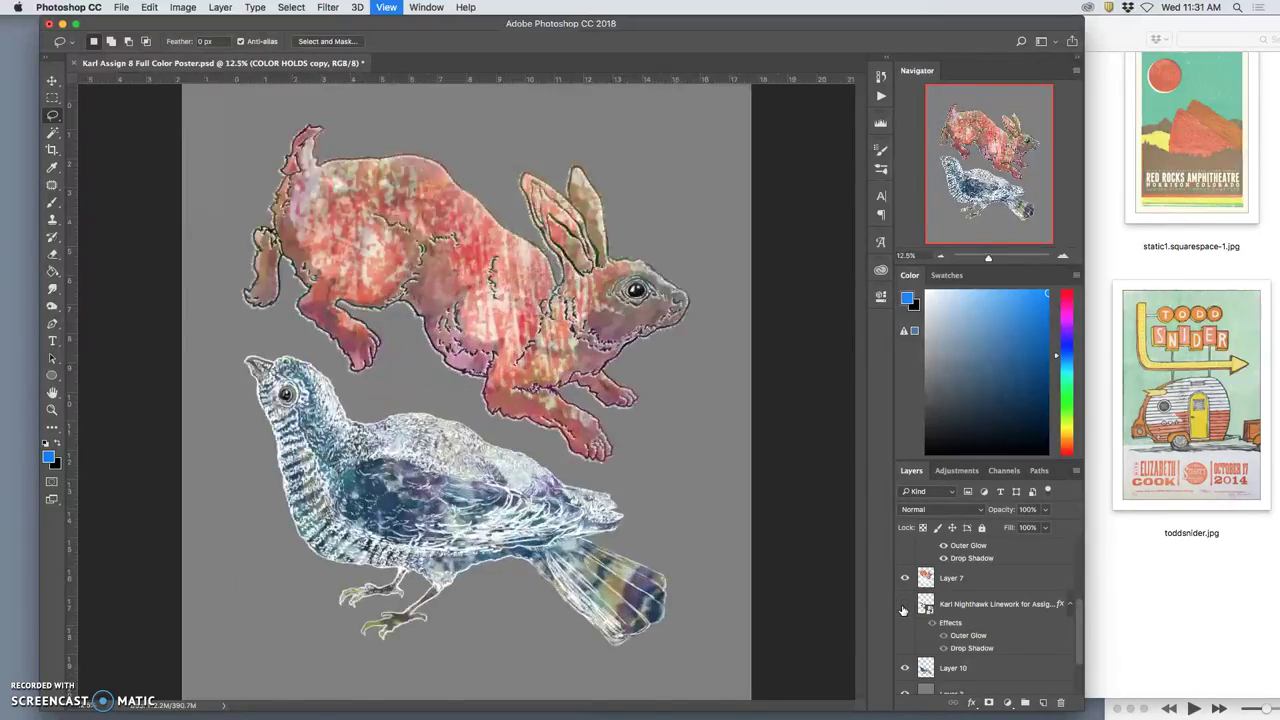
click(672, 603)
scroll(672, 603, down, 3)
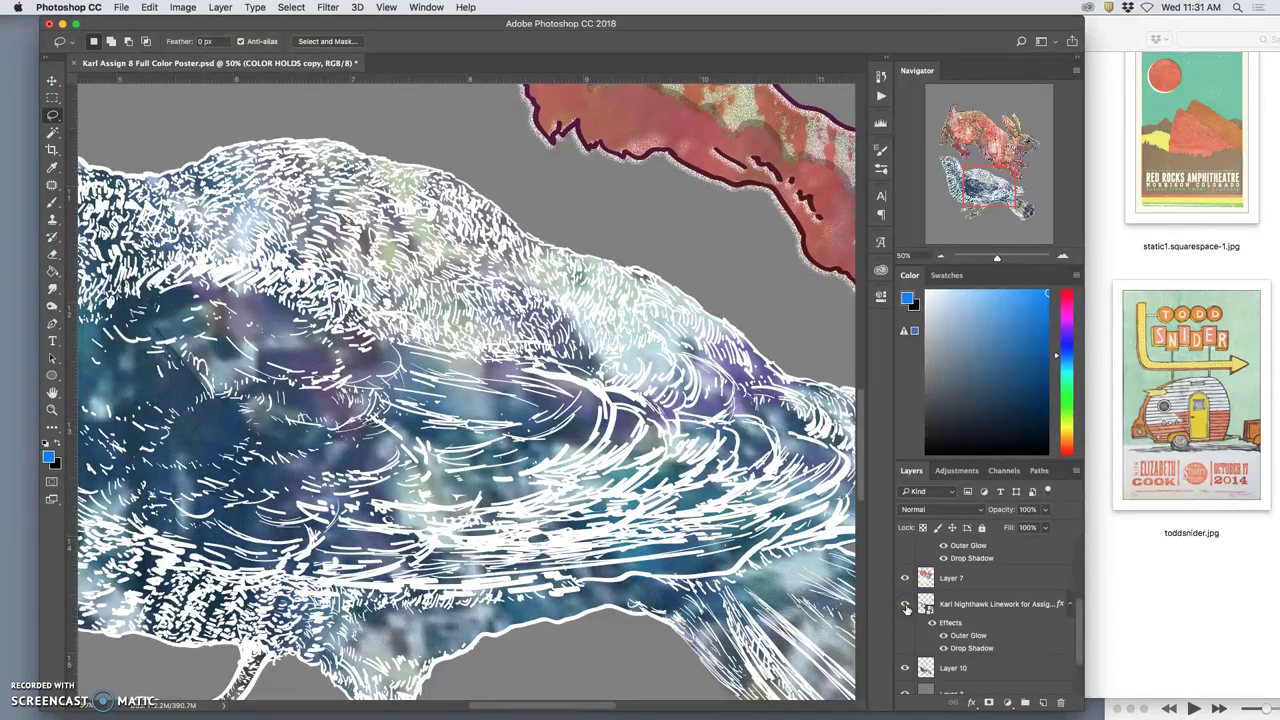
click(905, 605)
key(super+minus)
key(super+minus)
key(super+minus)
key(super+minus)
key(super+minus)
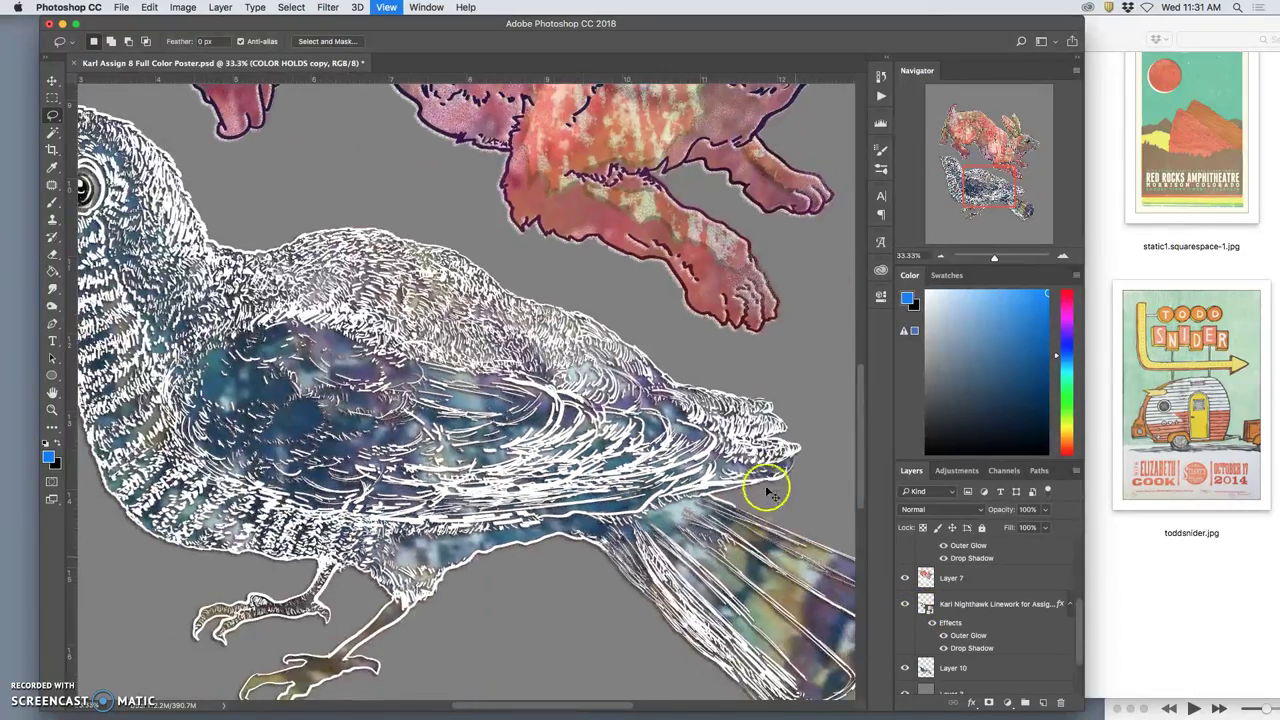
scroll(963, 591, up, 4)
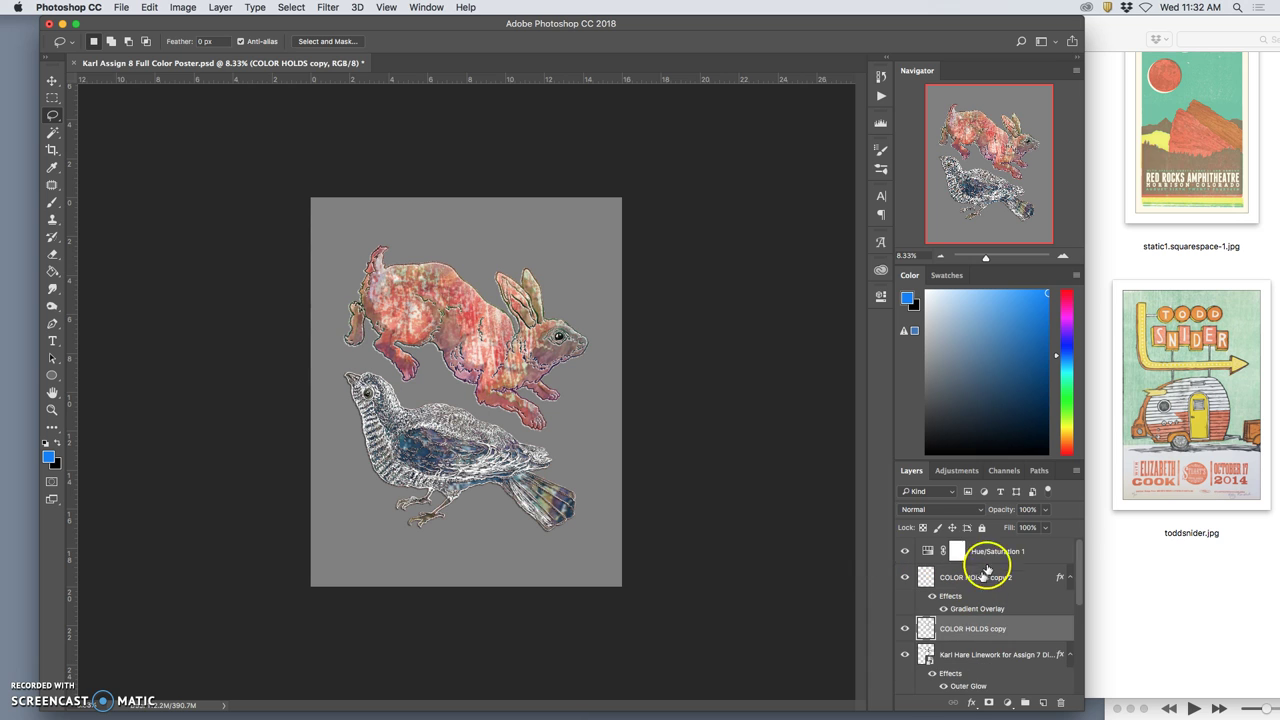
Step: Enlarge the canvas from 16 × 20 to 30 × 40 inches with Canvas Size
click(962, 556)
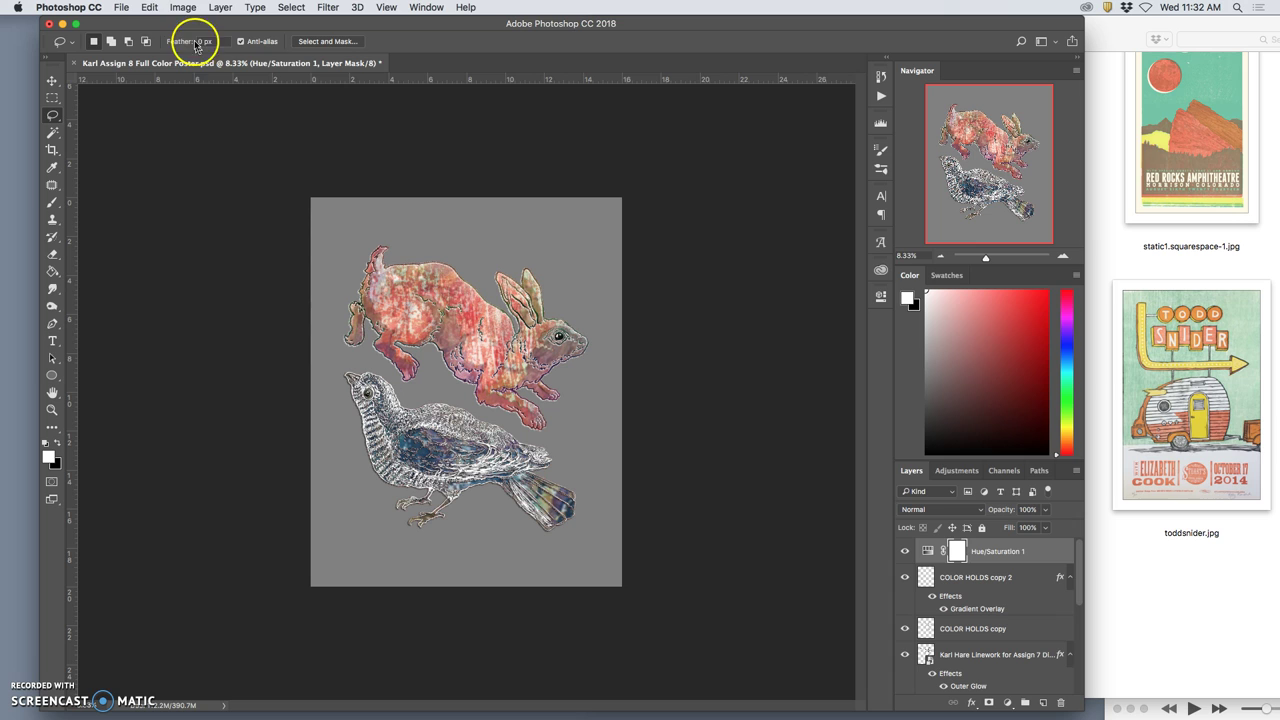
click(150, 8)
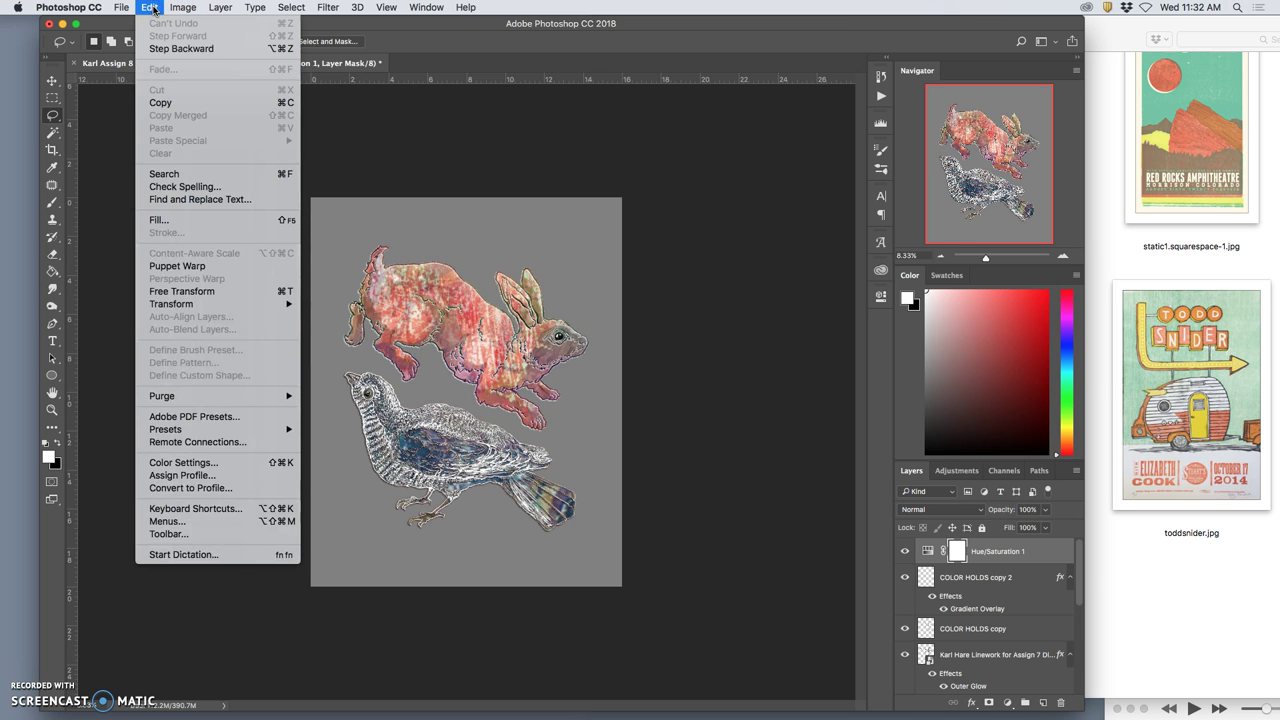
click(180, 8)
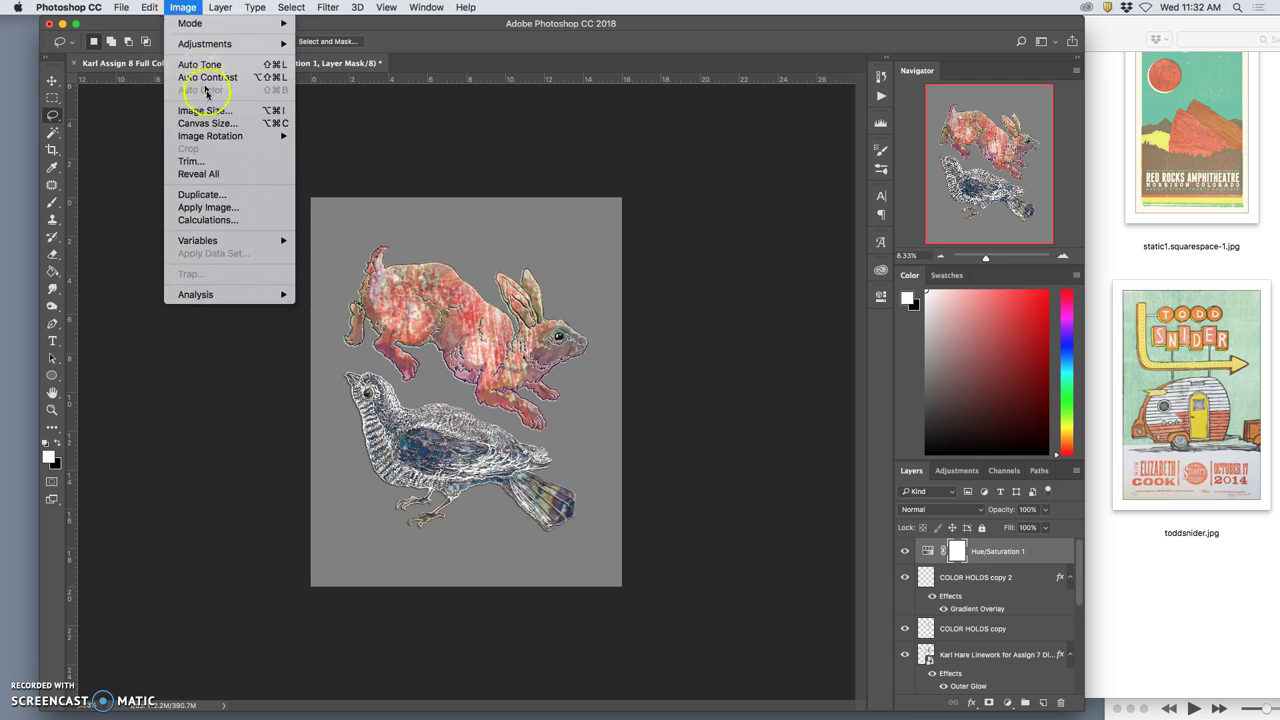
click(206, 123)
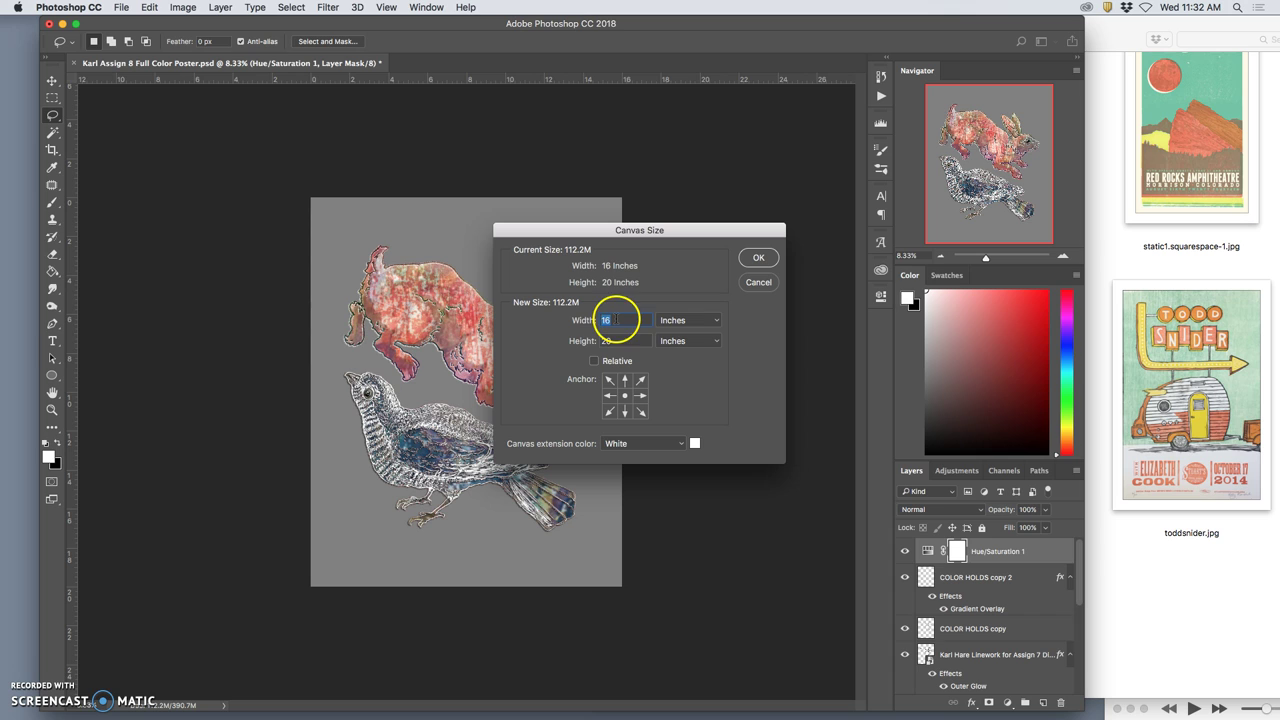
text(30)
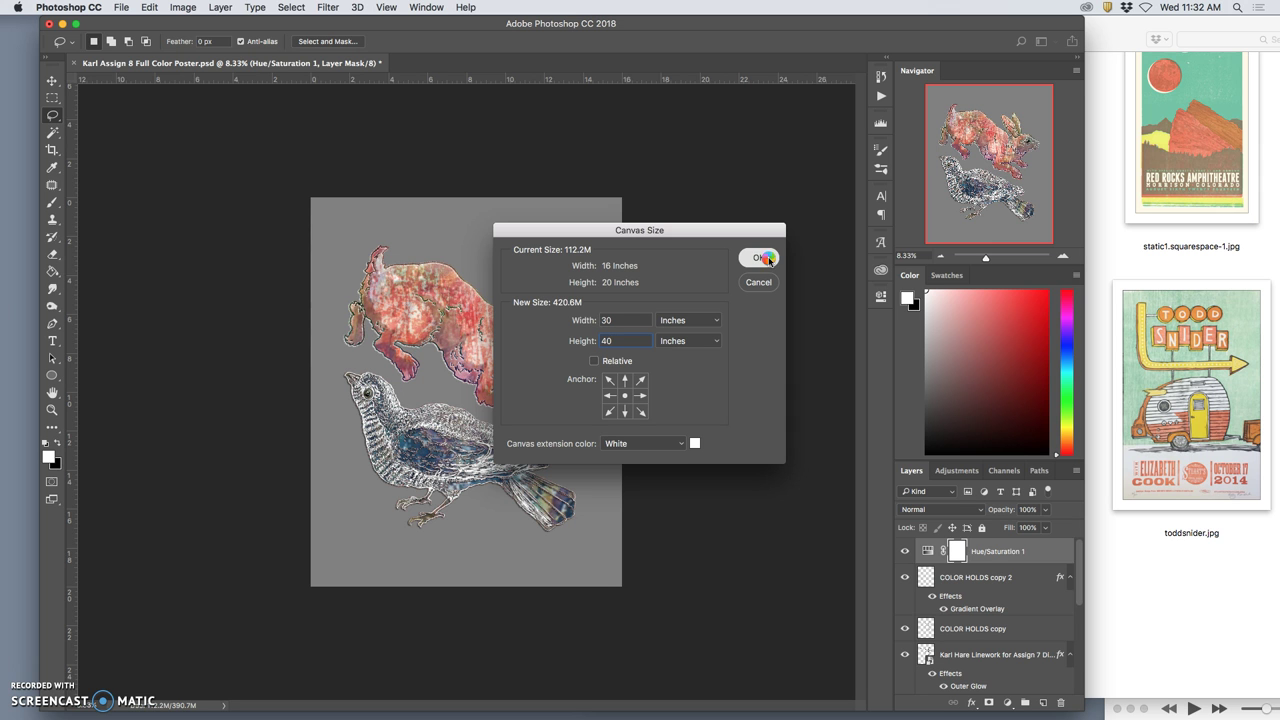
click(759, 258)
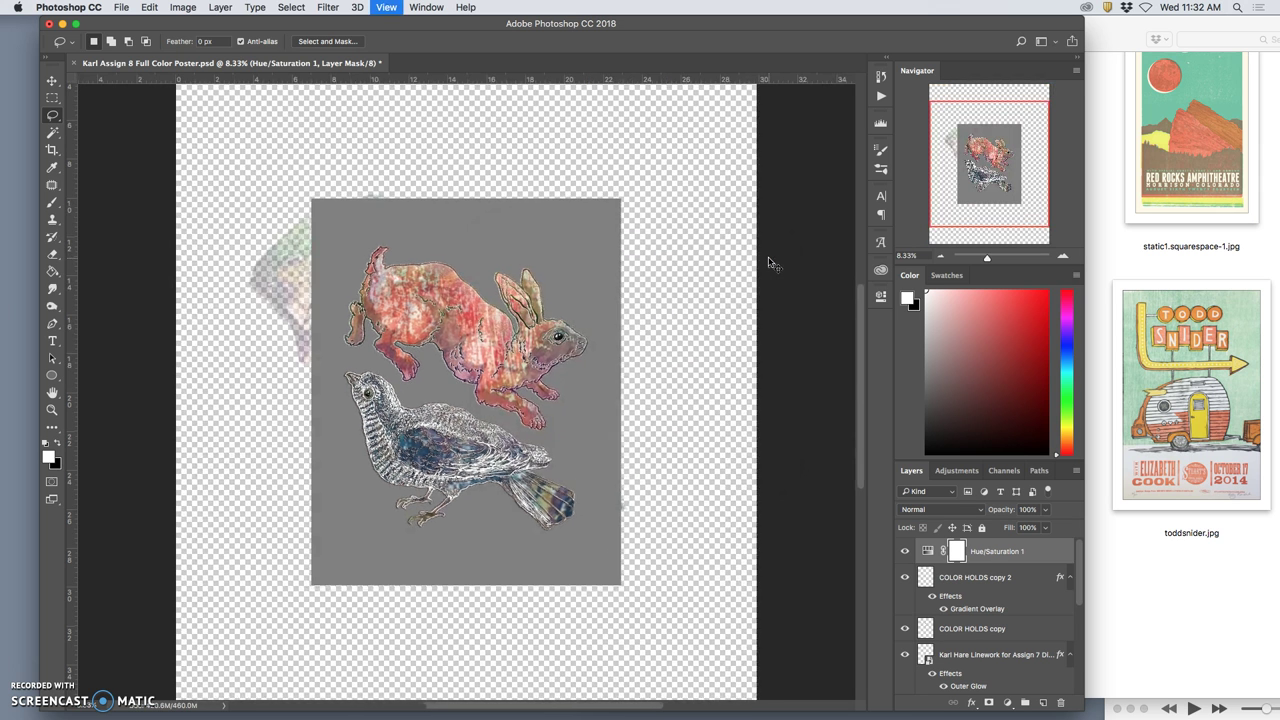
Step: Fill Layer 3 with 50% Gray across the enlarged canvas
key(super+minus)
key(super+minus)
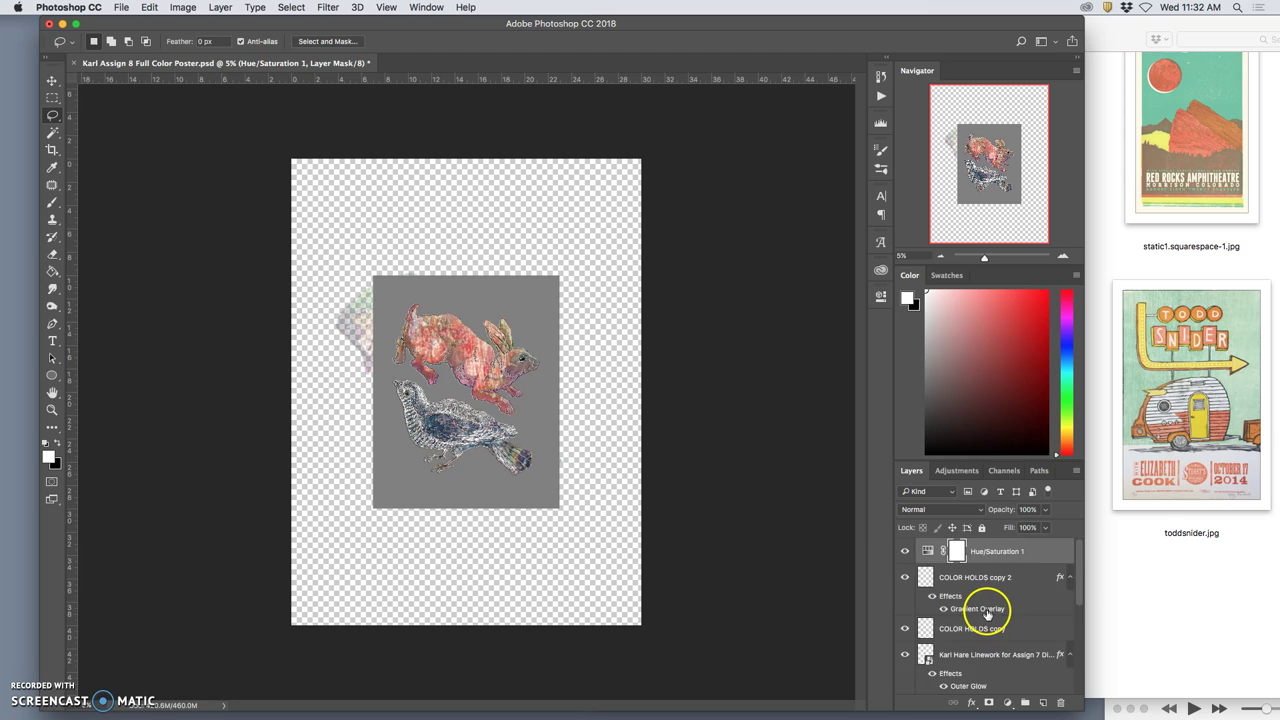
scroll(987, 612, down, 5)
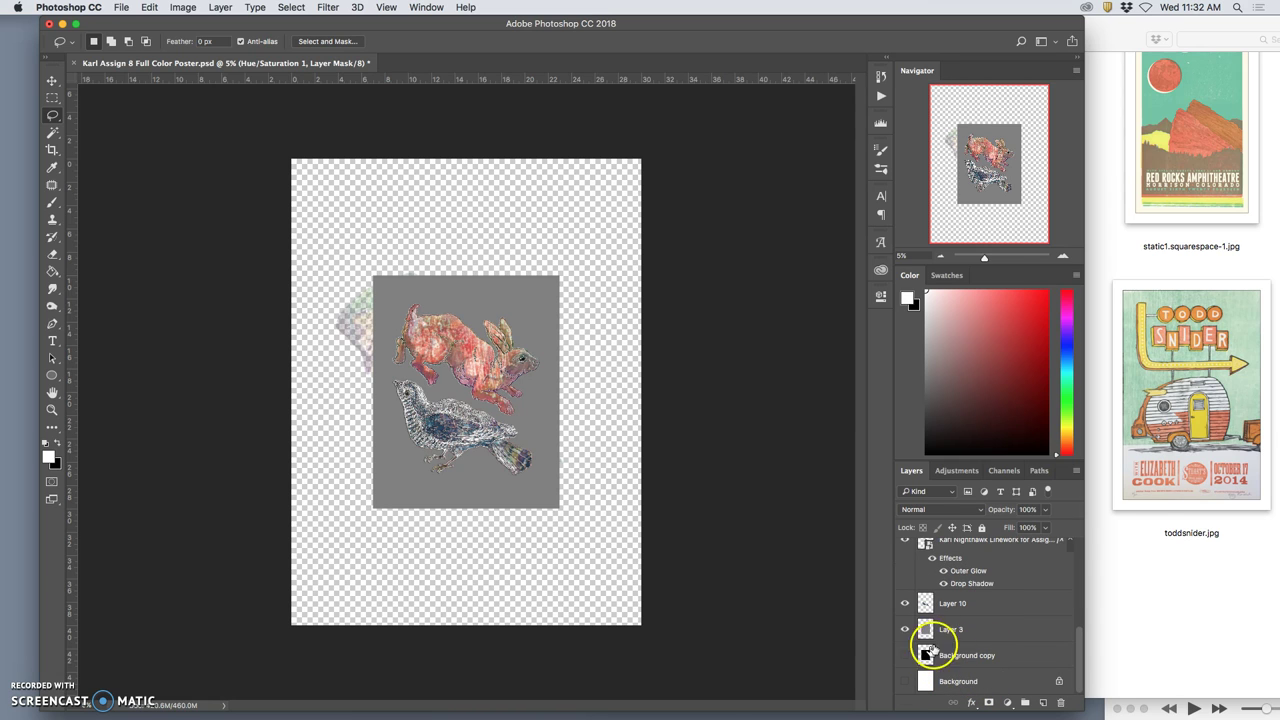
click(952, 632)
click(249, 46)
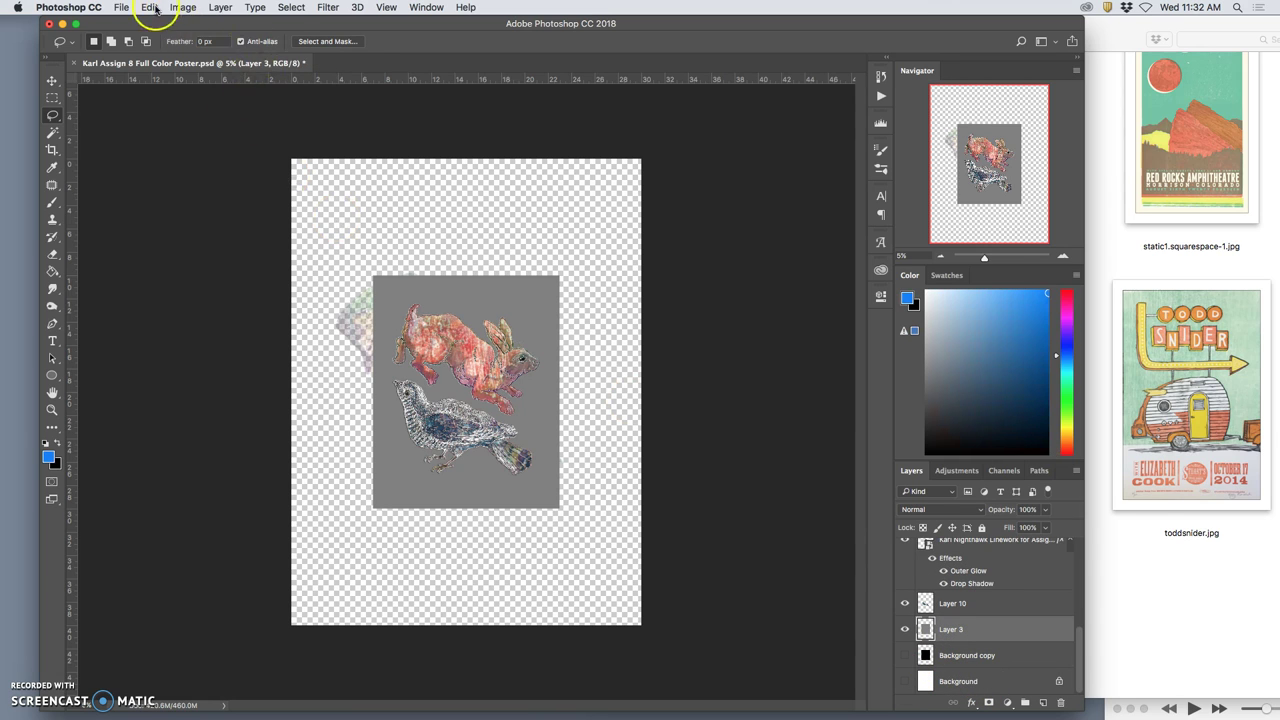
click(150, 8)
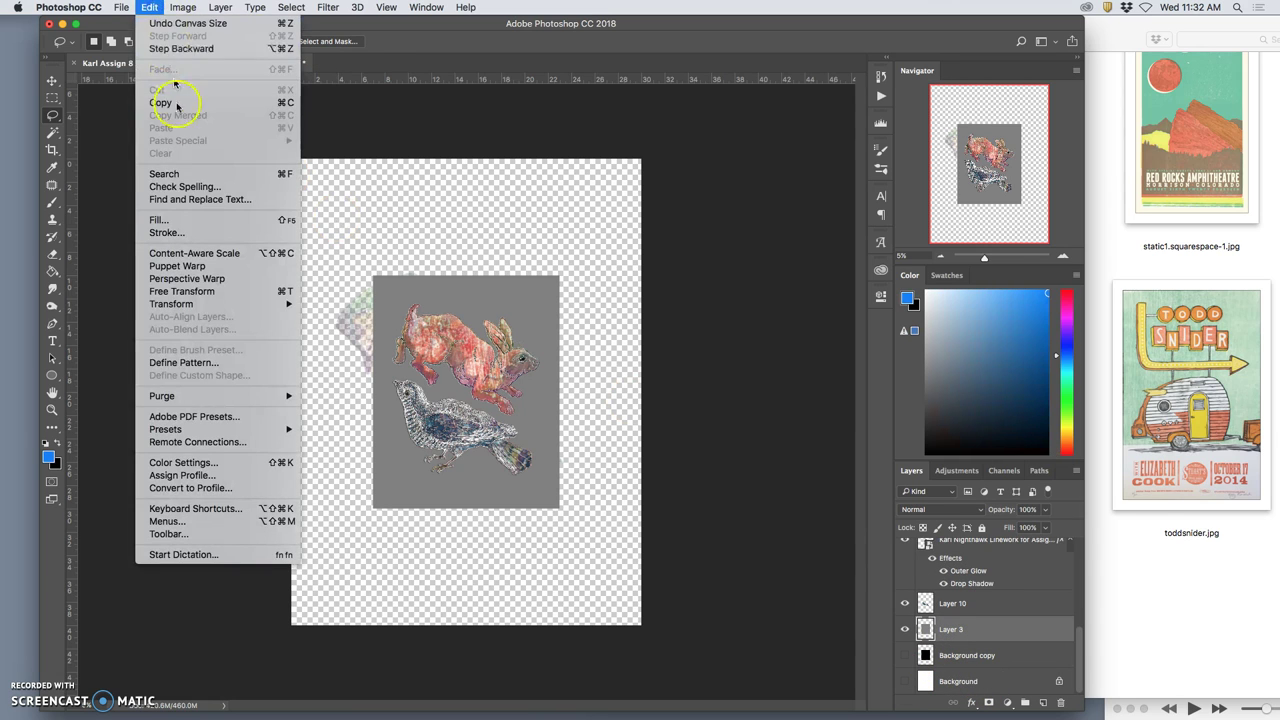
click(184, 222)
click(620, 287)
click(625, 275)
click(731, 289)
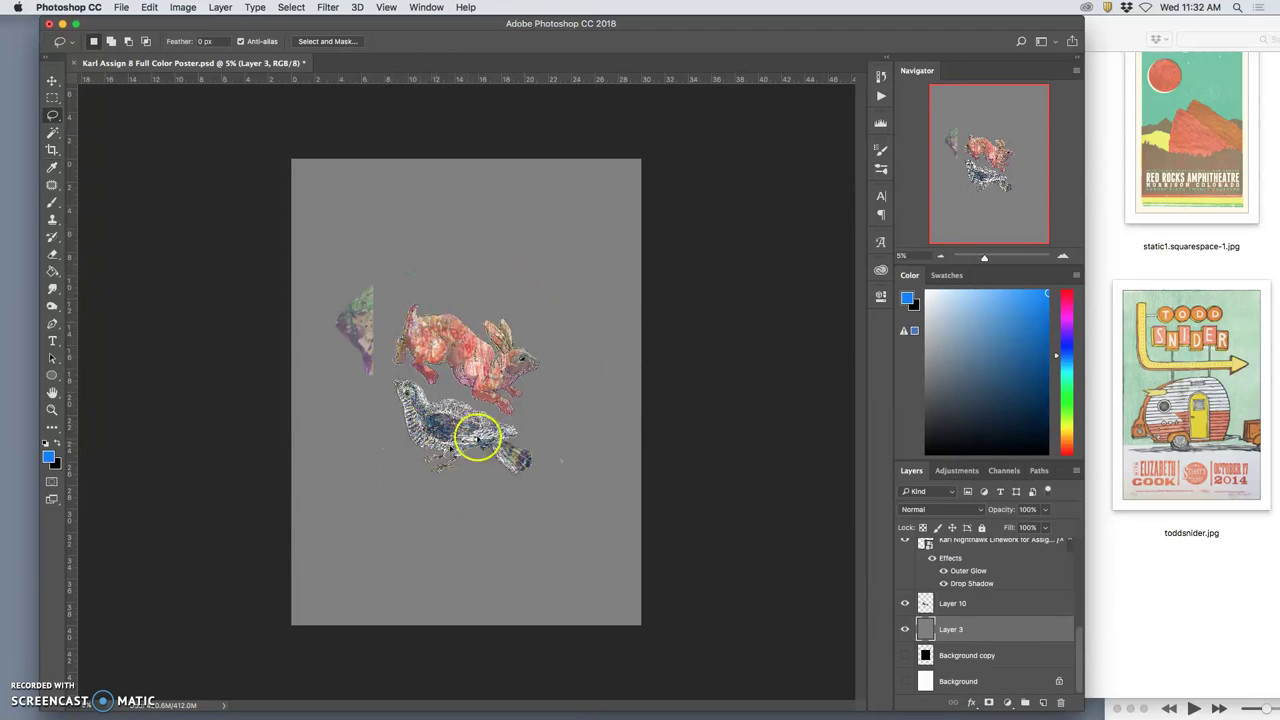
Step: Show the Background copy layer, hide Layer 3, and fill Background copy with Black
click(970, 657)
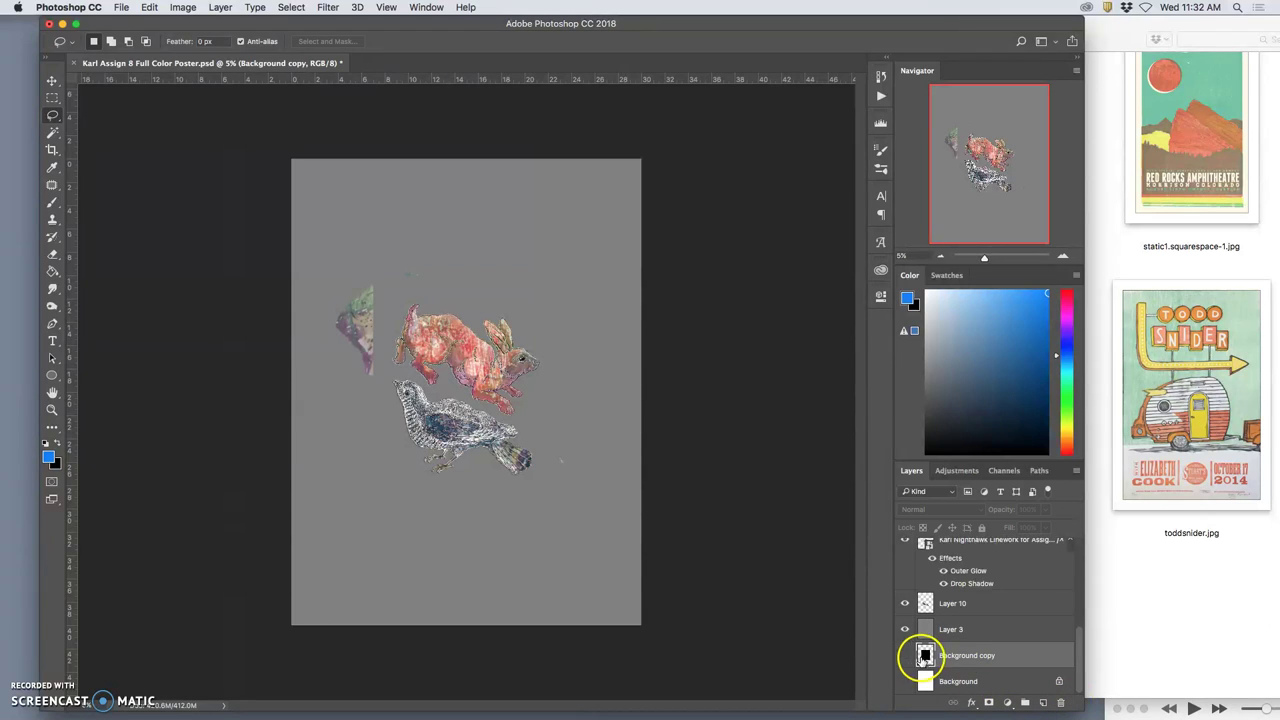
click(905, 655)
click(905, 630)
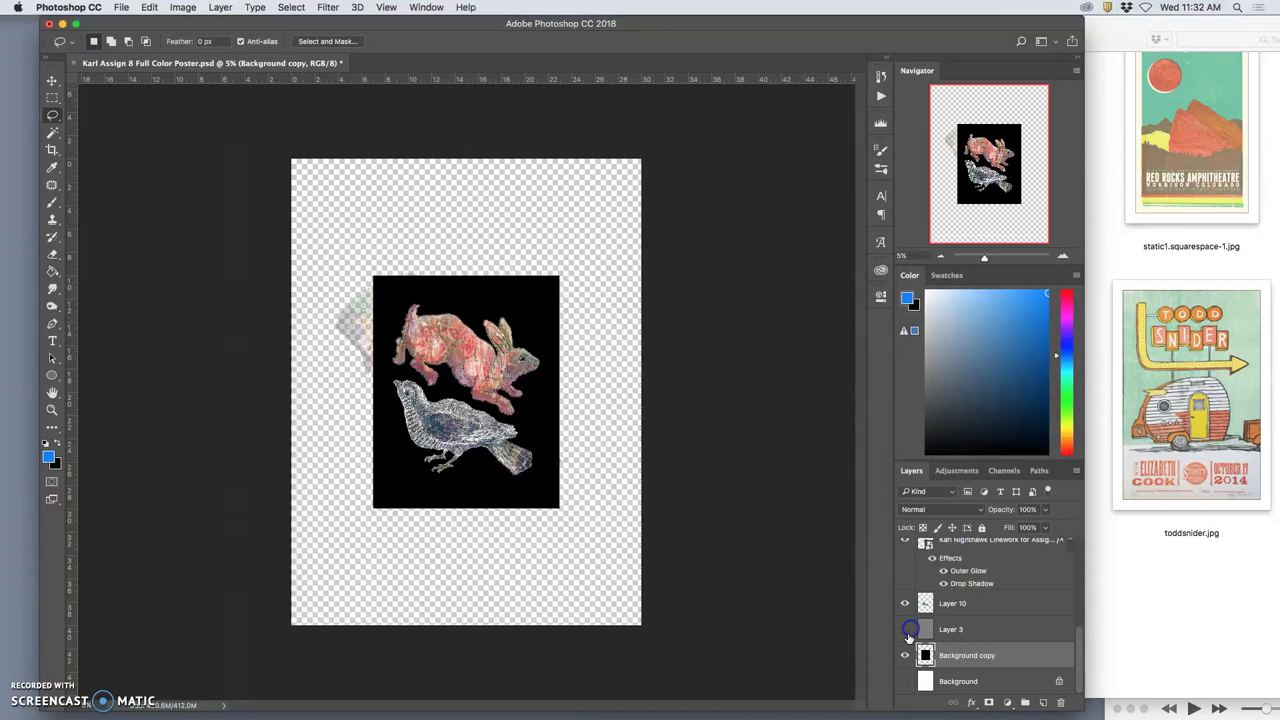
click(149, 7)
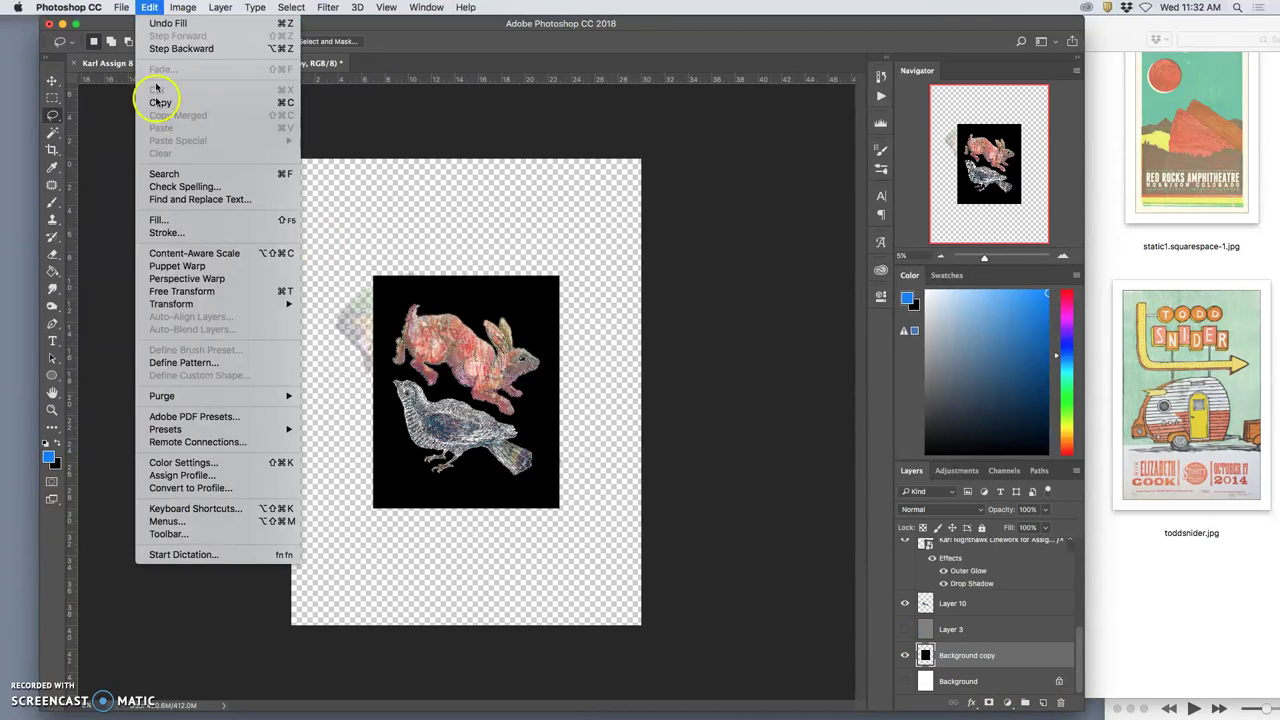
click(170, 219)
click(652, 289)
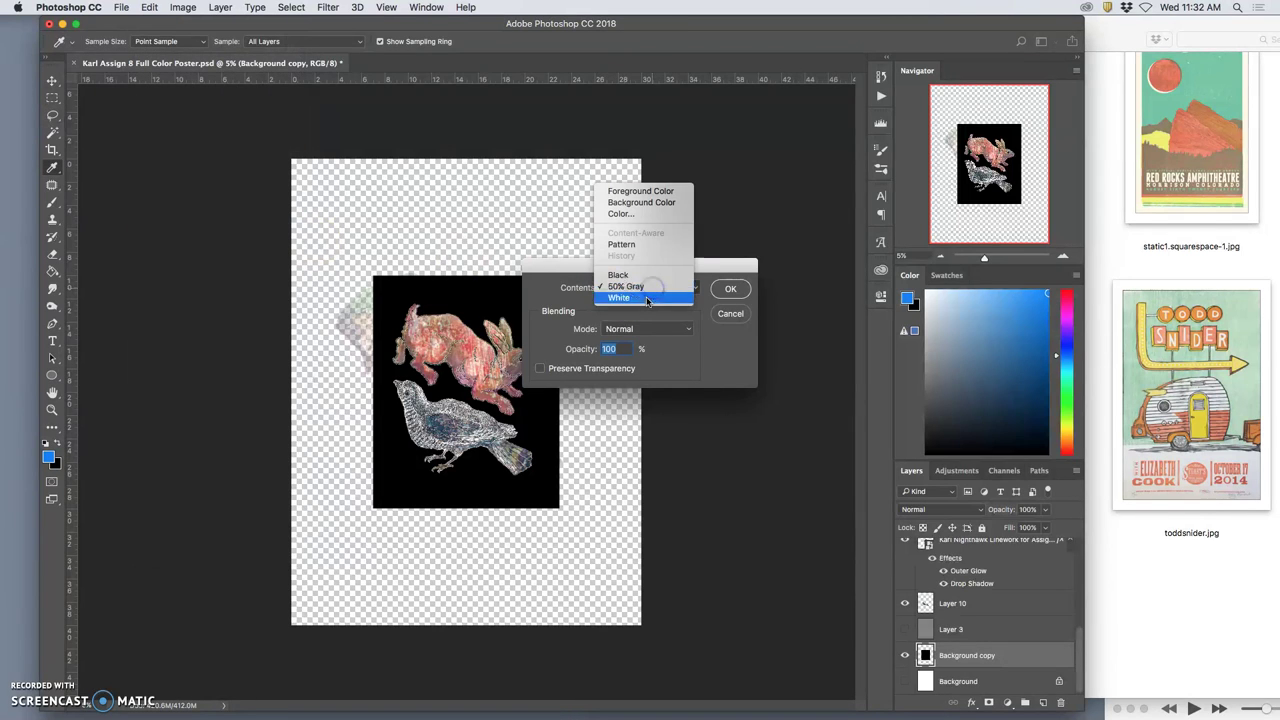
click(628, 275)
click(728, 291)
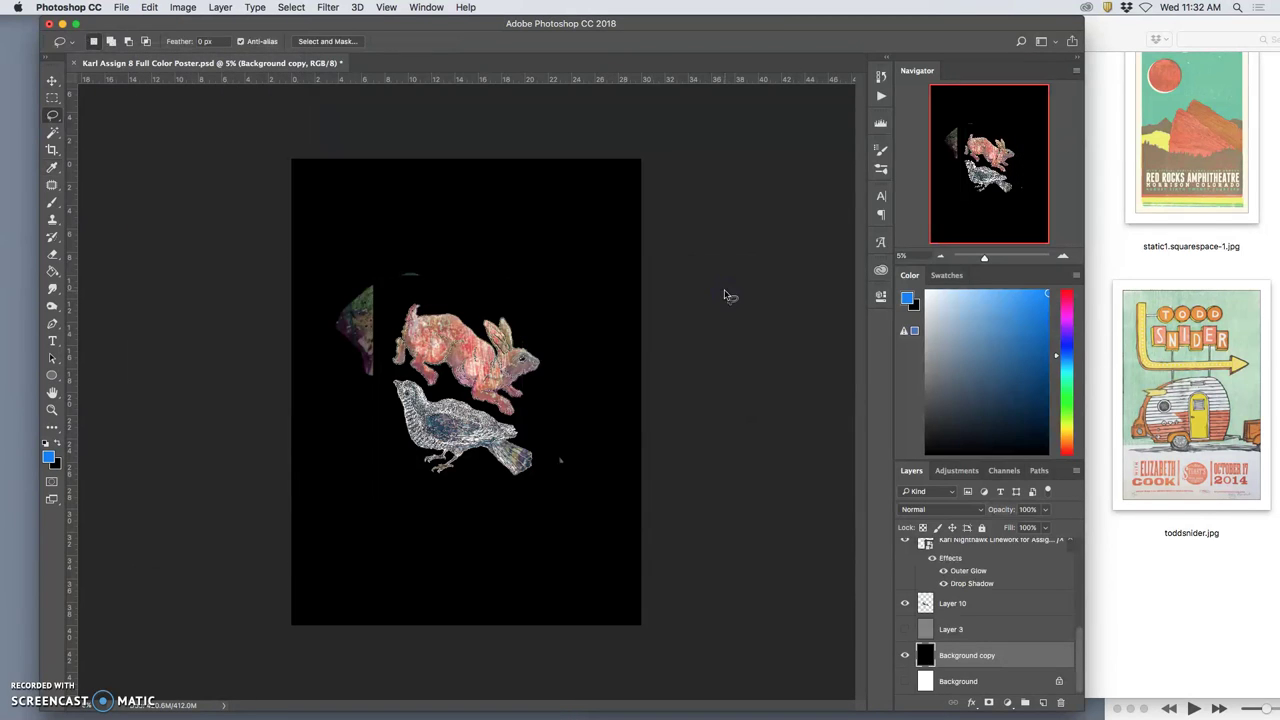
key(l)
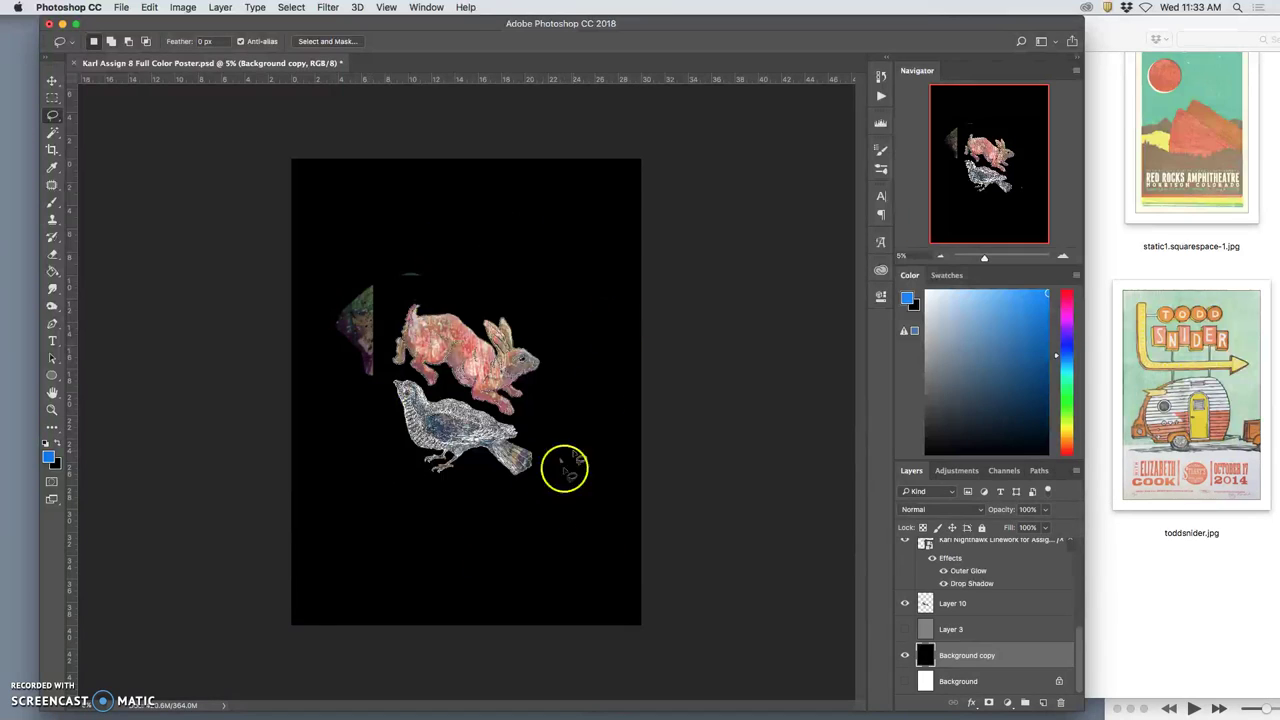
Step: Hide the black Background copy and leave the Background layer white, cancelling its Fill
click(905, 655)
click(951, 678)
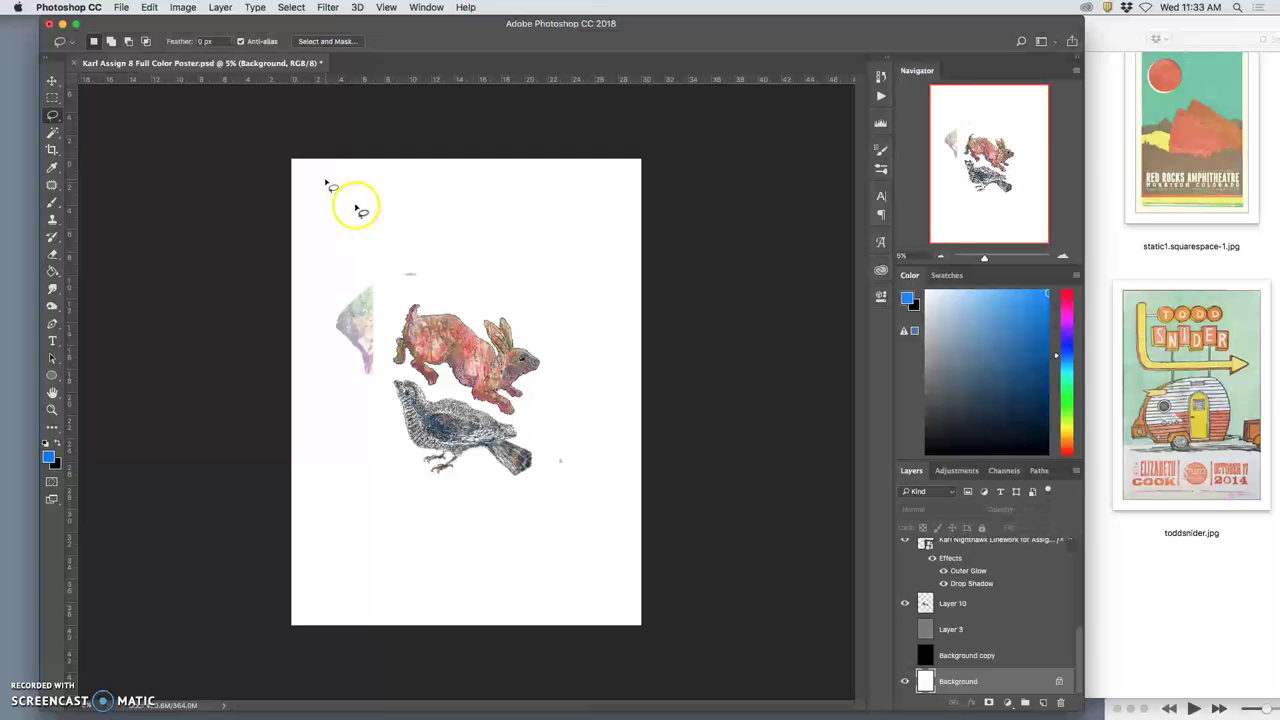
click(149, 8)
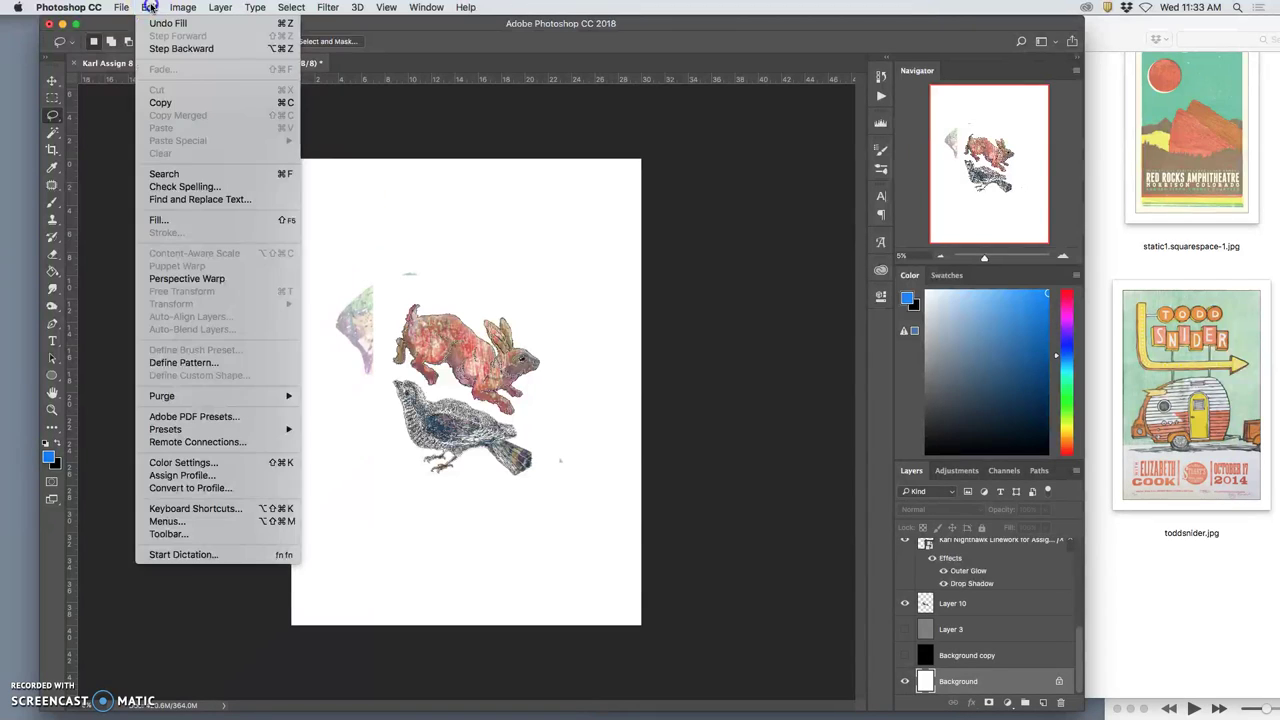
click(165, 219)
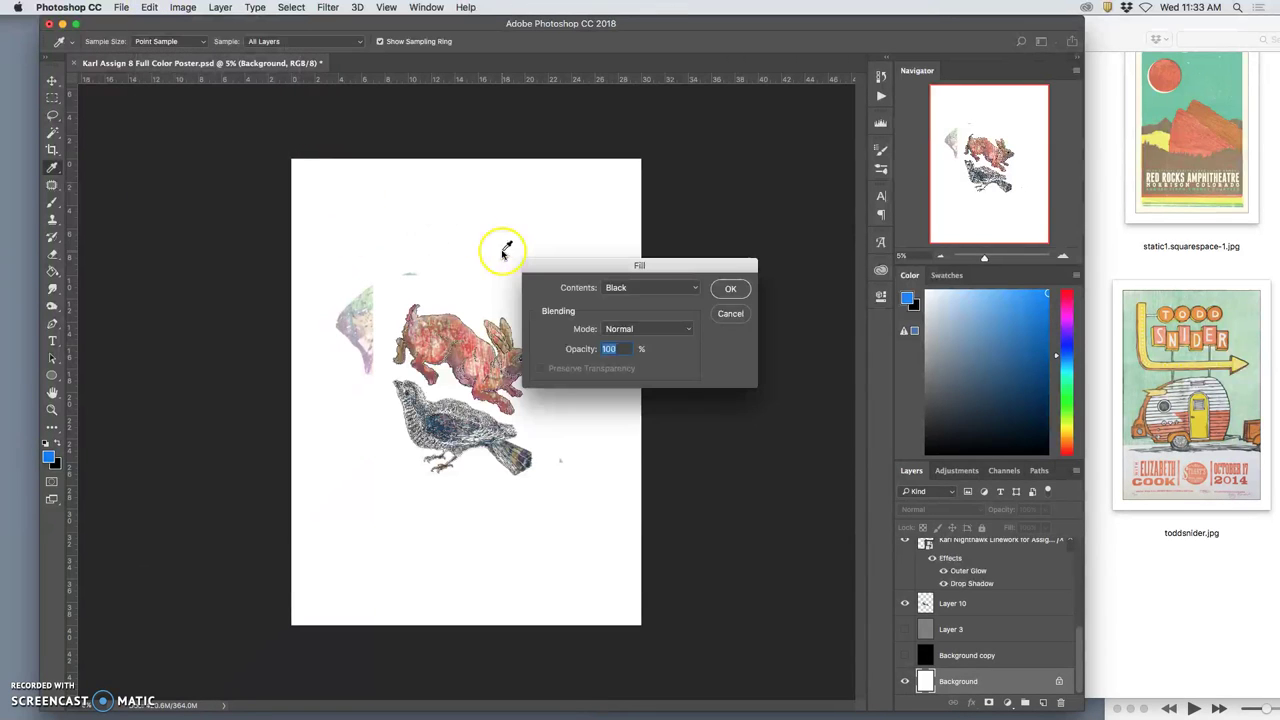
click(728, 313)
key(l)
scroll(982, 605, up, 10)
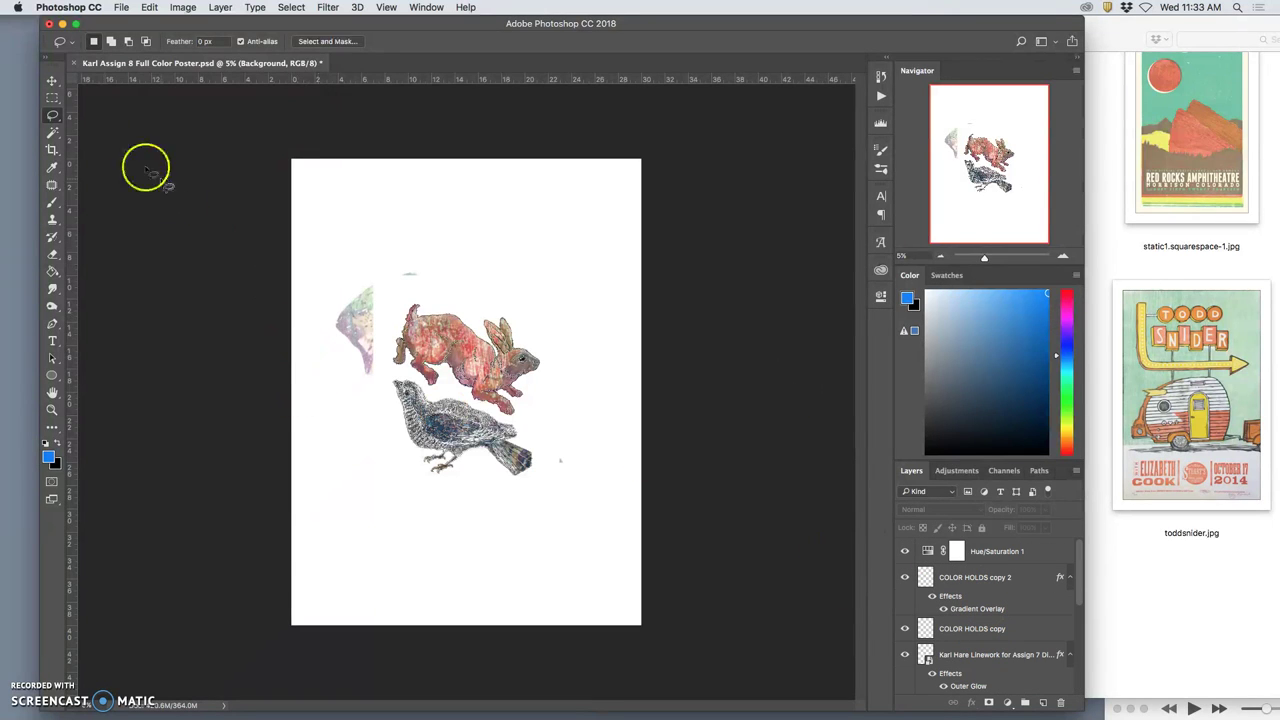
Step: Select the colour layer beneath the hare and toggle its visibility to check its contents
click(54, 81)
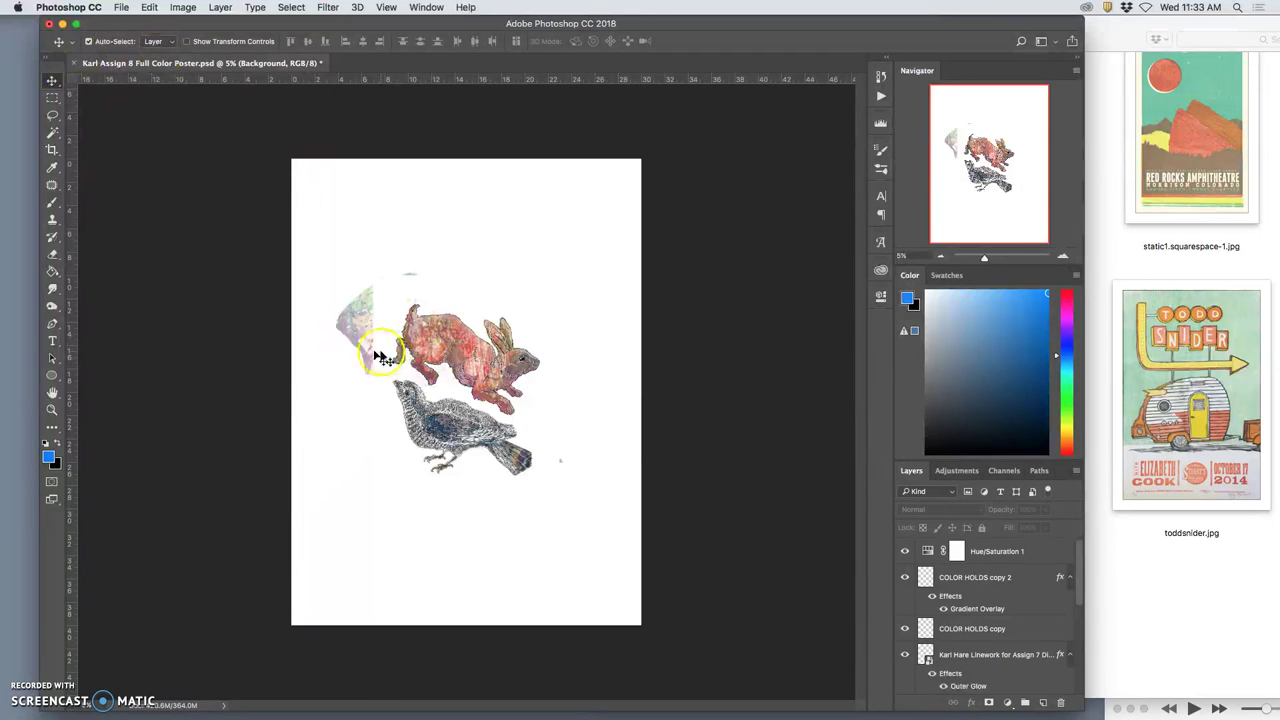
click(366, 345)
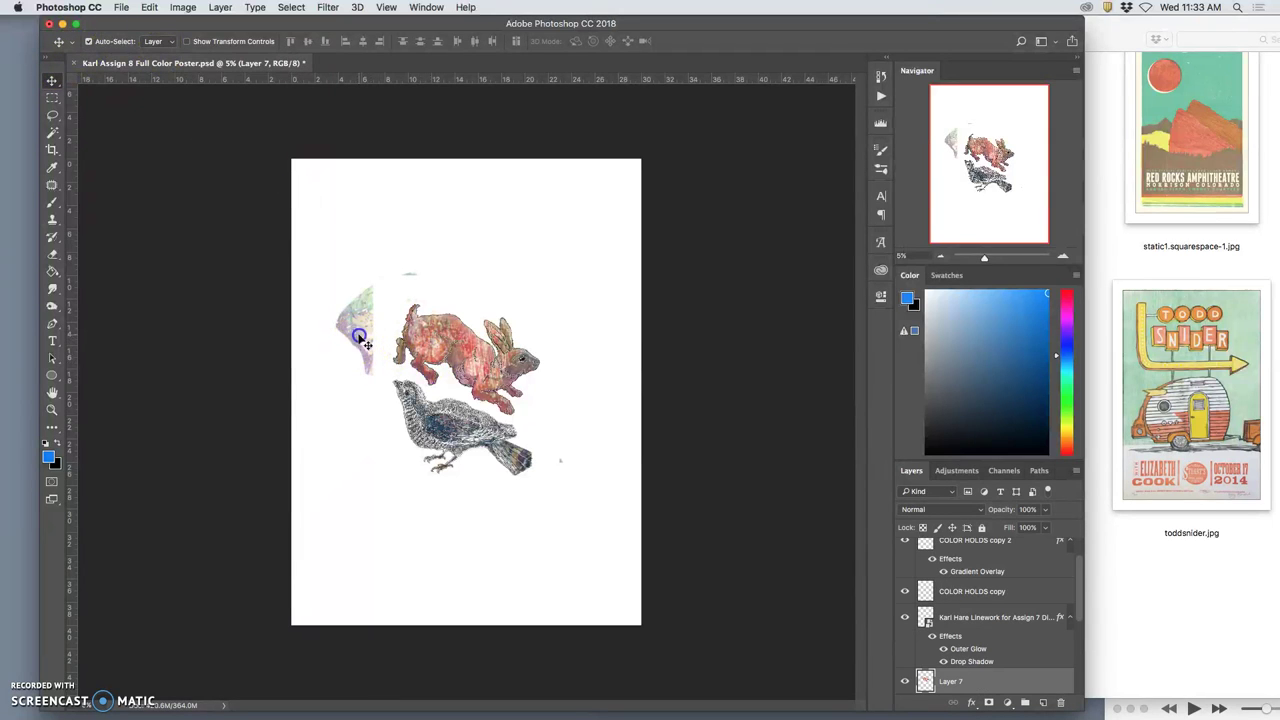
click(907, 682)
click(907, 682)
click(907, 682)
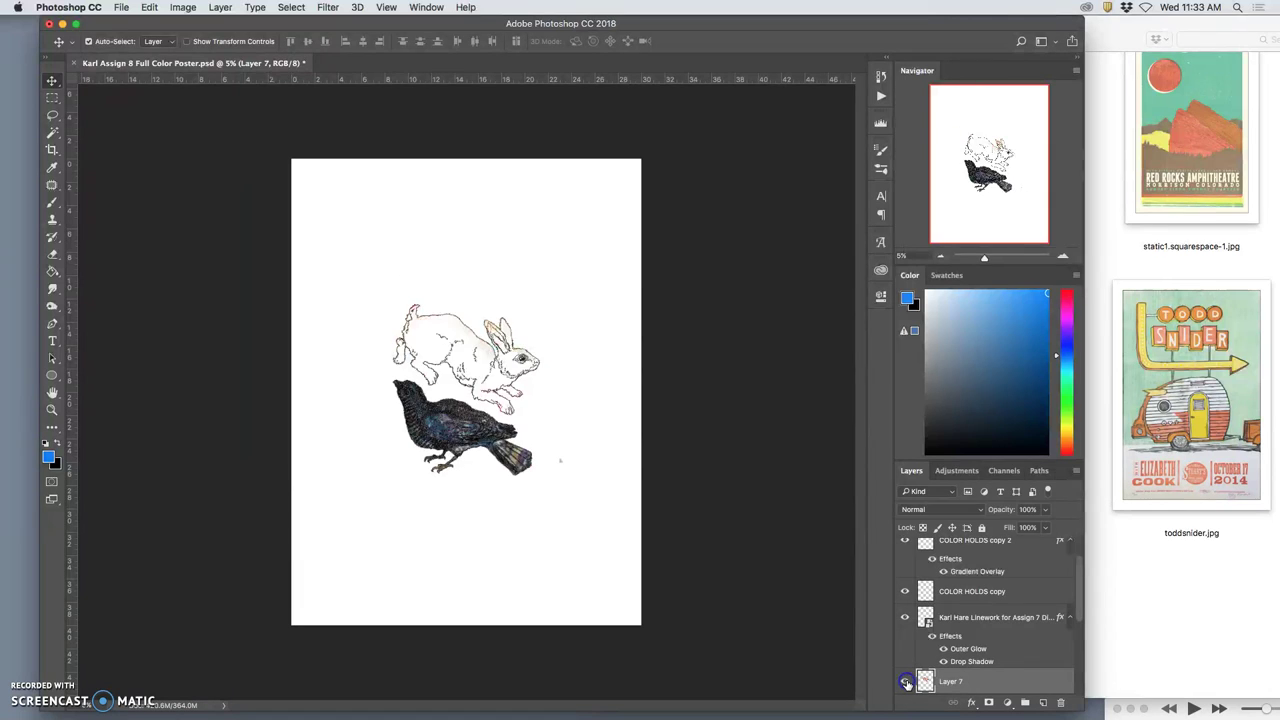
click(907, 682)
click(907, 682)
click(907, 682)
scroll(920, 675, down, 1)
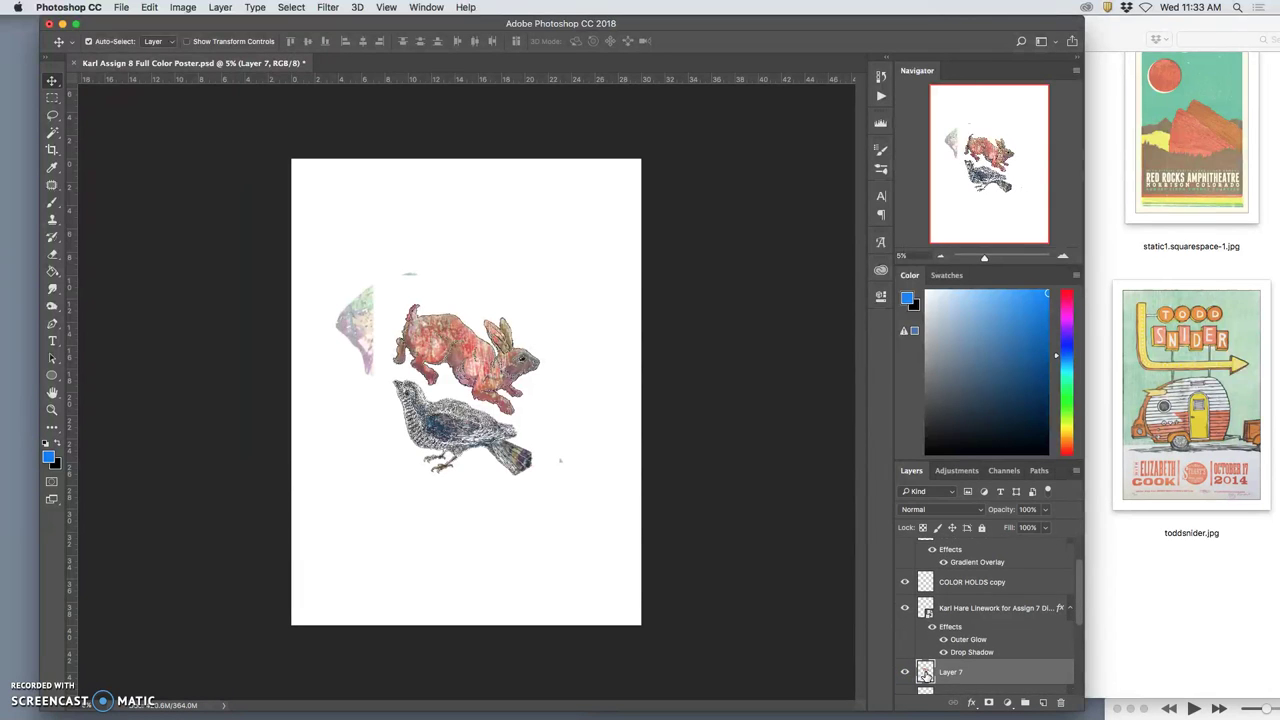
scroll(925, 675, down, 3)
Step: On Layer 7, lasso the stray faded fragment left of the hare and delete it
click(948, 638)
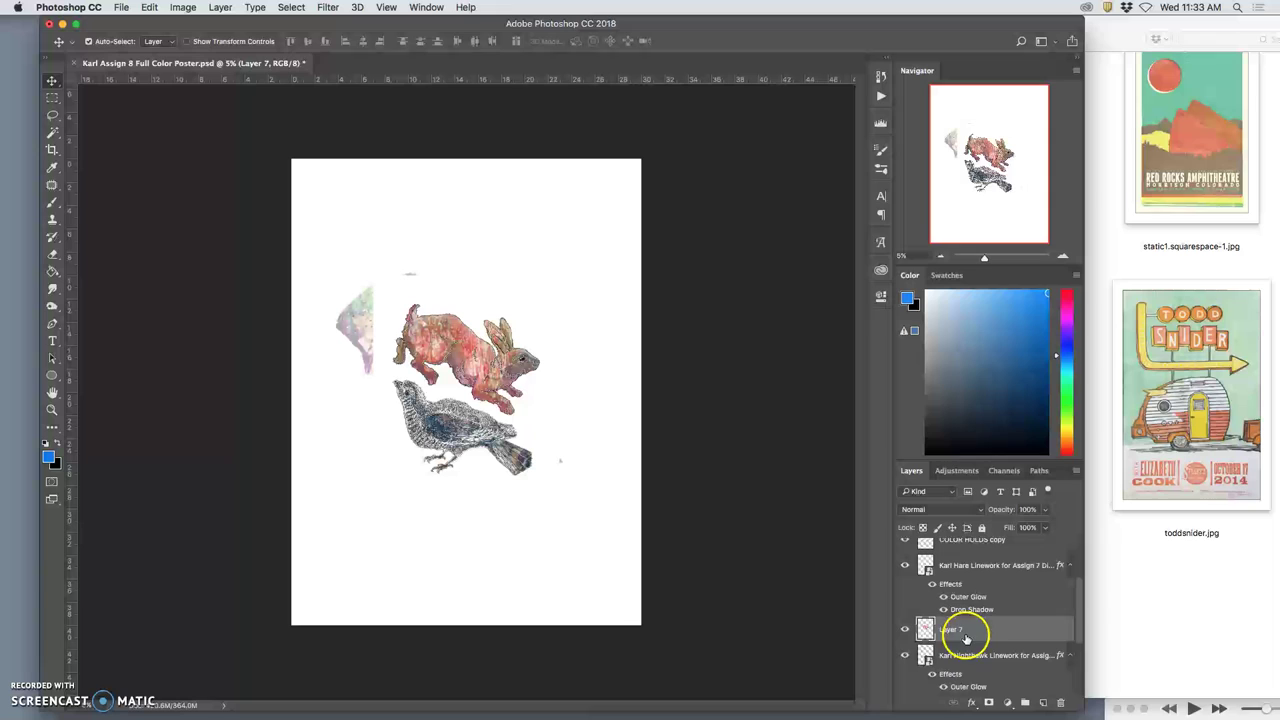
click(52, 117)
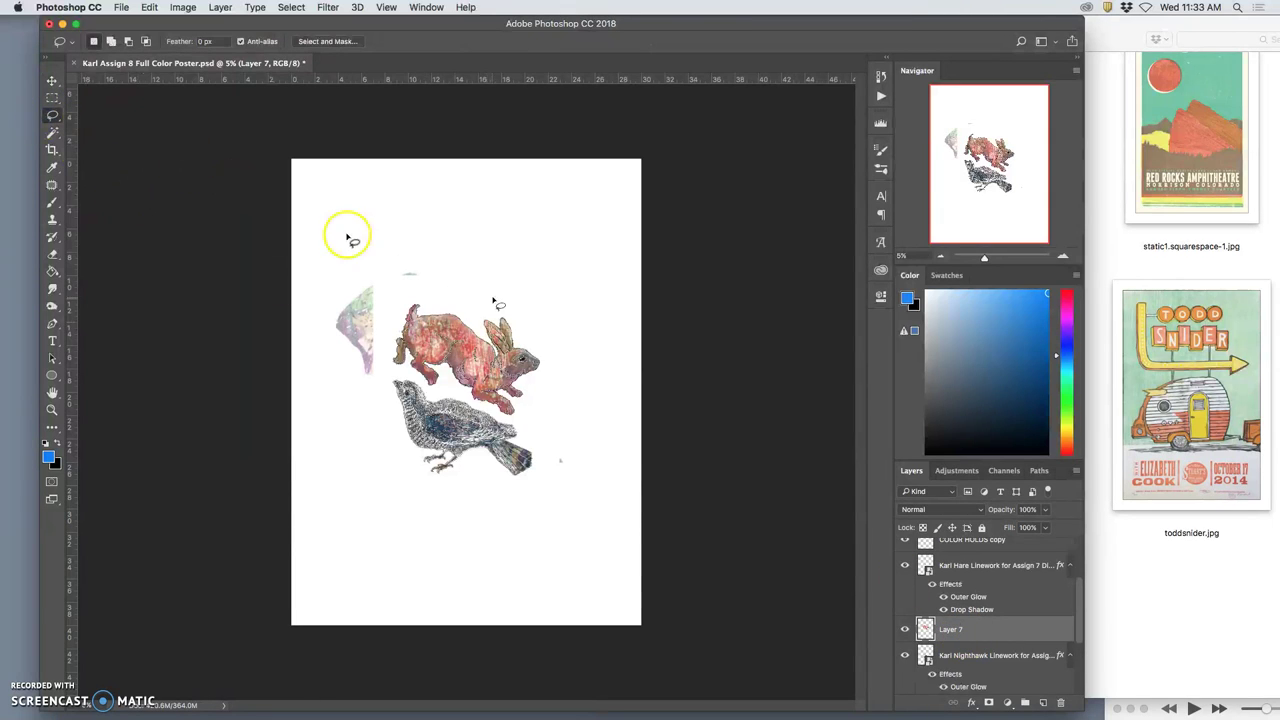
mouse_move(375, 401)
mouse_down()
mouse_move(298, 356)
mouse_move(336, 217)
mouse_move(519, 233)
mouse_move(588, 335)
mouse_move(609, 495)
mouse_move(540, 501)
mouse_up()
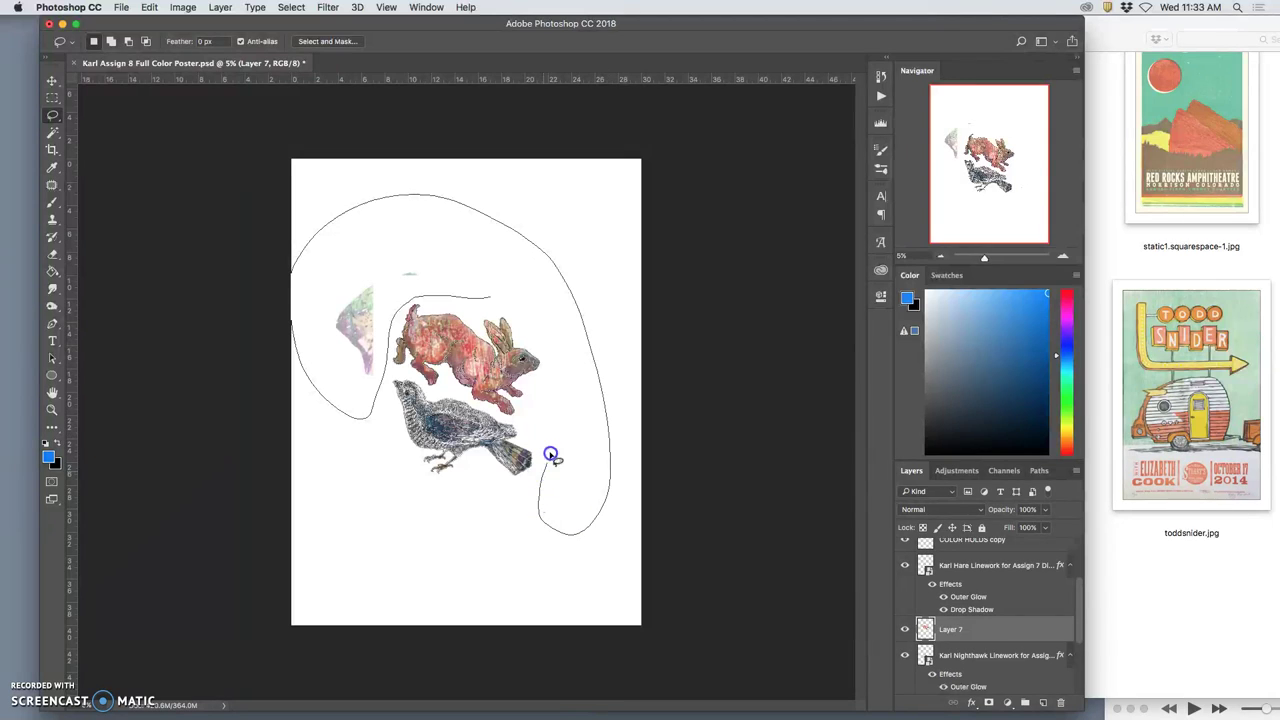
mouse_move(550, 456)
mouse_down()
mouse_move(543, 322)
mouse_move(514, 298)
mouse_up()
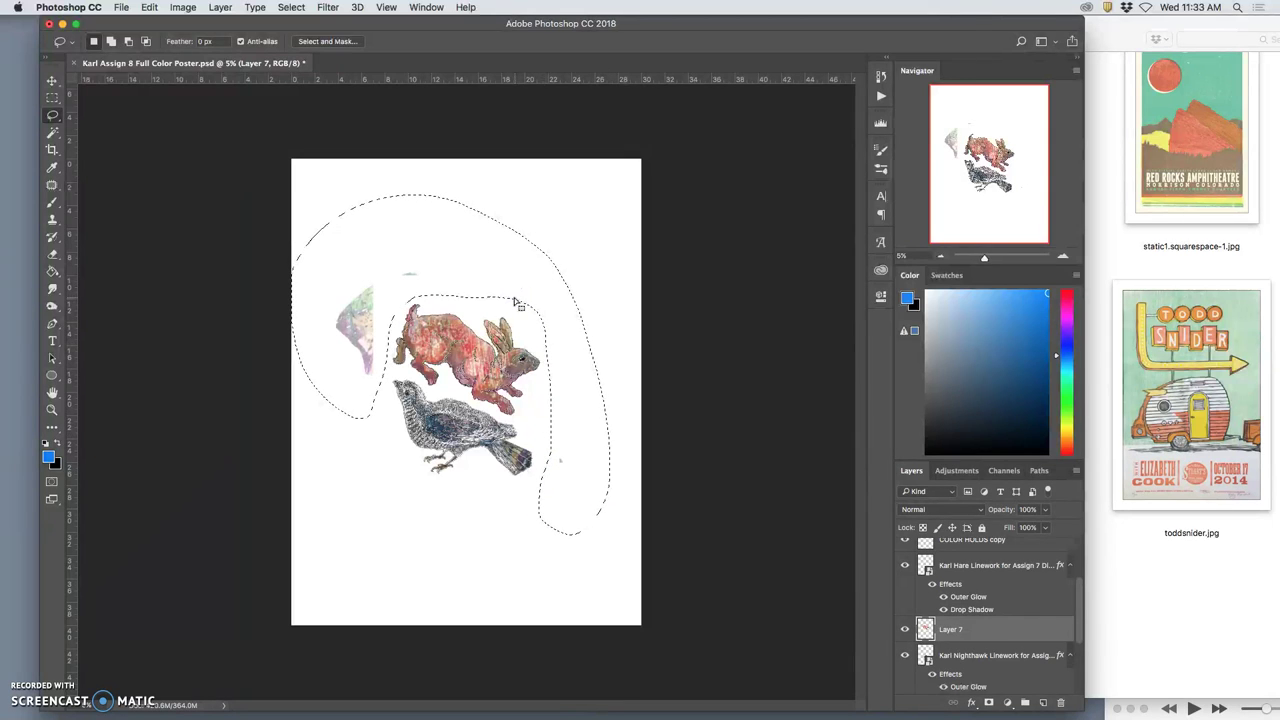
key(Delete)
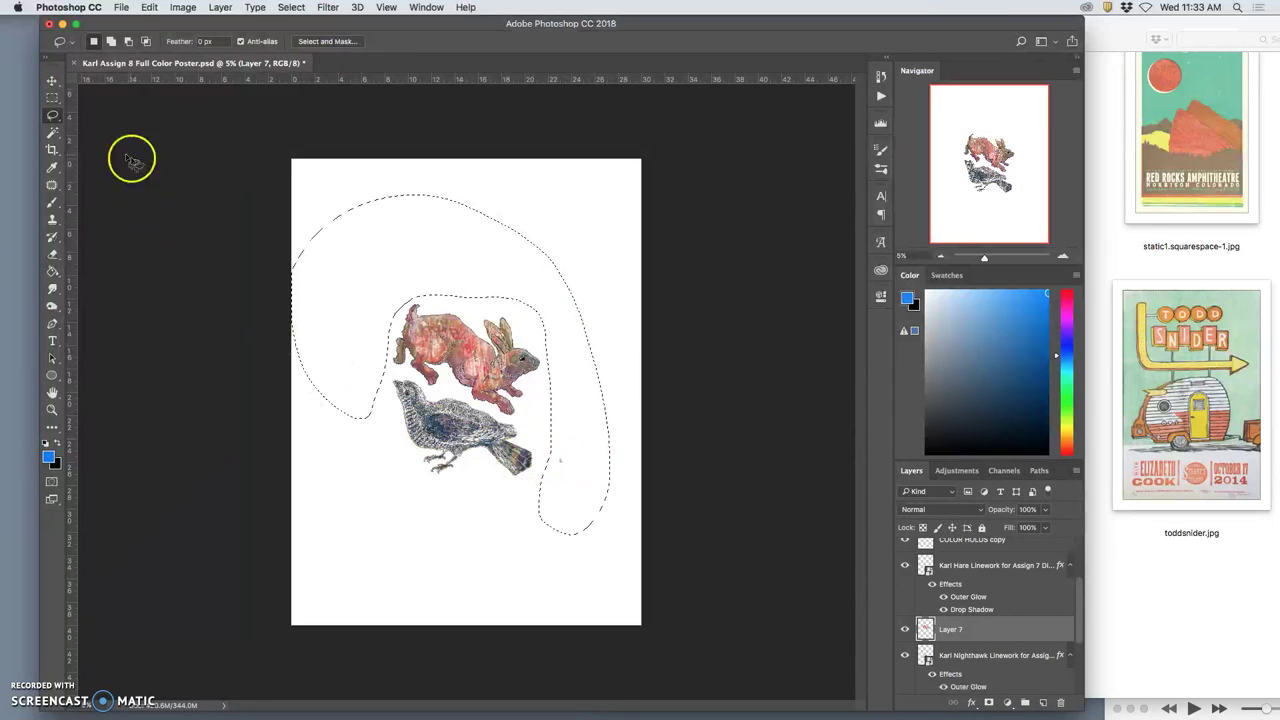
Step: Deselect after the empty-selection warning and toggle Layer 10 to see what it holds
click(51, 84)
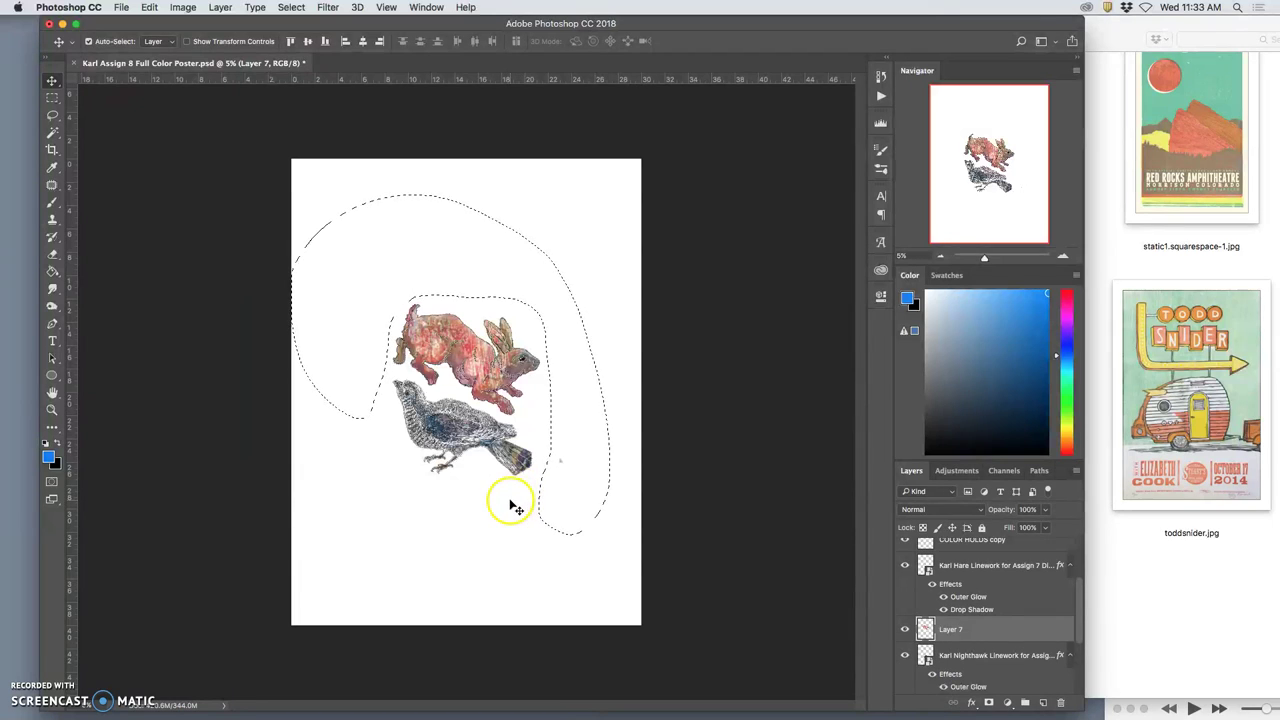
click(561, 465)
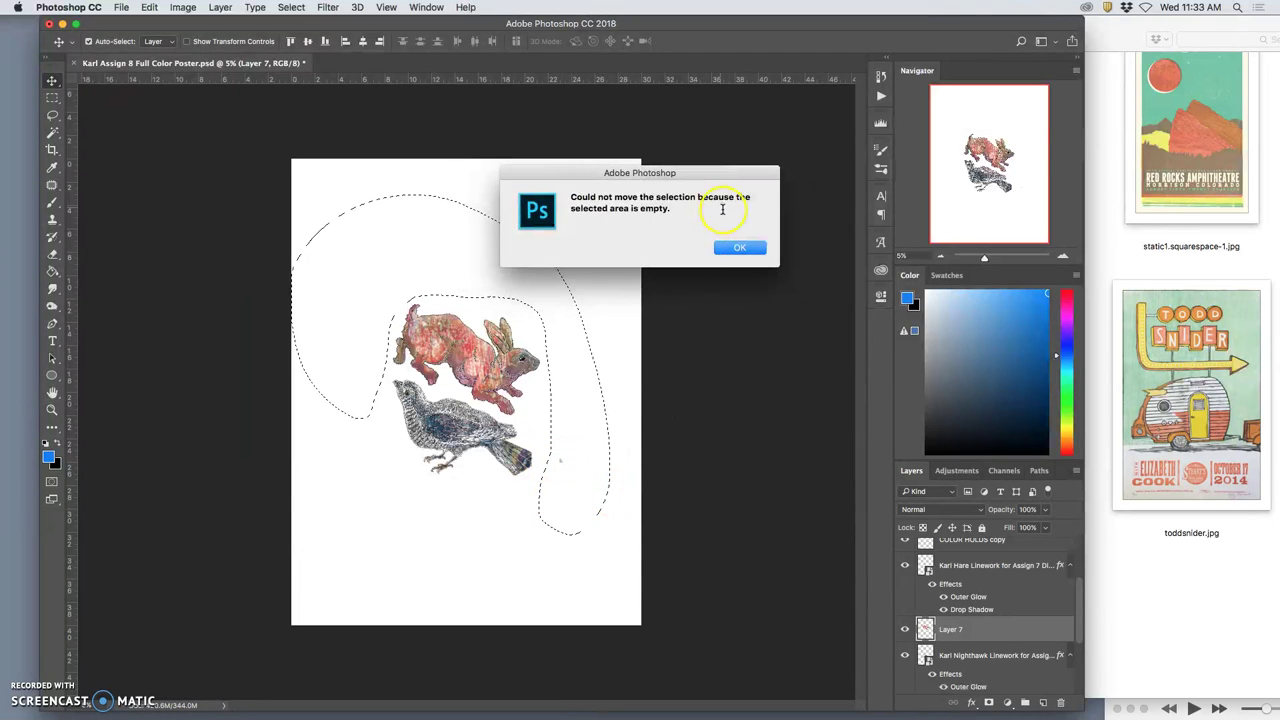
click(737, 249)
key(super+d)
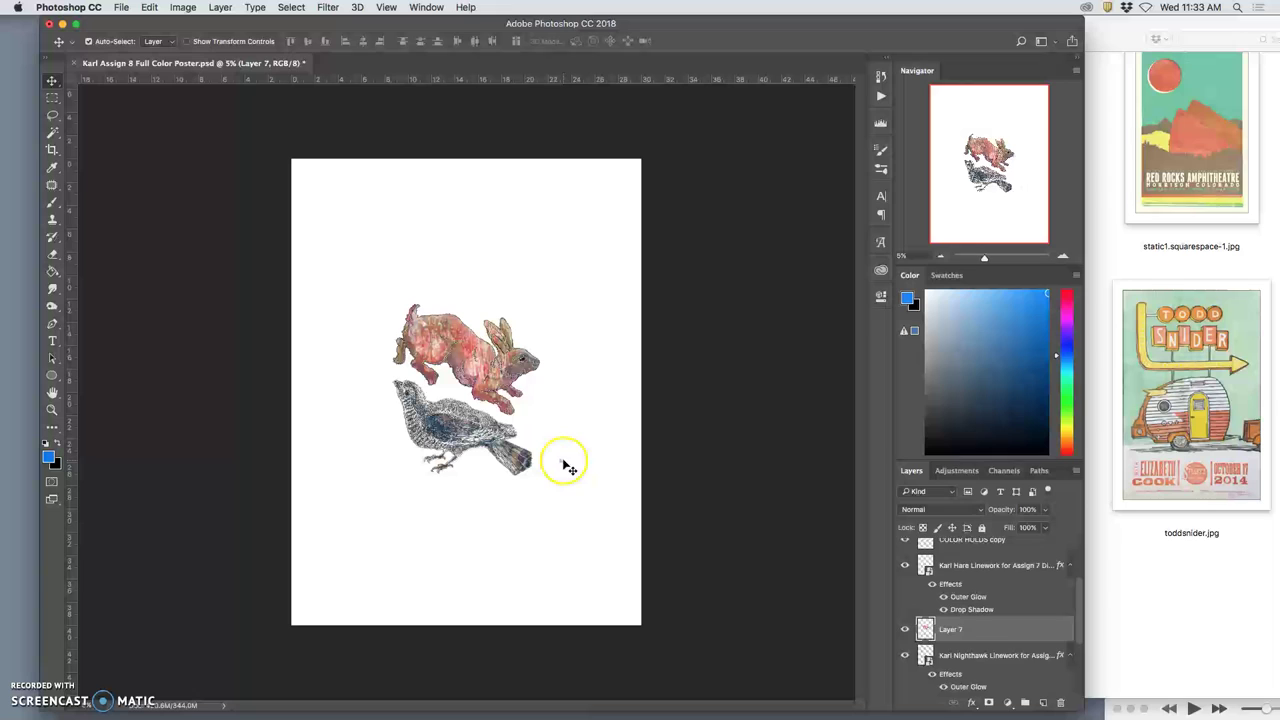
super+click(561, 465)
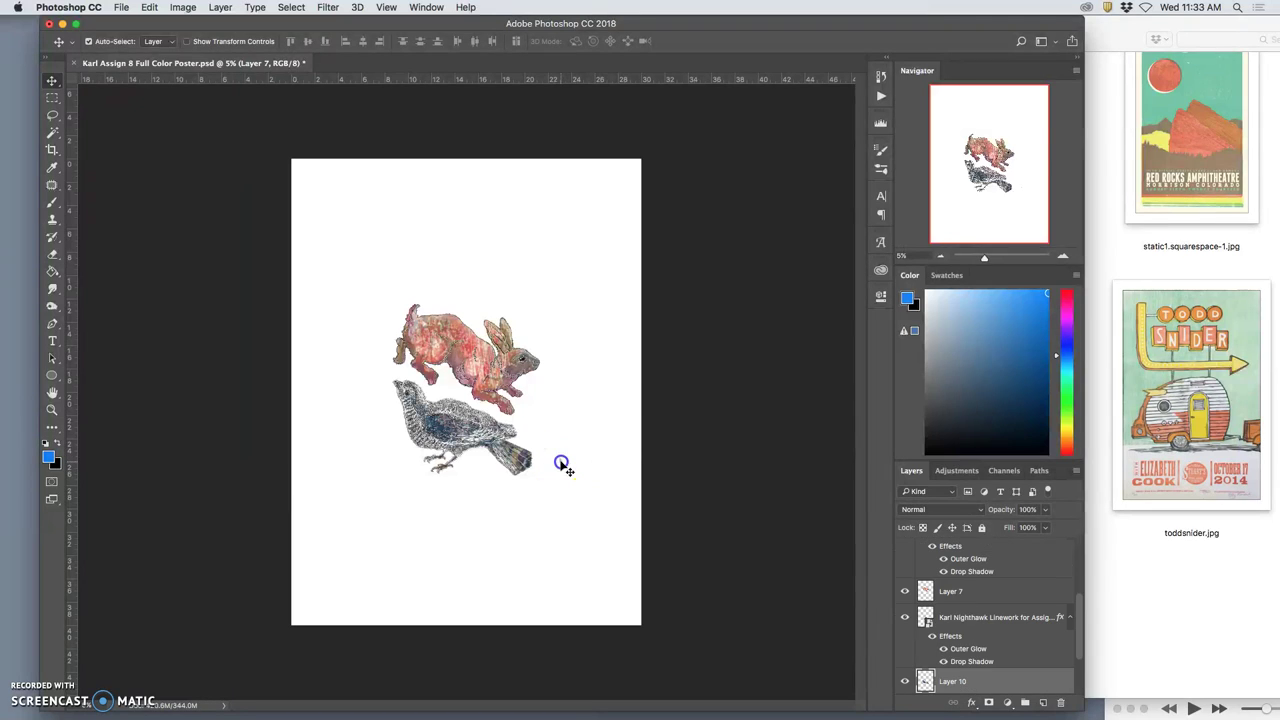
click(905, 679)
click(905, 679)
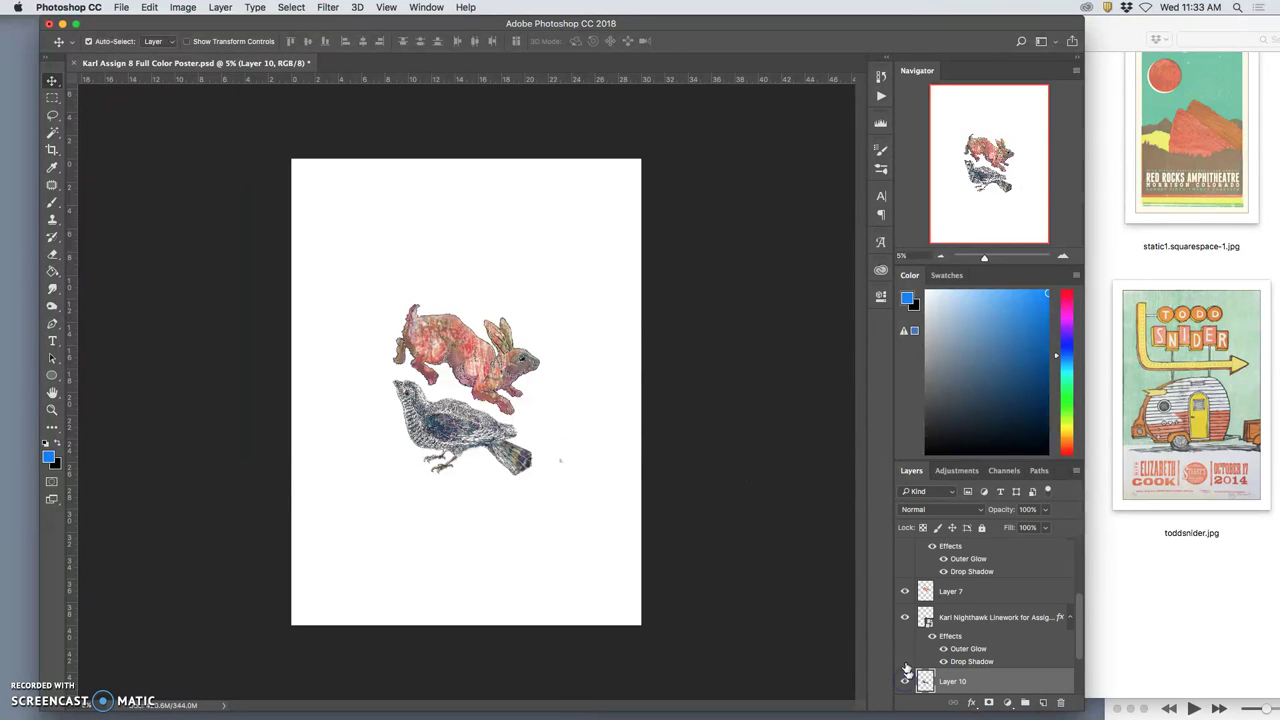
Step: Turn on Layer 3's 50% gray fill and zoom so the poster fills the view
click(53, 115)
drag(543, 436, 552, 466)
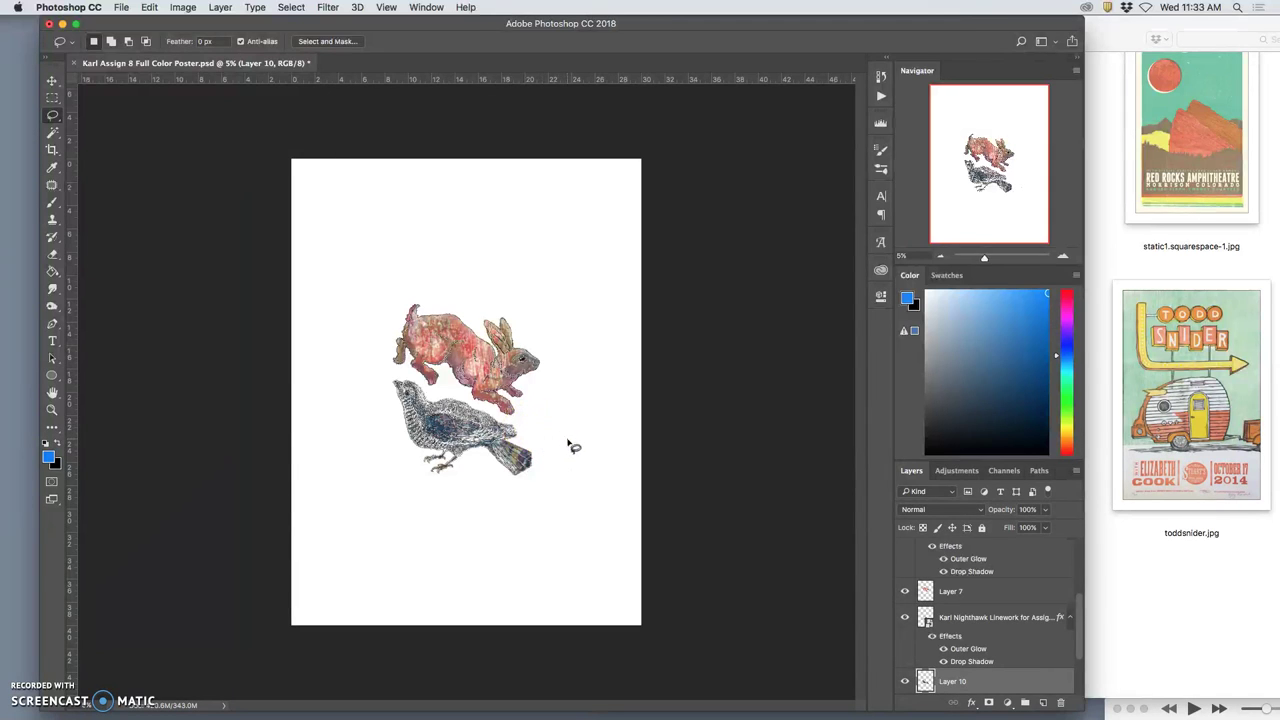
key(super+minus)
key(super+minus)
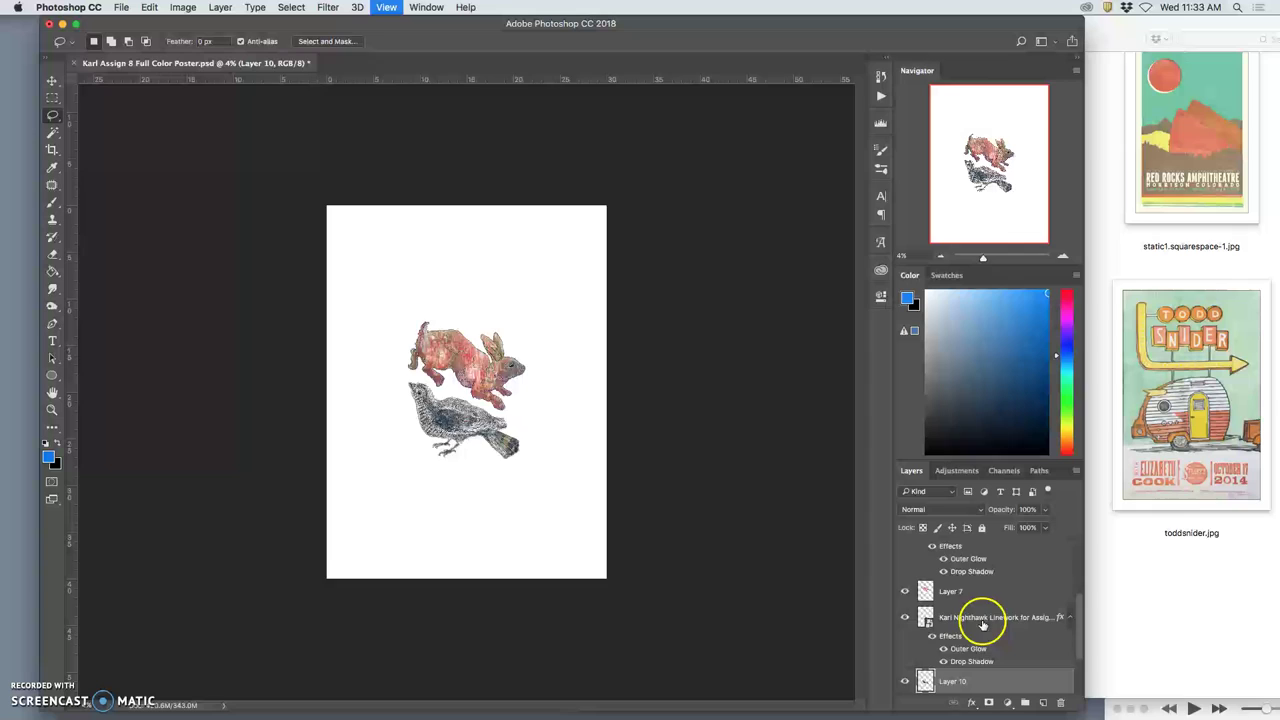
scroll(1010, 640, down, 3)
click(905, 629)
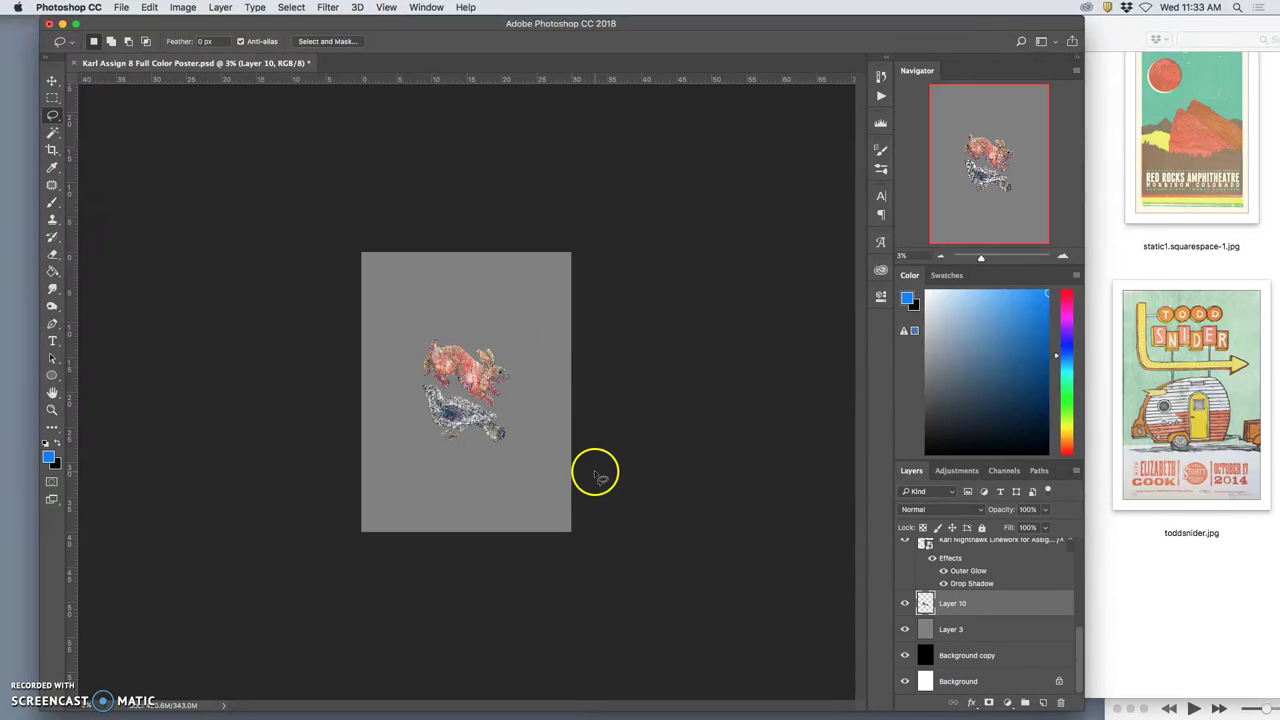
key(super+minus)
key(super+equal)
key(super+equal)
key(super+equal)
key(super+equal)
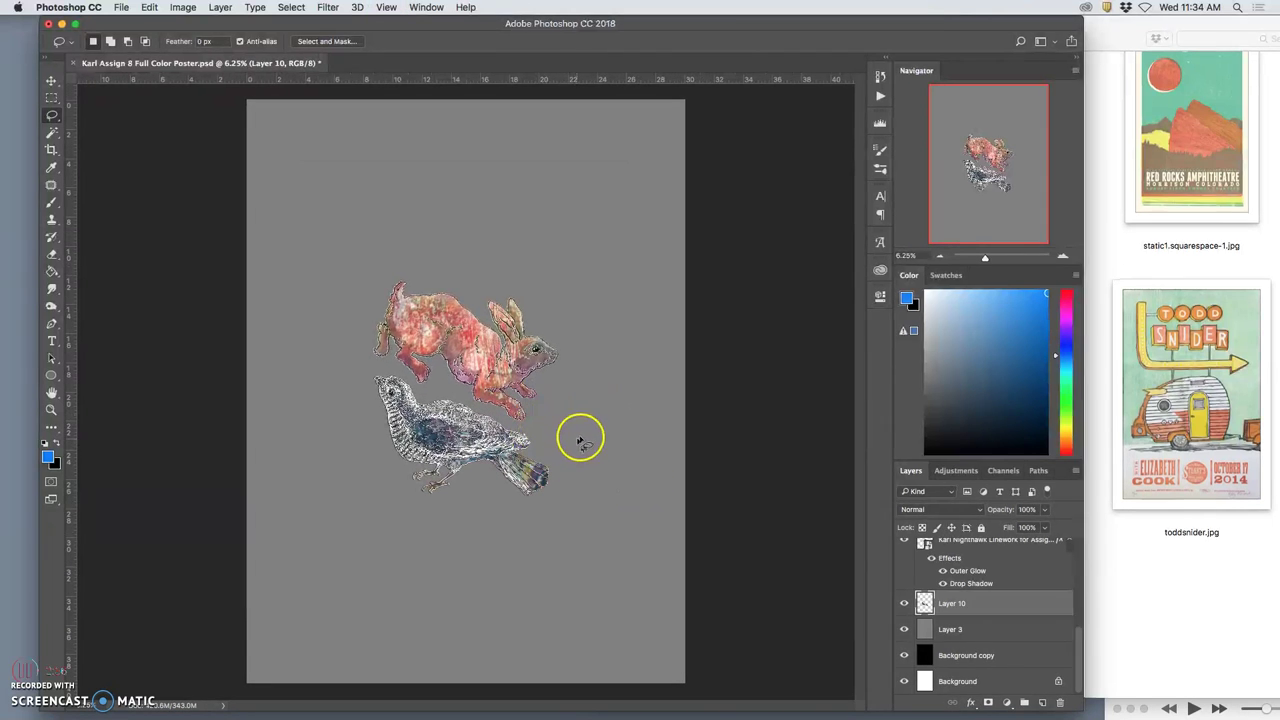
Step: Place the text-blocking EPS lettering from the desktop, nudge it into position, and commit at 100%
key(F11)
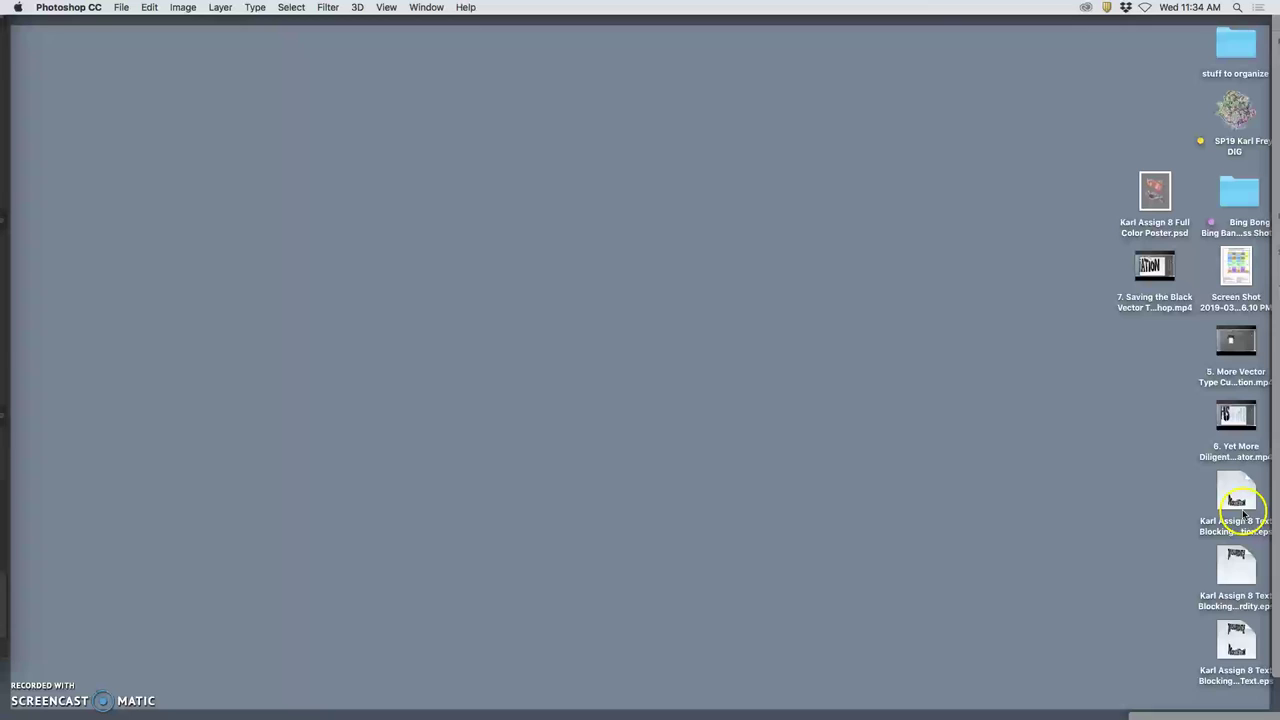
drag(1245, 625, 580, 430)
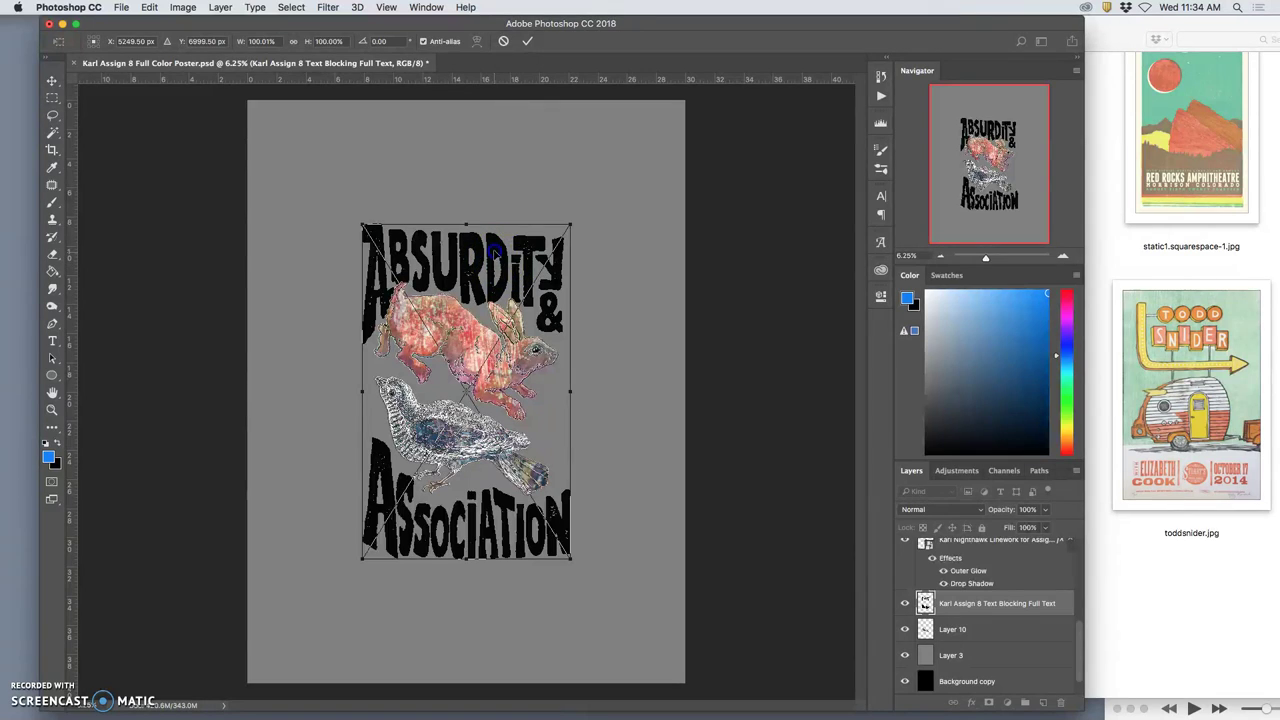
drag(494, 252, 490, 247)
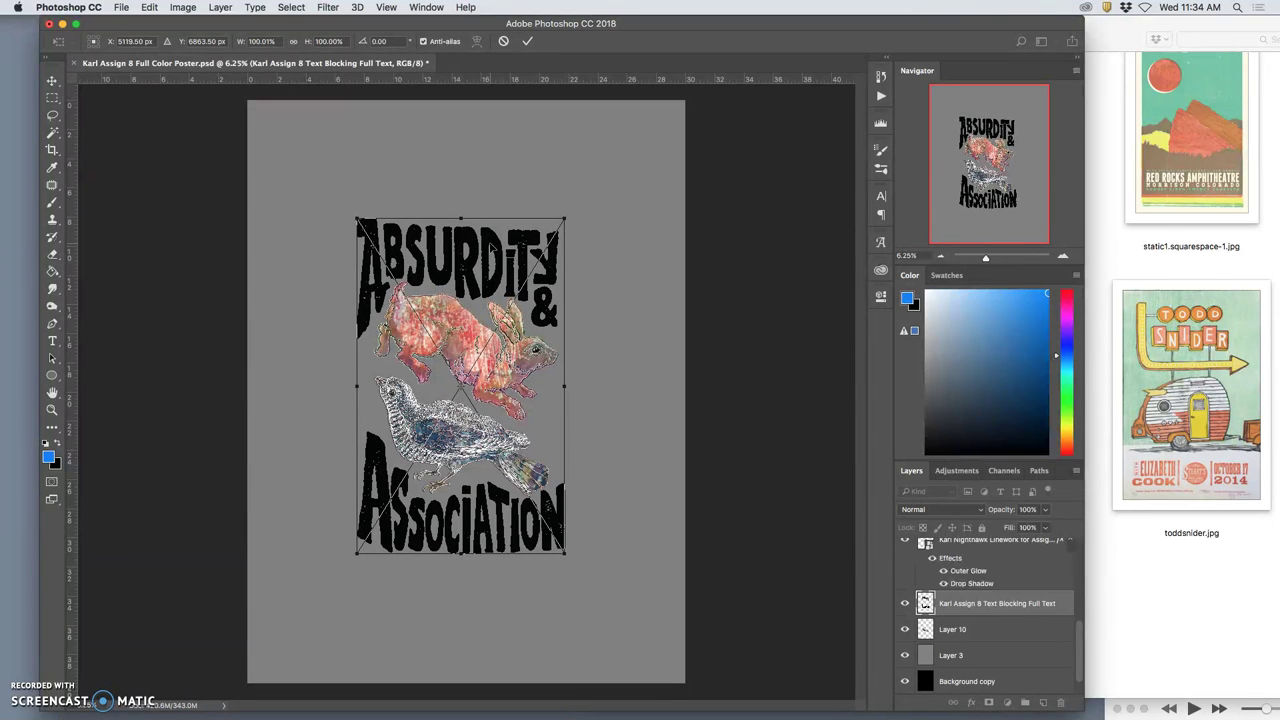
key(Right)
key(Right)
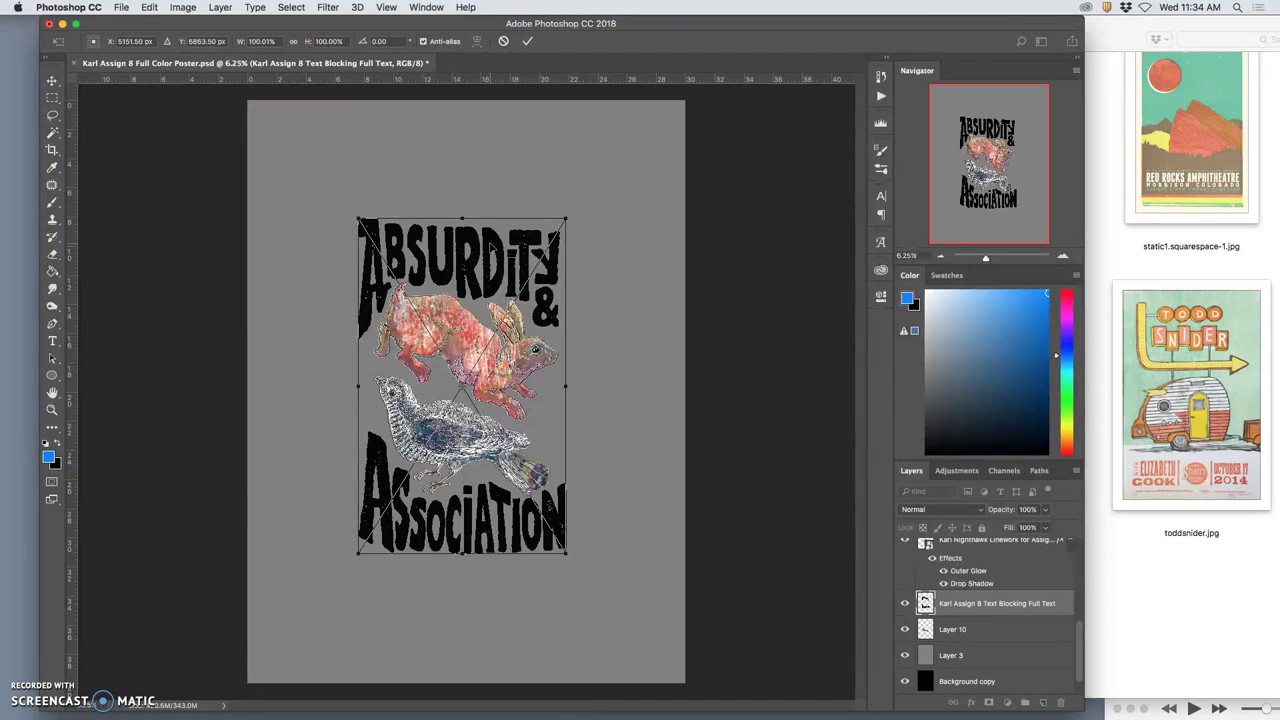
key(Up)
key(Right)
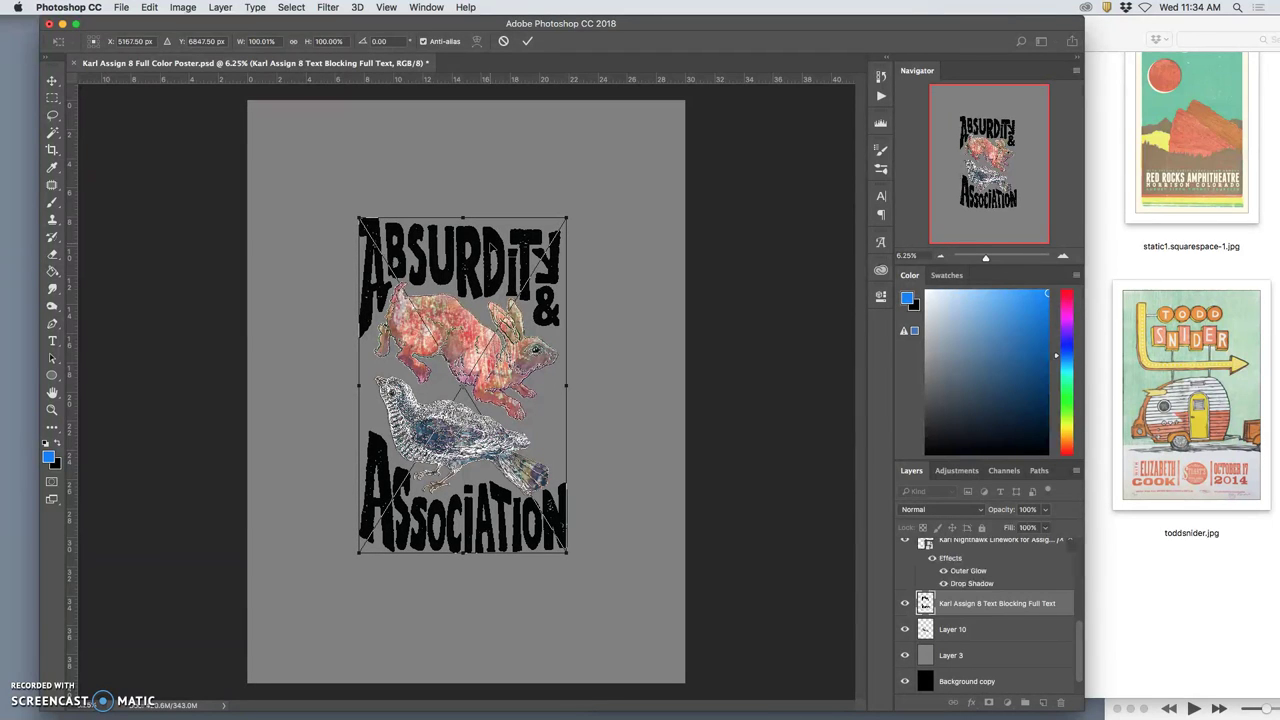
key(Down)
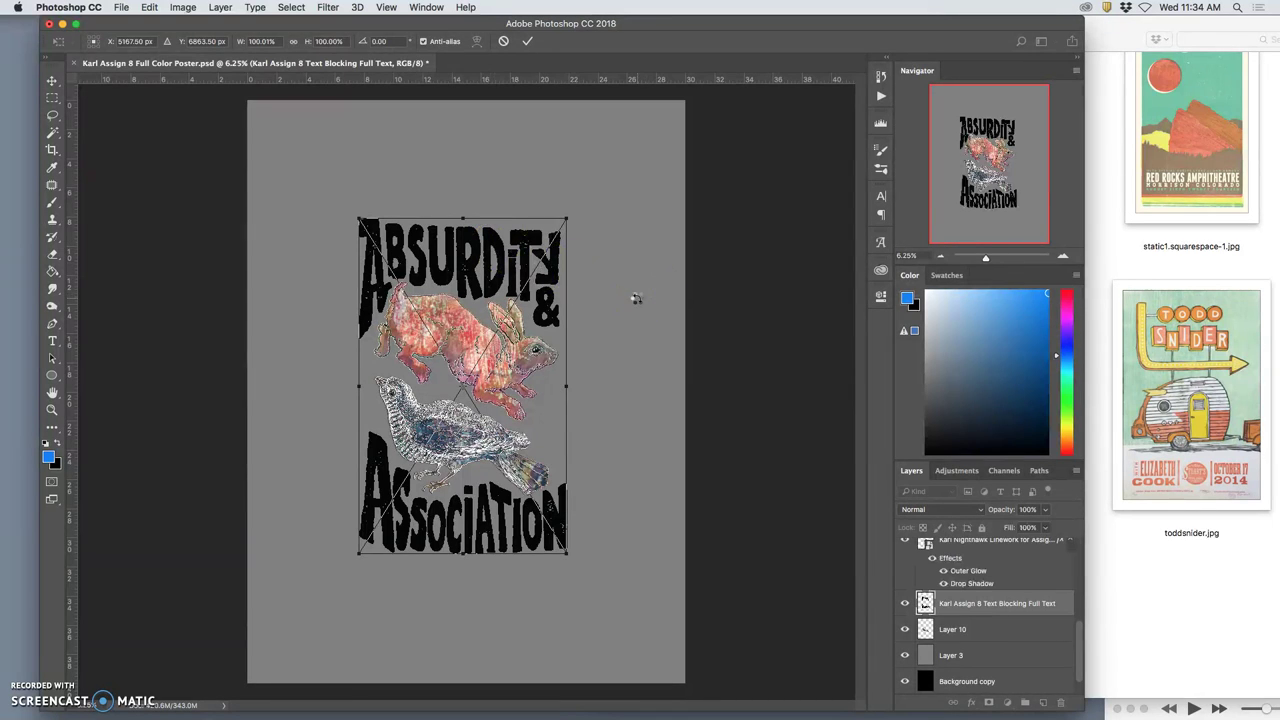
key(Return)
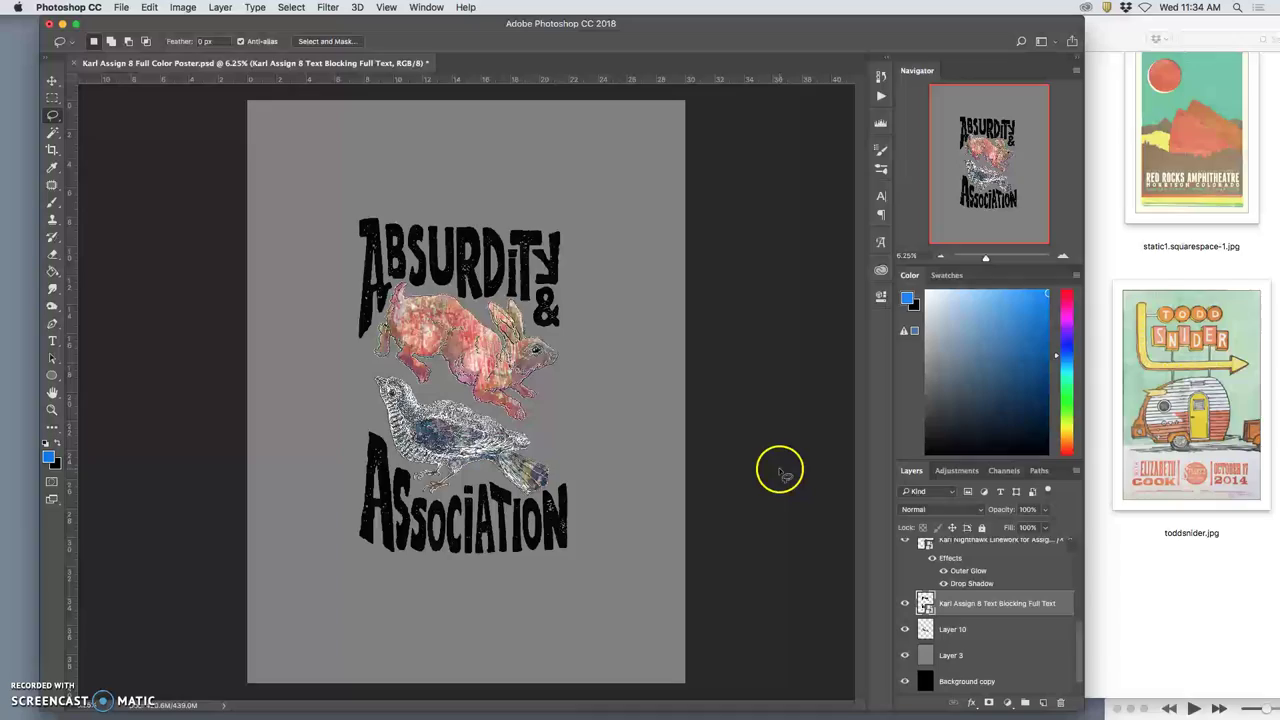
Step: Zoom in to inspect the hare and bird, zoom back out, and hide the full-text lettering layer
key(super+equal)
key(super+equal)
key(super+equal)
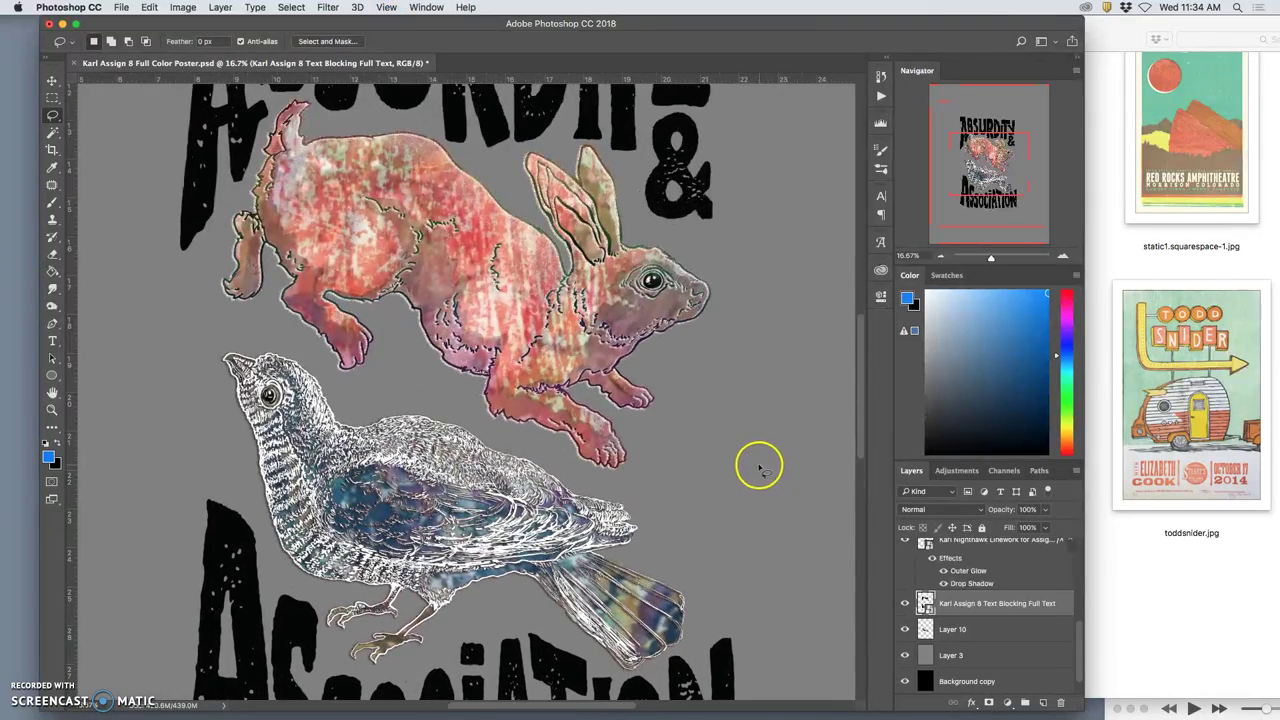
scroll(747, 463, down, 5)
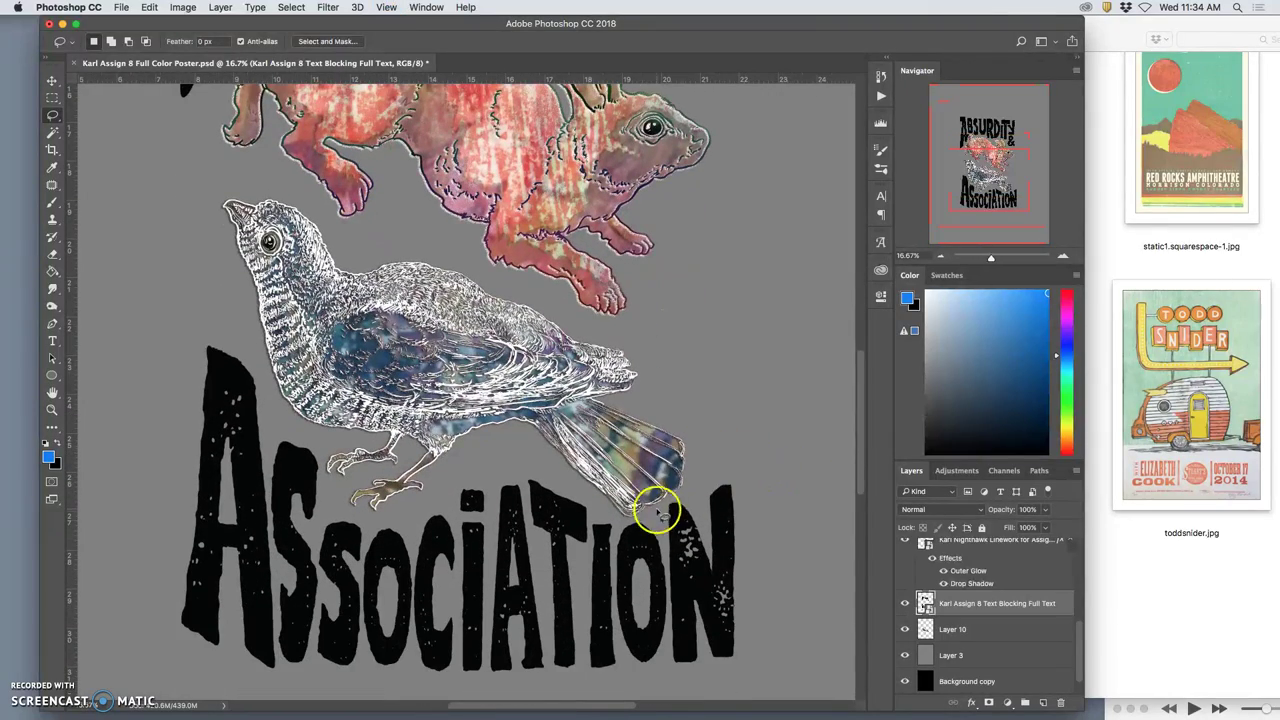
key(super+minus)
key(super+minus)
key(super+minus)
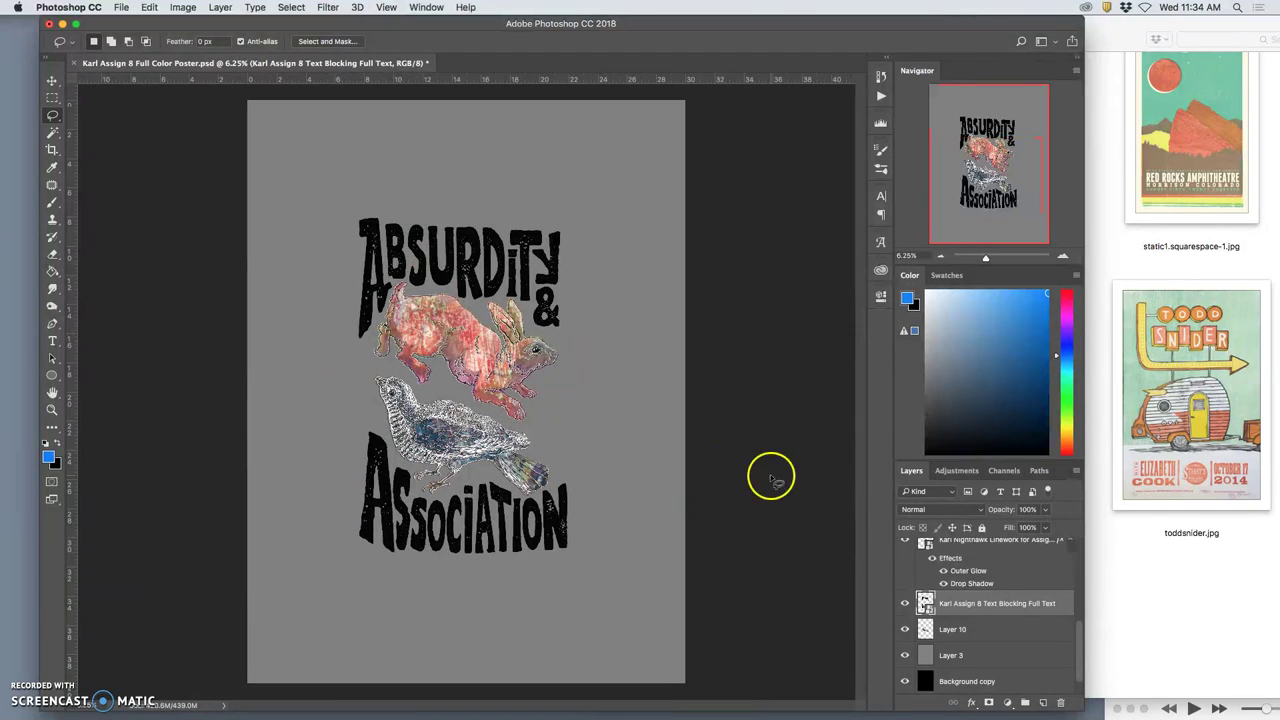
right_click(905, 602)
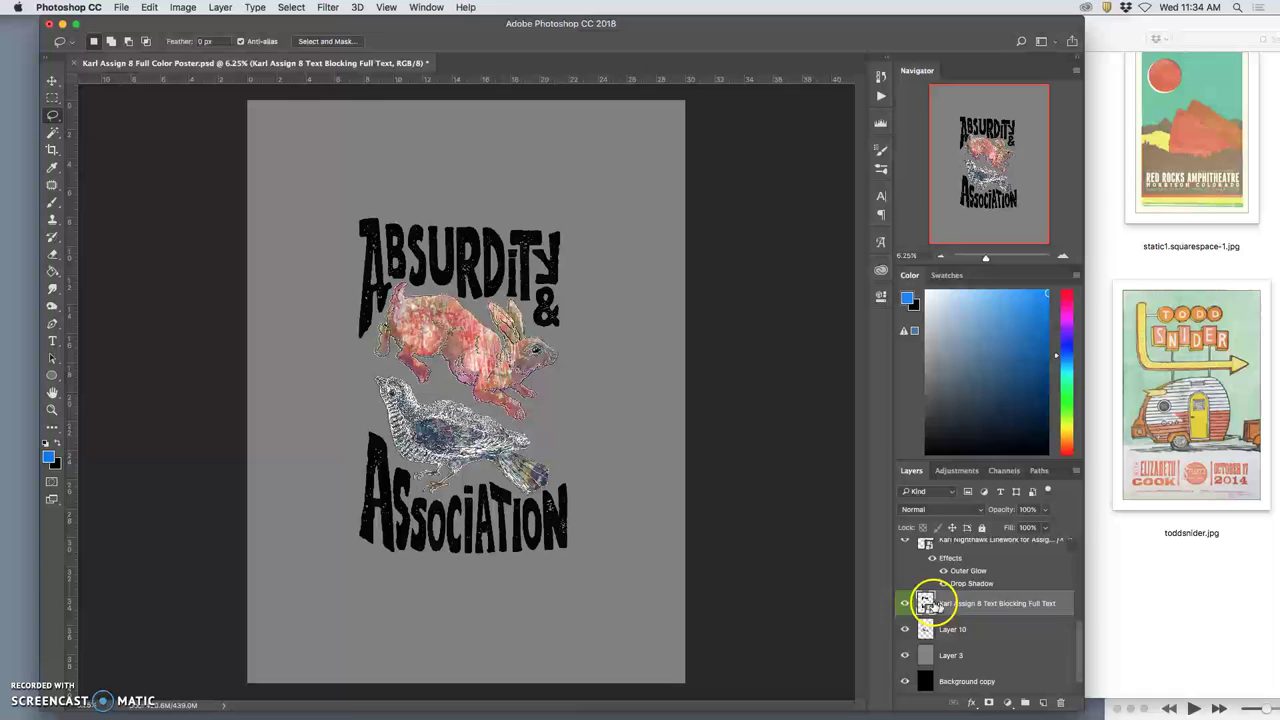
click(906, 604)
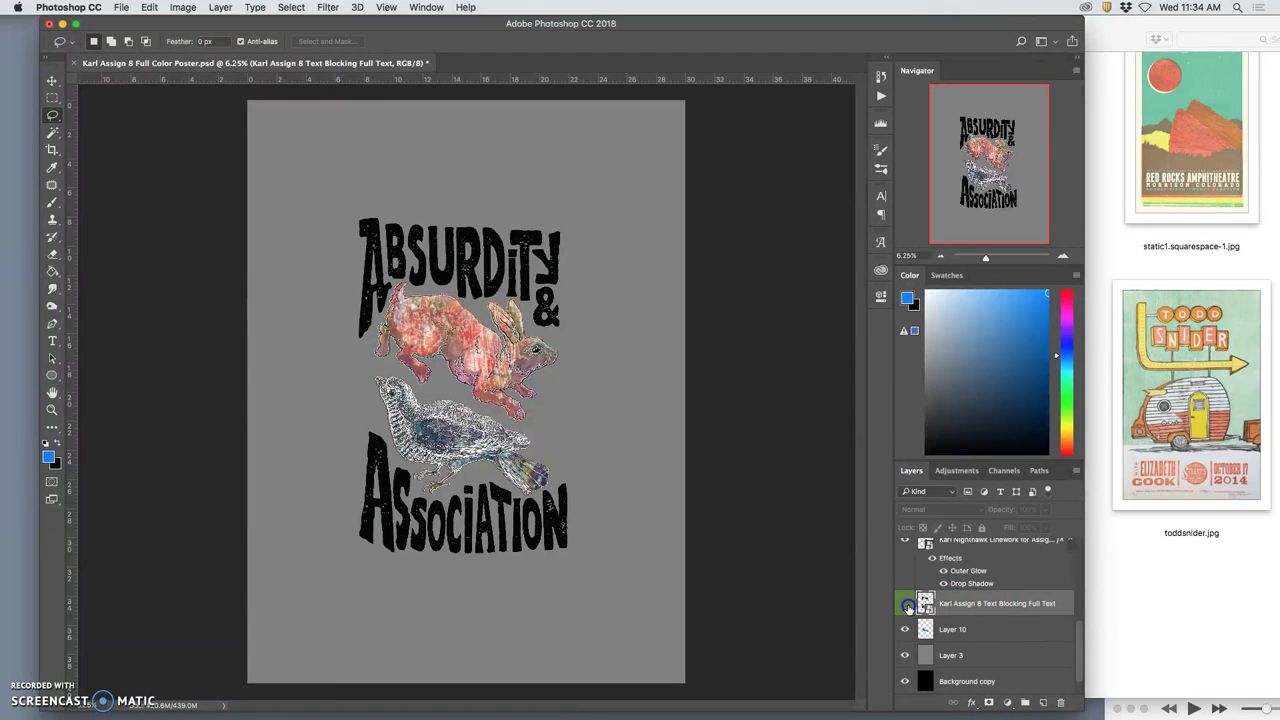
click(906, 605)
Step: Place the Absurdity EPS file and position the ABSURDITY lettering at the top, above the hare
key(F11)
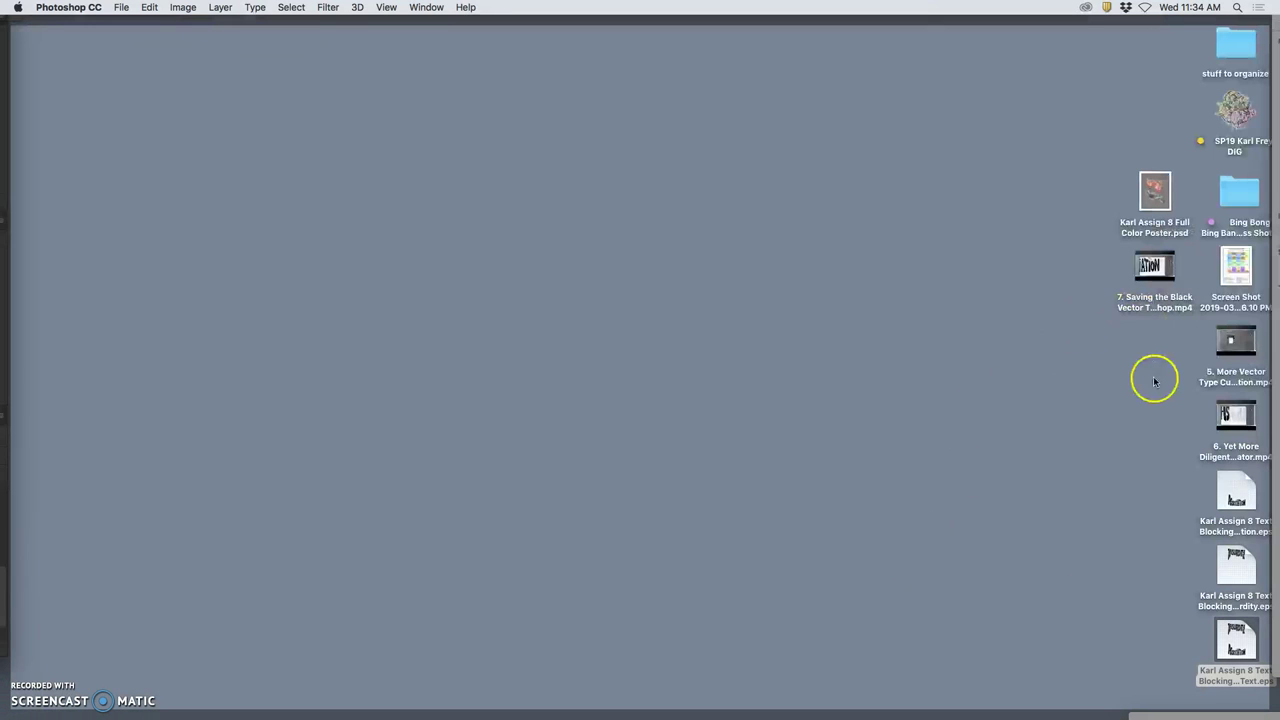
drag(1237, 510, 590, 390)
key(F11)
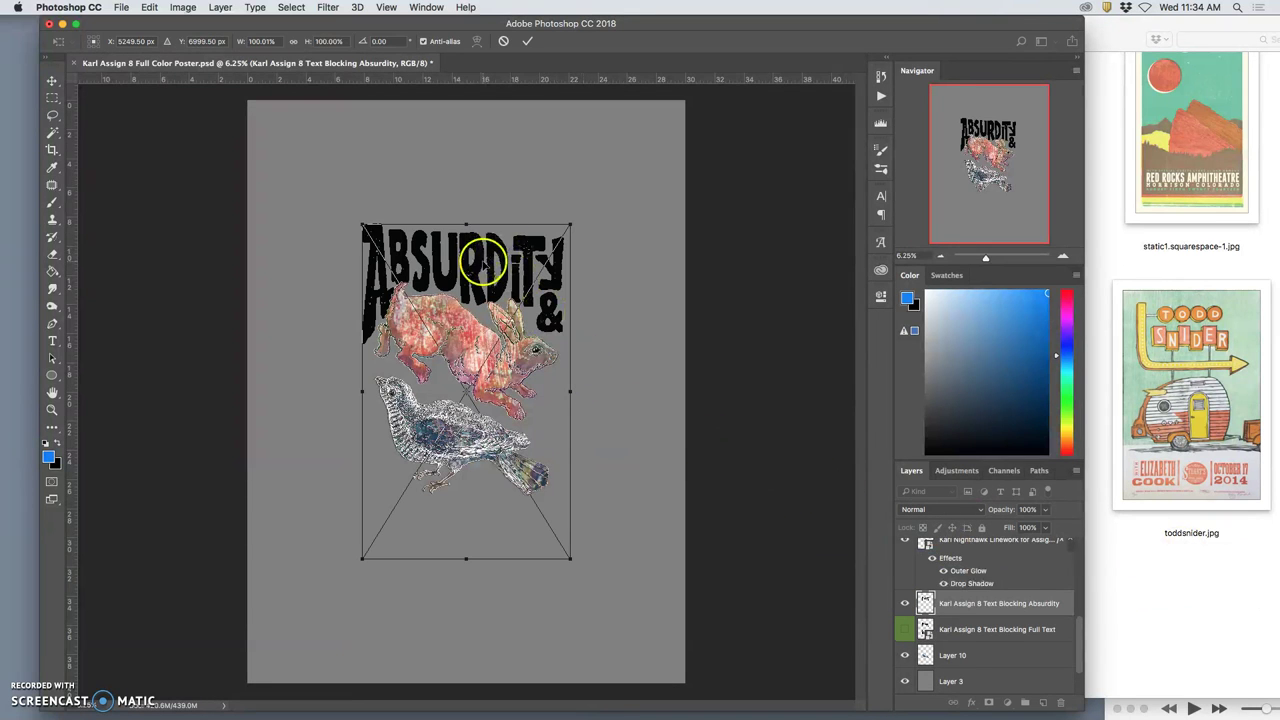
drag(494, 246, 490, 239)
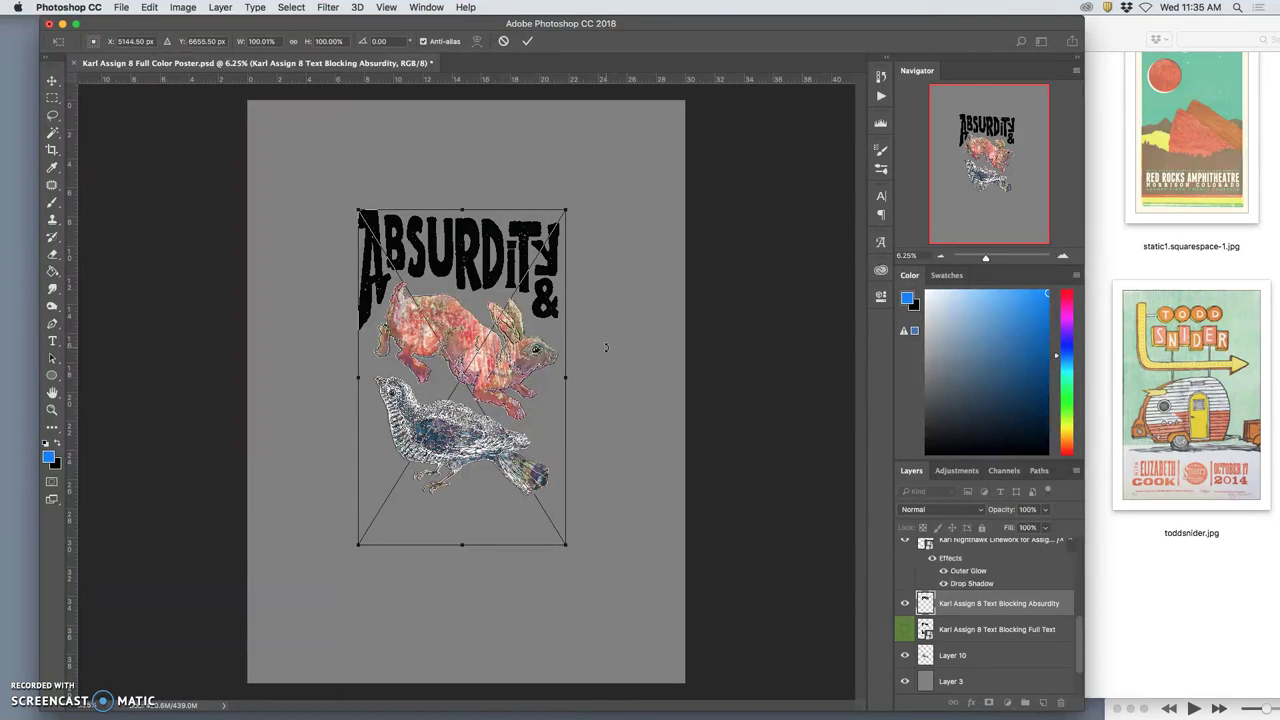
key(Return)
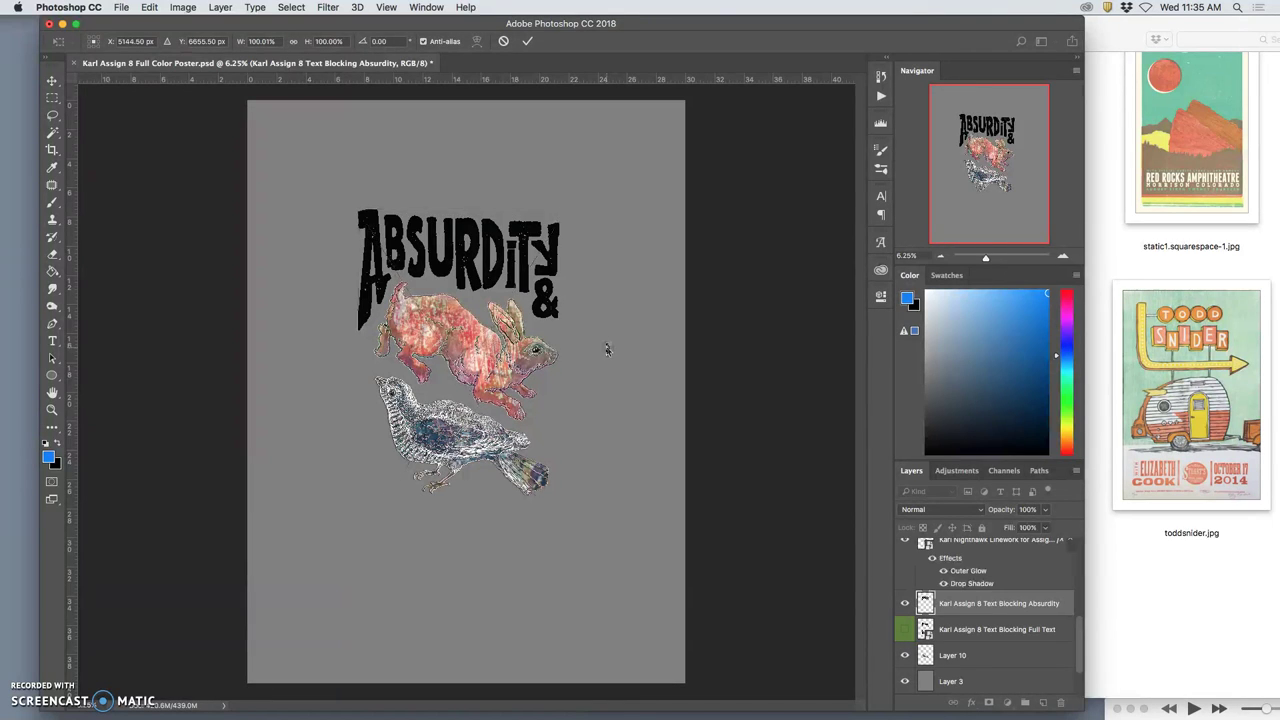
key(l)
Step: Place the Association EPS file and align the ASSOCIATION lettering below the bird
key(F11)
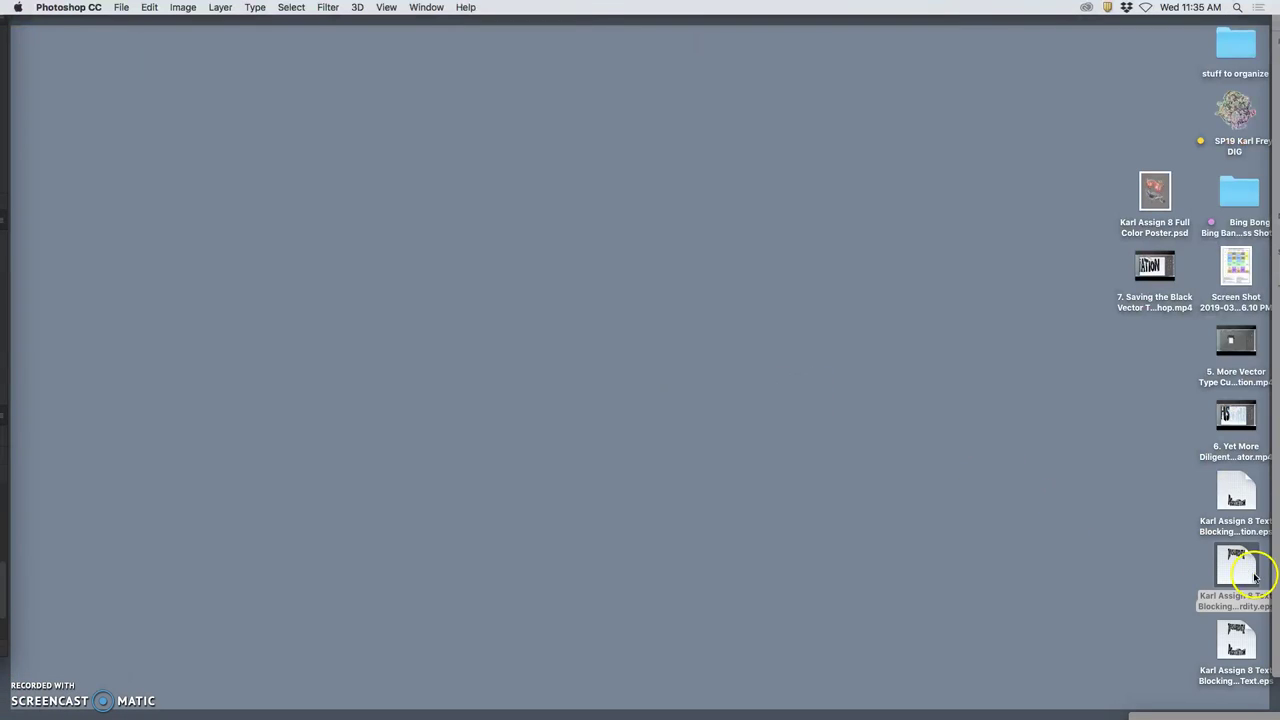
drag(1237, 508, 621, 536)
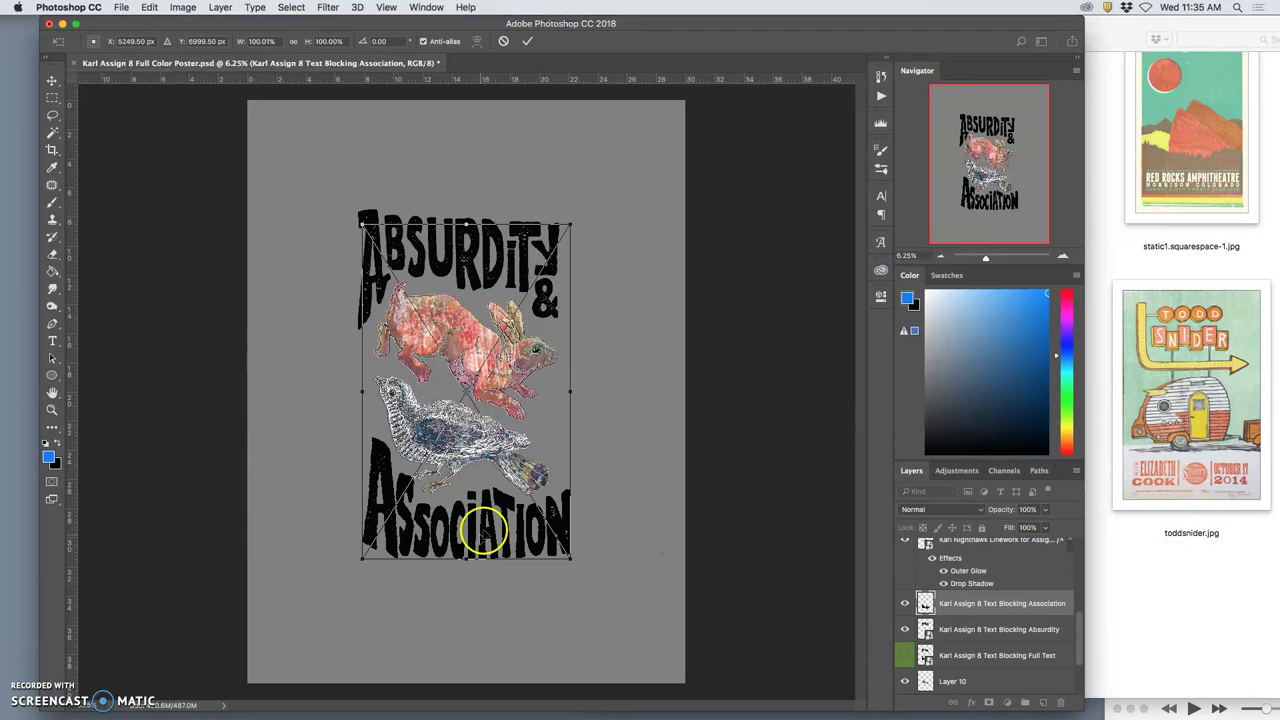
drag(478, 539, 482, 543)
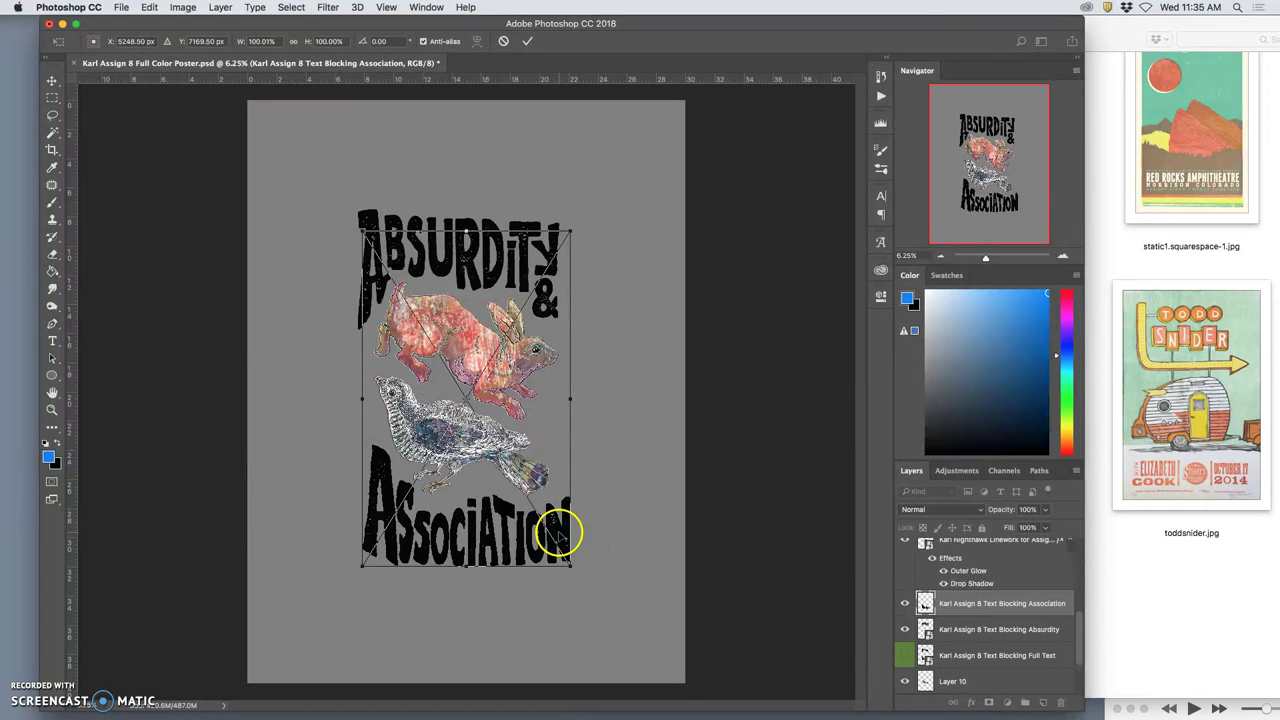
drag(557, 535, 558, 534)
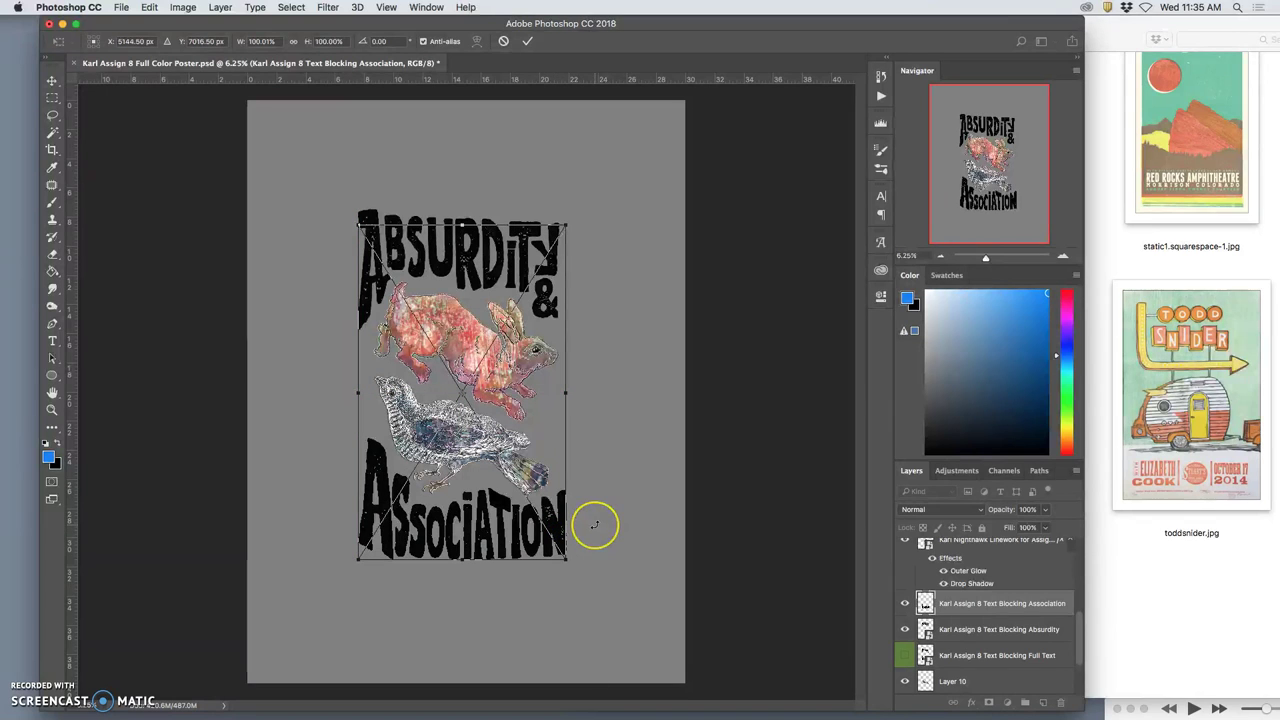
key(Left)
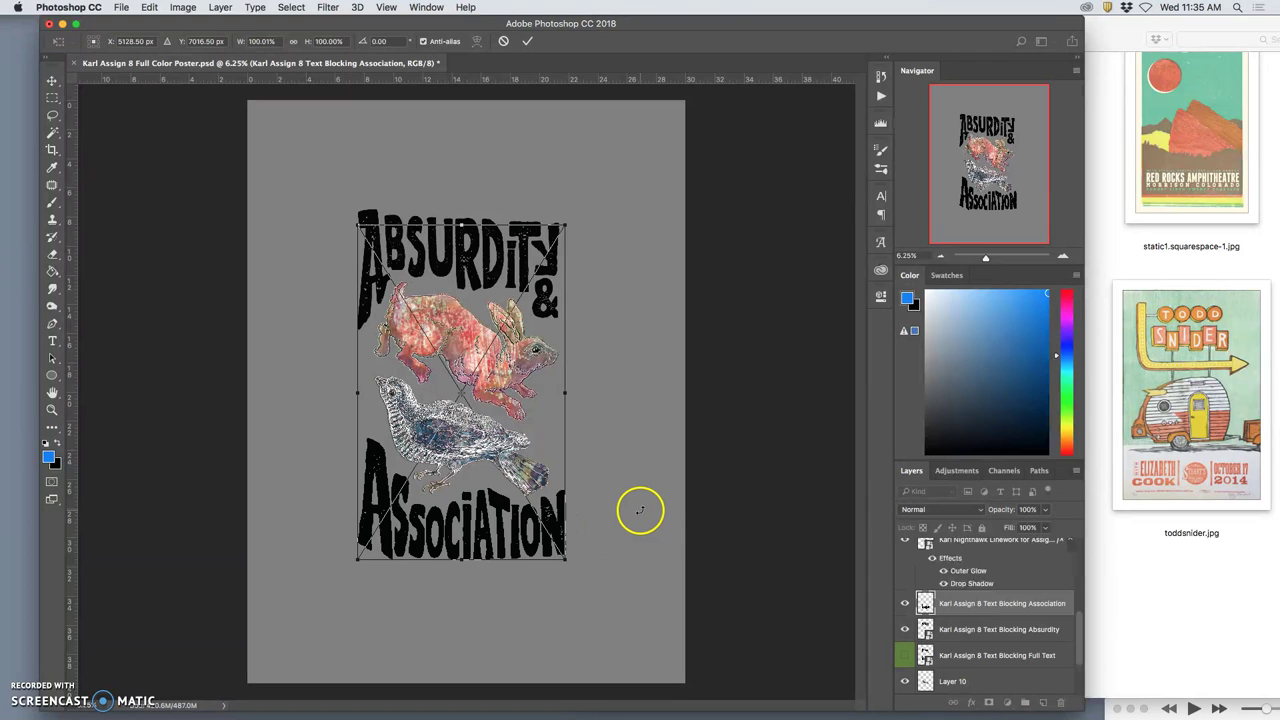
key(Return)
key(l)
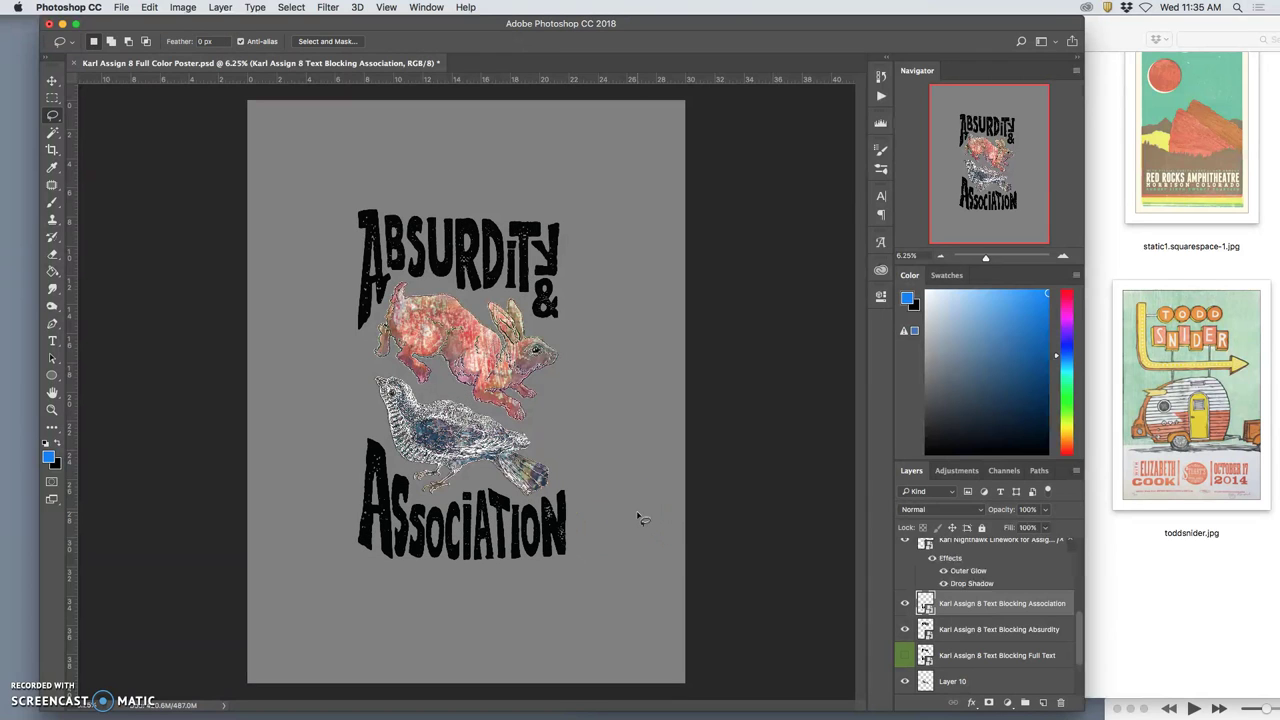
Step: Group the Absurdity and Association layers into Group 1 and show the full-text lettering layer
shift+click(949, 630)
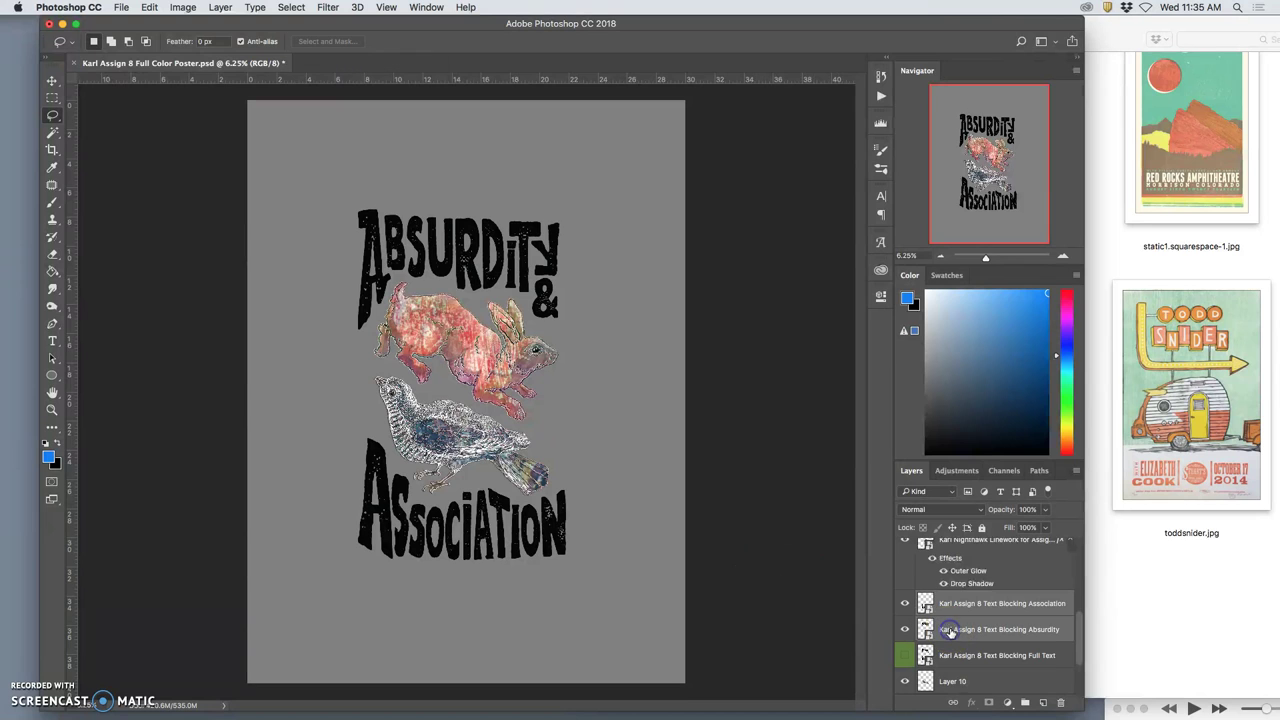
click(1025, 703)
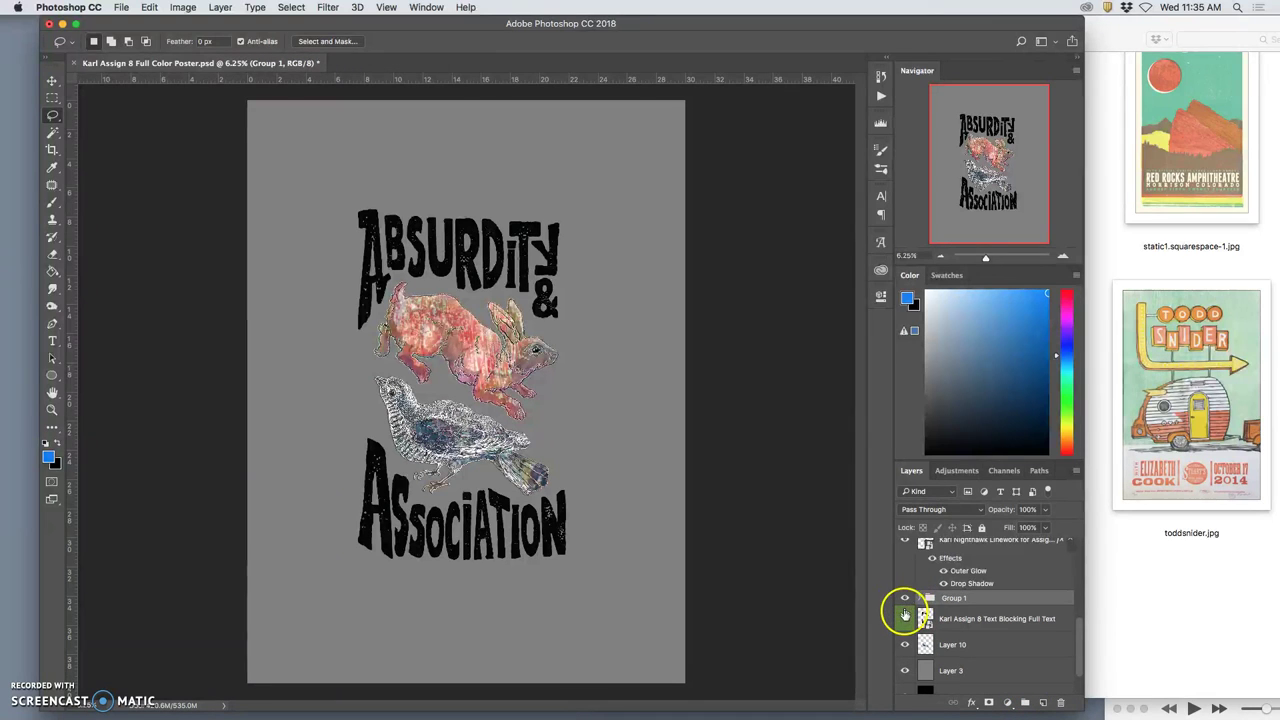
click(905, 619)
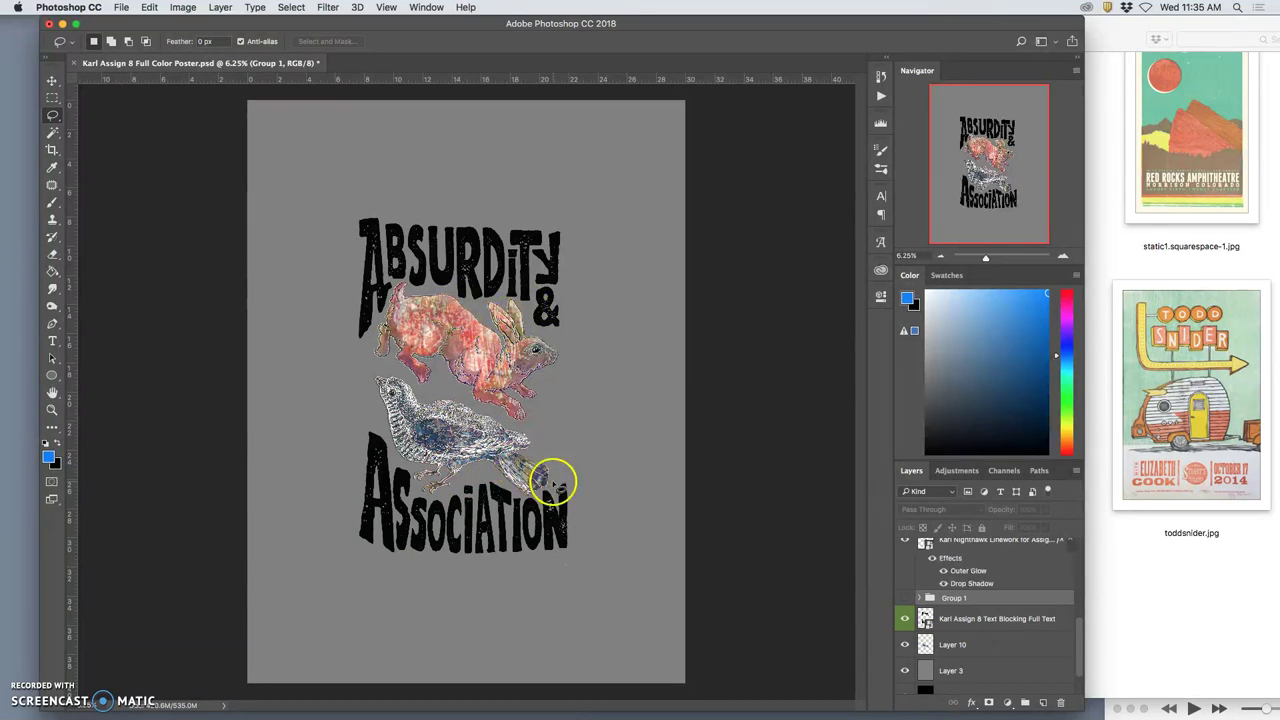
Step: Scale the full-text lettering layer up to about 106% with Free Transform
click(963, 621)
key(super+t)
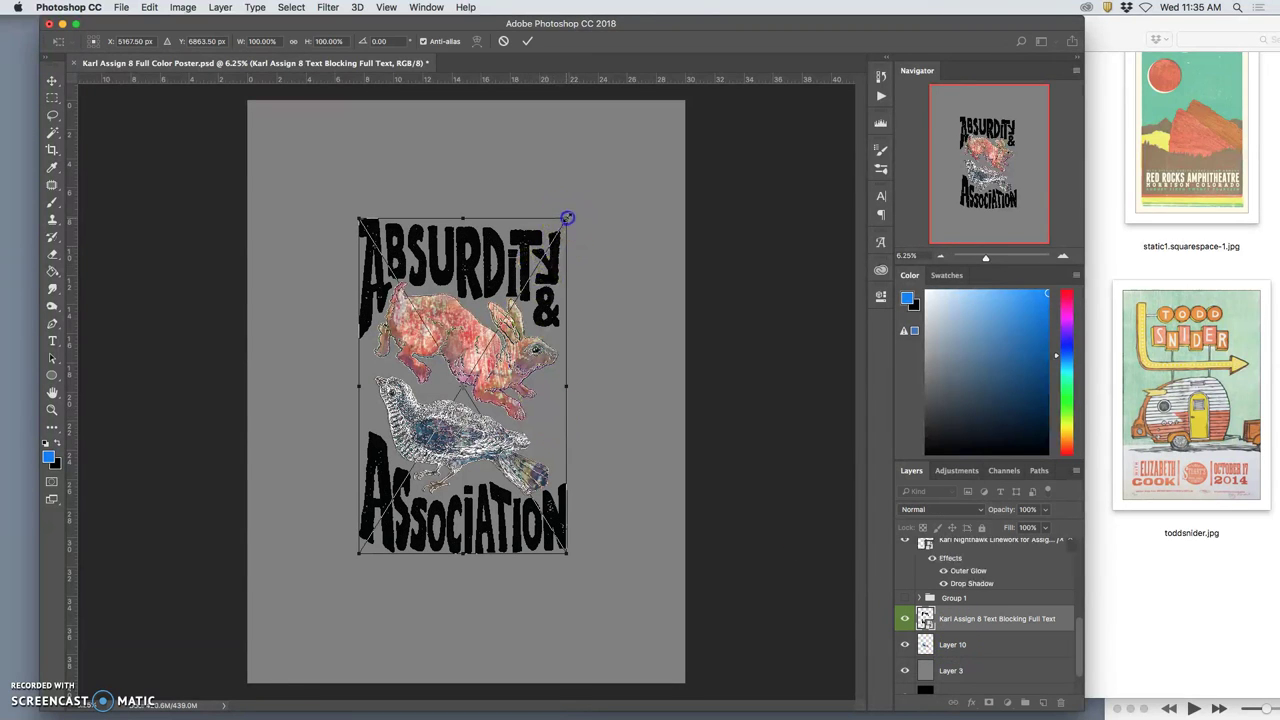
drag(567, 218, 578, 212)
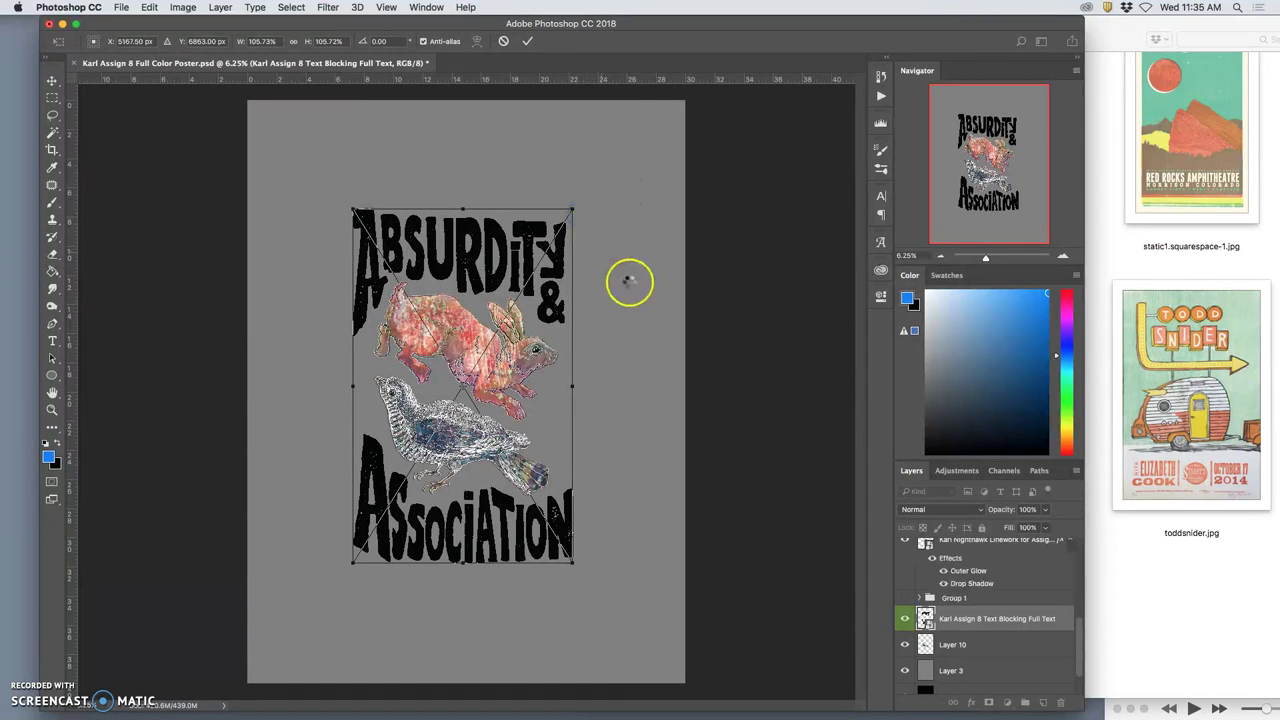
key(Return)
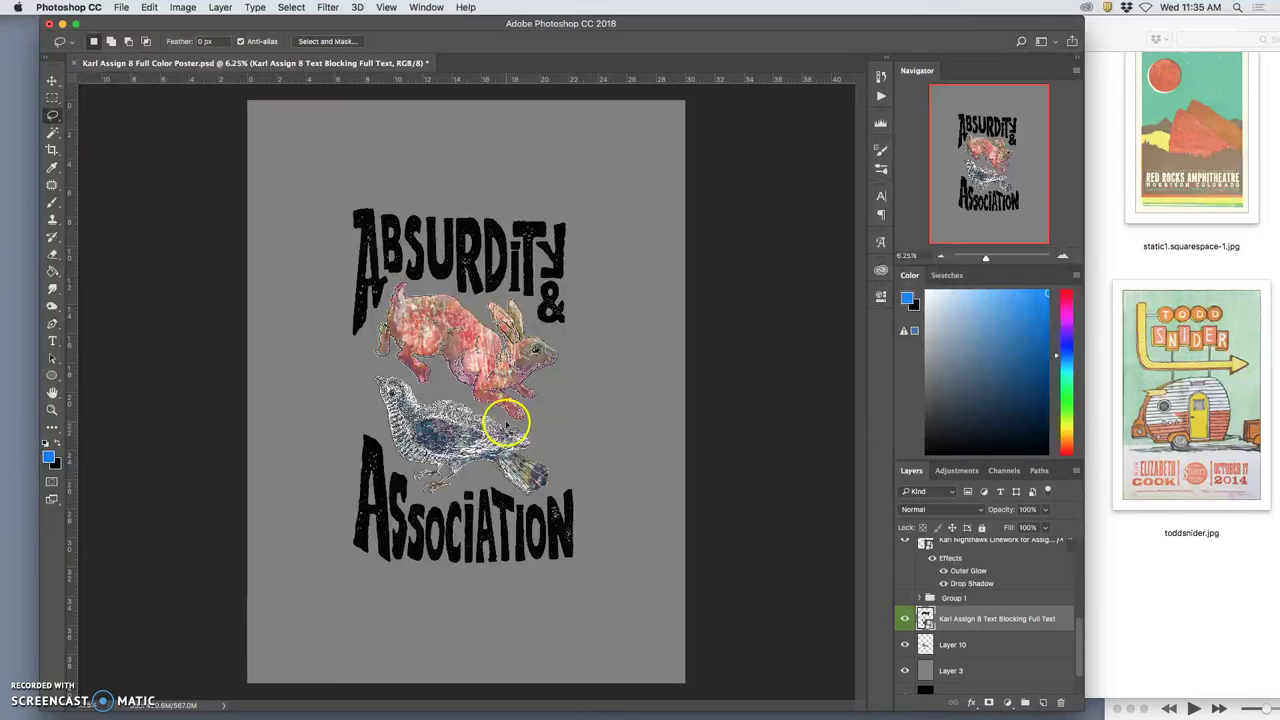
Step: Alternate Group 1 and full-text lettering visibility to compare, ending with only Group 1 visible
click(905, 623)
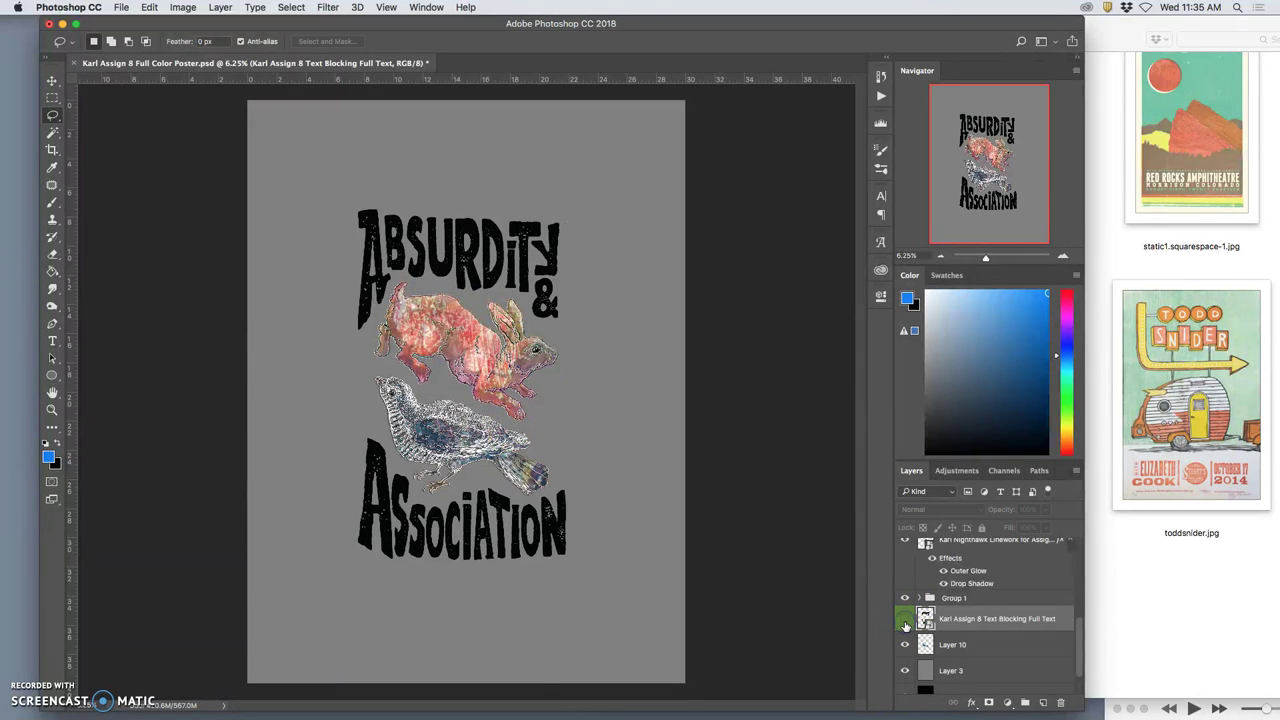
click(905, 623)
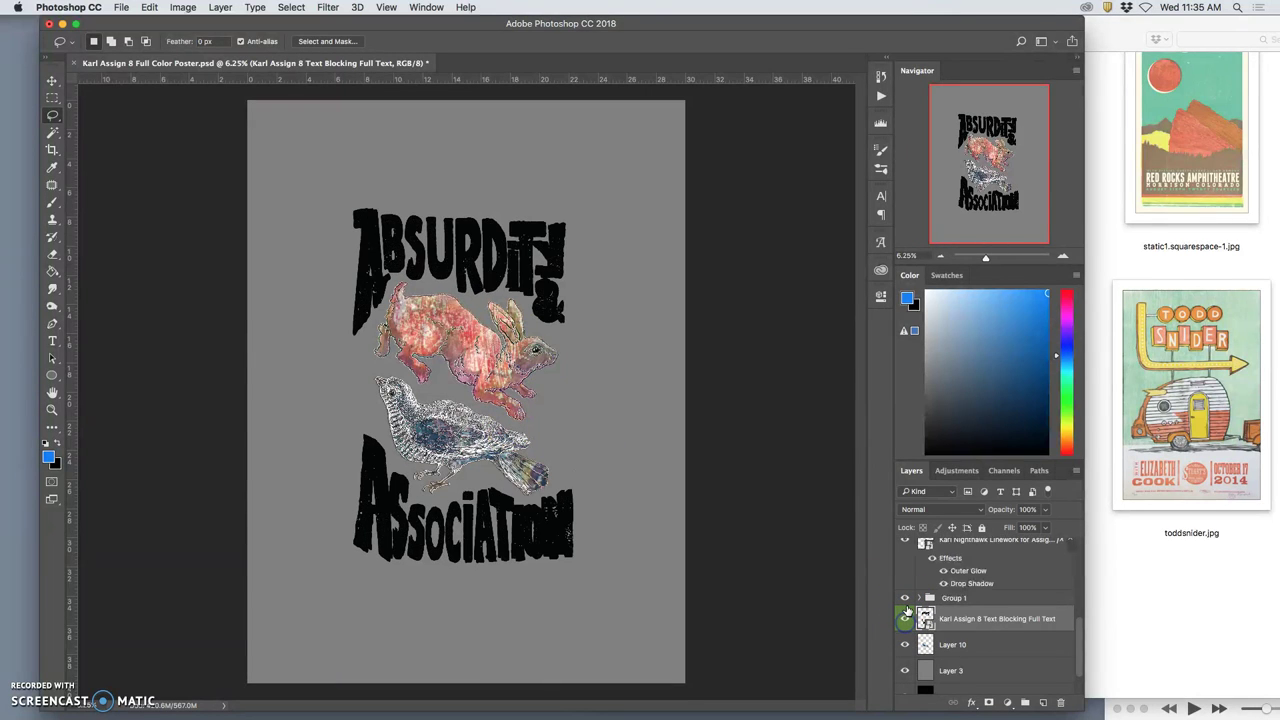
click(906, 603)
click(906, 601)
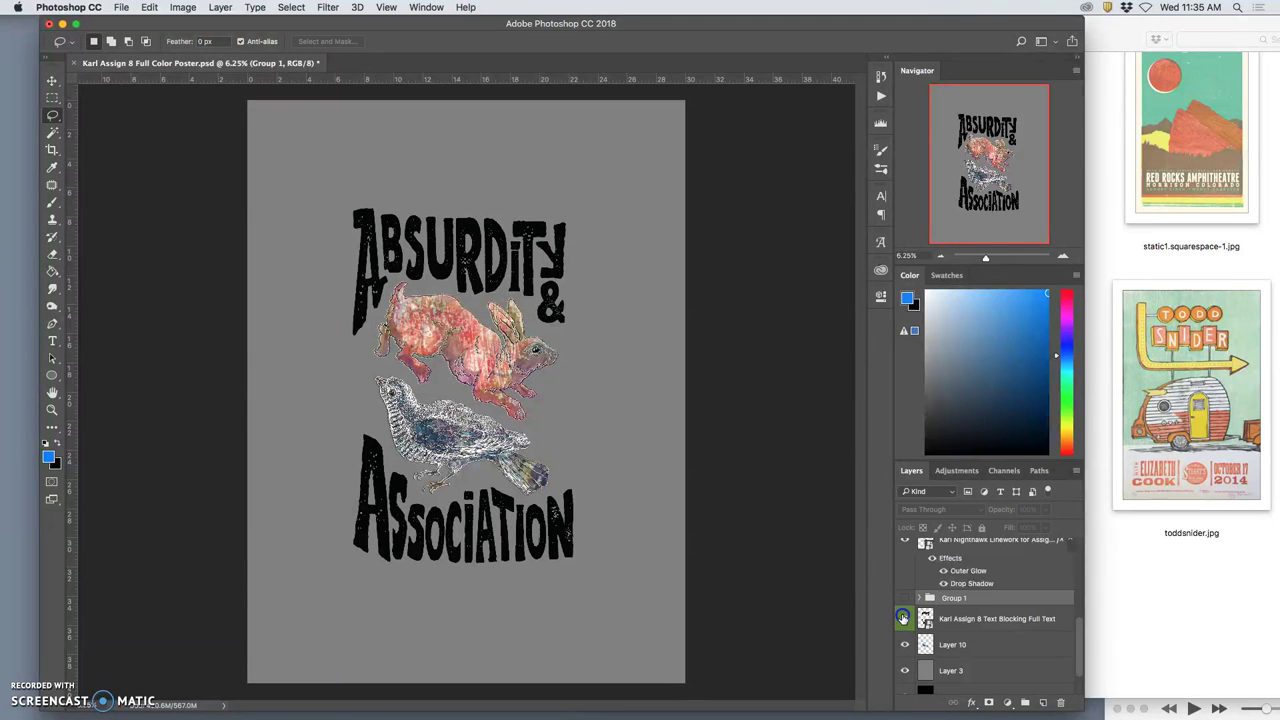
click(905, 618)
click(905, 618)
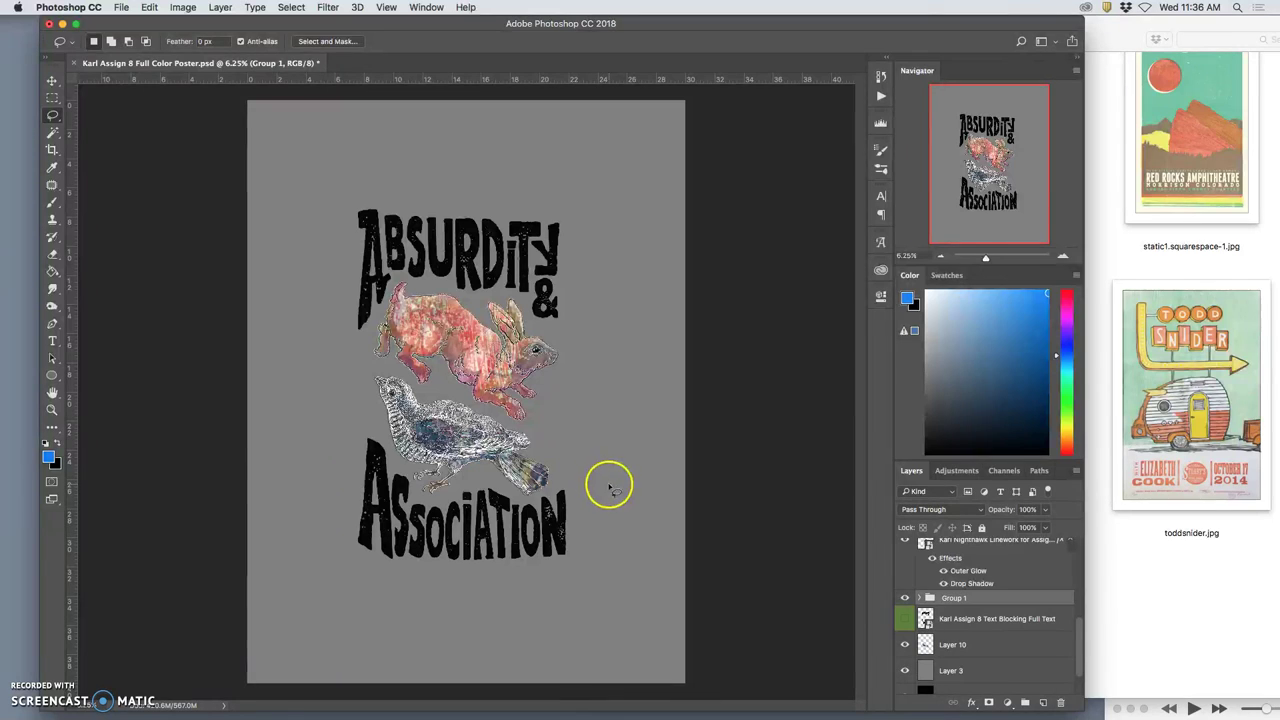
click(905, 616)
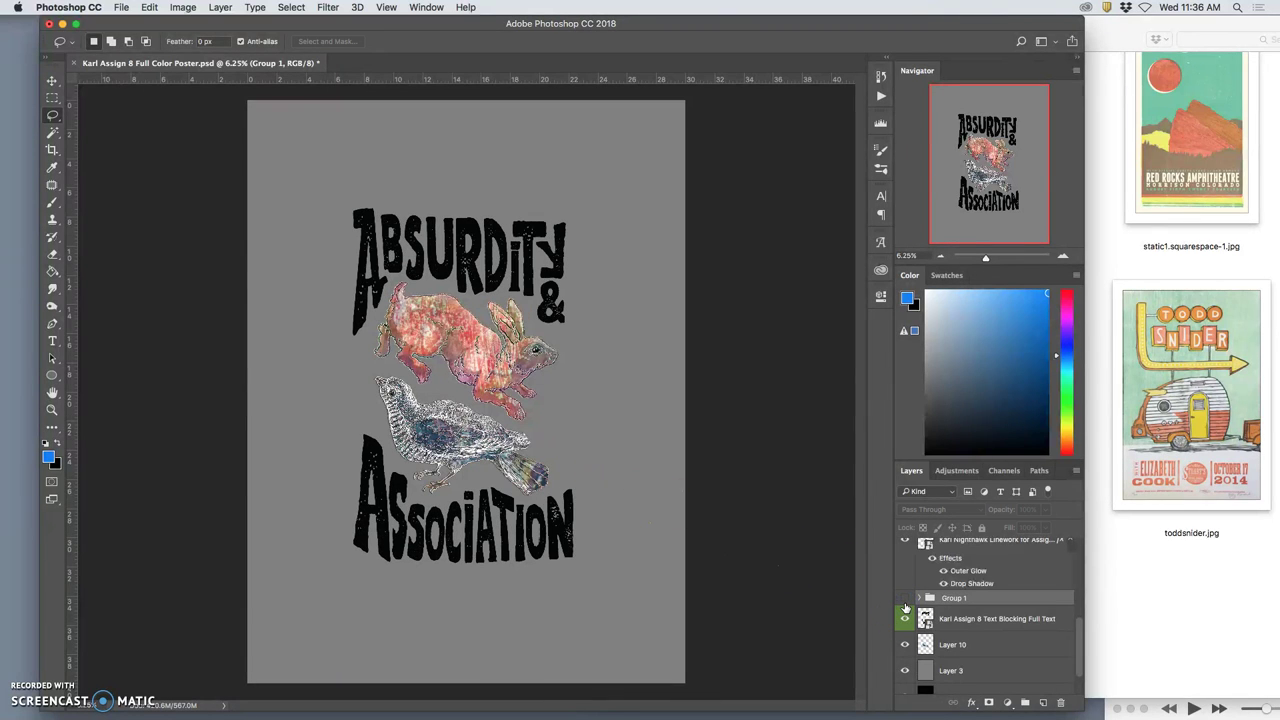
click(904, 618)
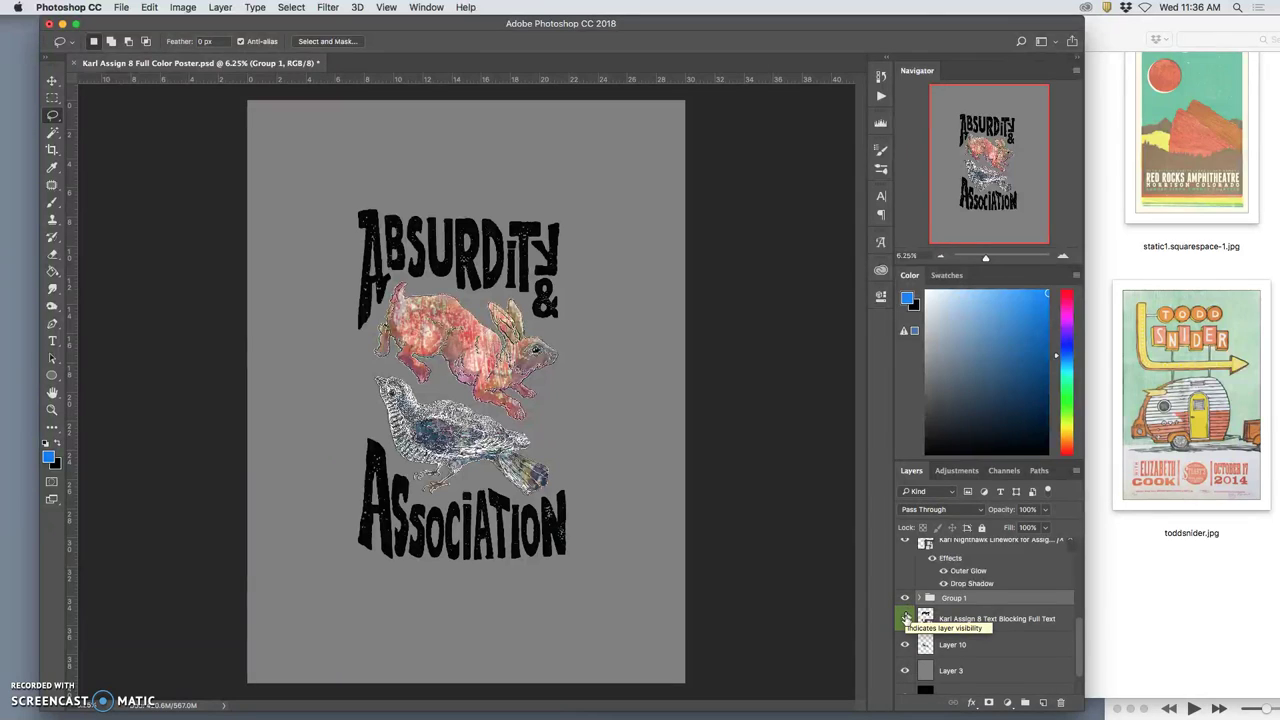
click(905, 619)
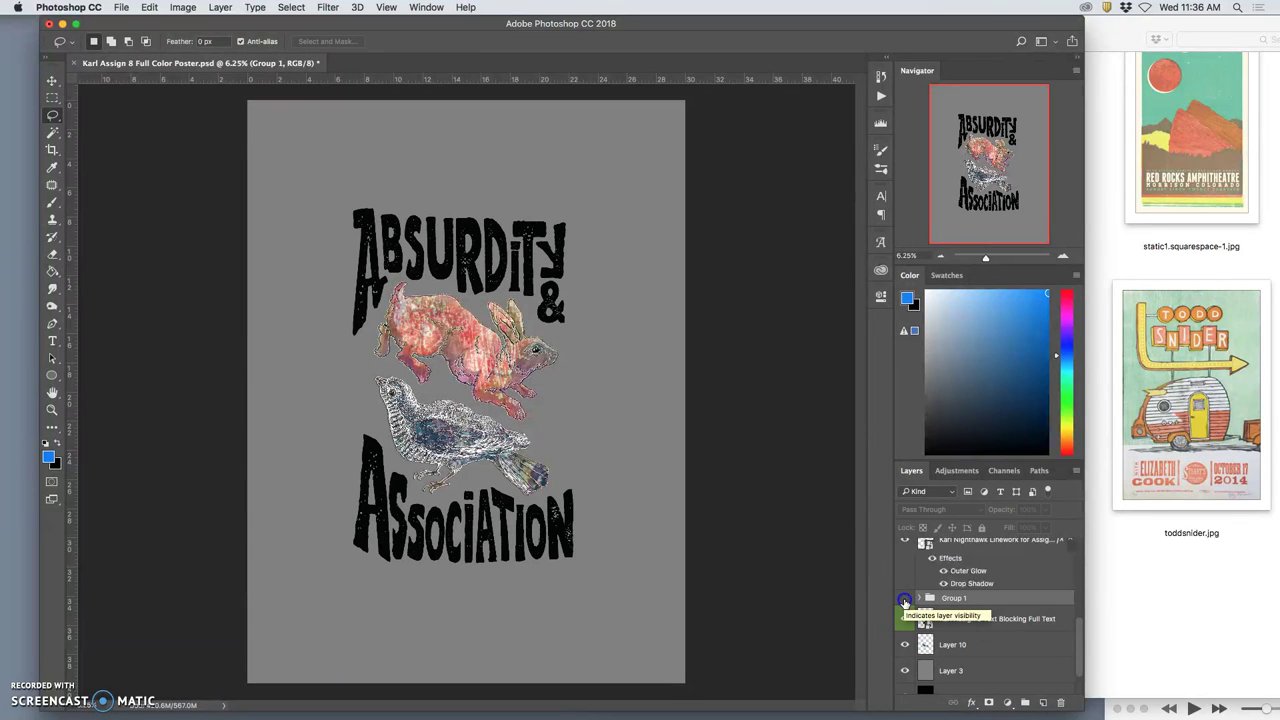
click(905, 598)
click(906, 618)
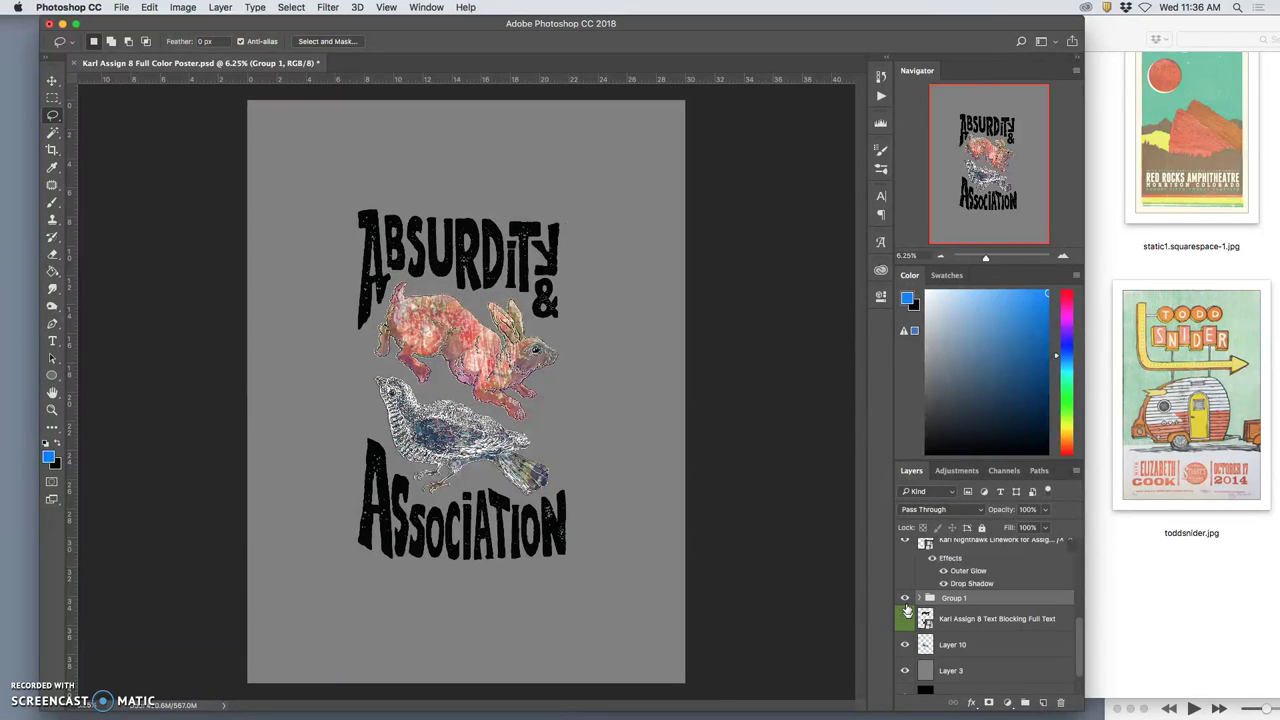
click(905, 599)
click(905, 619)
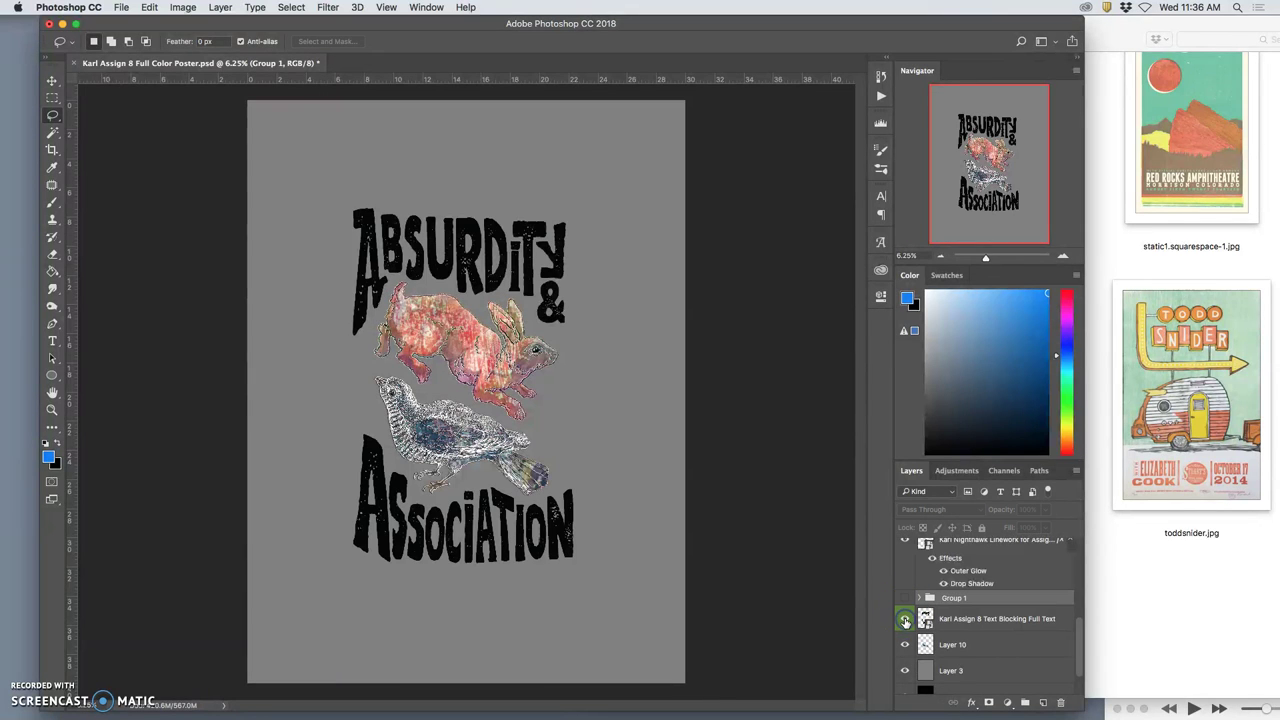
click(905, 599)
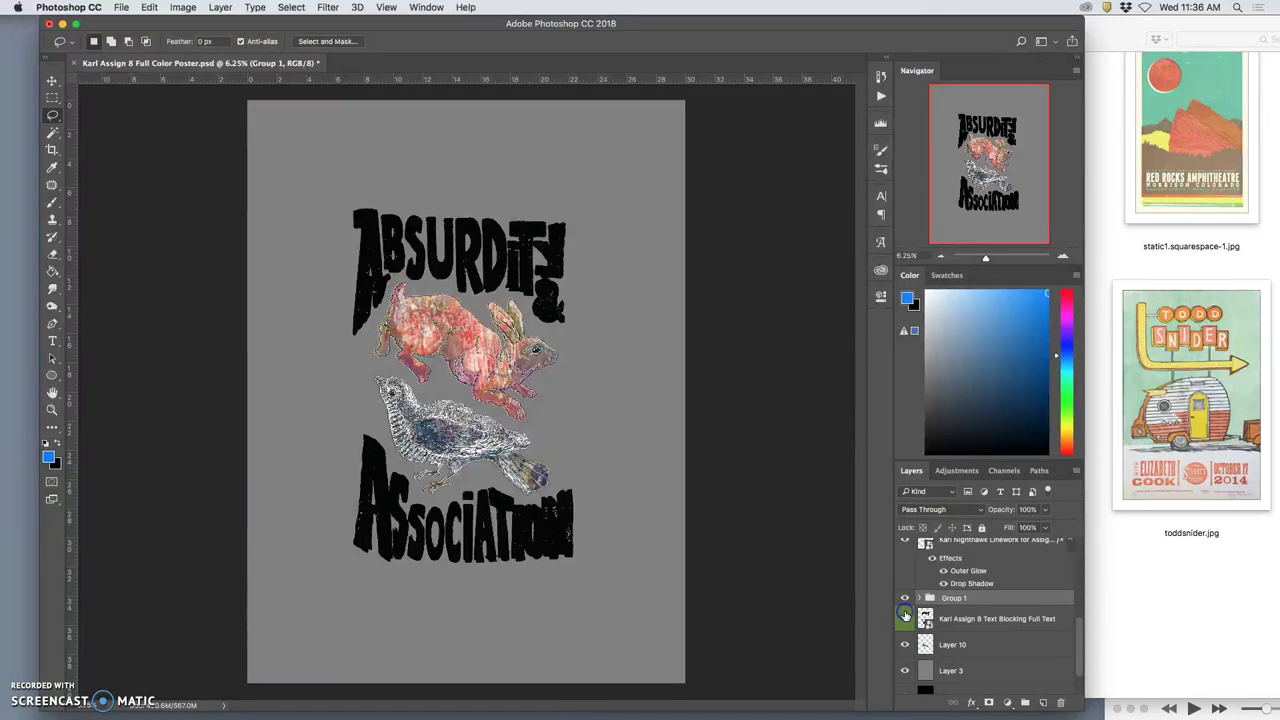
click(906, 618)
click(905, 618)
click(905, 598)
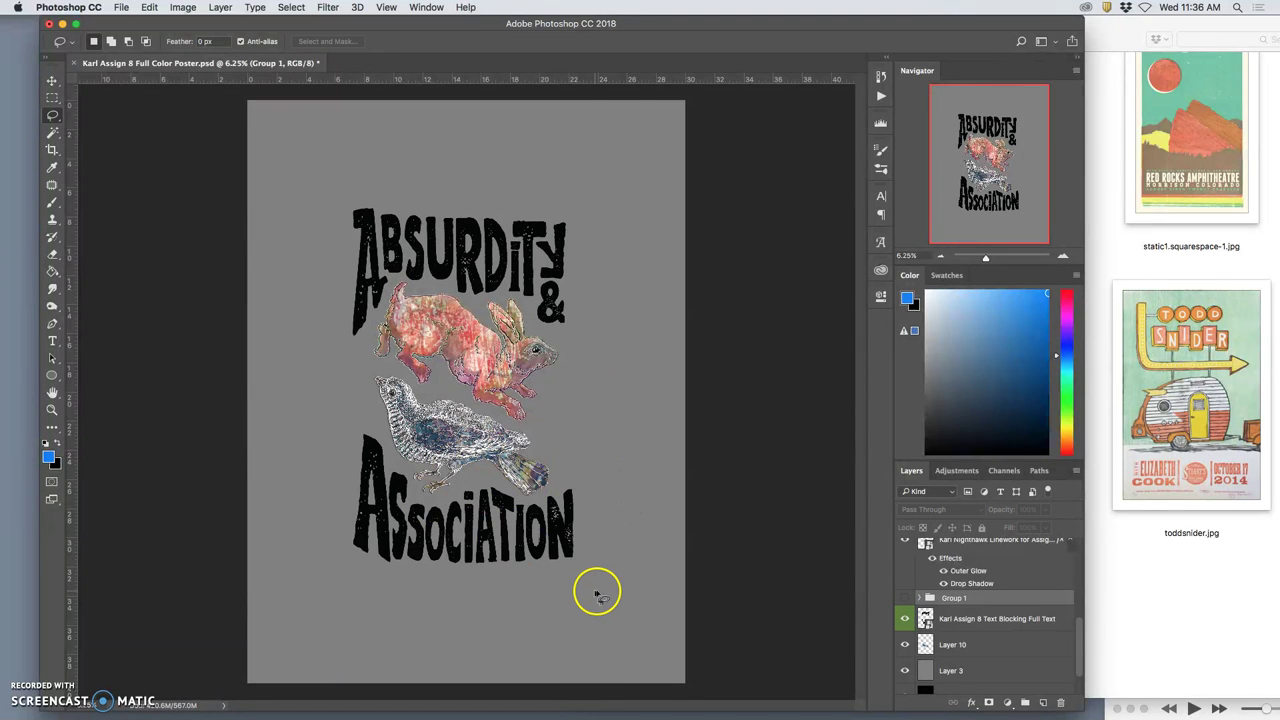
click(905, 598)
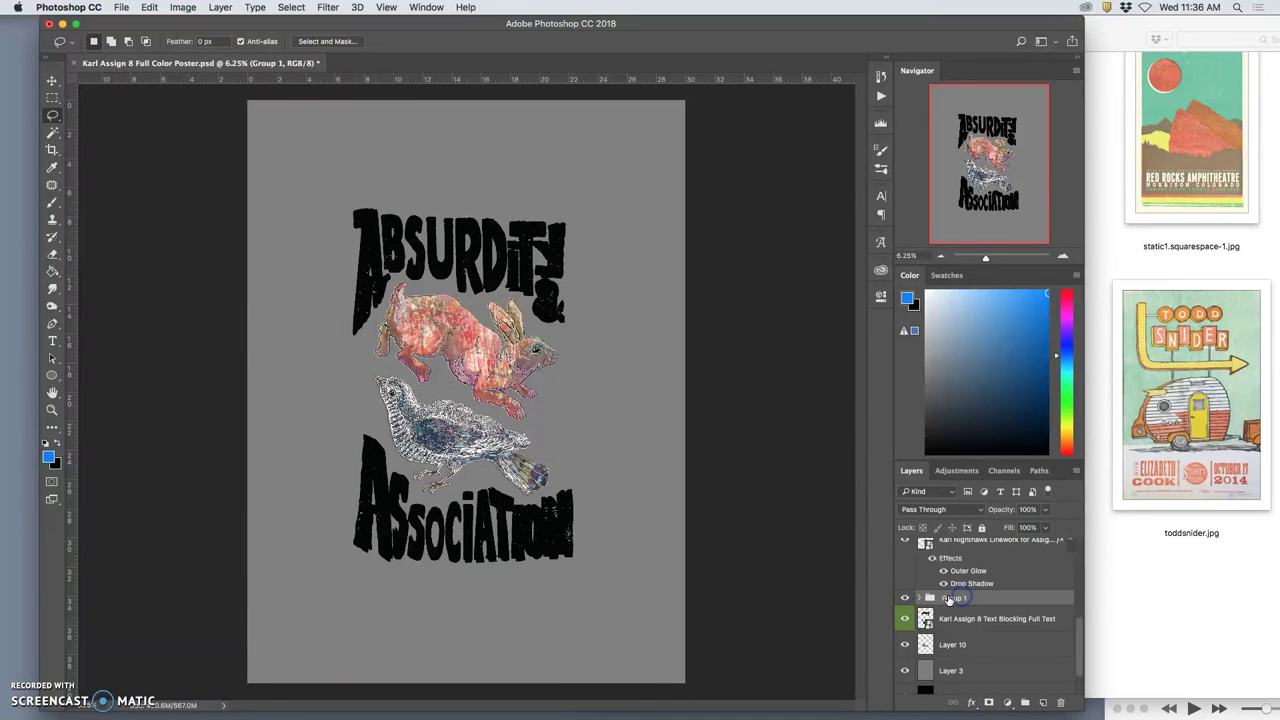
click(905, 618)
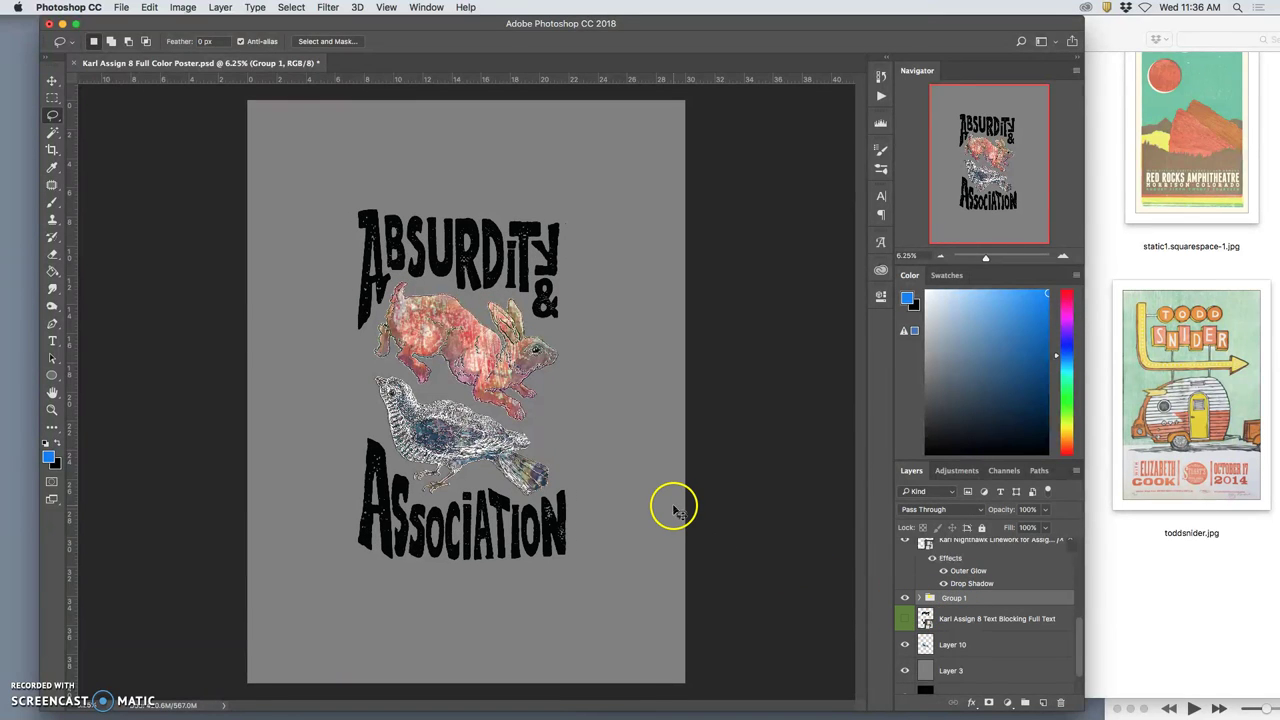
Step: Scale Group 1's lettering up to about 103% and apply the transform
key(super+t)
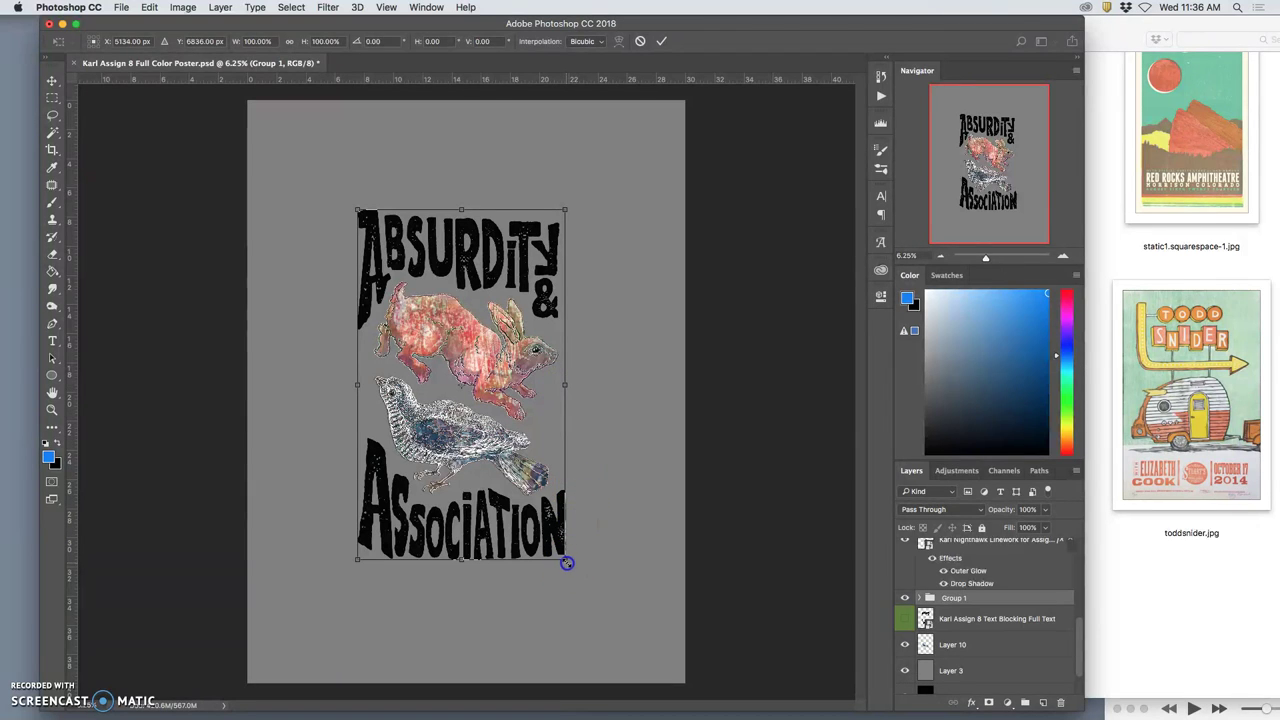
drag(566, 563, 571, 566)
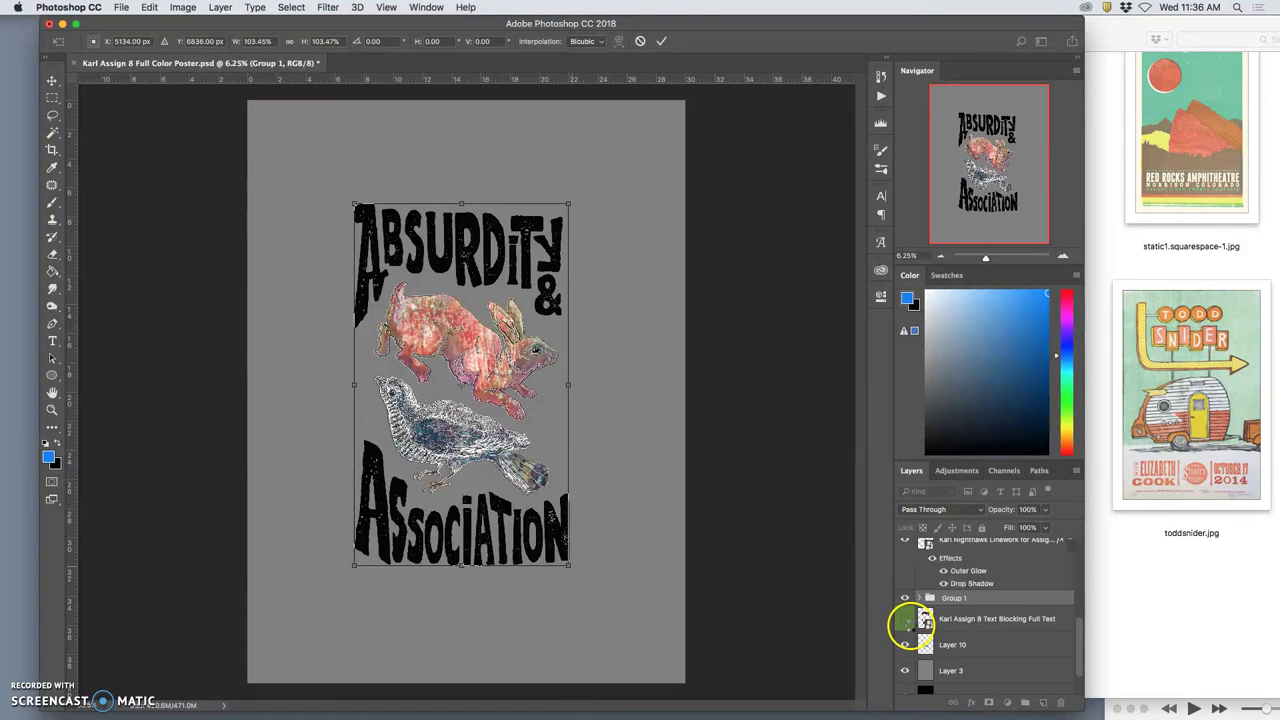
click(906, 620)
Step: Compare the Text Blocking Full Text layer against Group 1, delete Group 1, and show the full text
click(905, 617)
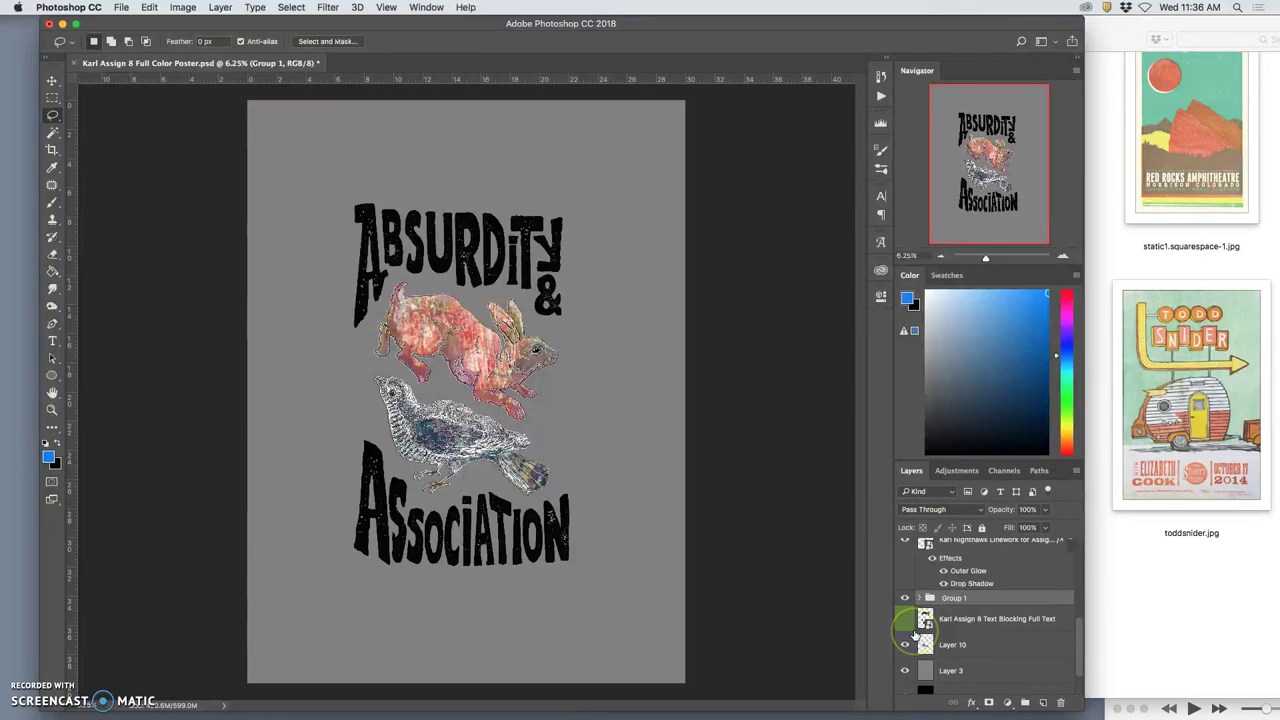
click(906, 616)
click(906, 608)
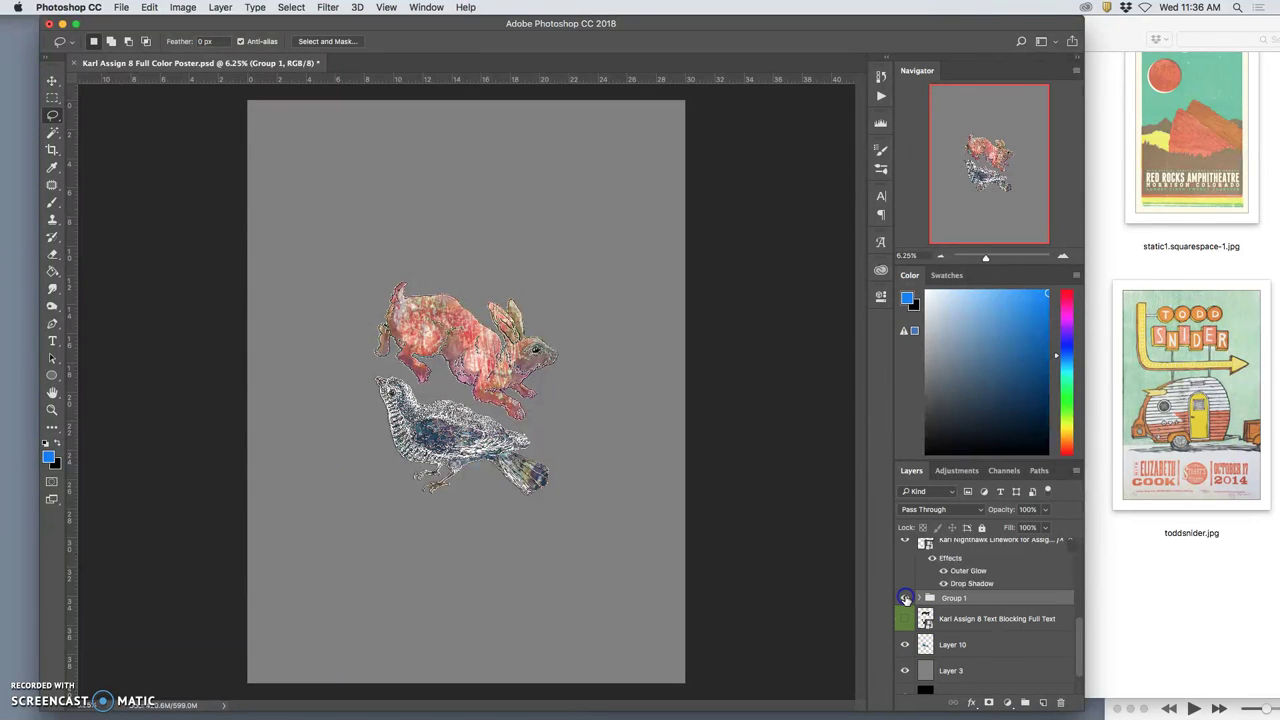
click(906, 608)
click(906, 599)
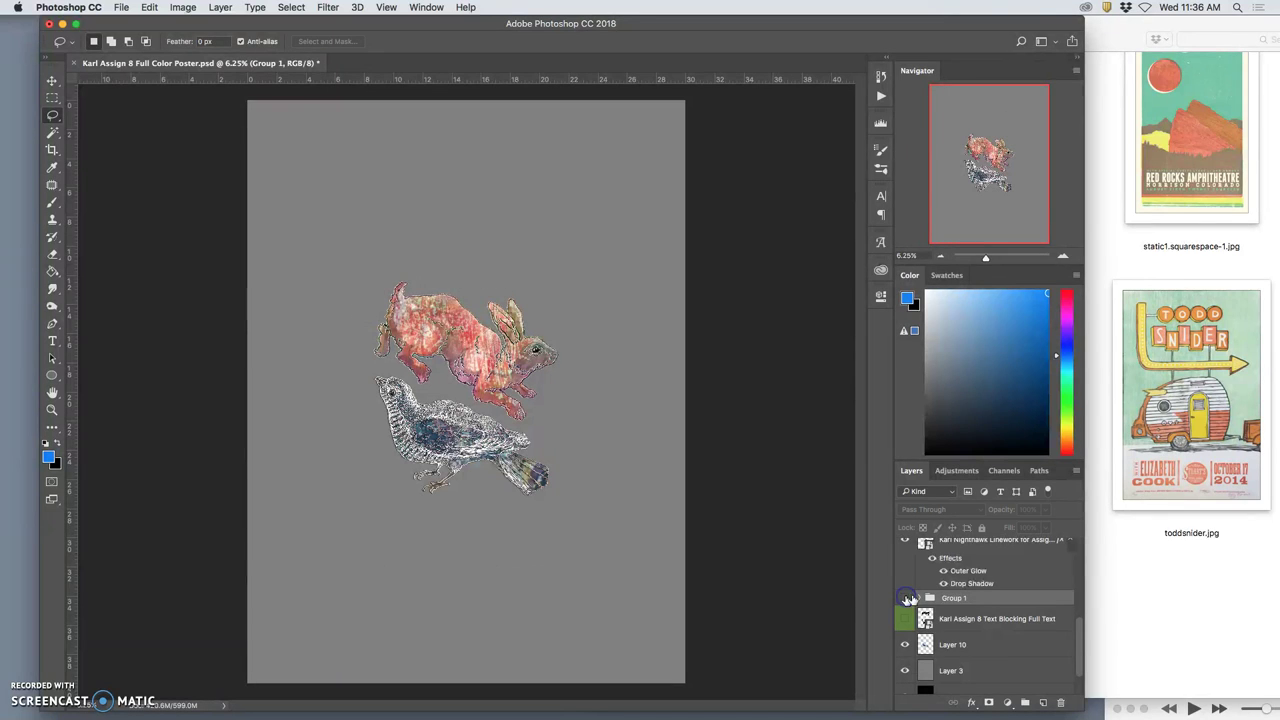
drag(950, 598, 1066, 704)
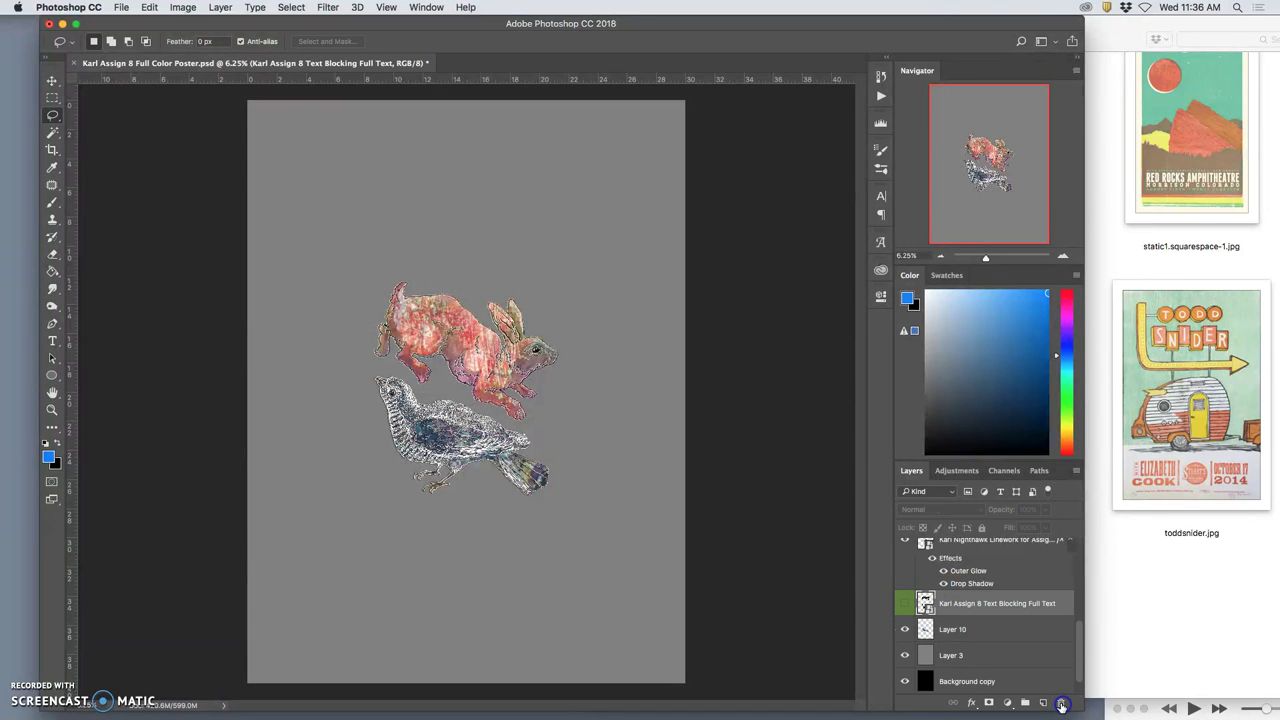
click(906, 606)
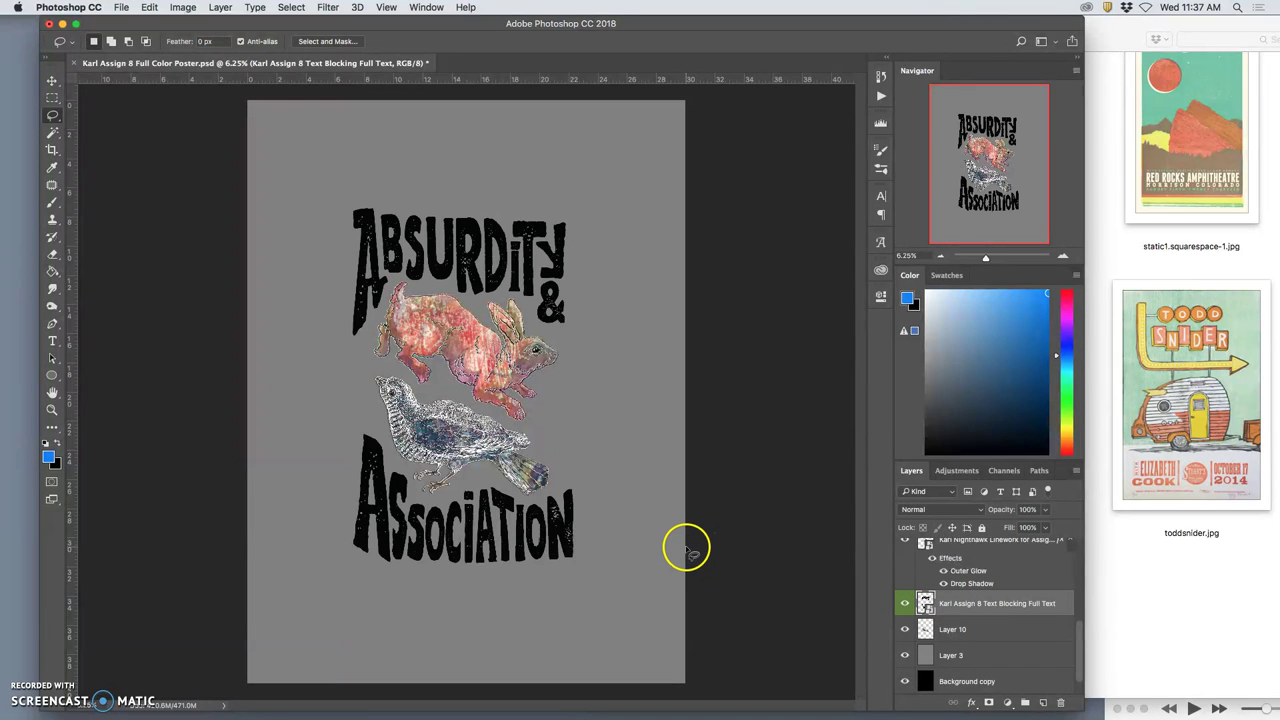
key(super+minus)
key(super+equal)
key(super+equal)
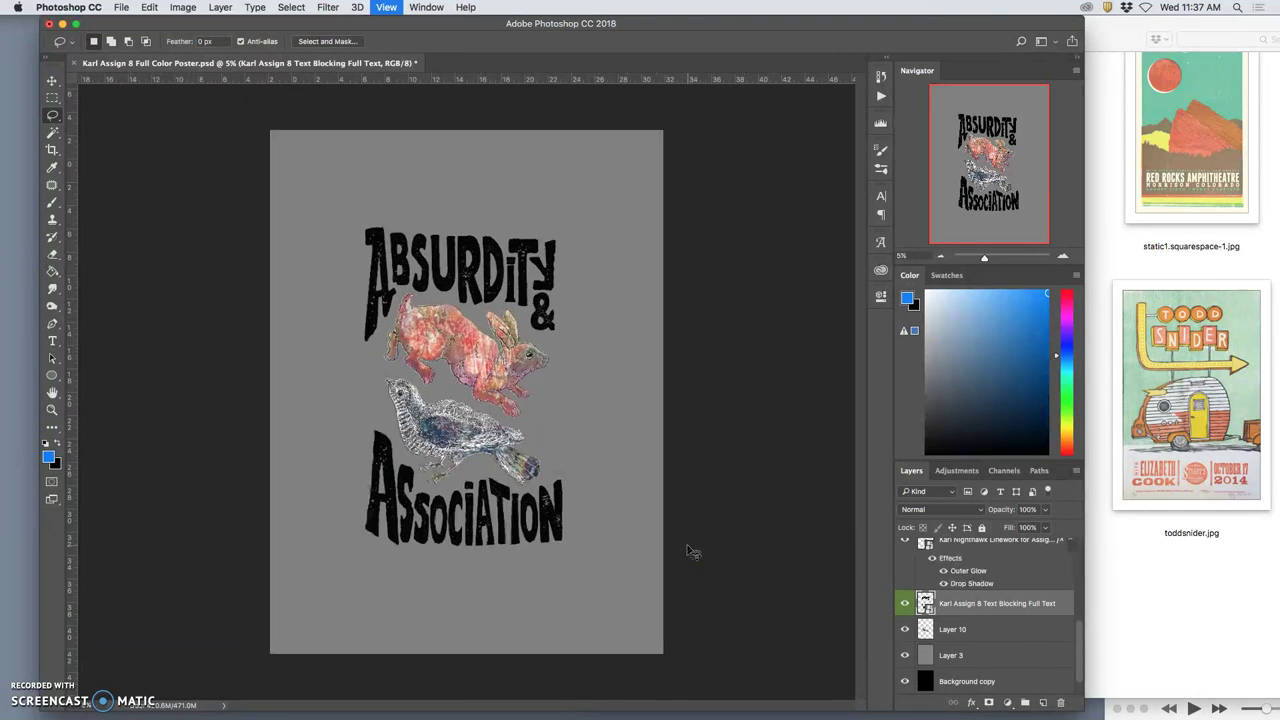
key(super+minus)
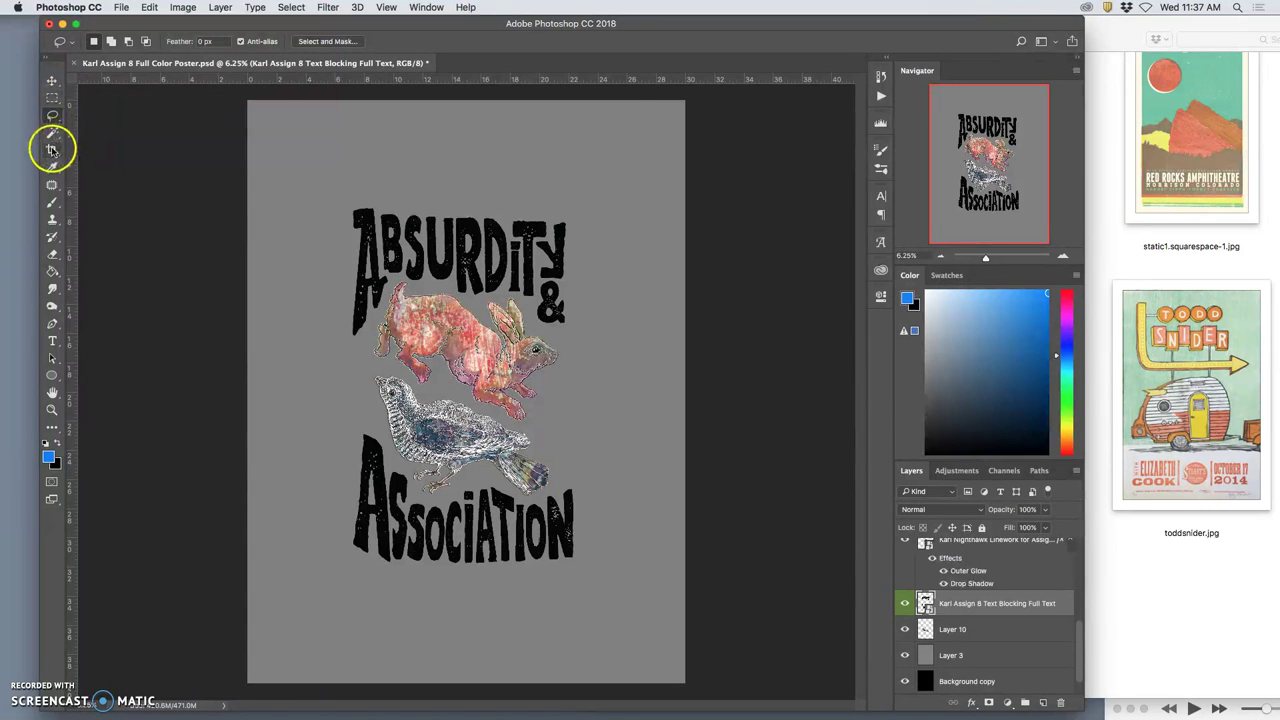
Step: Draw a centred crop frame about 20.565 inches wide around the lettering, hare and bird, positioning the poster inside
click(52, 150)
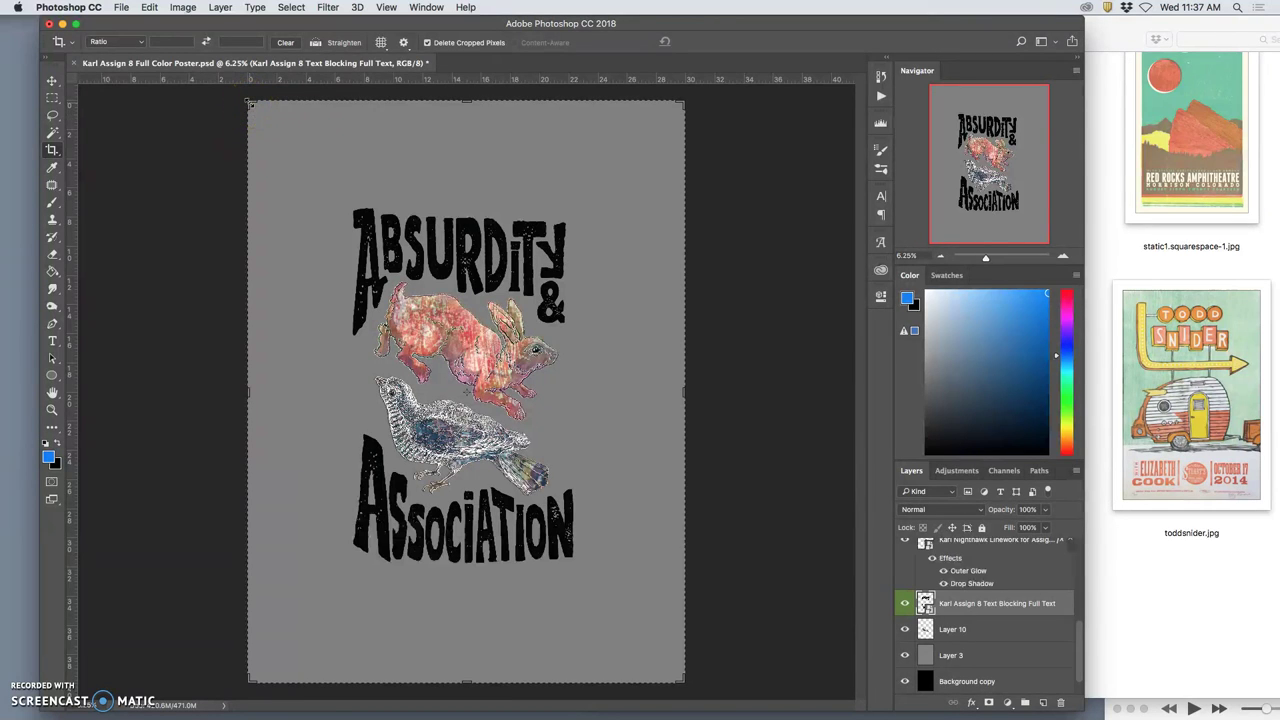
drag(250, 104, 340, 168)
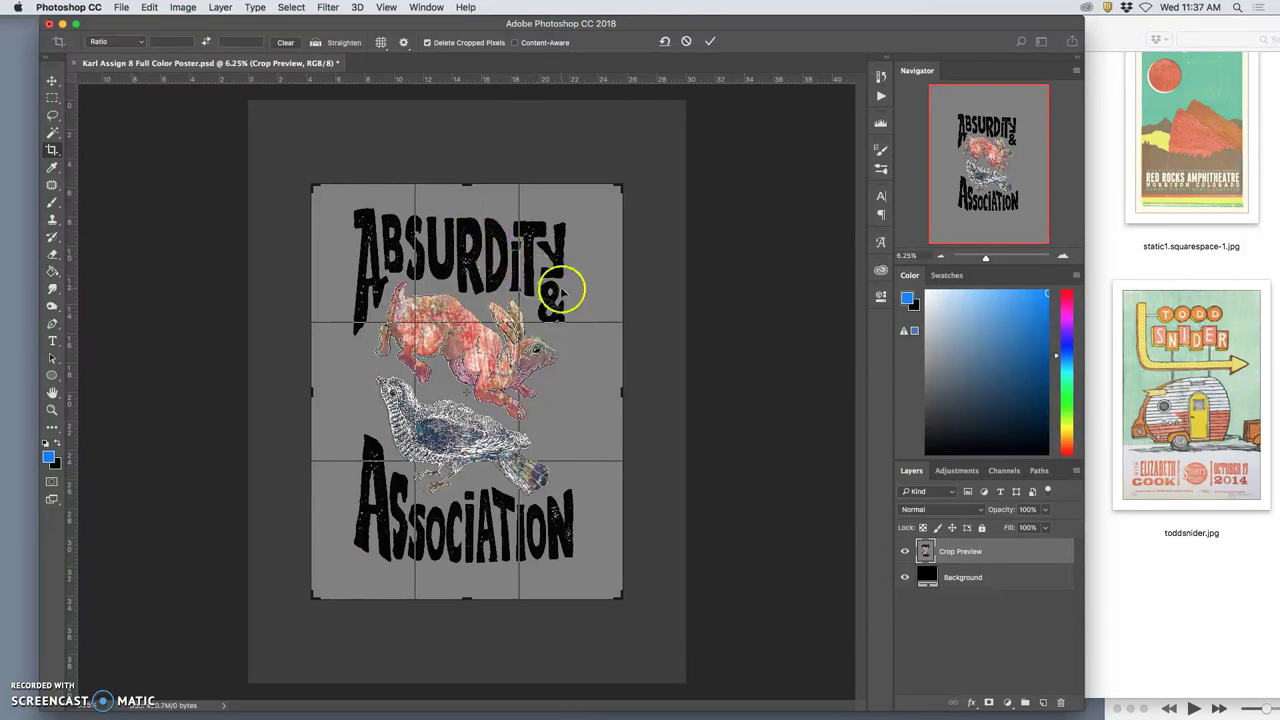
drag(496, 392, 520, 290)
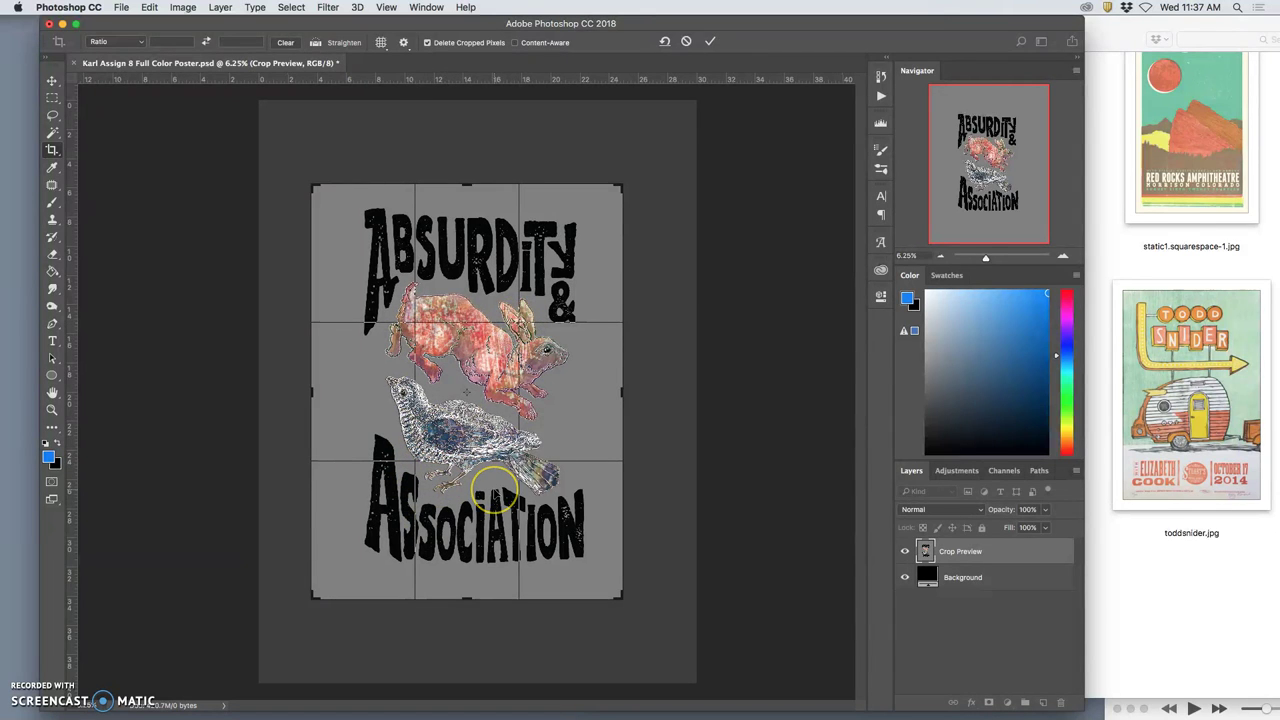
drag(493, 492, 492, 495)
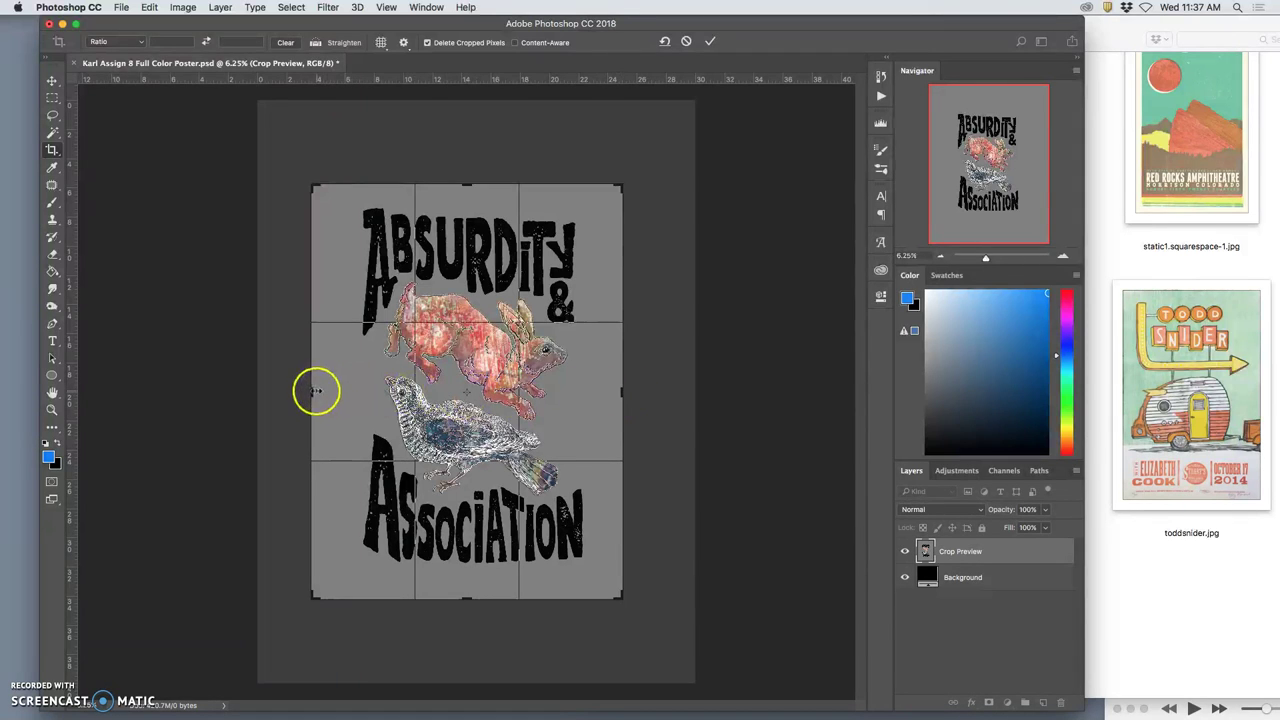
click(316, 392)
drag(316, 392, 323, 392)
drag(429, 404, 430, 407)
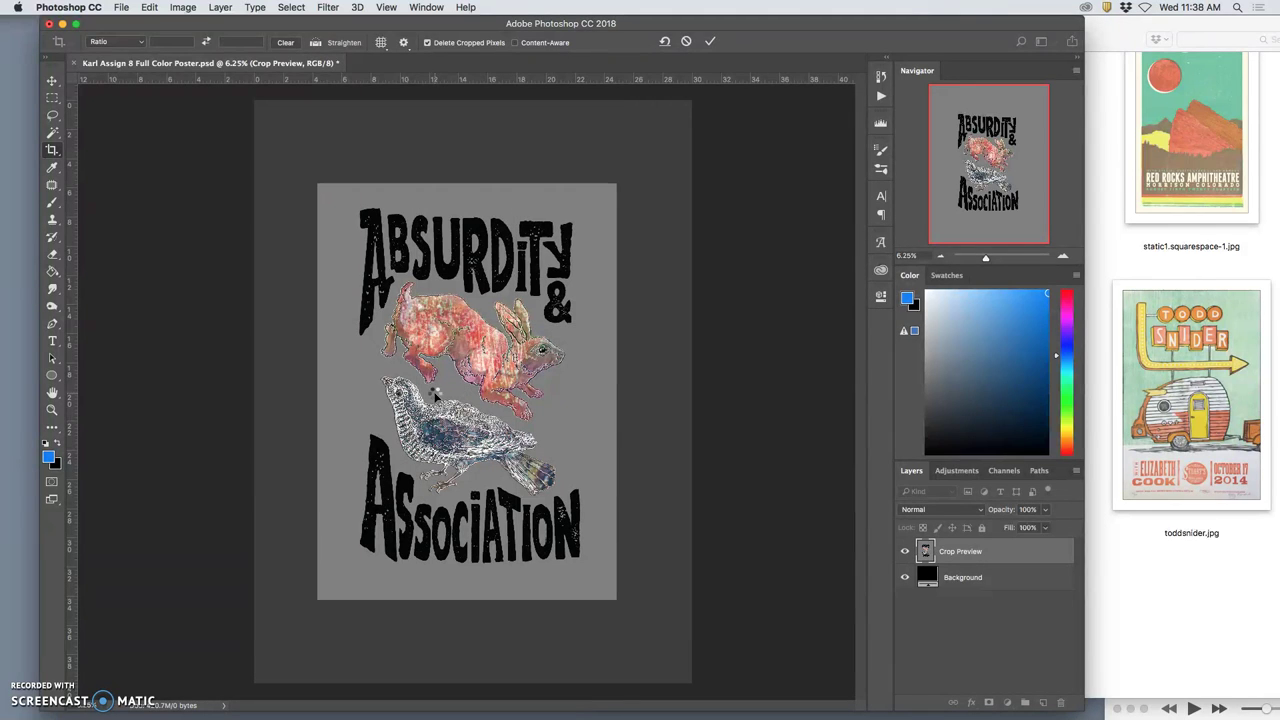
Step: Commit the crop on the poster
key(Return)
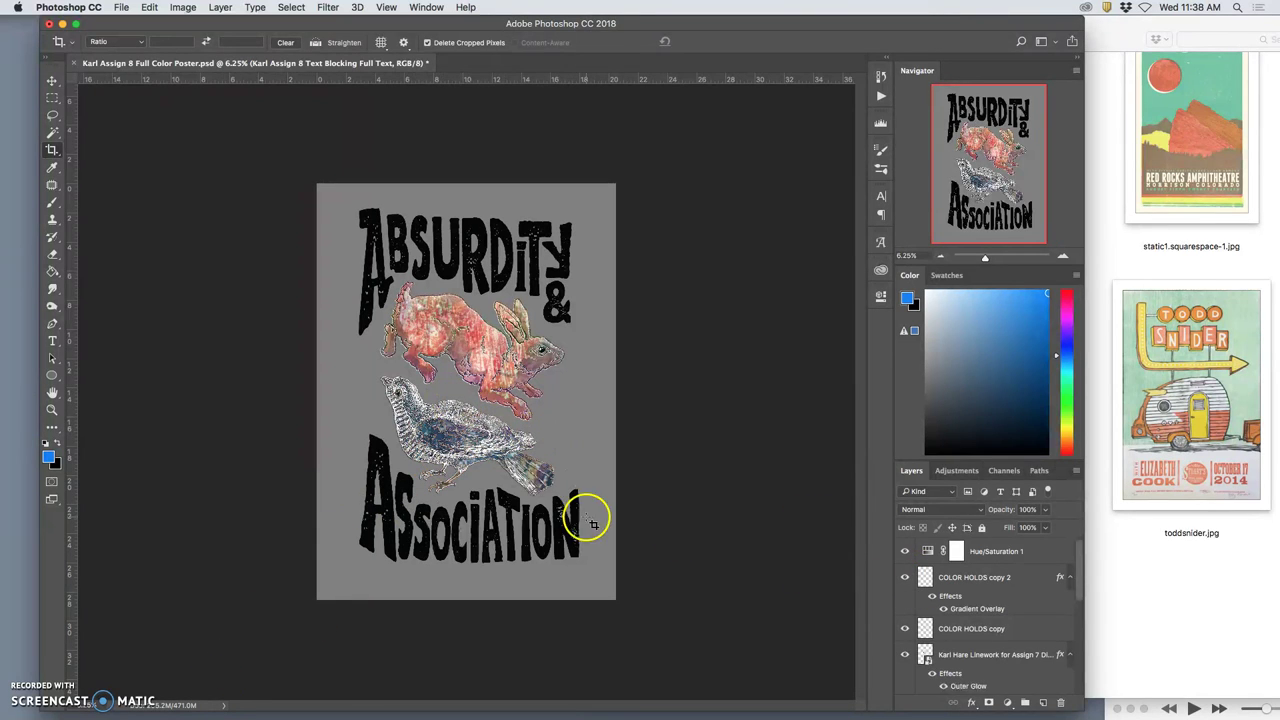
scroll(1030, 636, down, 2)
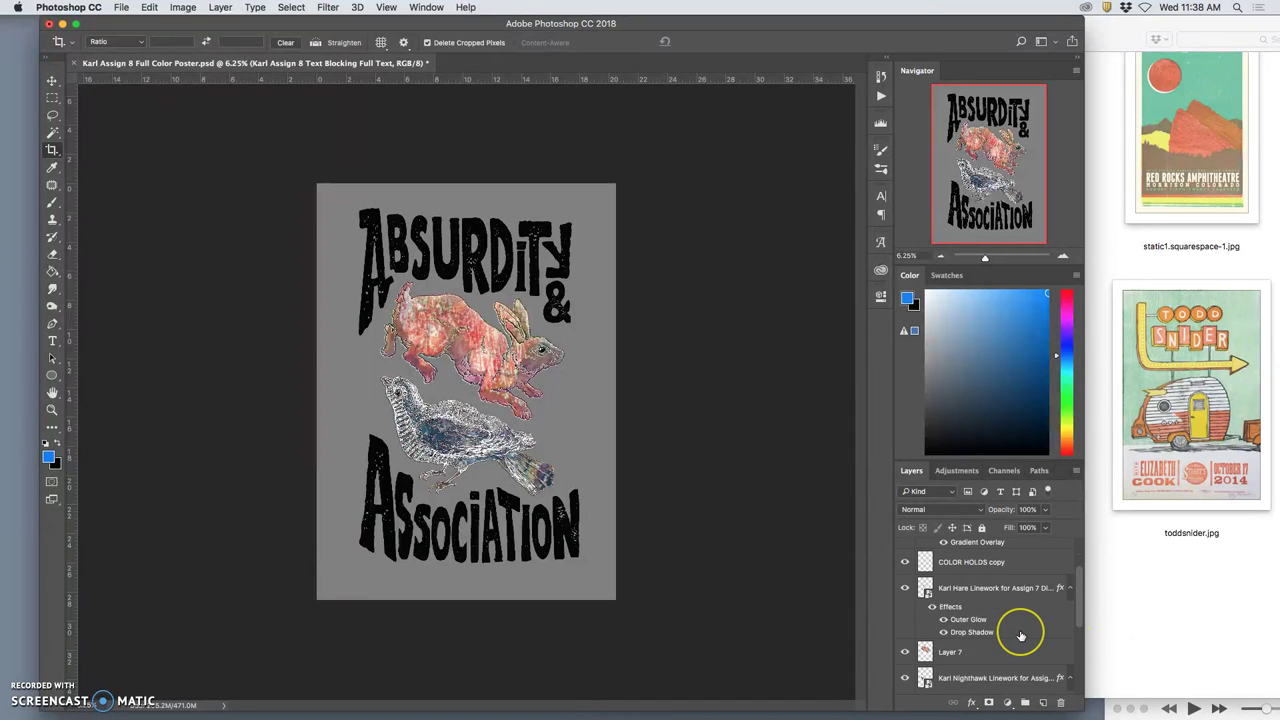
scroll(1020, 636, up, 2)
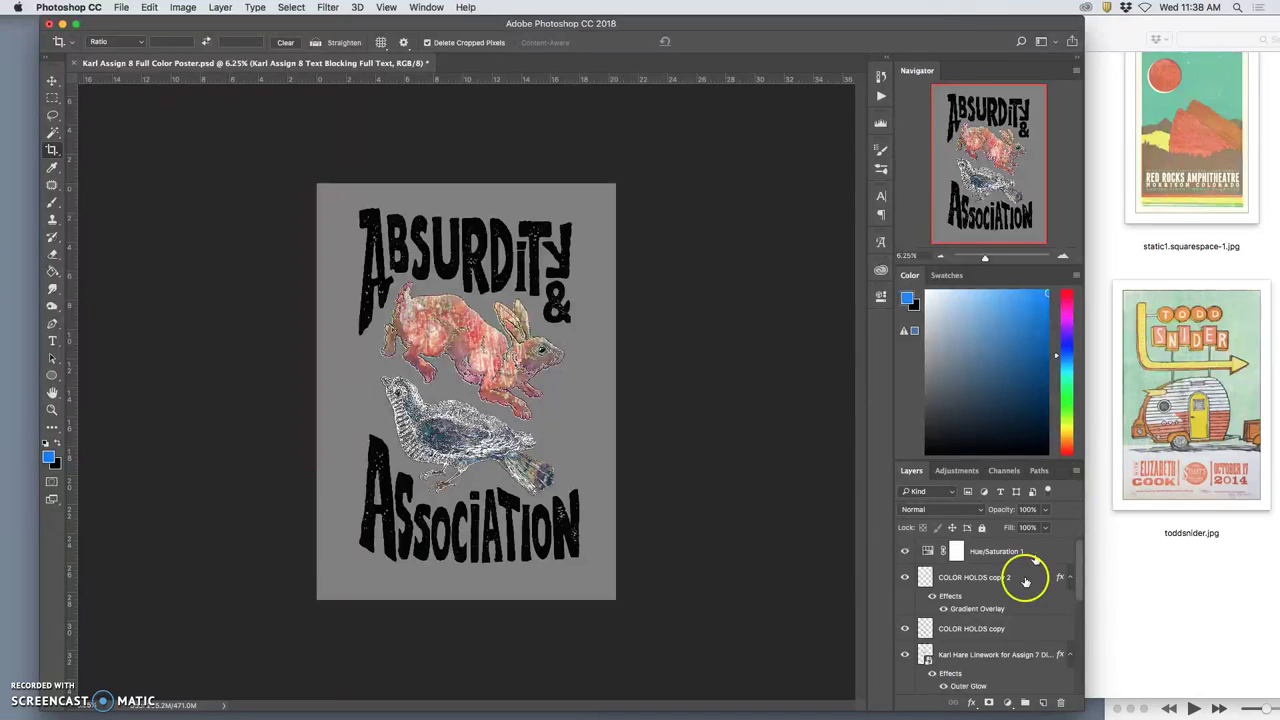
scroll(987, 648, down, 4)
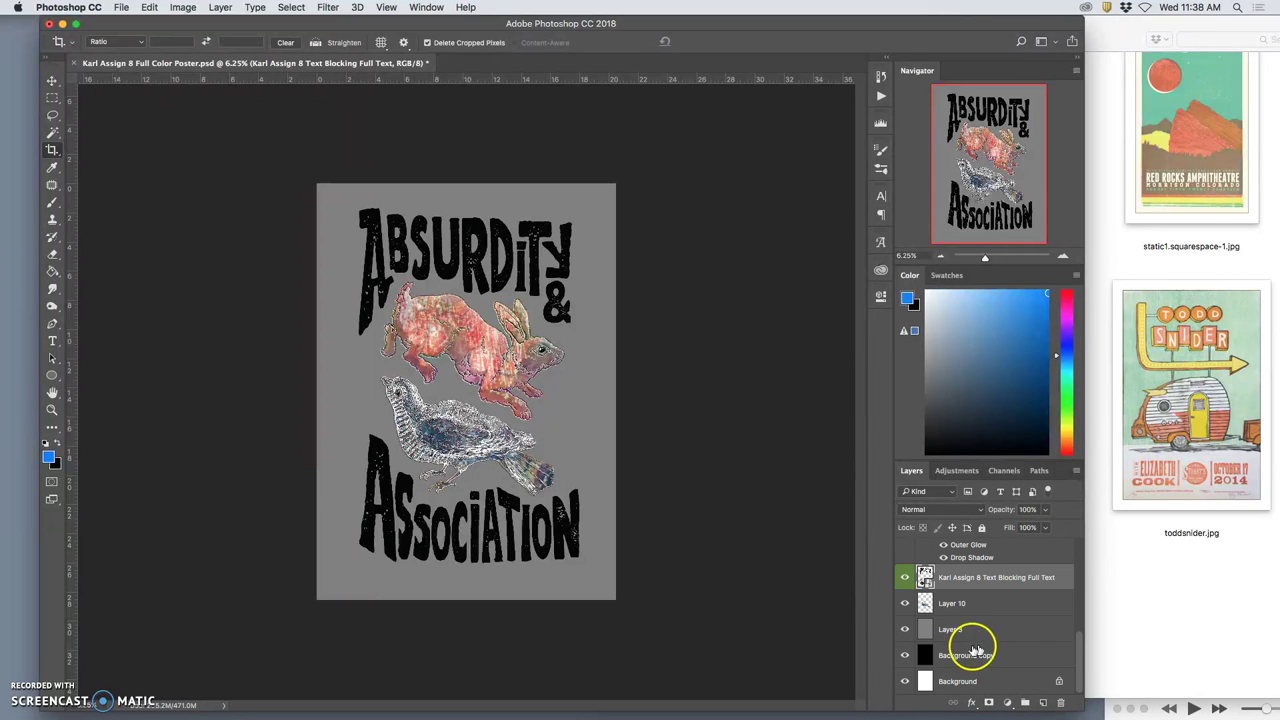
Step: Hide Layer 3 for a white background, plus the coloured bird and nighthawk linework layers
click(905, 630)
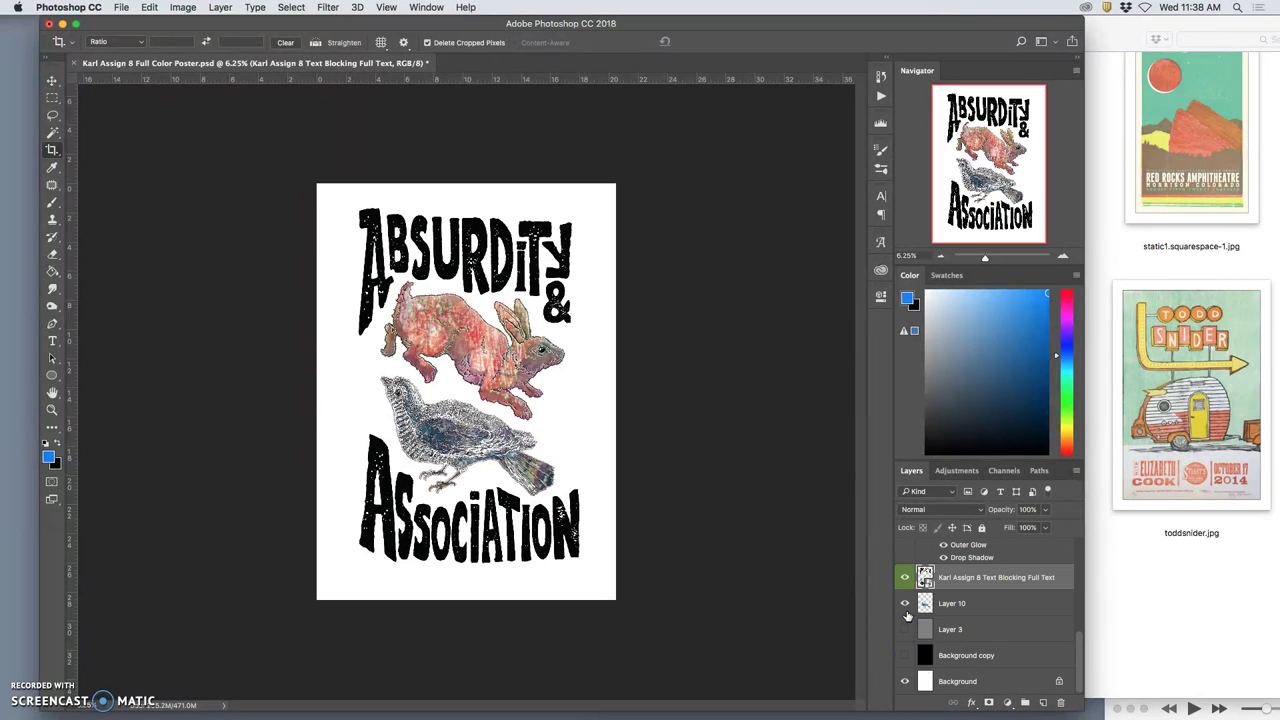
scroll(953, 626, up, 4)
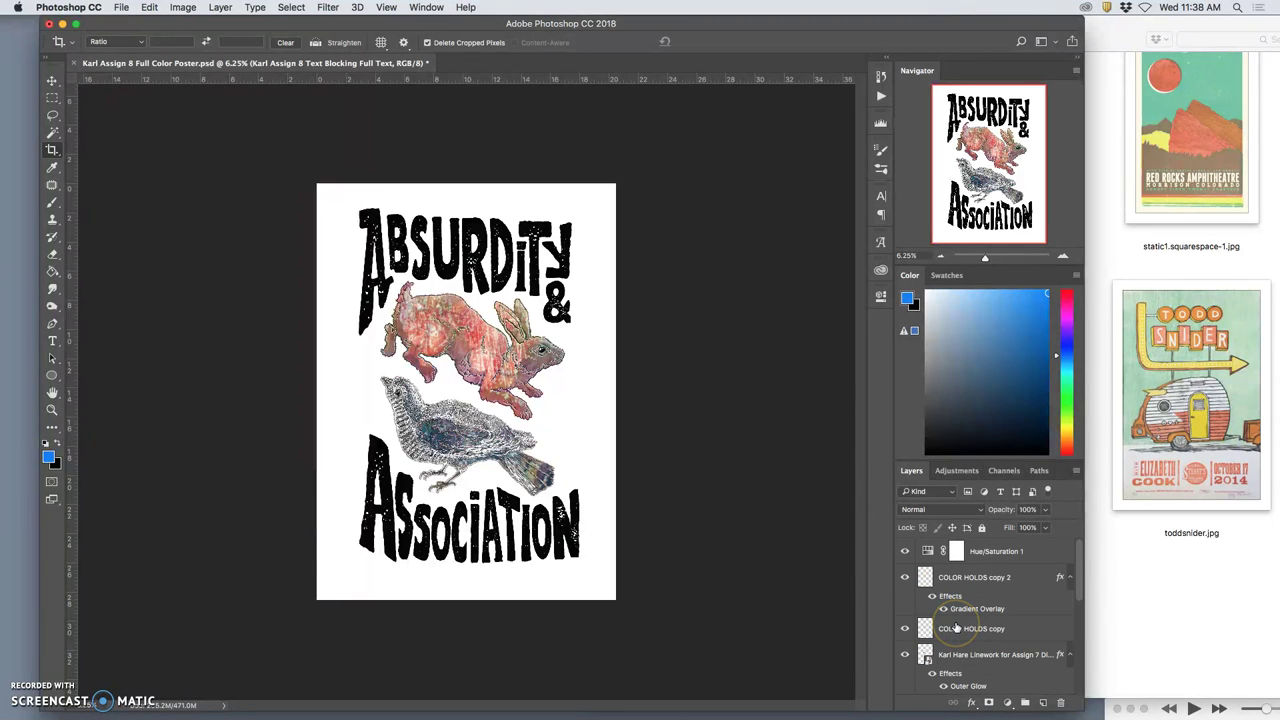
scroll(953, 628, down, 6)
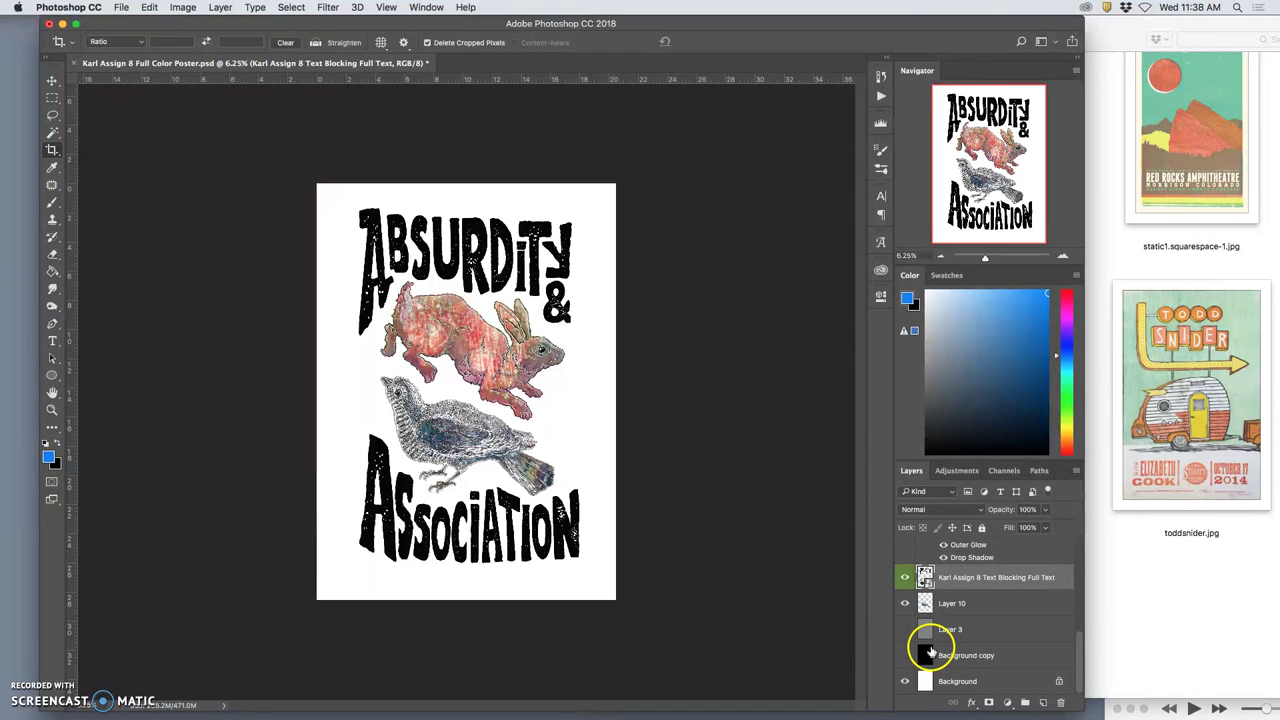
scroll(930, 648, up, 1)
click(905, 625)
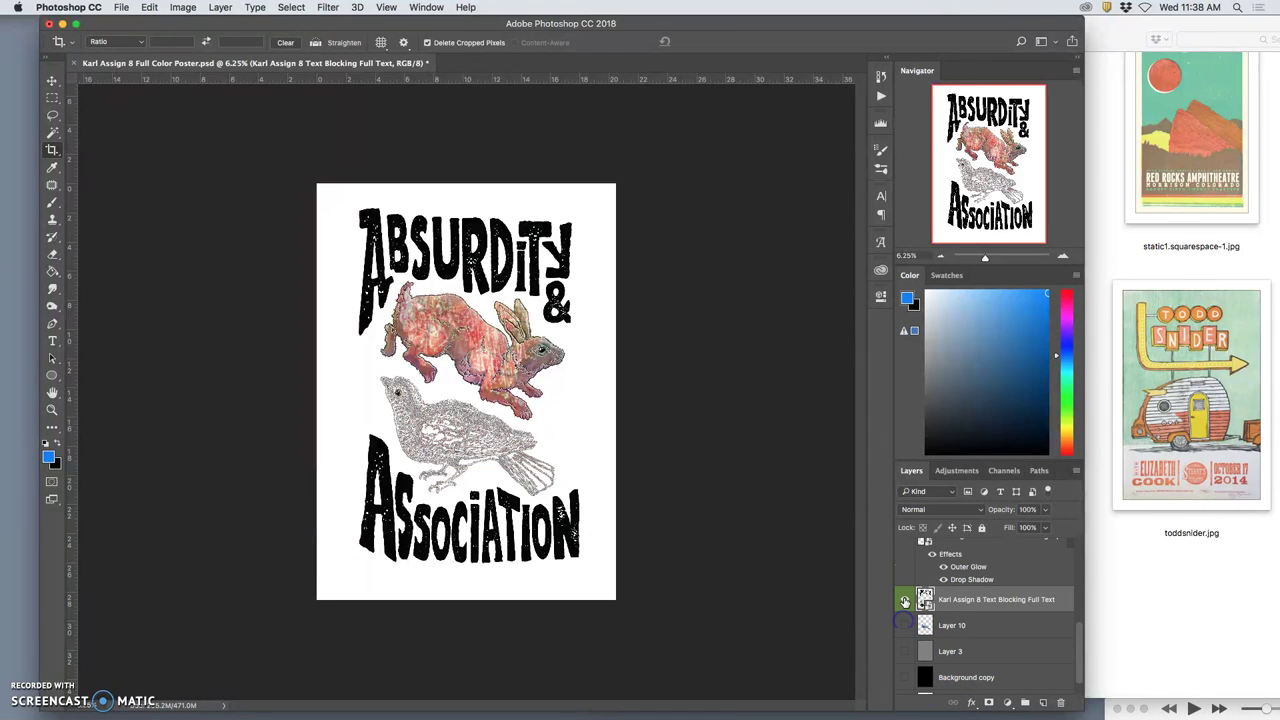
click(905, 599)
click(905, 599)
scroll(915, 605, up, 2)
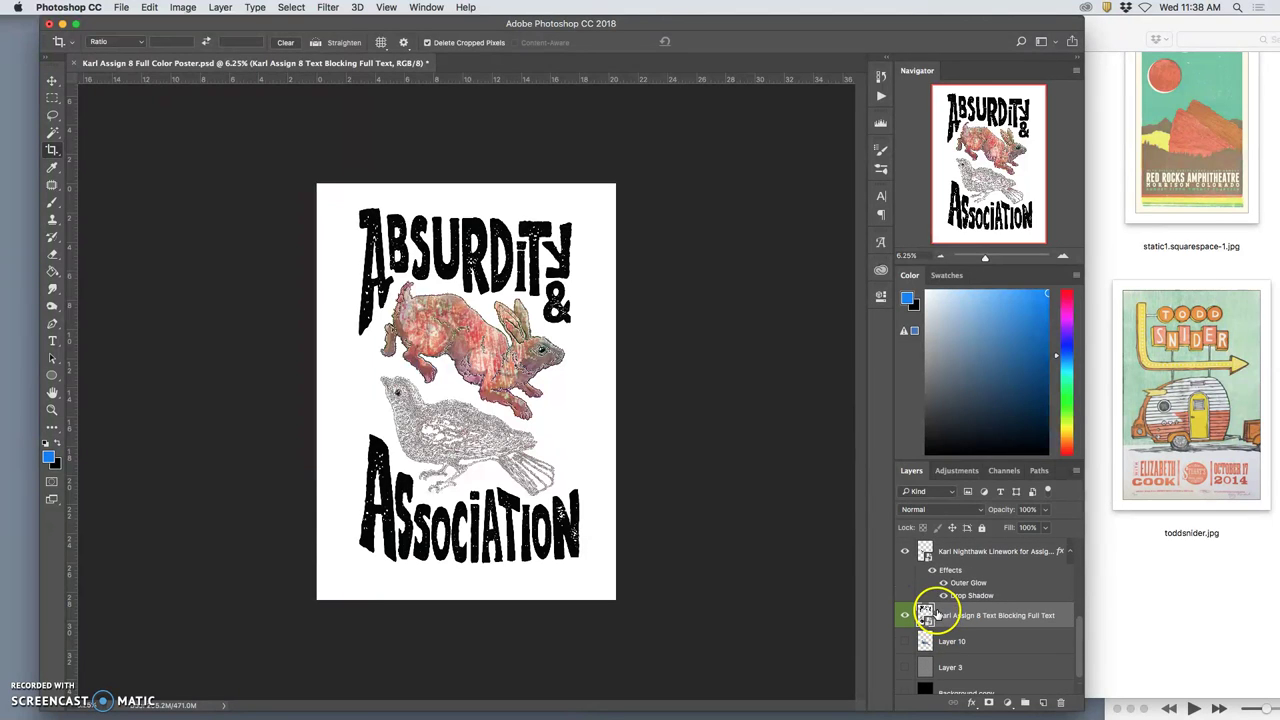
click(905, 558)
scroll(908, 570, up, 2)
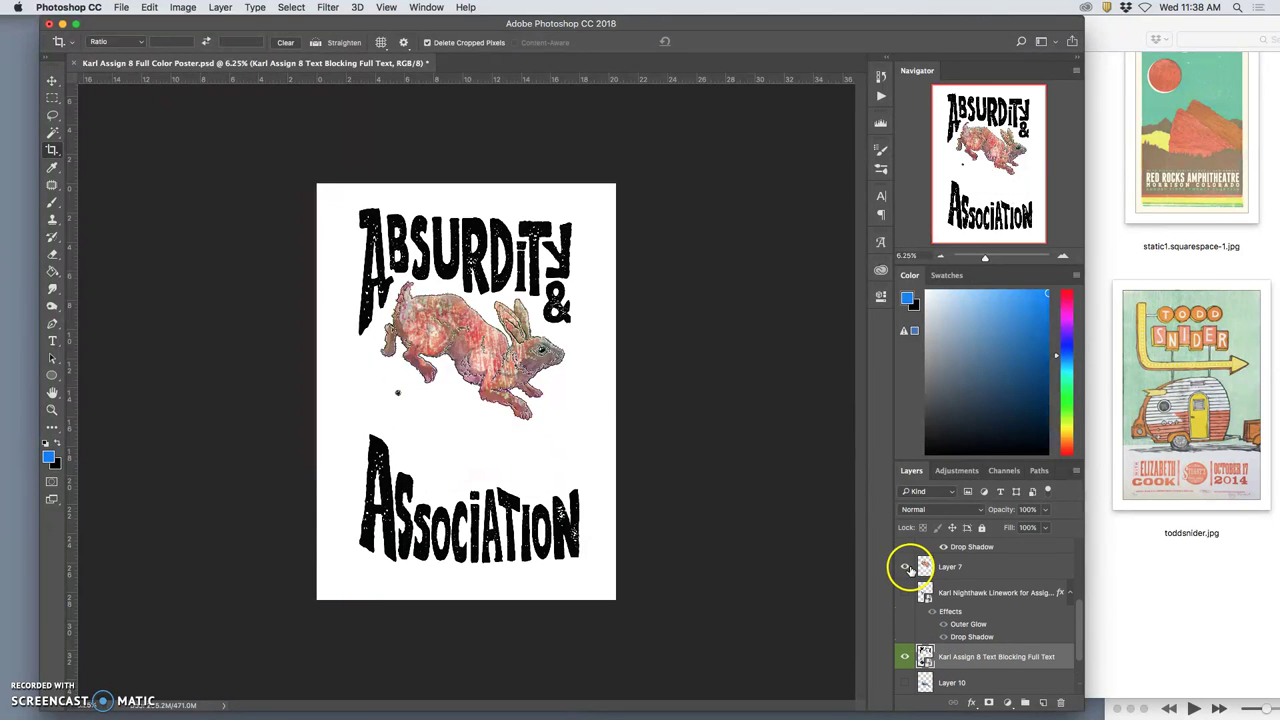
click(906, 571)
click(906, 571)
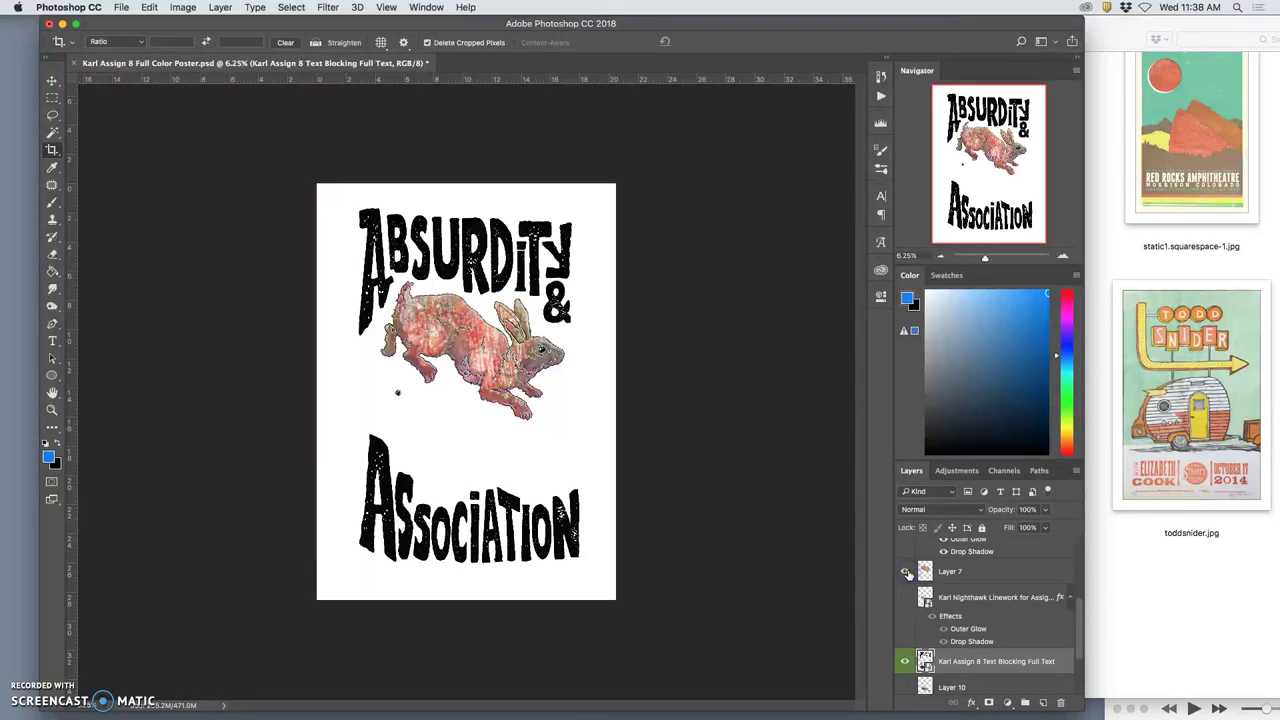
Step: Hide the coloured rabbit, hare linework, COLOR HOLDS copy and Hue/Saturation 1 layers
key(super+equal)
key(super+equal)
key(super+equal)
key(super+equal)
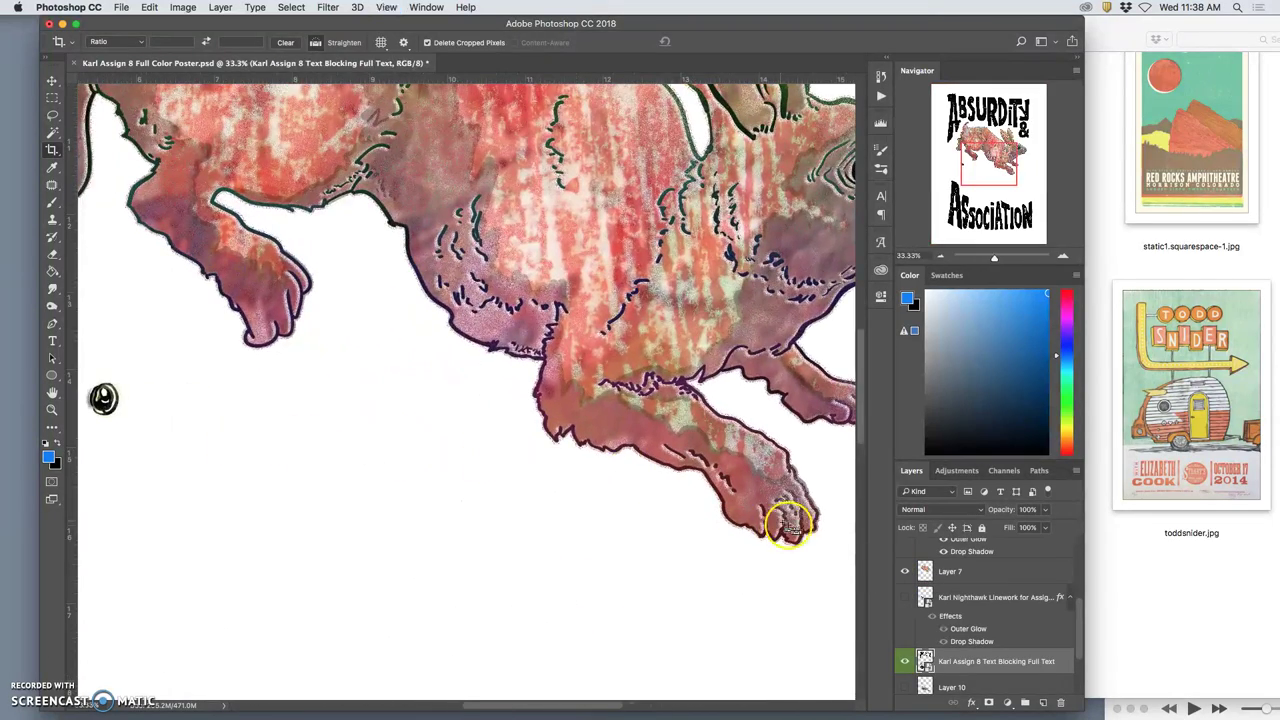
key(super+minus)
key(super+minus)
key(super+minus)
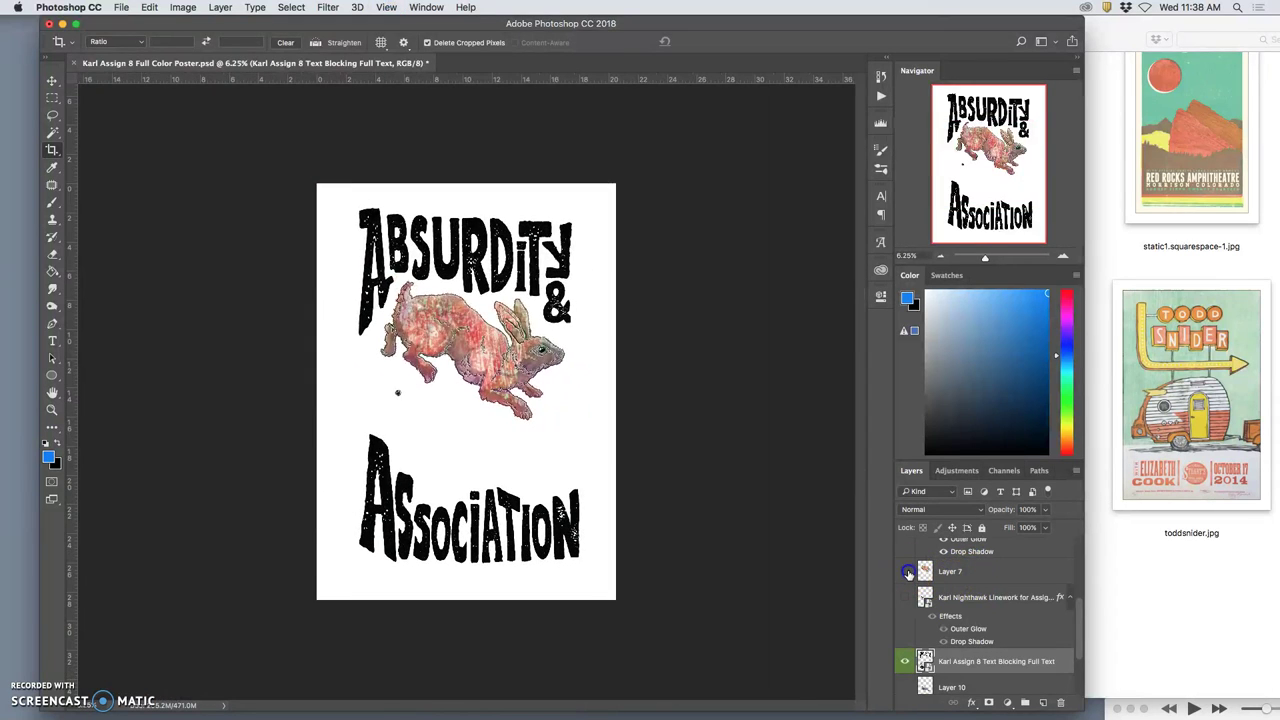
click(907, 572)
scroll(908, 580, up, 3)
click(905, 590)
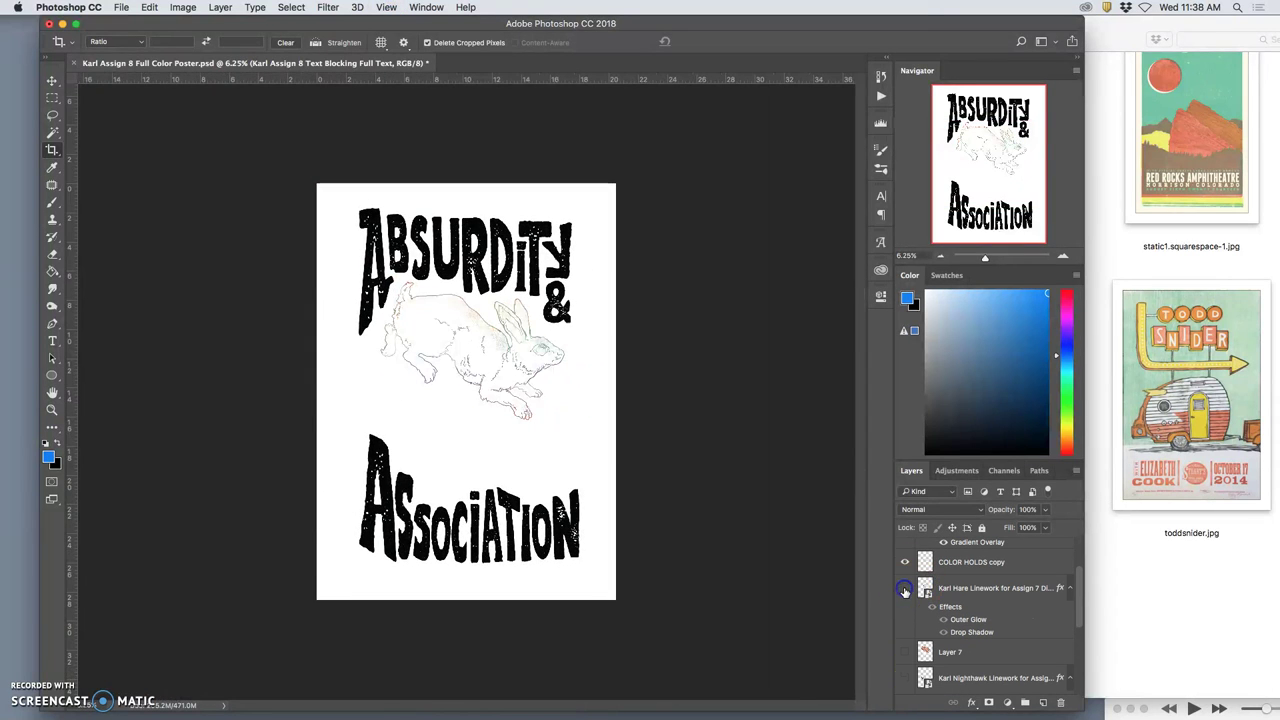
click(905, 564)
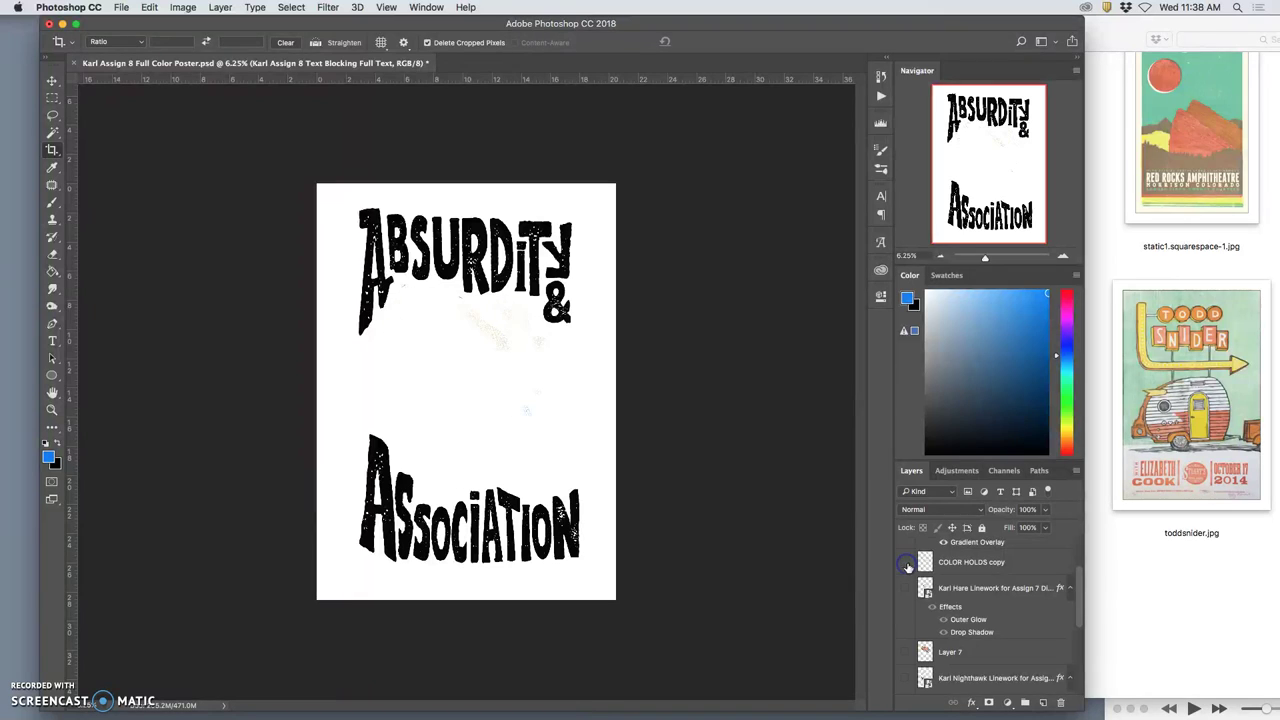
scroll(948, 588, up, 2)
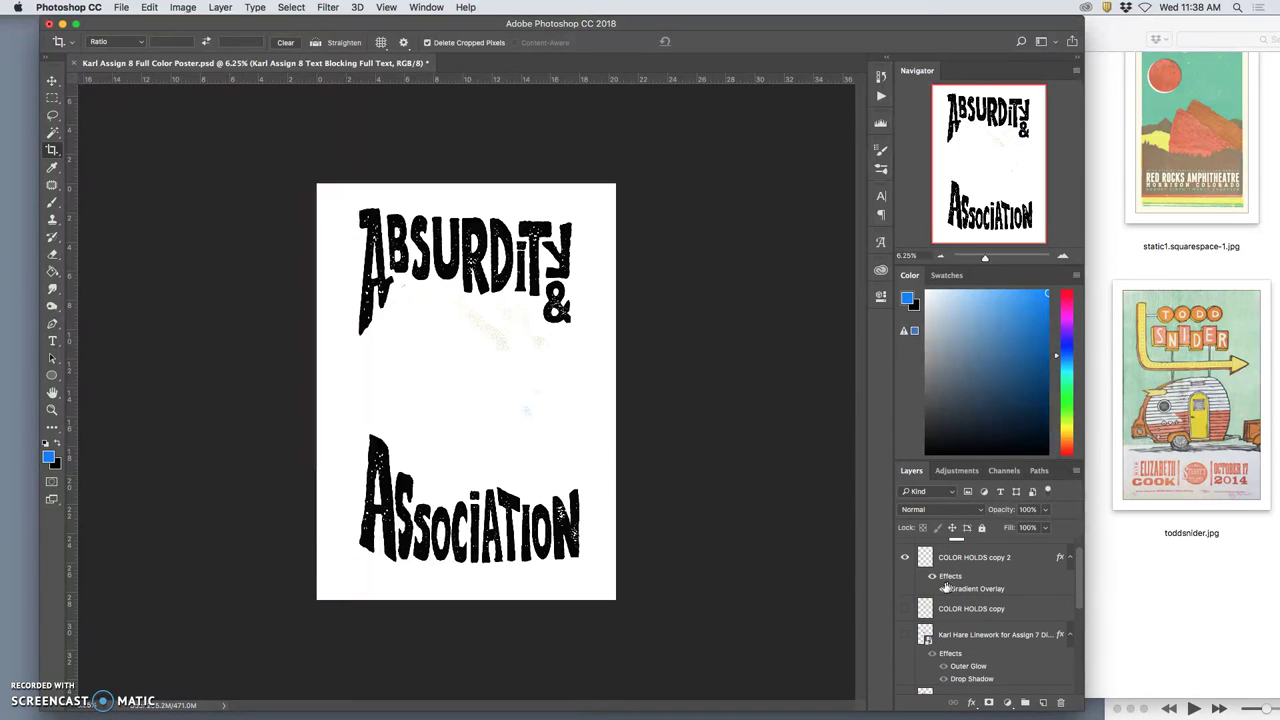
click(907, 610)
click(907, 610)
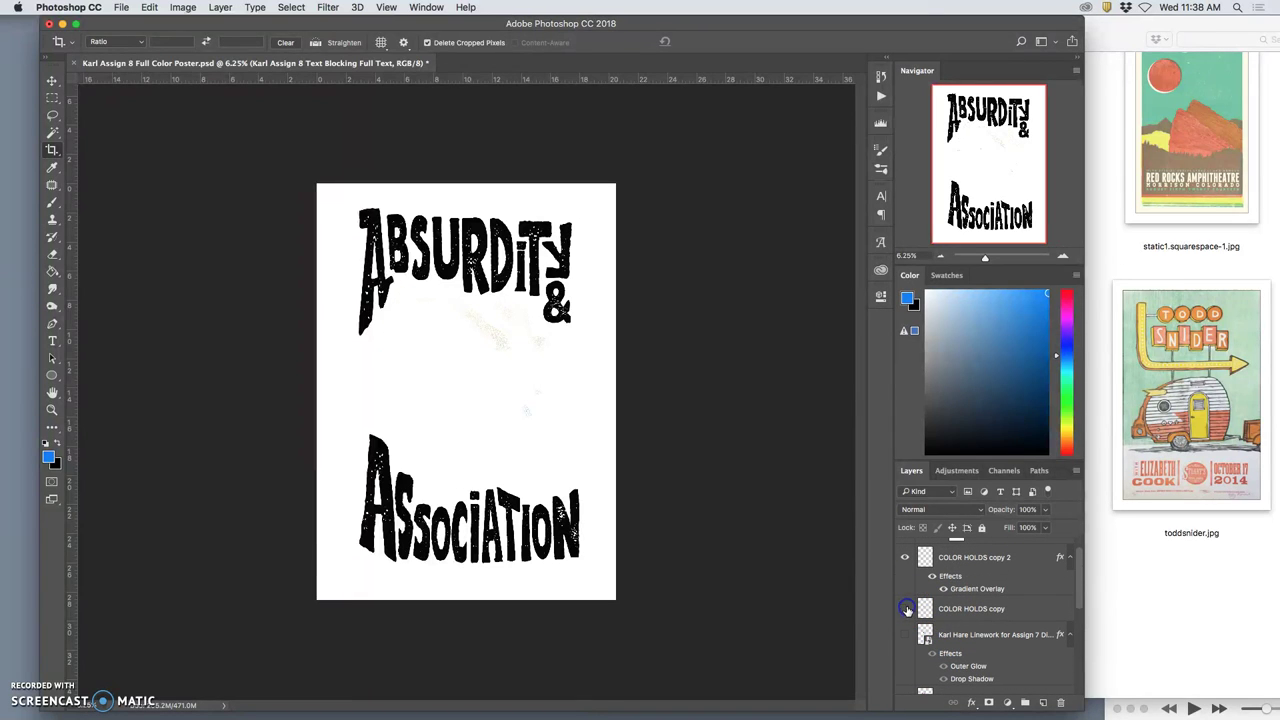
scroll(943, 590, up, 1)
click(906, 553)
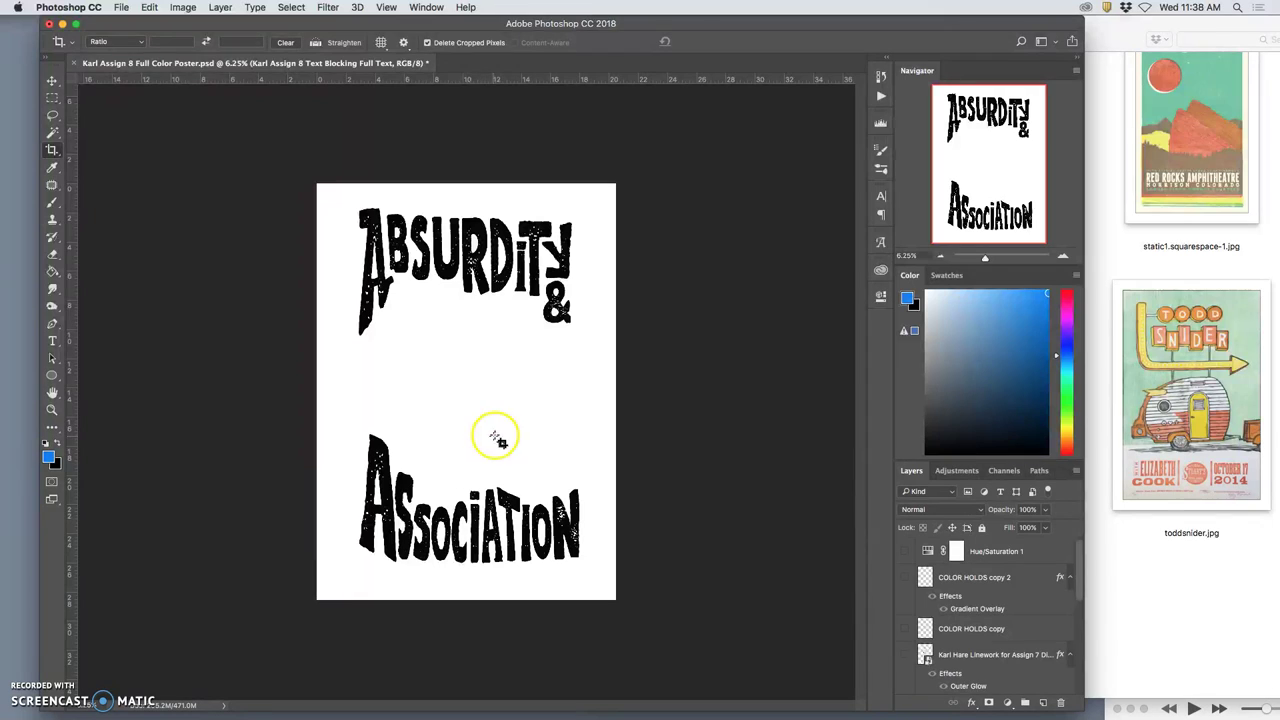
Step: Save a JPEG copy with 'Black Type' added to the file name, at quality 11 (Maximum)
click(121, 7)
click(158, 147)
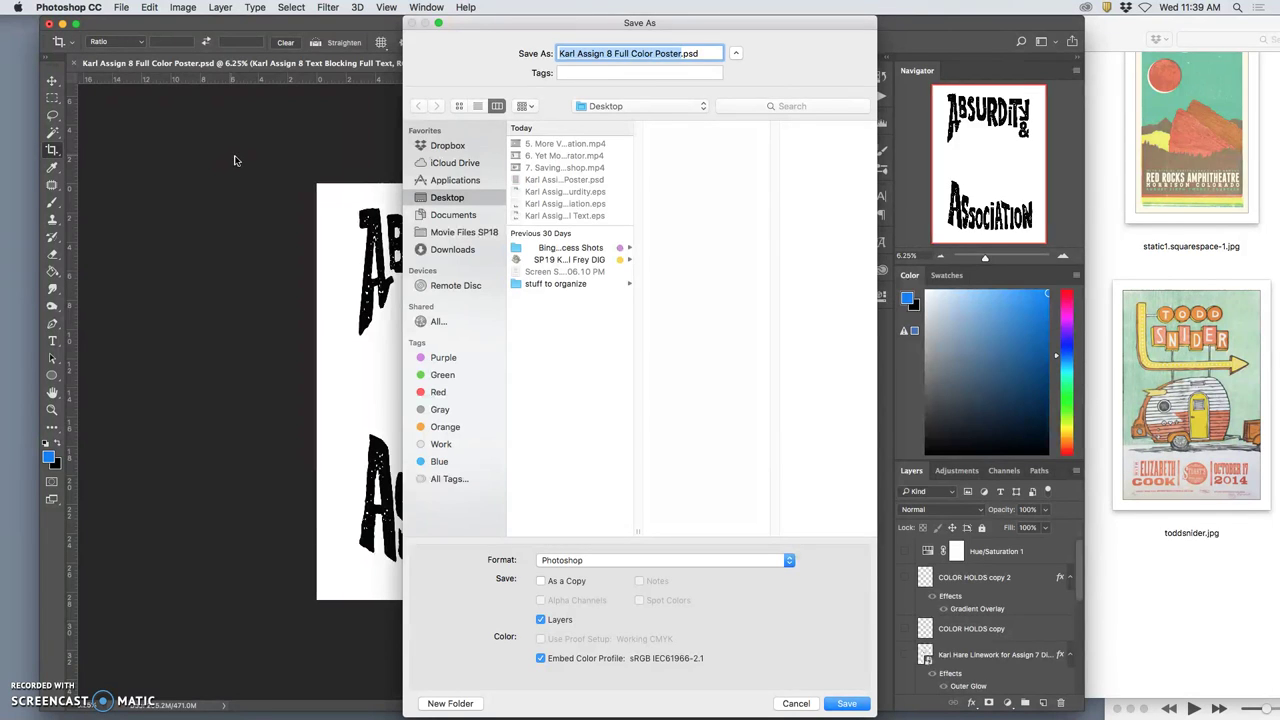
click(680, 55)
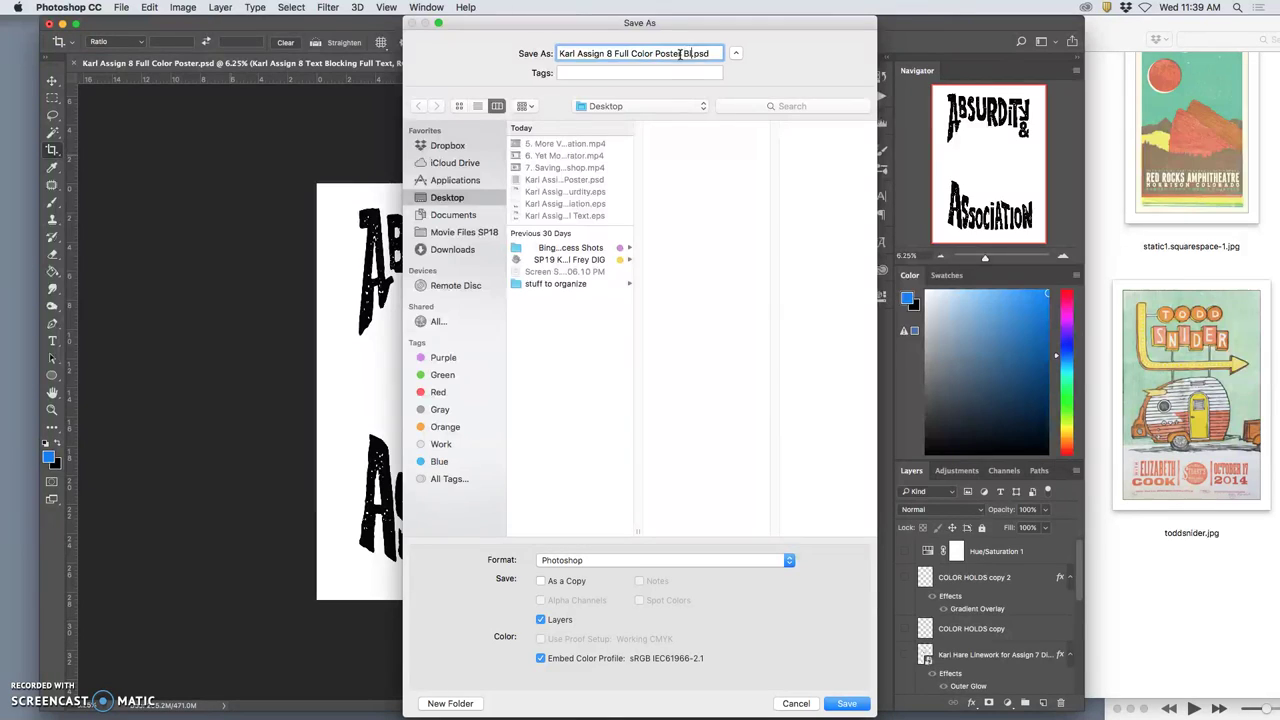
text(Black Type)
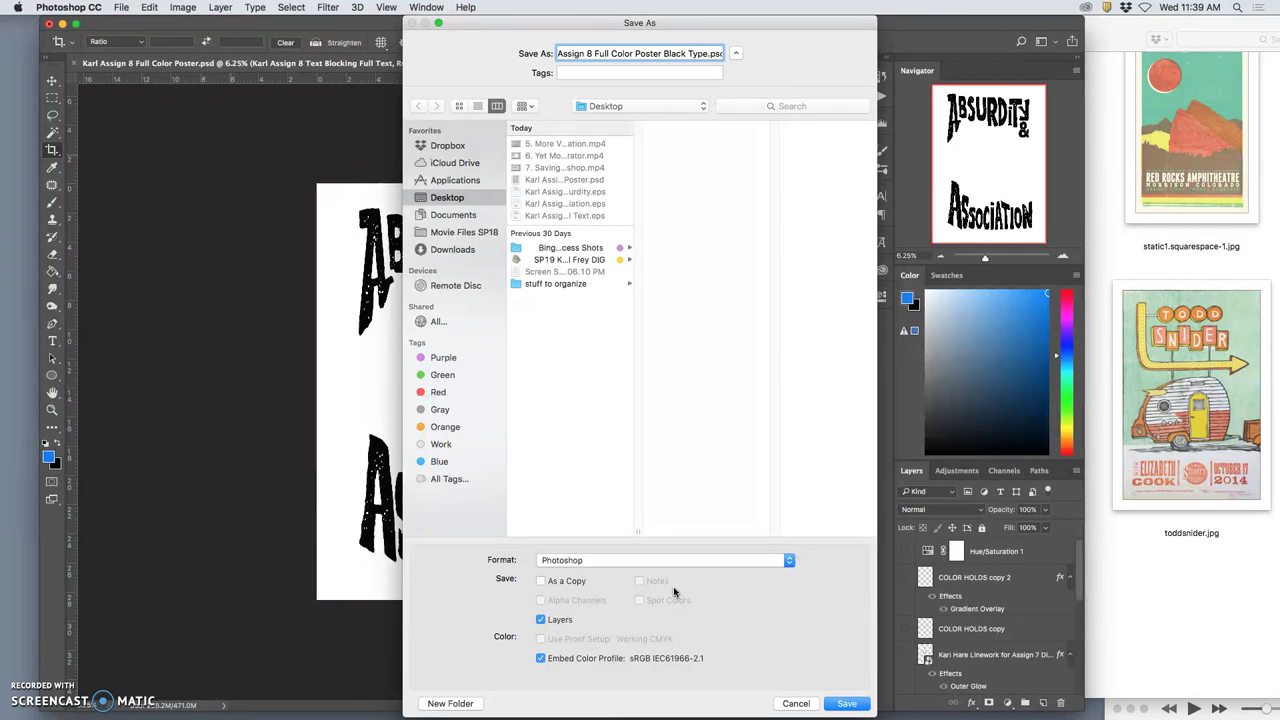
click(630, 560)
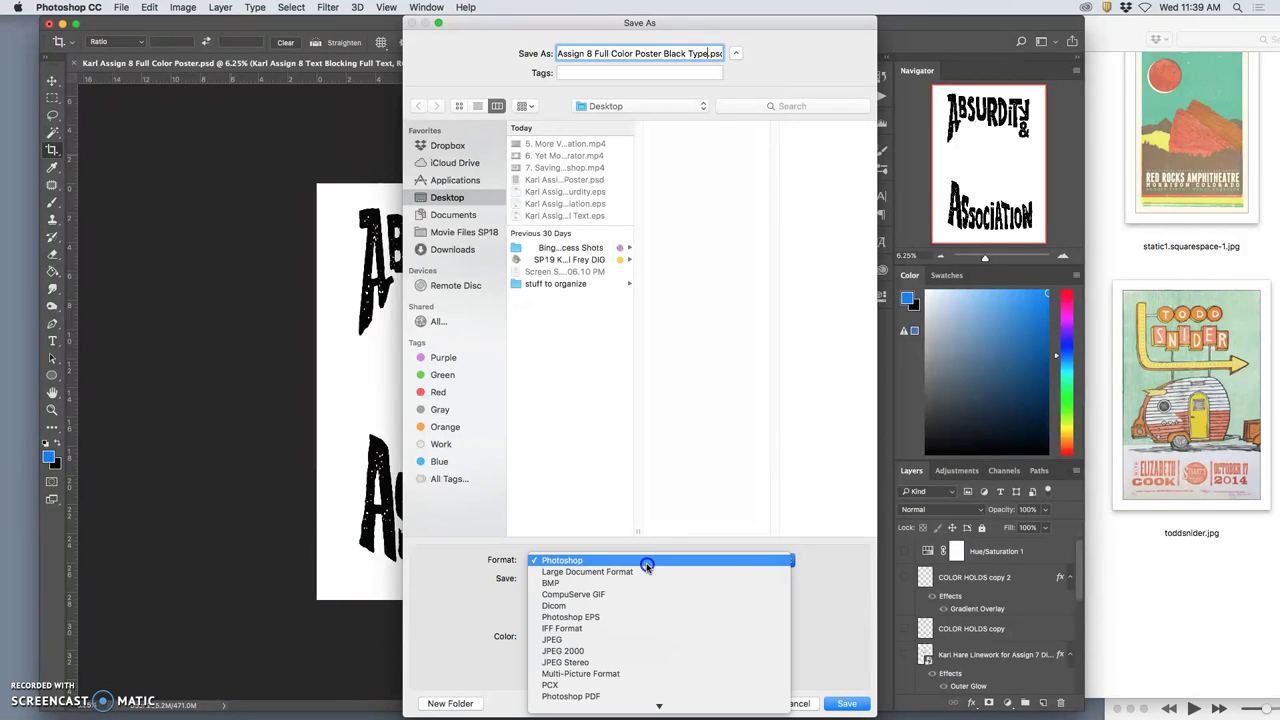
click(611, 642)
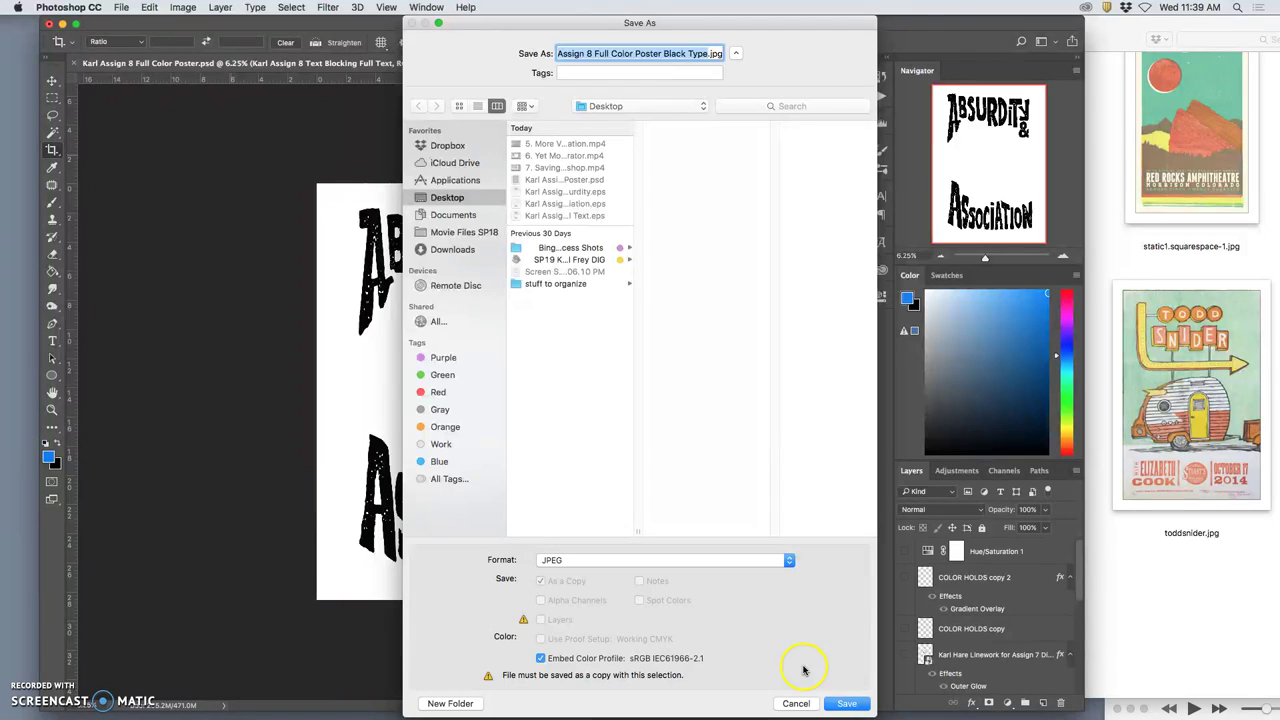
click(846, 703)
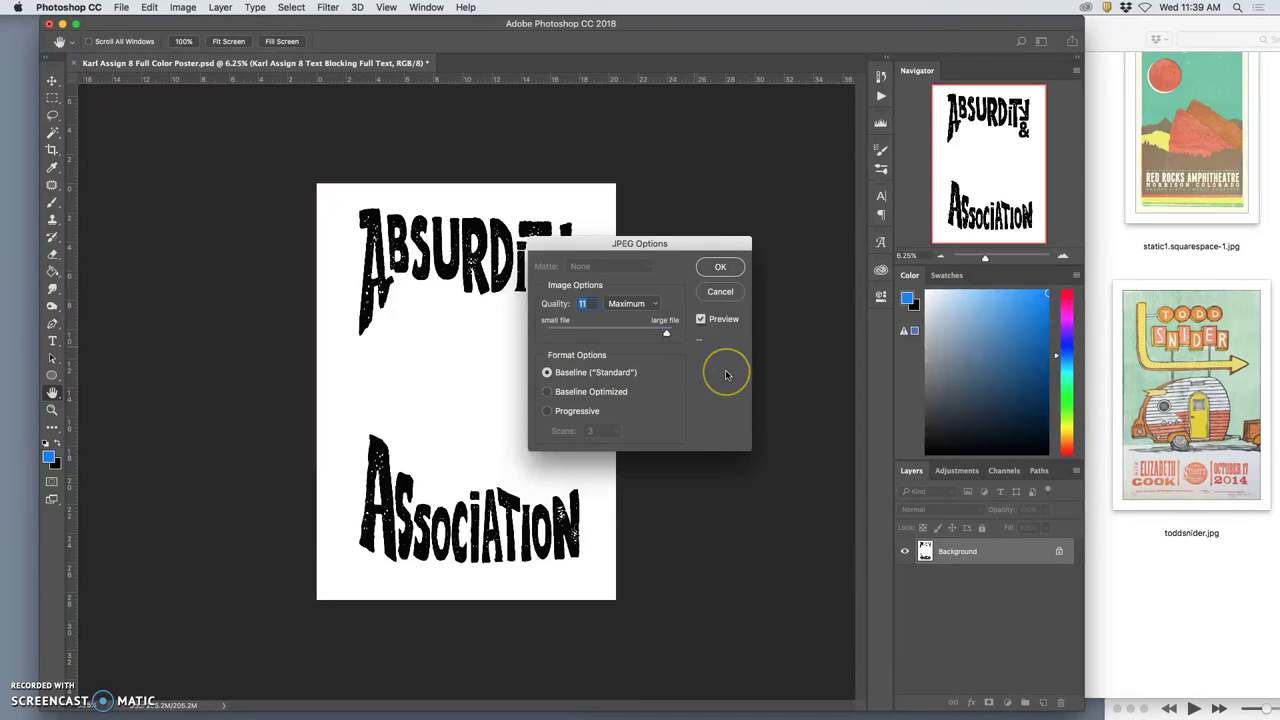
click(732, 268)
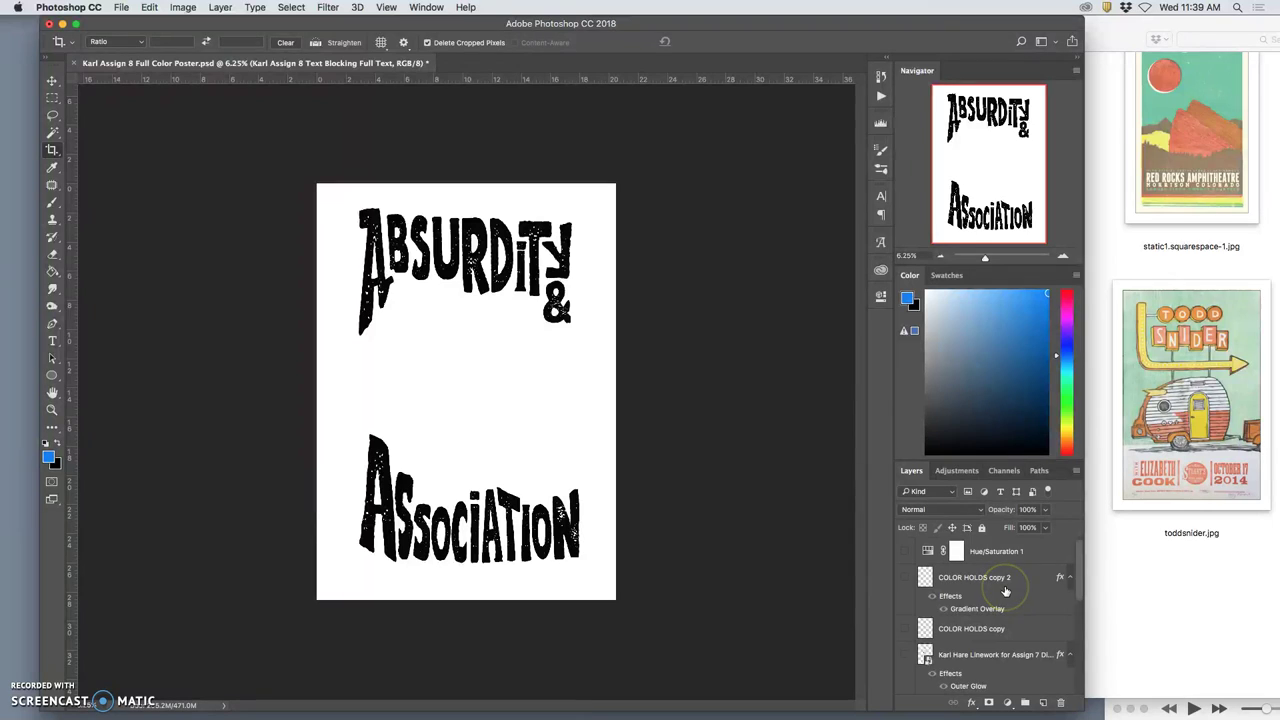
scroll(1006, 592, down, 1)
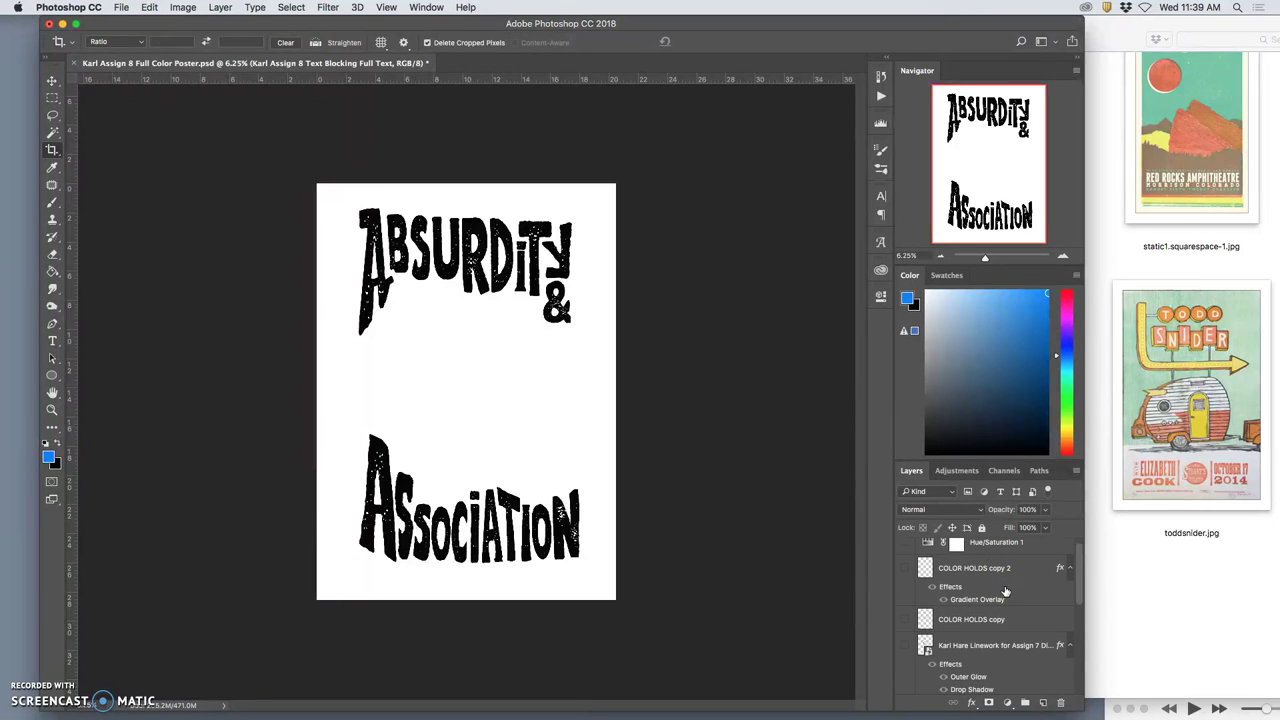
scroll(1006, 592, down, 5)
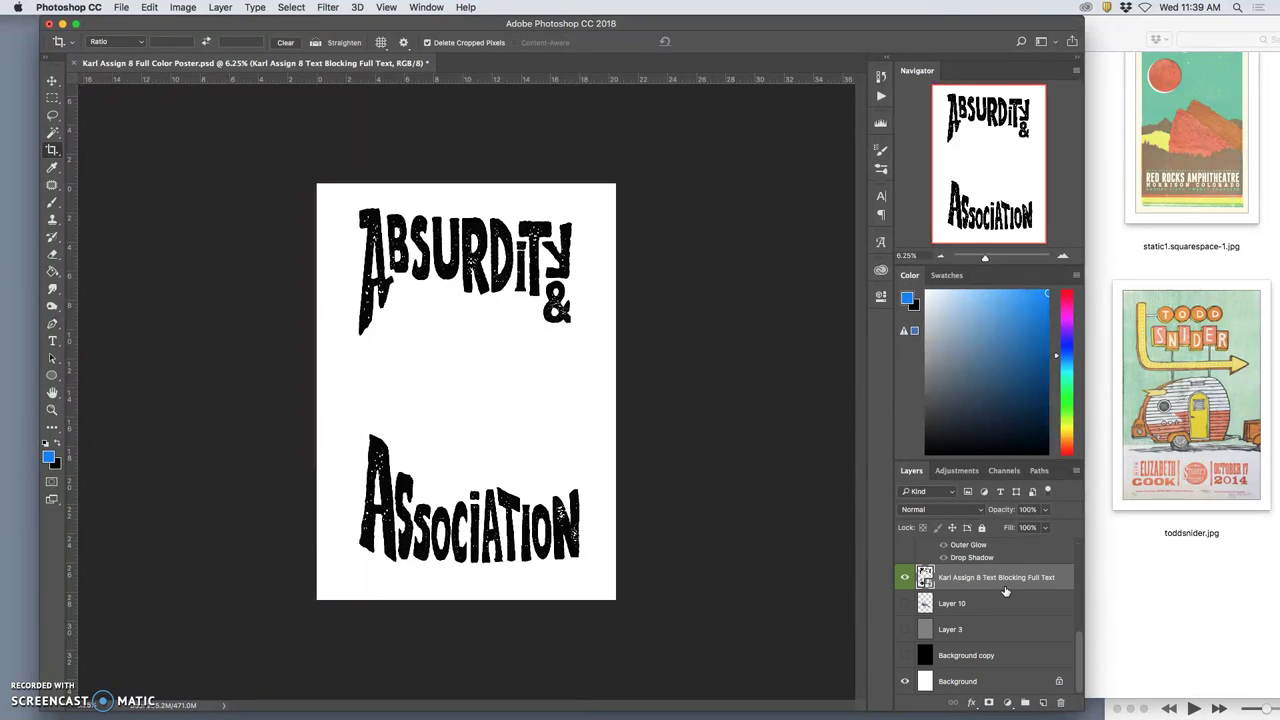
click(1237, 254)
Step: Open toddsnider.jpg from the Finder inspiration folder in Adobe Photoshop CC 2018 via Open With
click(1101, 445)
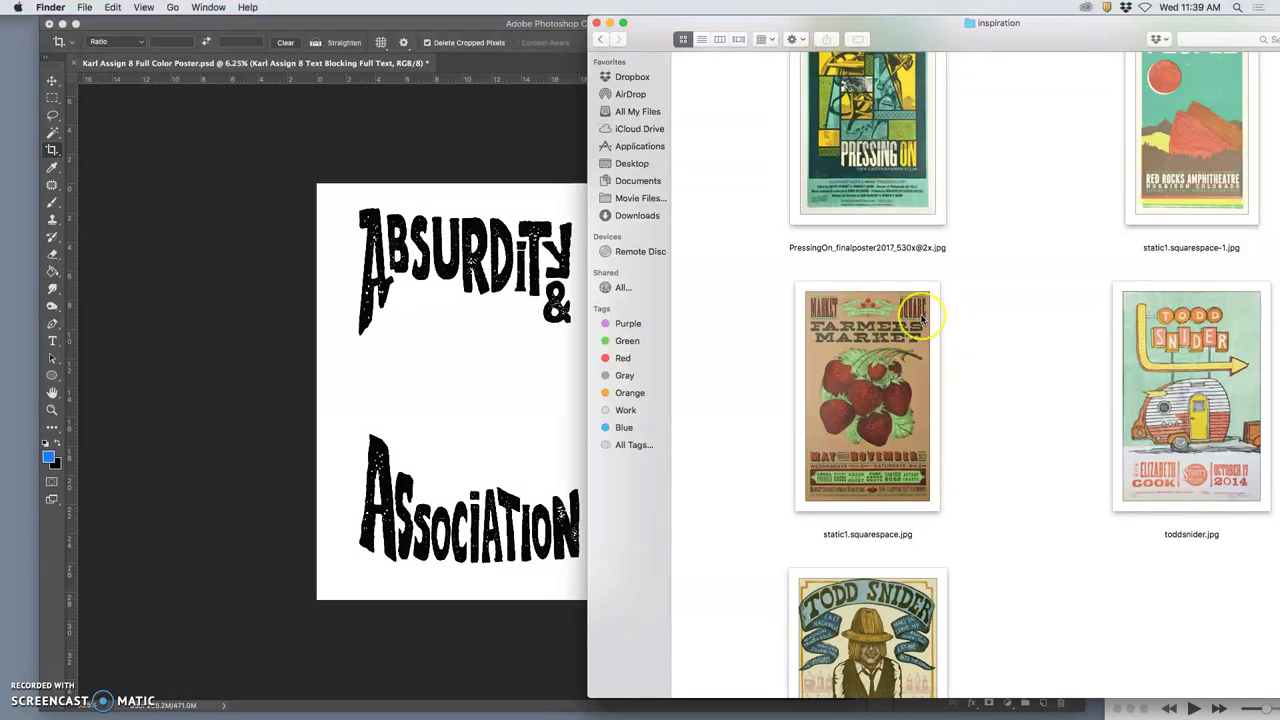
scroll(922, 318, down, 2)
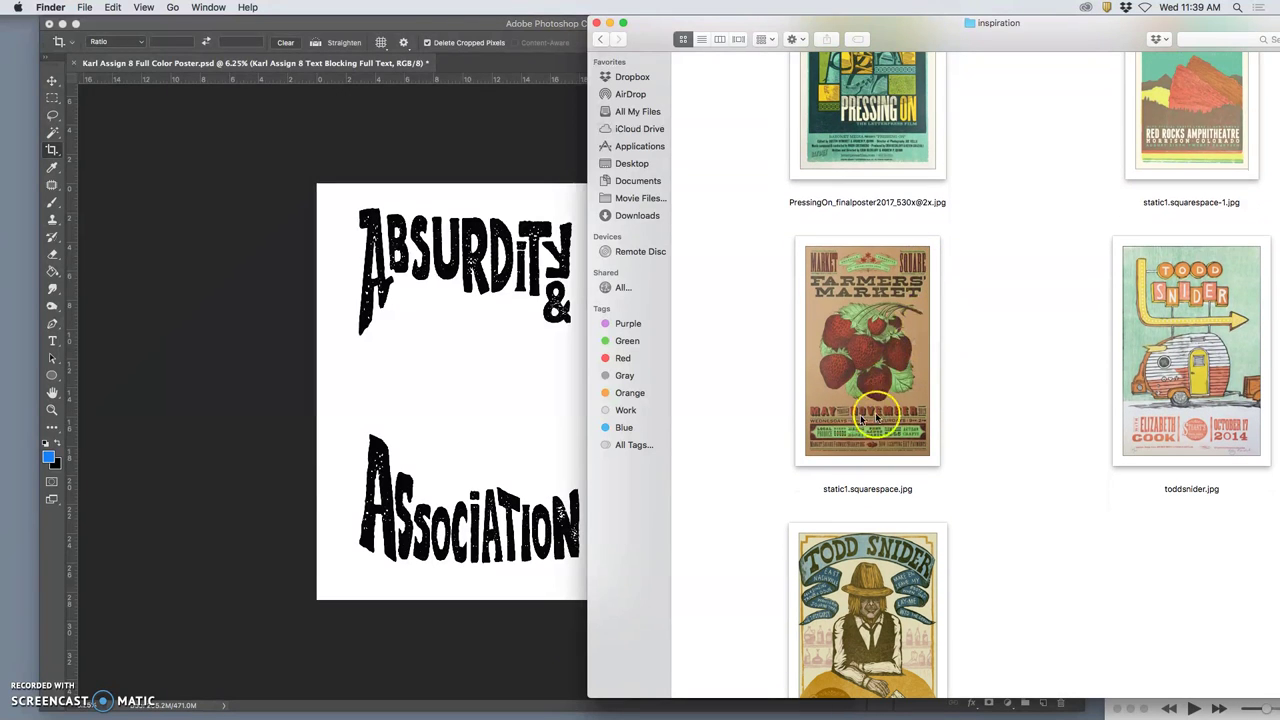
scroll(887, 384, up, 6)
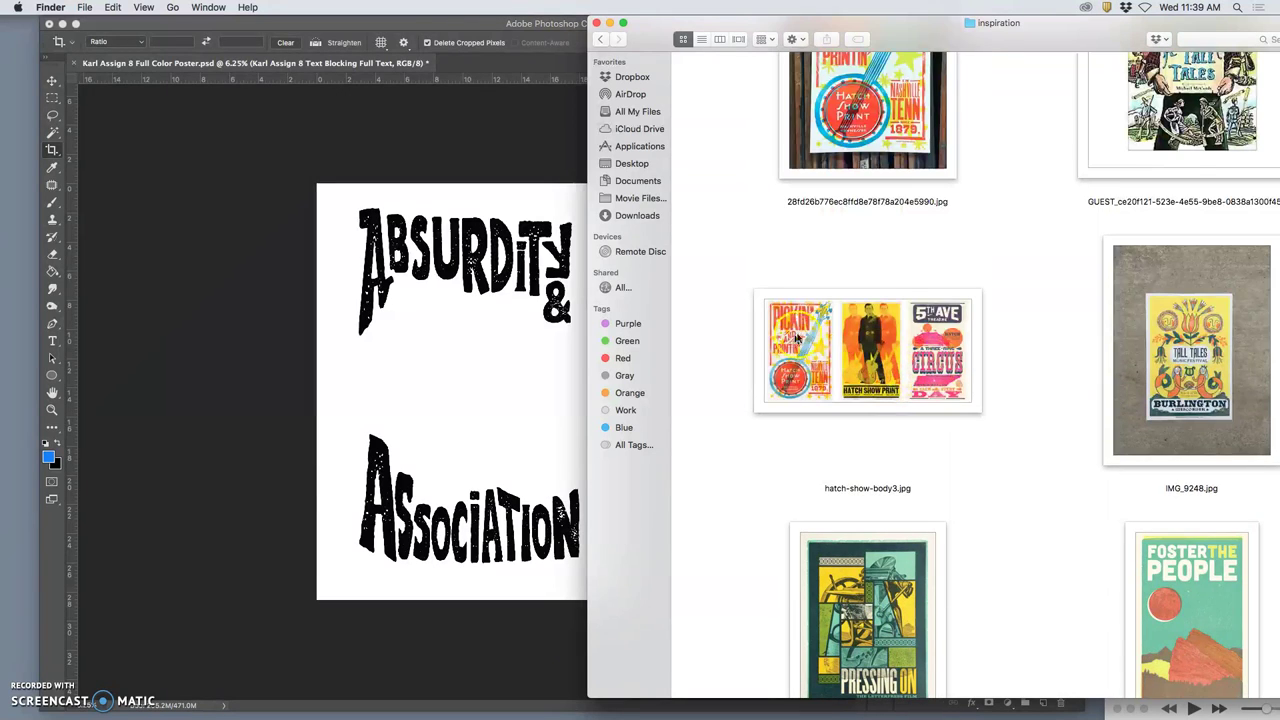
scroll(803, 335, up, 1)
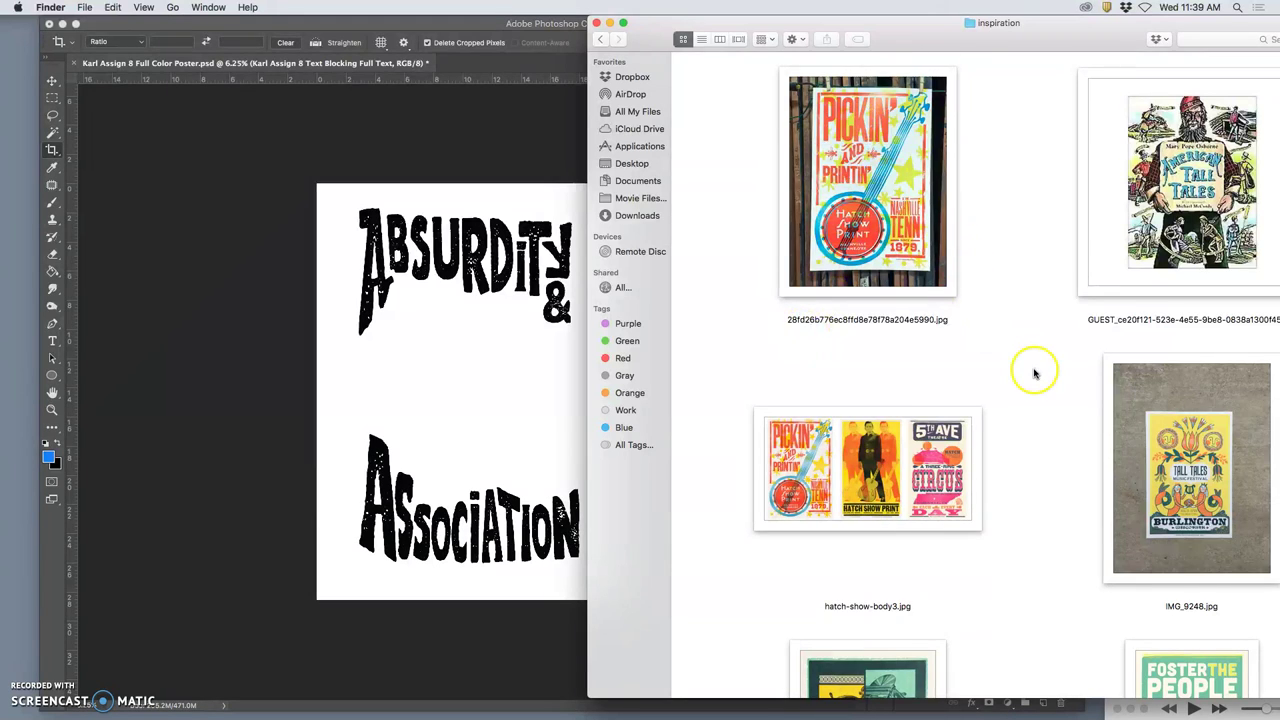
scroll(1035, 370, down, 5)
scroll(1035, 370, down, 10)
scroll(1109, 443, down, 3)
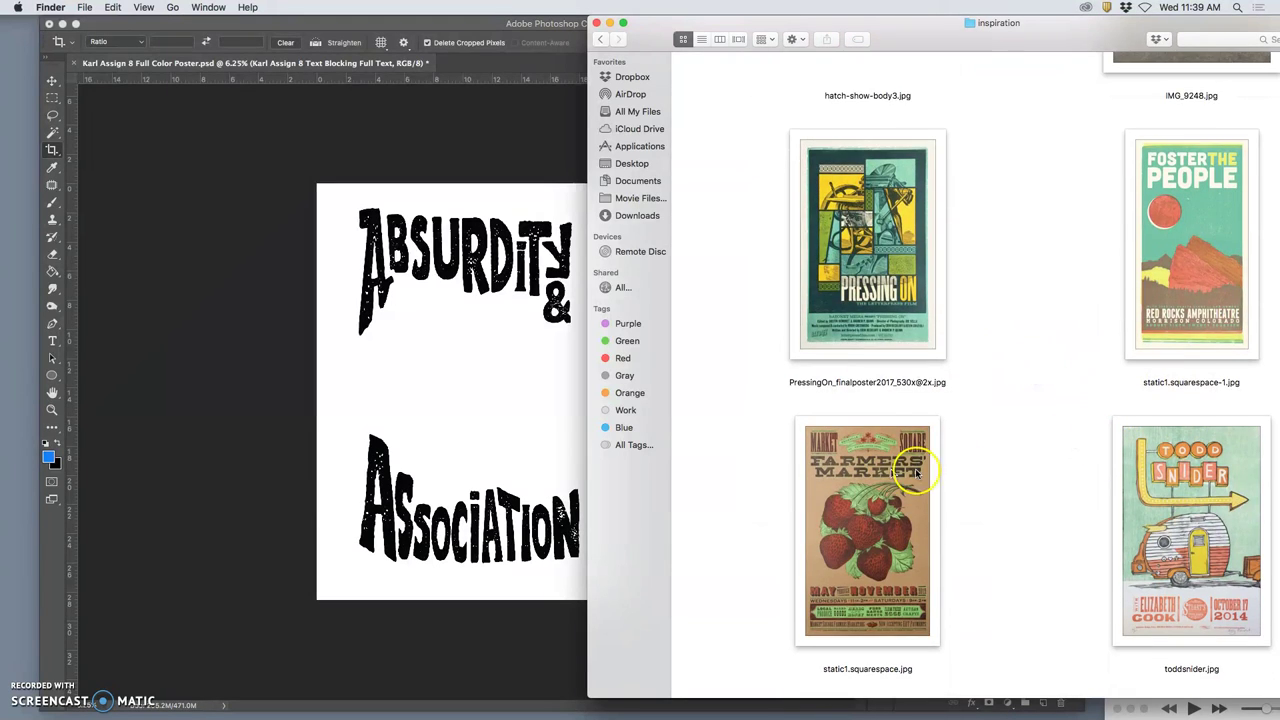
scroll(1033, 456, down, 2)
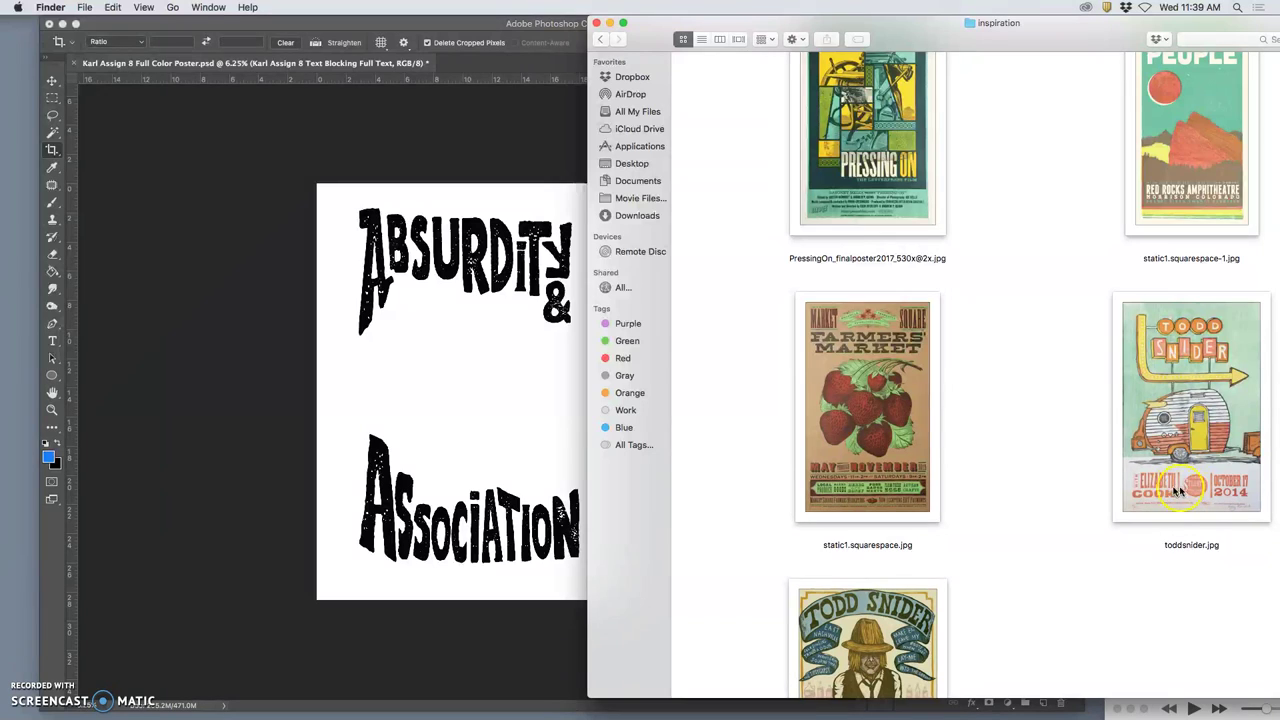
click(1238, 444)
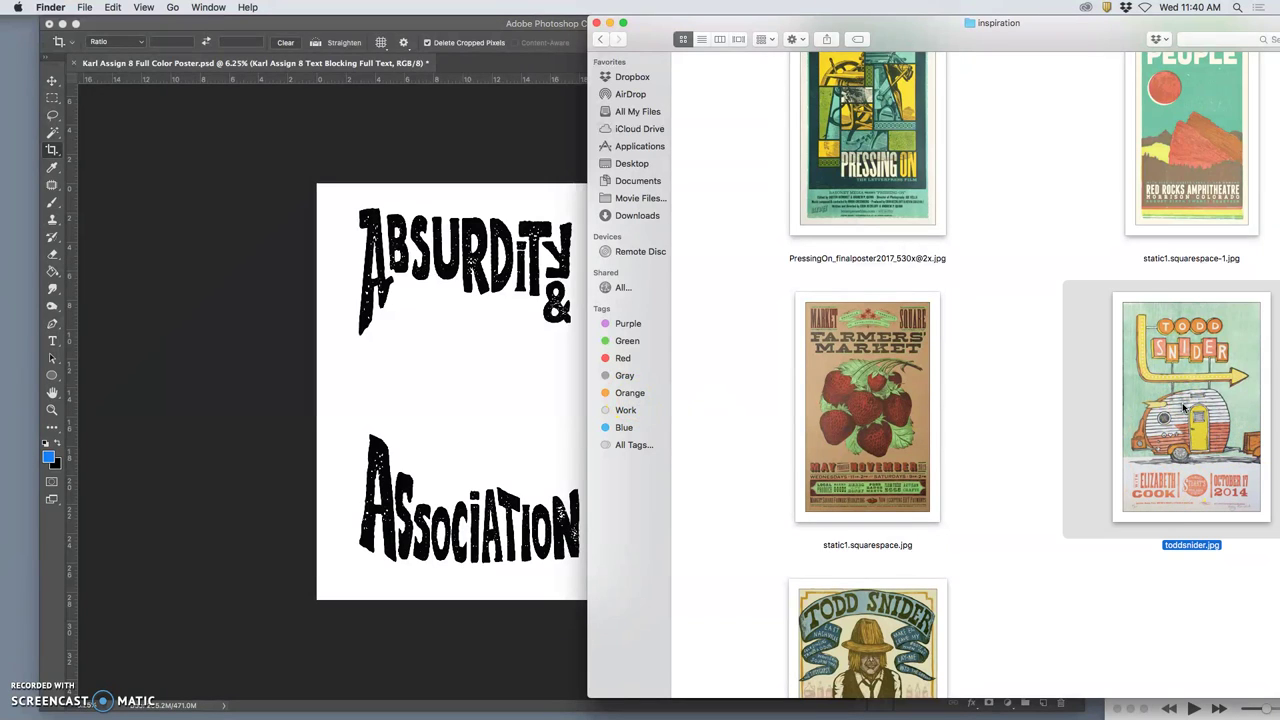
right_click(1185, 406)
mouse_move(1092, 428)
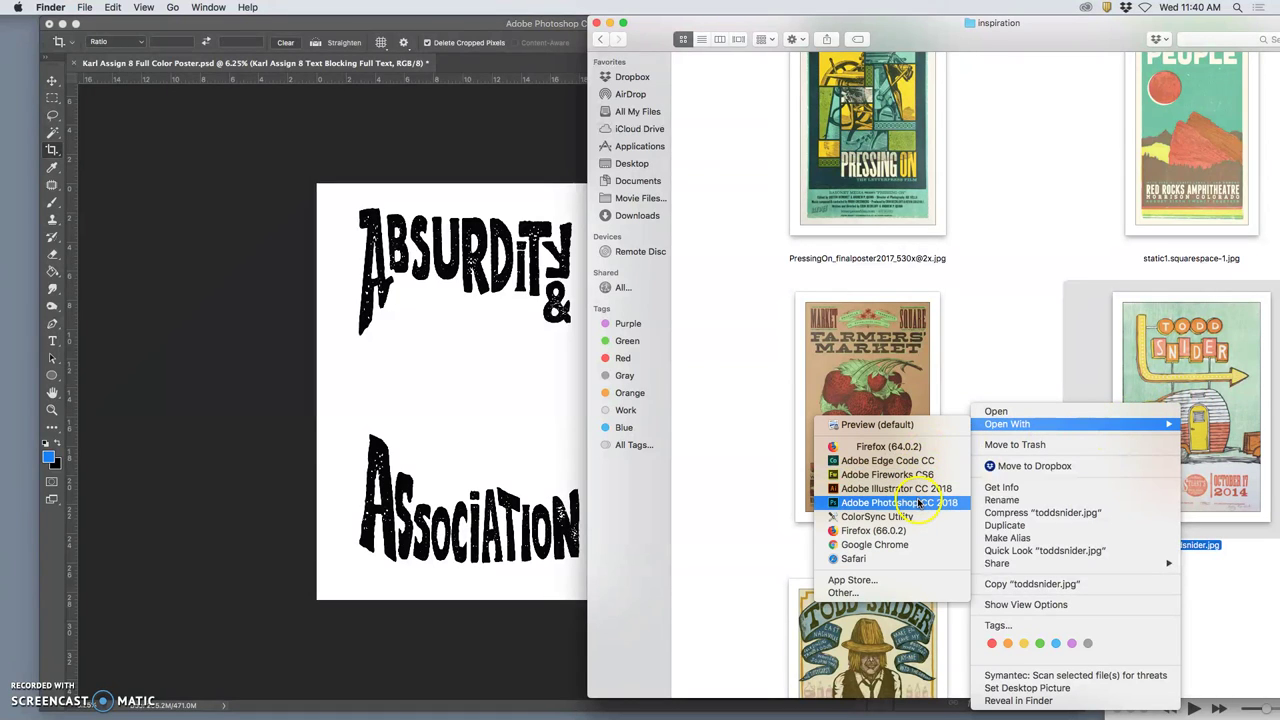
click(918, 503)
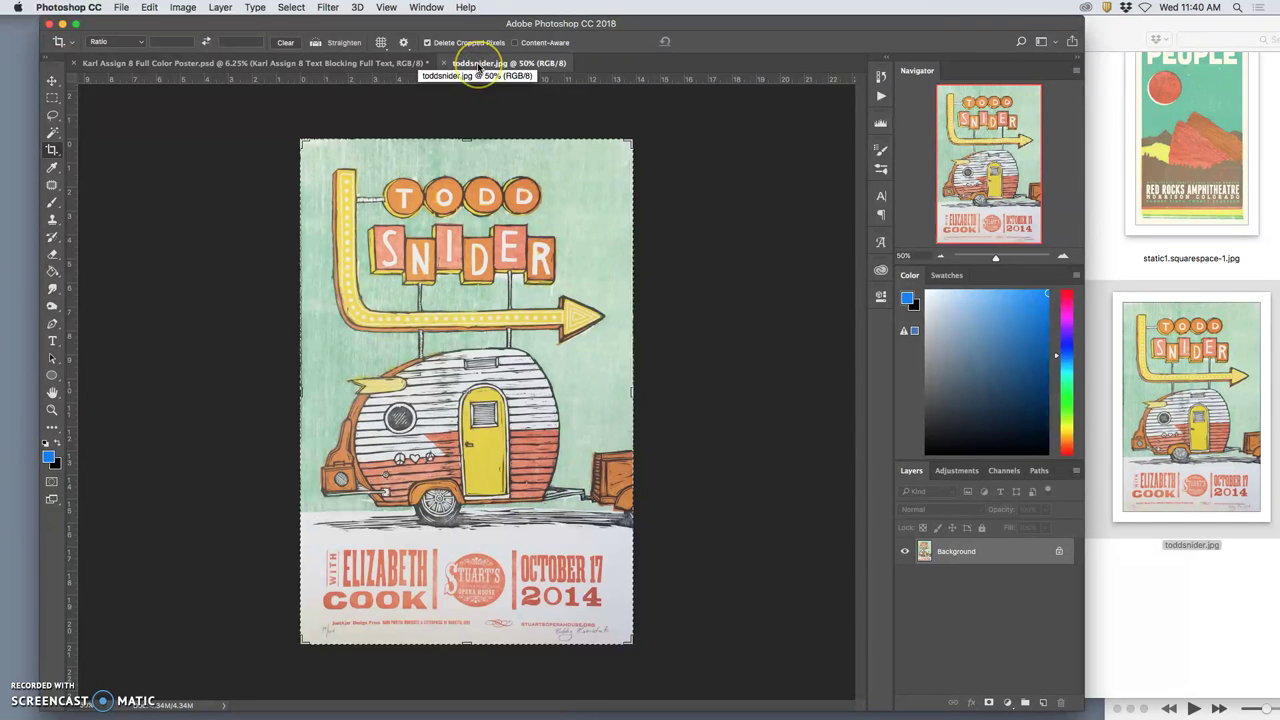
Step: Tile the lettering poster and toddsnider.jpg using Window > Arrange > 2-up Vertical
click(431, 8)
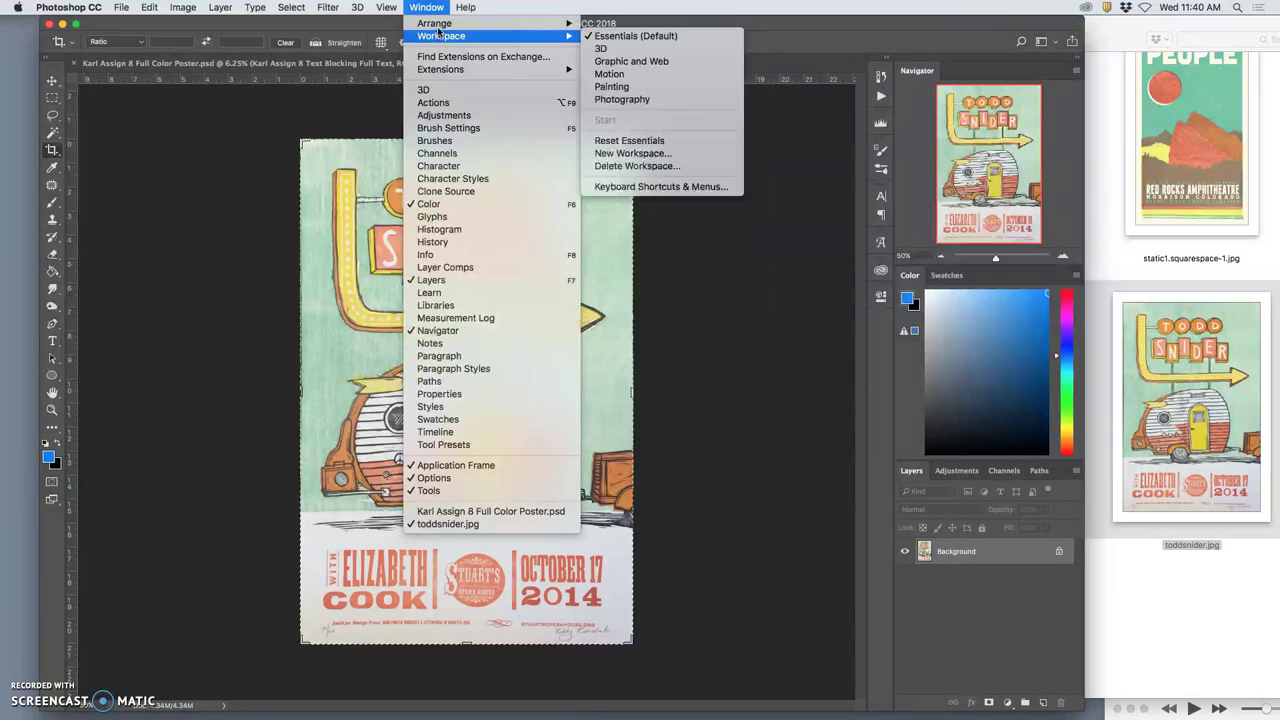
mouse_move(455, 23)
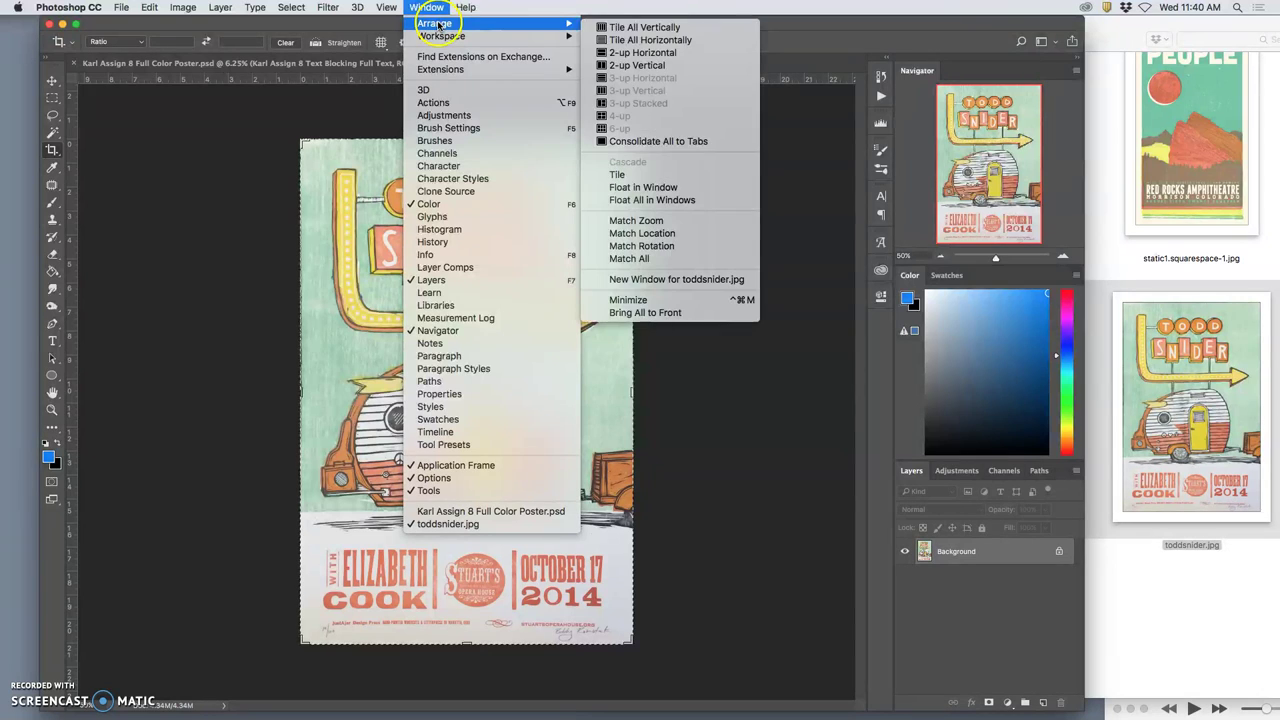
click(636, 66)
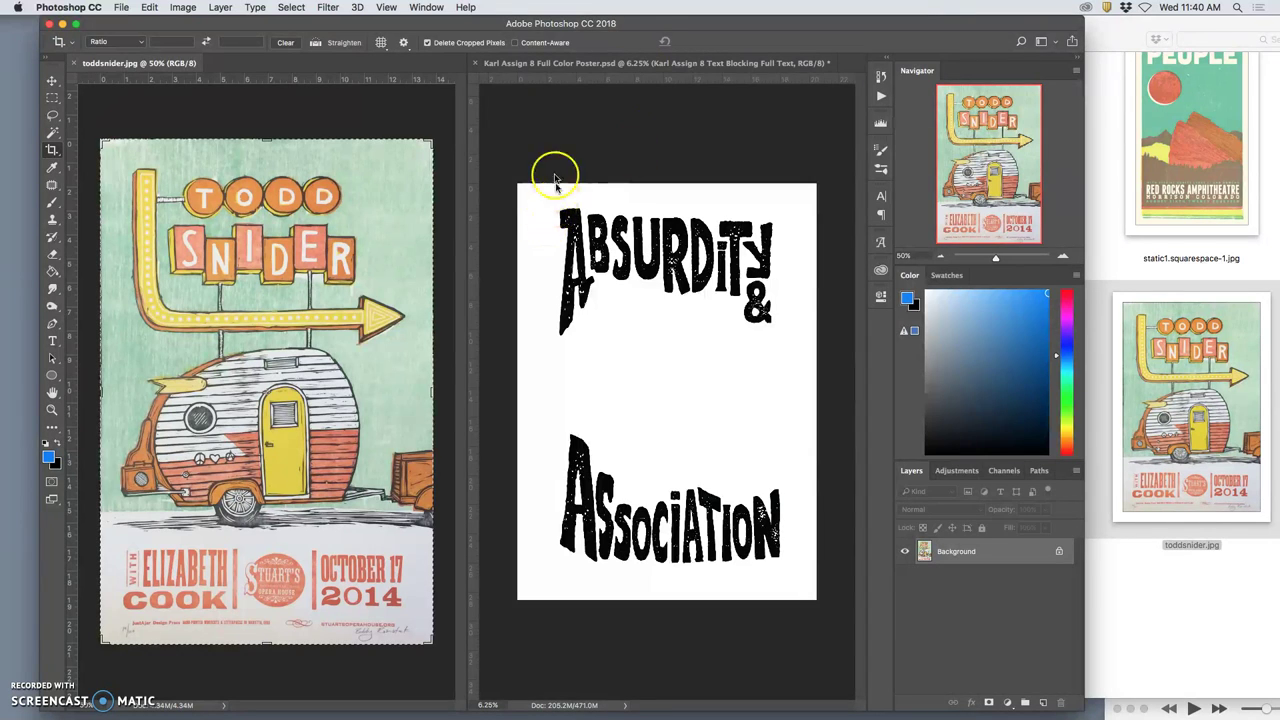
click(505, 68)
drag(521, 68, 200, 68)
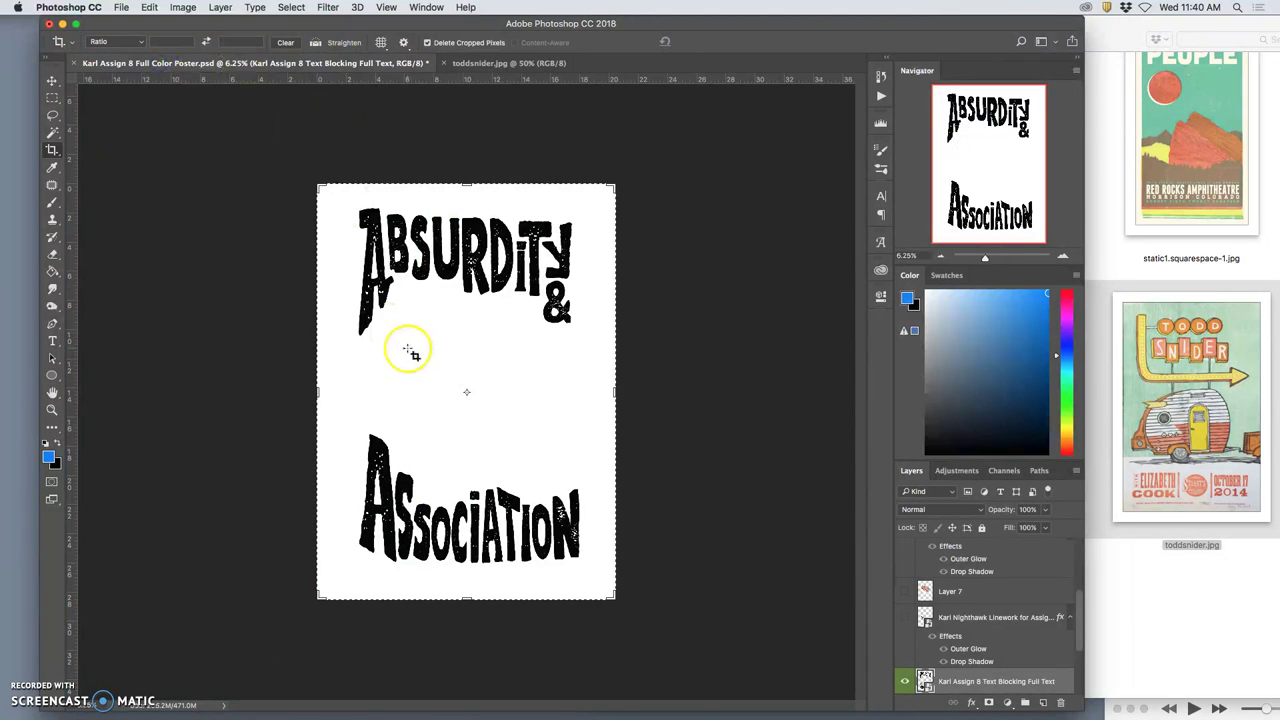
click(428, 7)
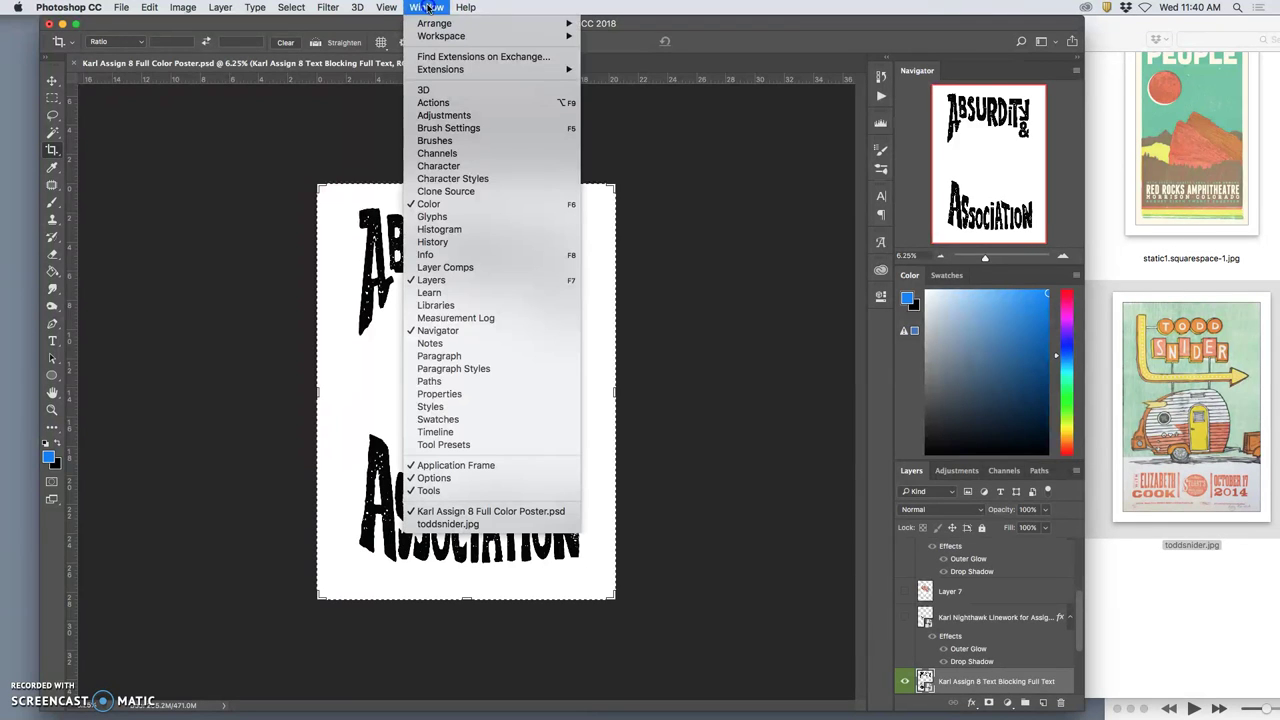
mouse_move(432, 28)
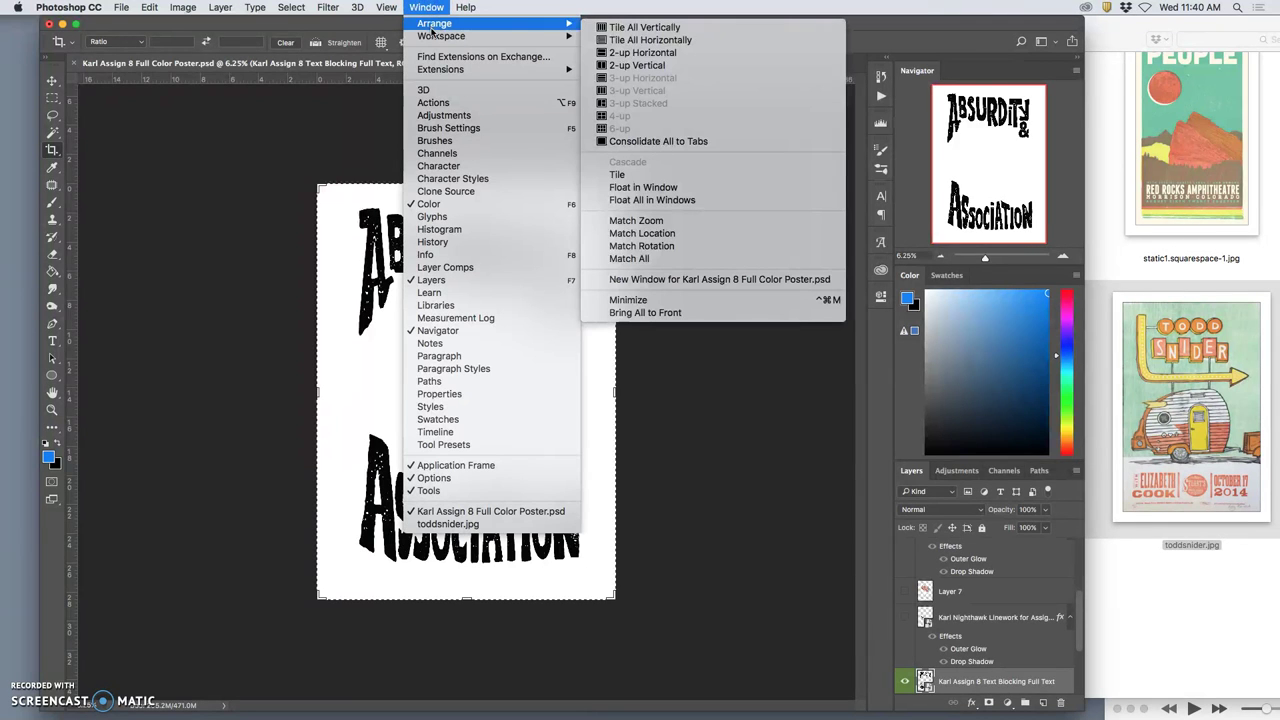
click(657, 65)
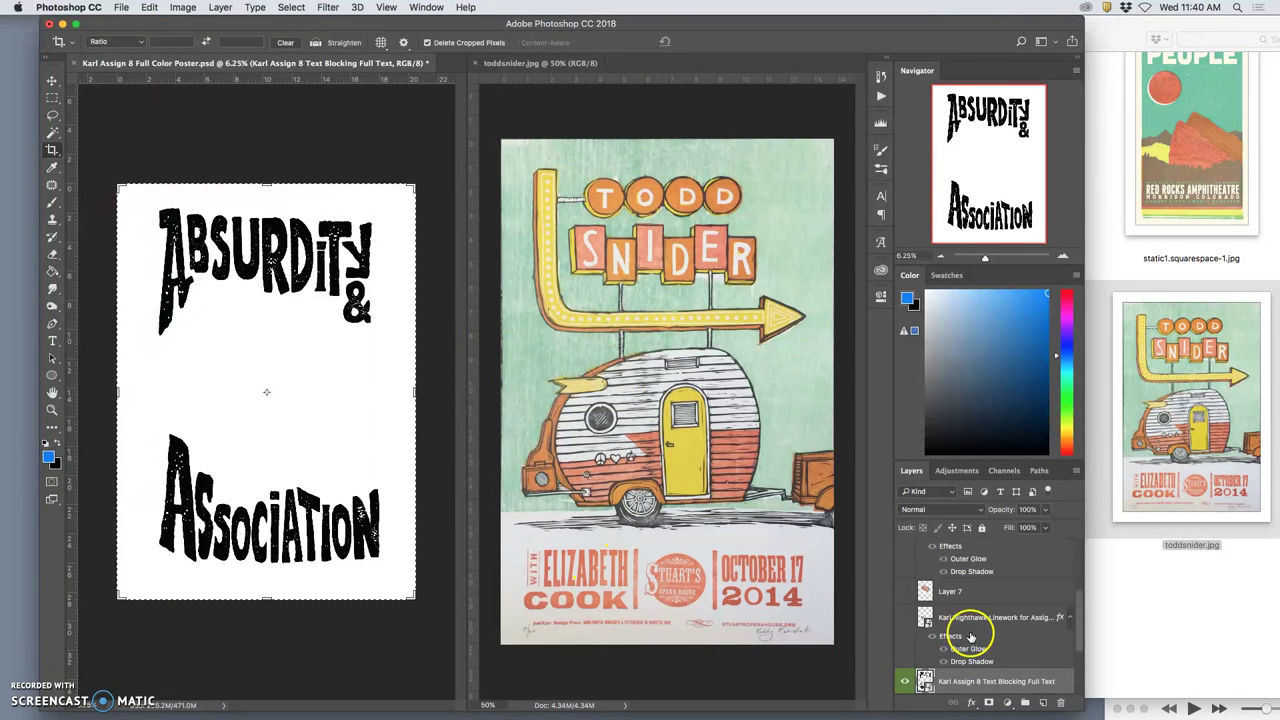
Step: Sample orange #dc8363 from the reference and apply it as the text layer's Color Overlay
scroll(995, 660, down, 1)
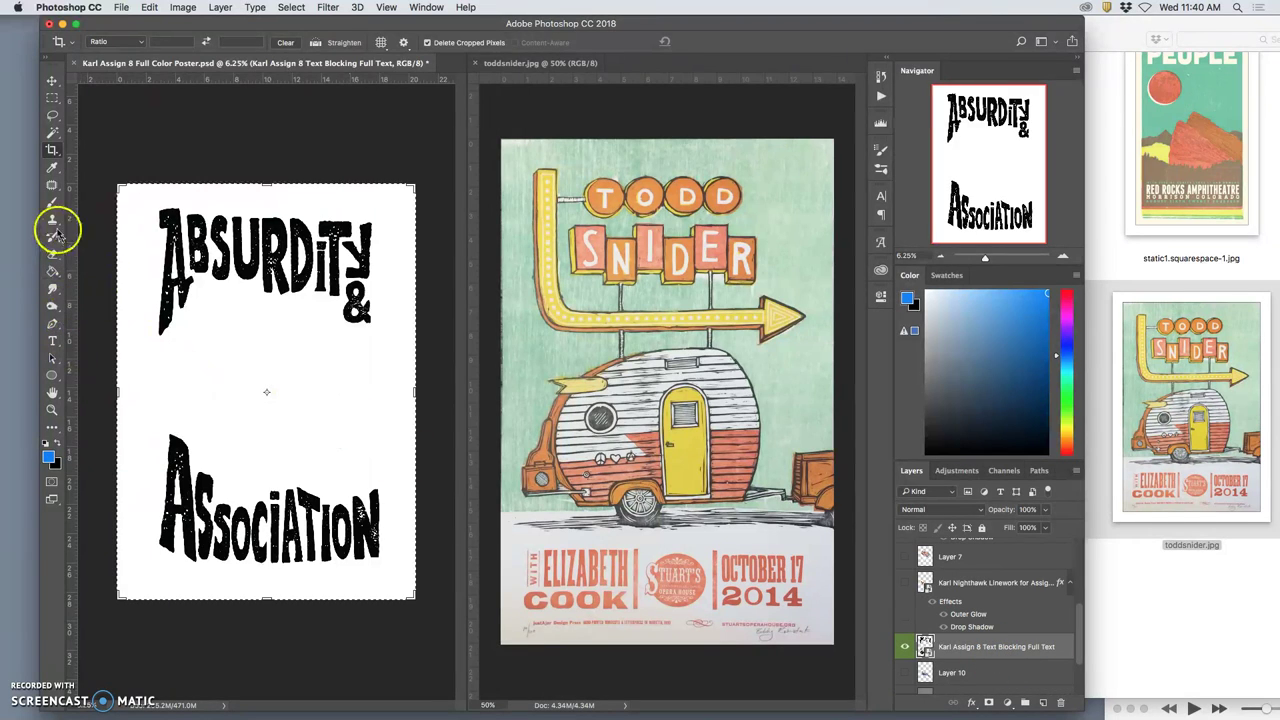
click(52, 167)
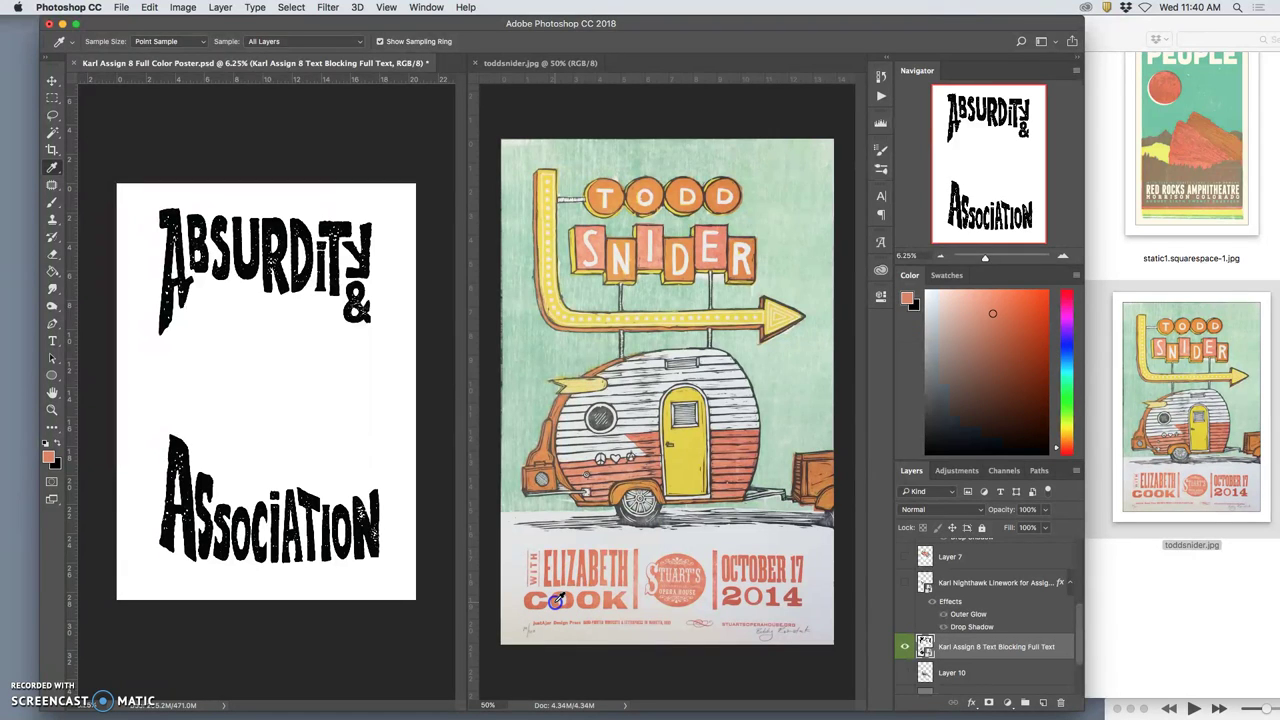
drag(904, 658, 1048, 643)
double_click(1057, 638)
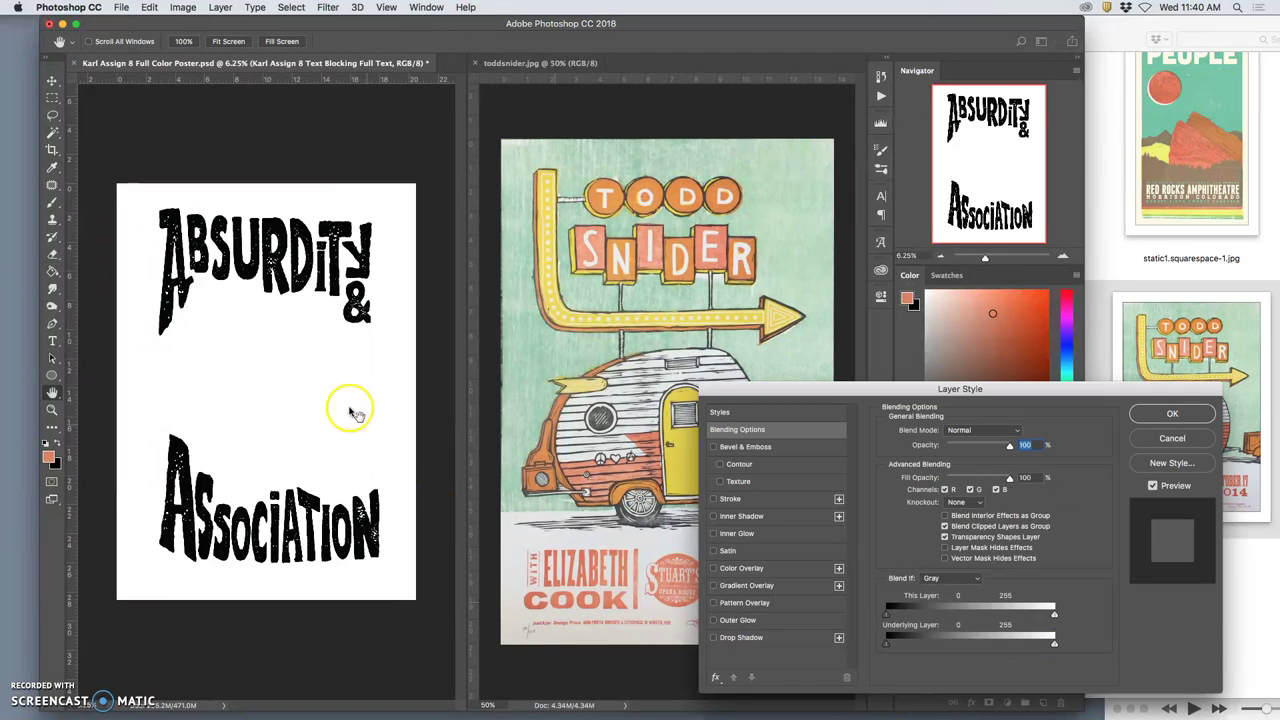
click(715, 568)
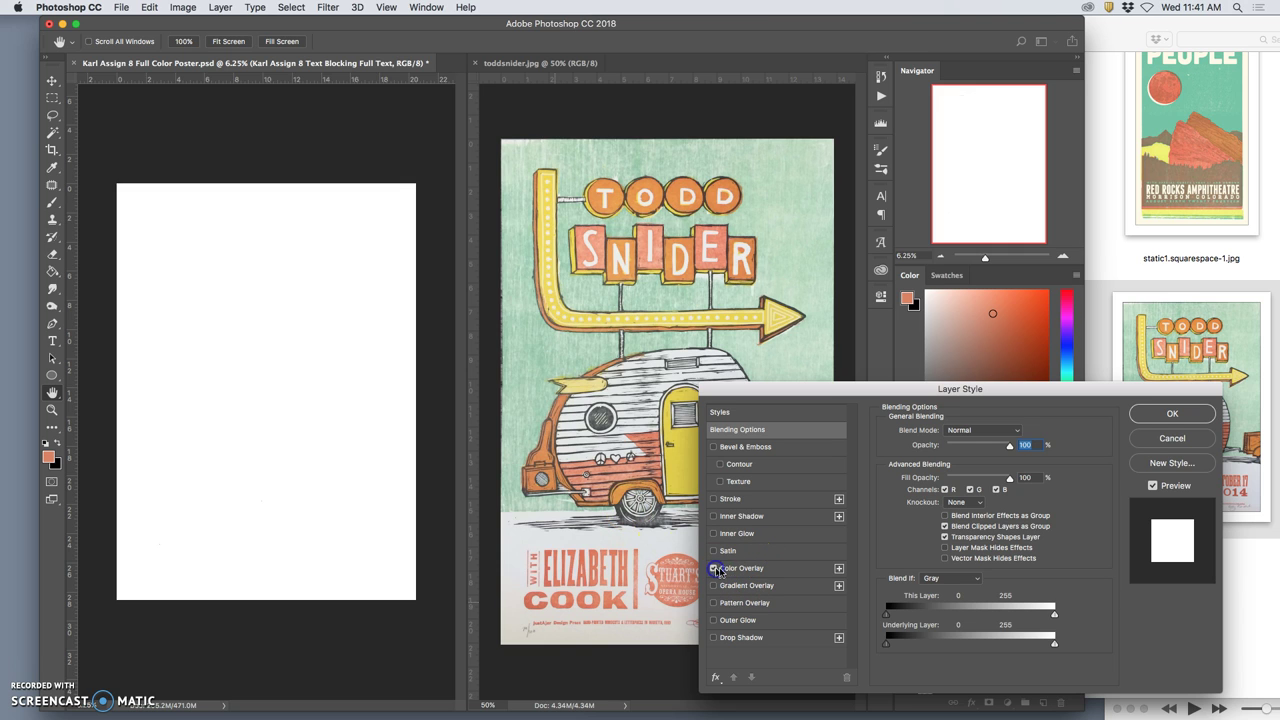
click(743, 571)
click(1018, 432)
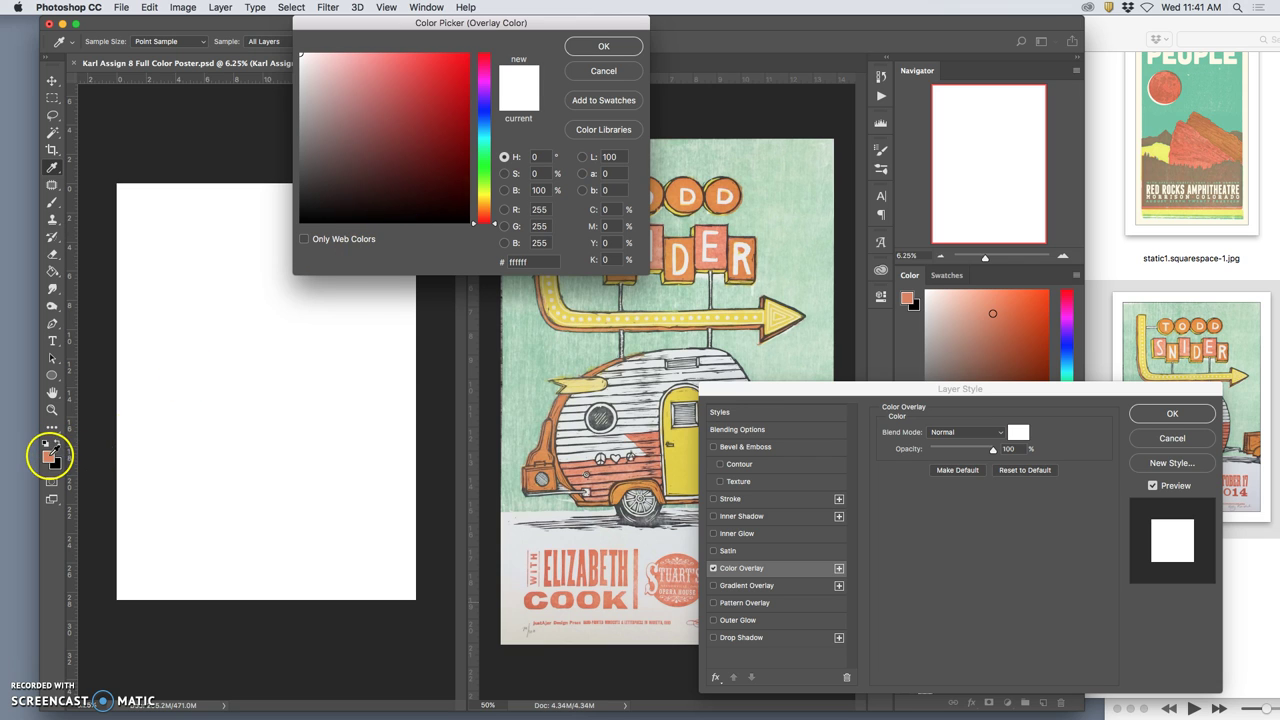
click(48, 456)
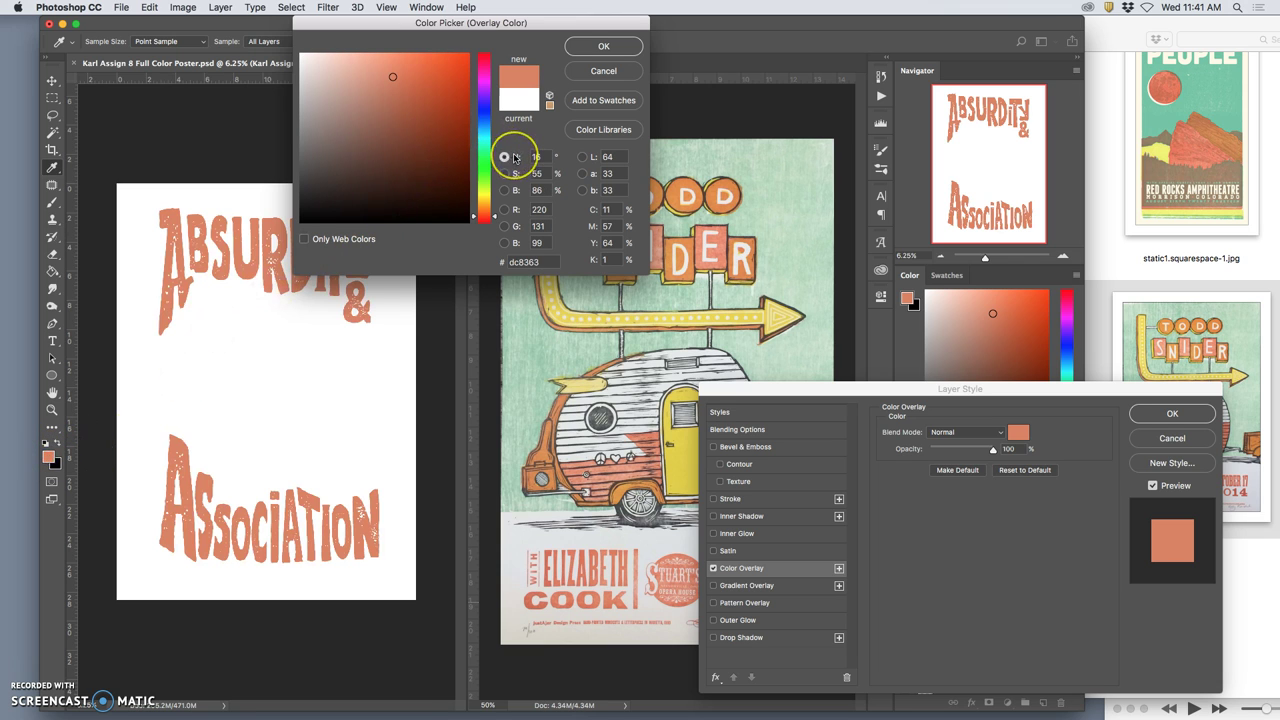
click(604, 48)
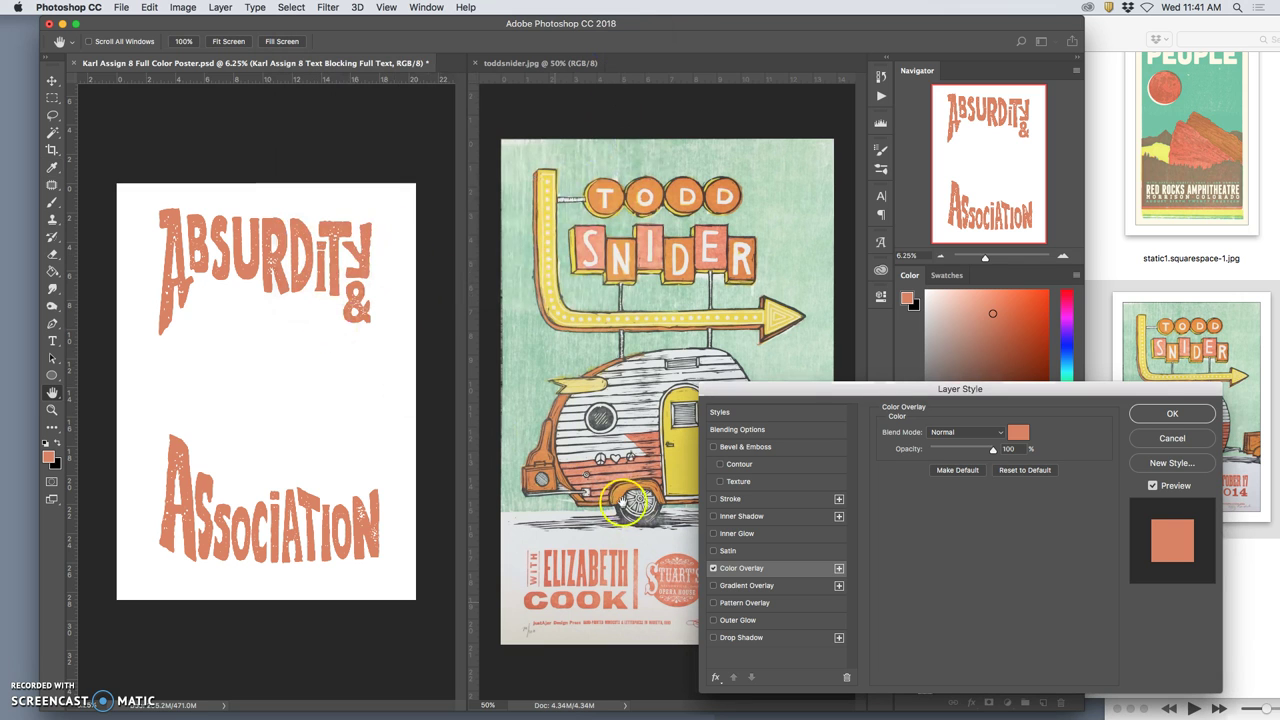
click(1176, 415)
key(super+plus)
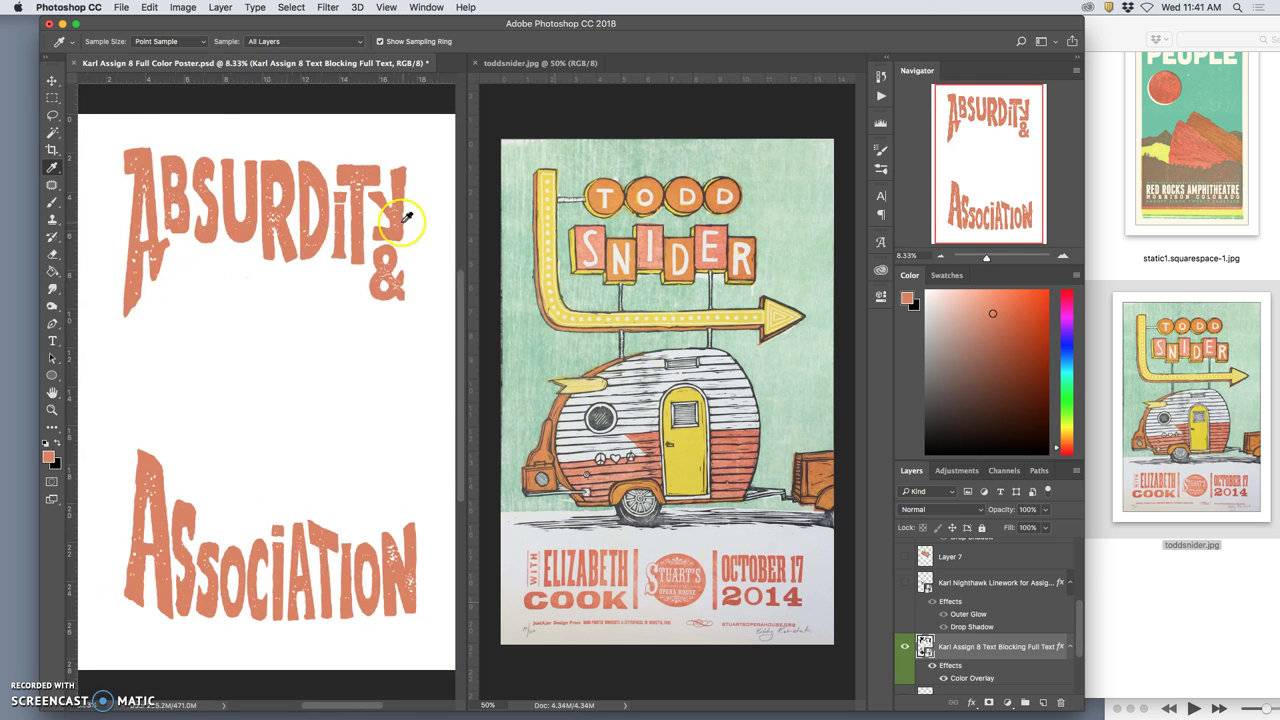
Step: Zoom toddsnider.jpg to 400% on the Stuart's Opera House seal and sample its orange as foreground
click(56, 84)
click(604, 368)
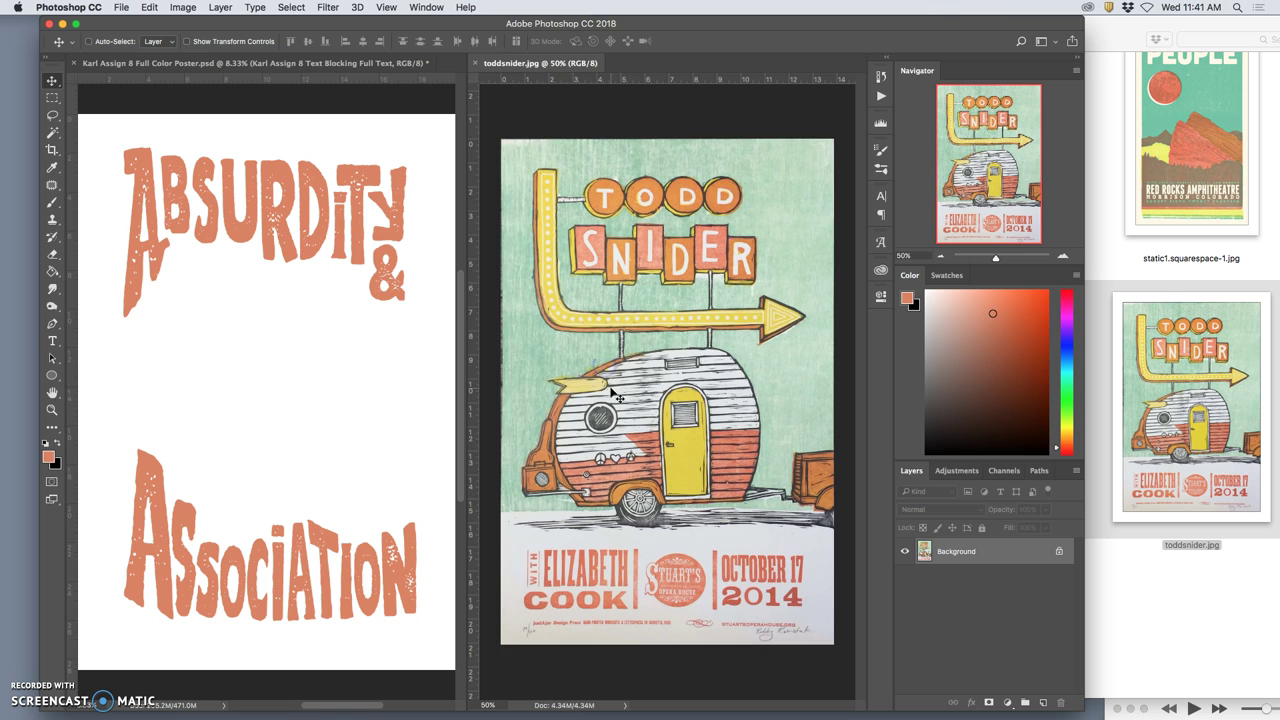
key(super+plus)
key(super+plus)
key(super+plus)
key(super+plus)
key(super+plus)
scroll(645, 472, down, 10)
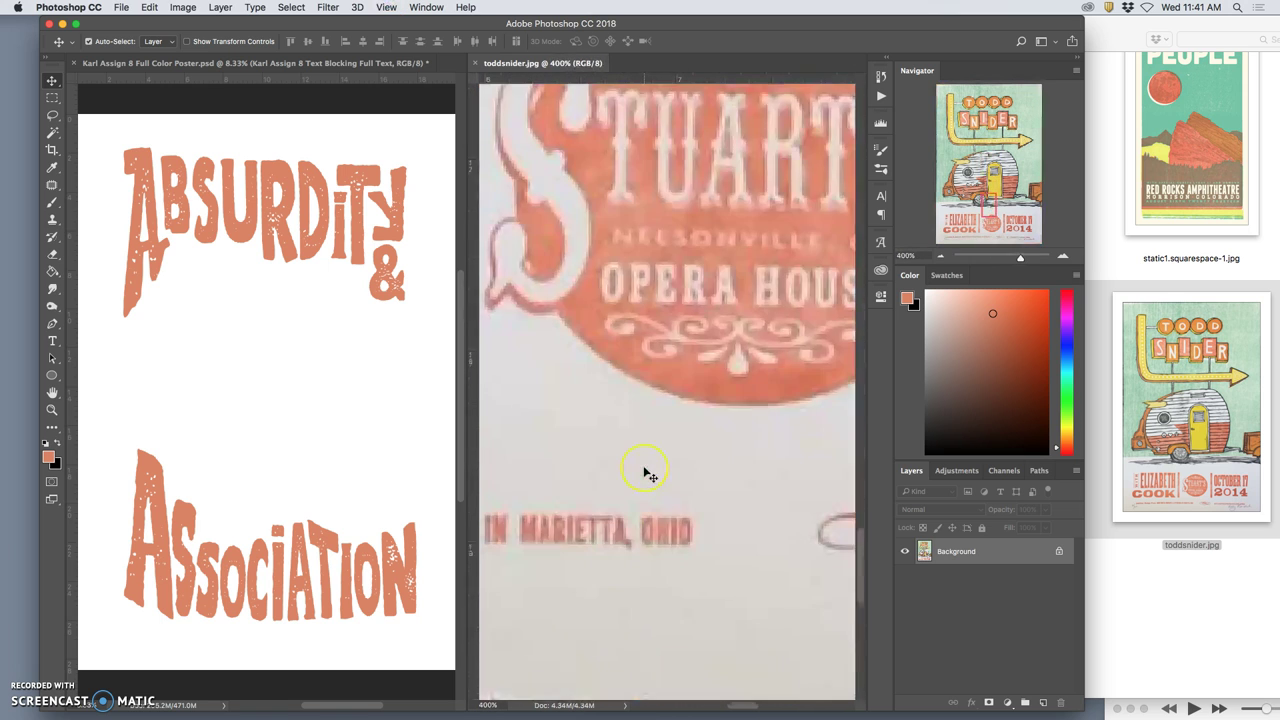
scroll(645, 472, up, 5)
scroll(645, 472, right, 5)
scroll(645, 472, down, 1)
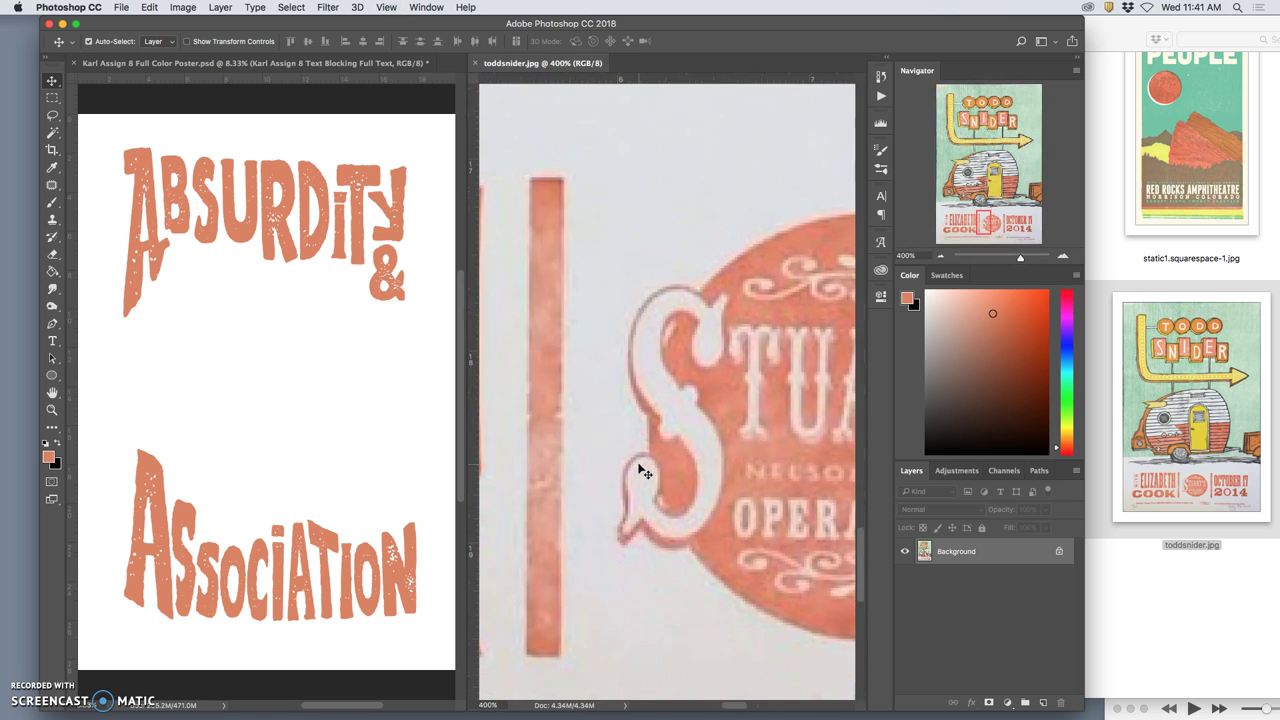
drag(640, 468, 575, 508)
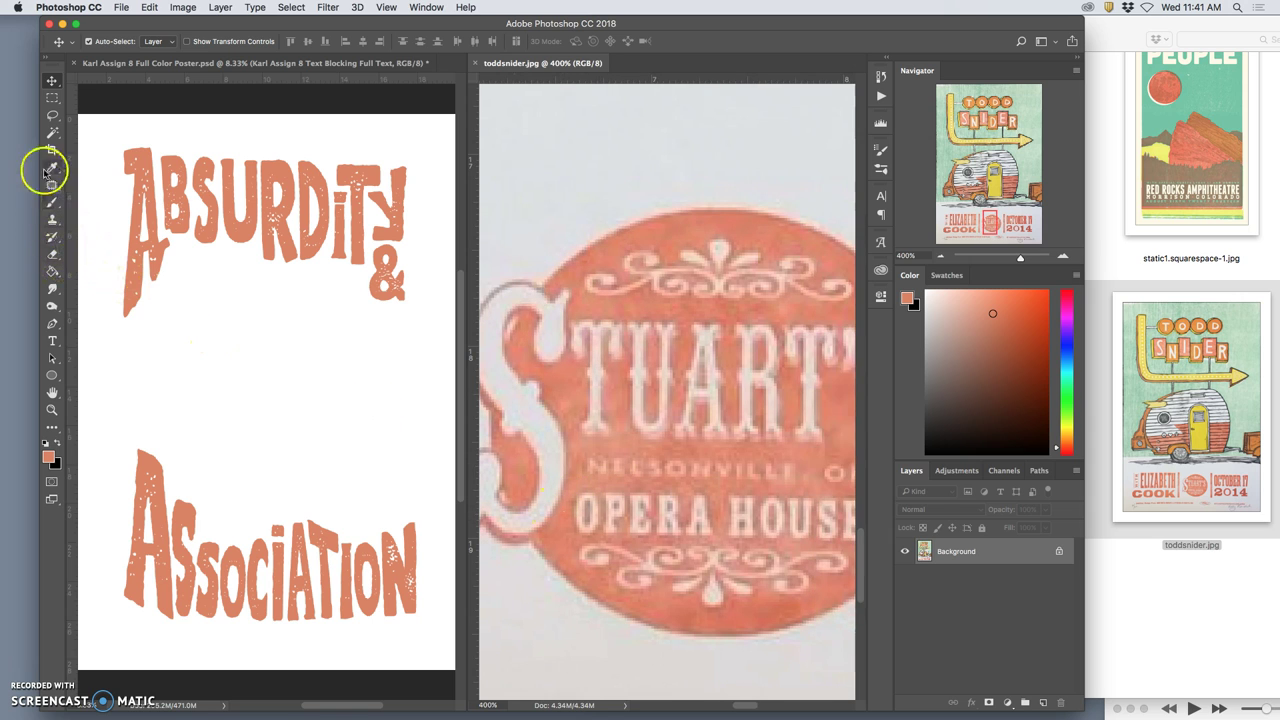
click(50, 169)
mouse_move(563, 520)
mouse_down()
mouse_move(563, 531)
mouse_move(553, 517)
mouse_move(567, 510)
mouse_move(570, 405)
mouse_up()
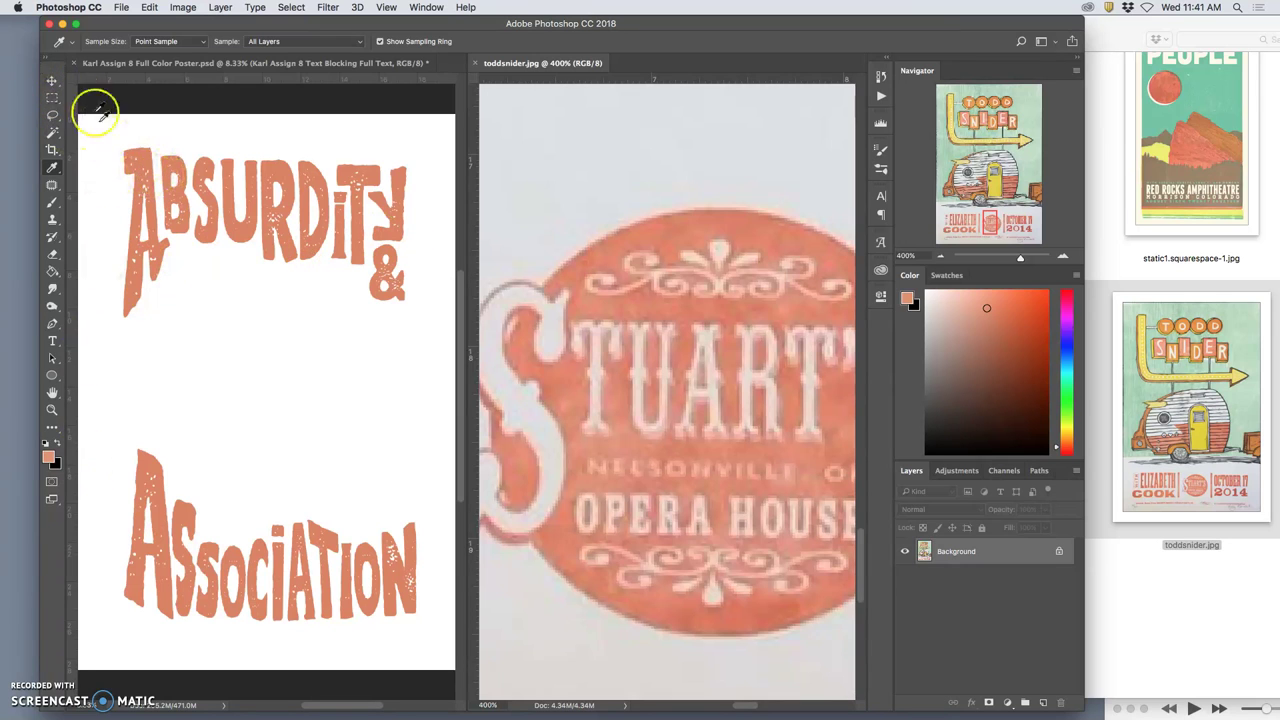
Step: Return to the poster document with the Move tool and zoom in on the lettering
click(52, 79)
click(178, 205)
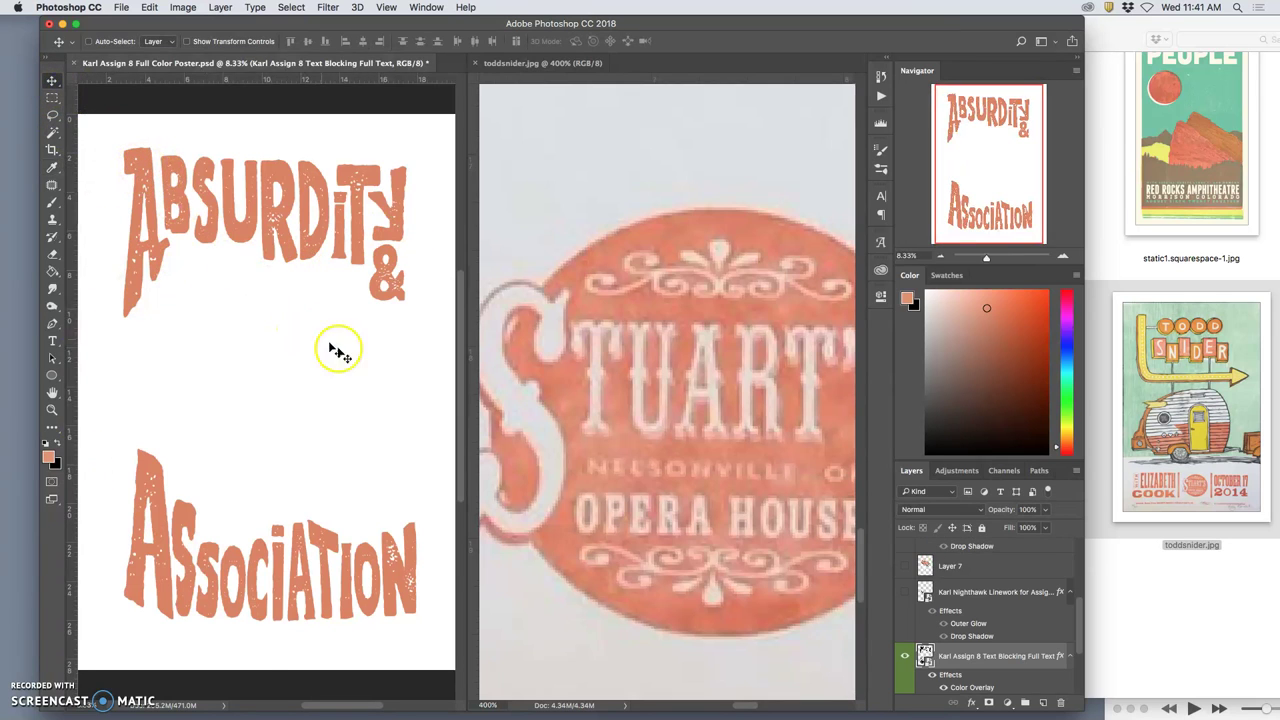
scroll(337, 349, up, 4)
key(super+equal)
key(super+equal)
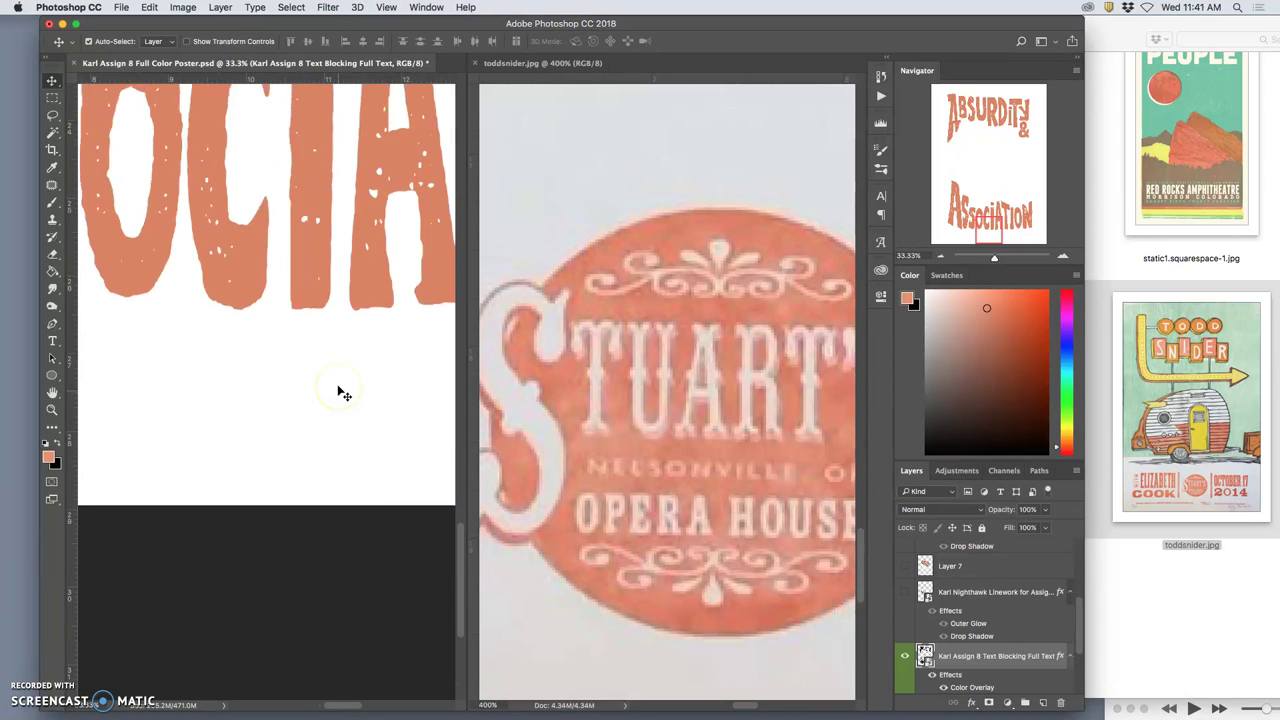
scroll(340, 392, down, 6)
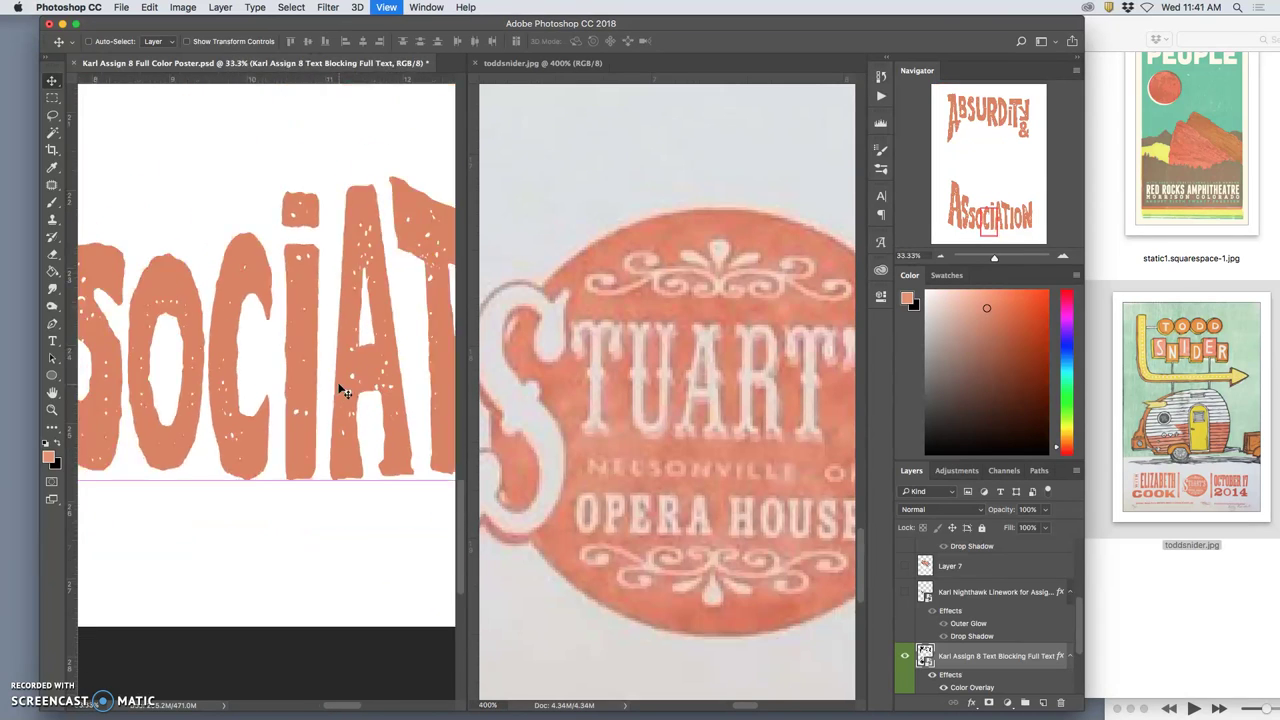
click(765, 497)
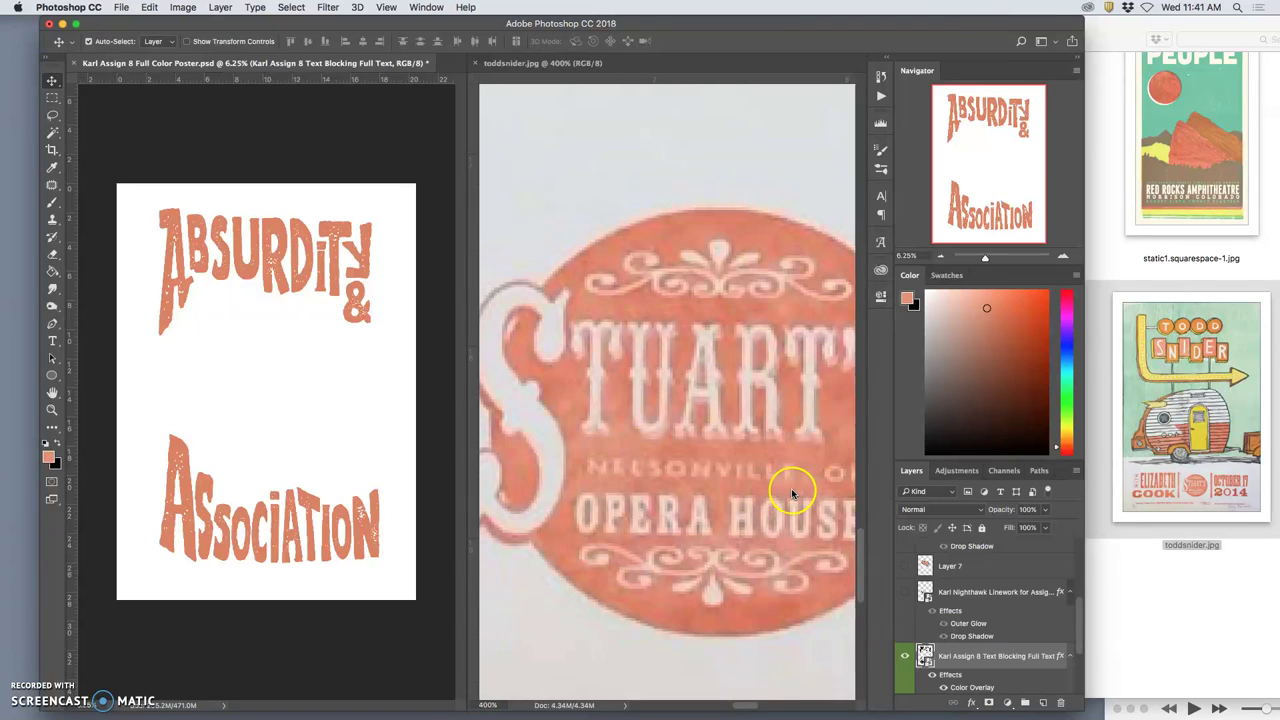
key(super+equal)
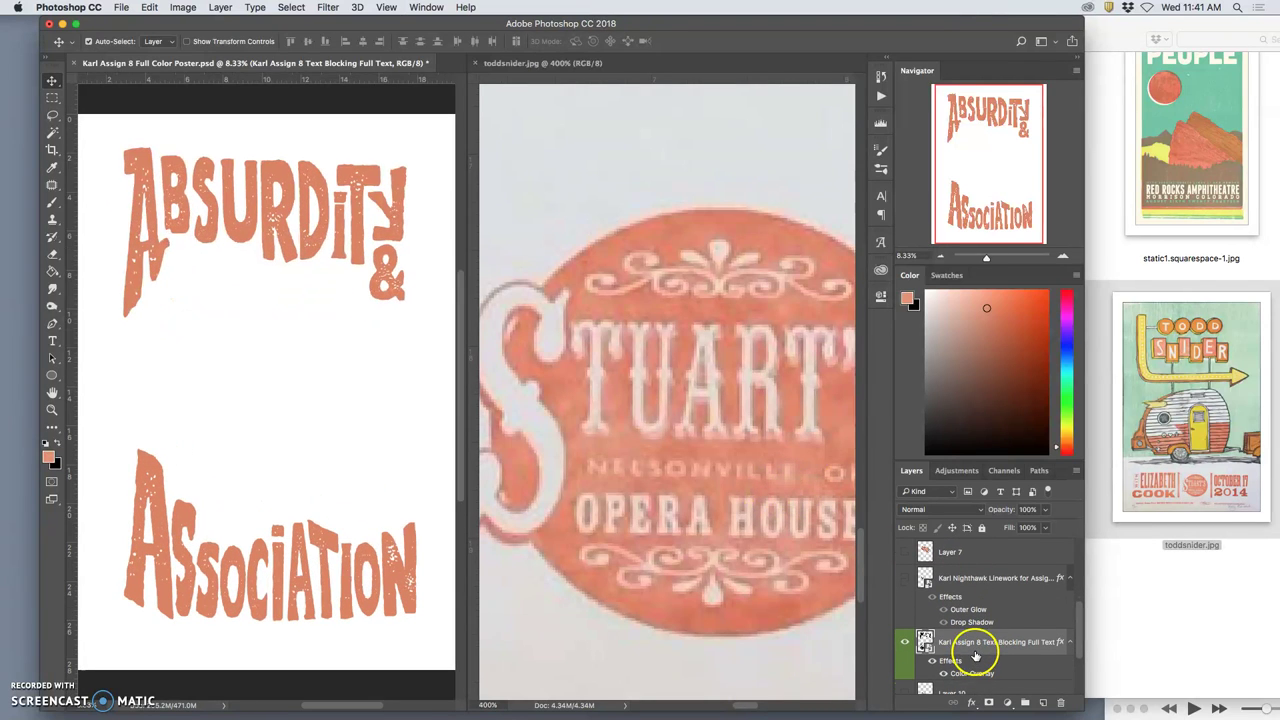
Step: Add a Normal-blend Gradient Overlay at about 40% opacity to the text layer
double_click(975, 652)
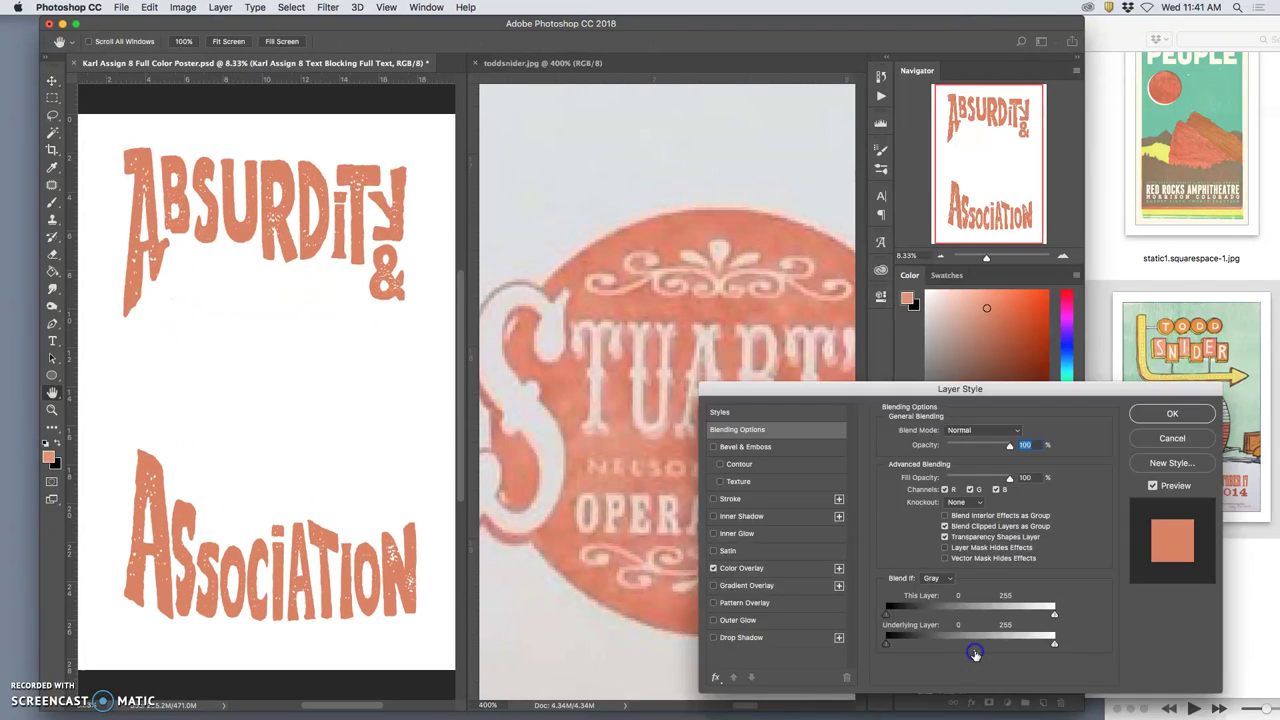
click(714, 586)
click(743, 585)
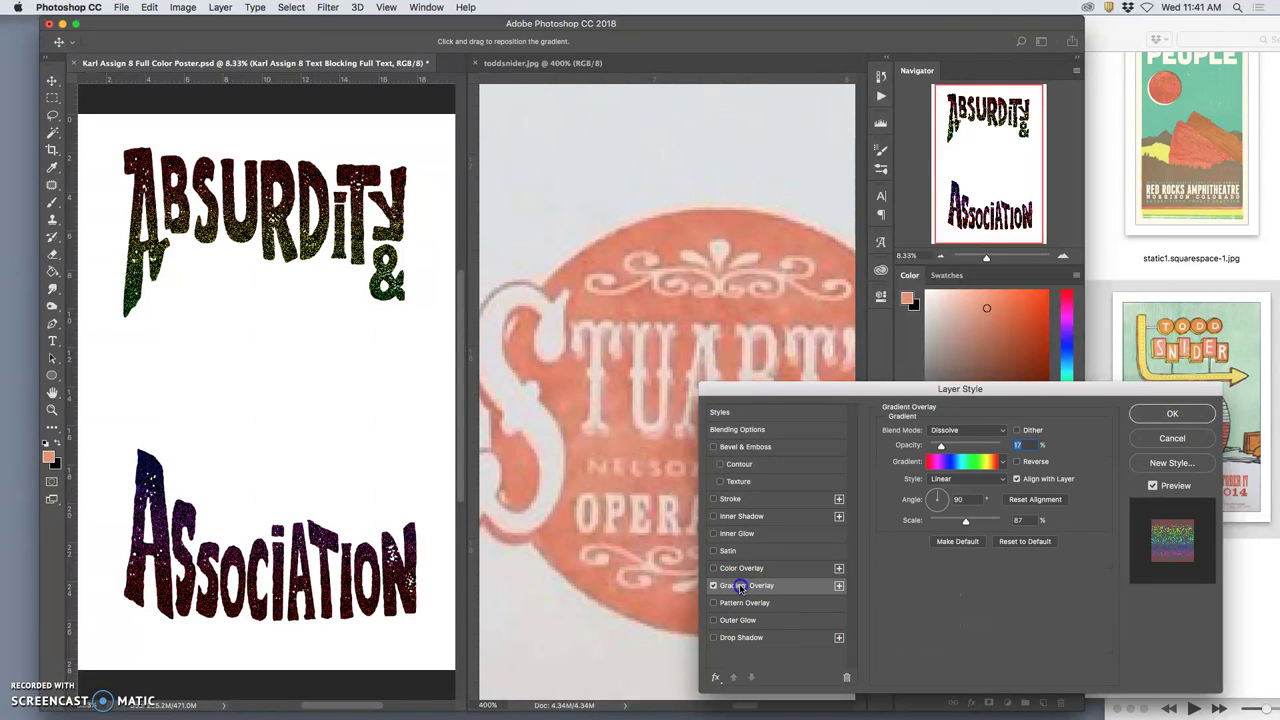
click(970, 462)
click(958, 430)
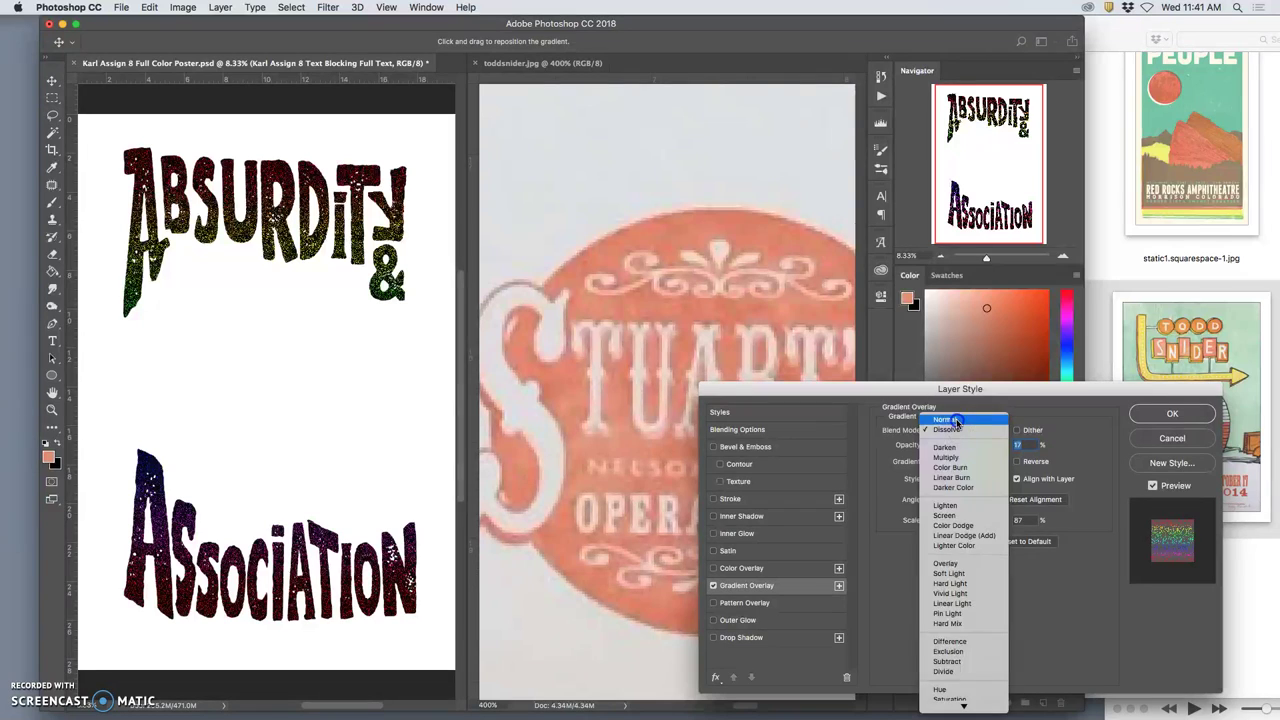
click(958, 424)
click(962, 449)
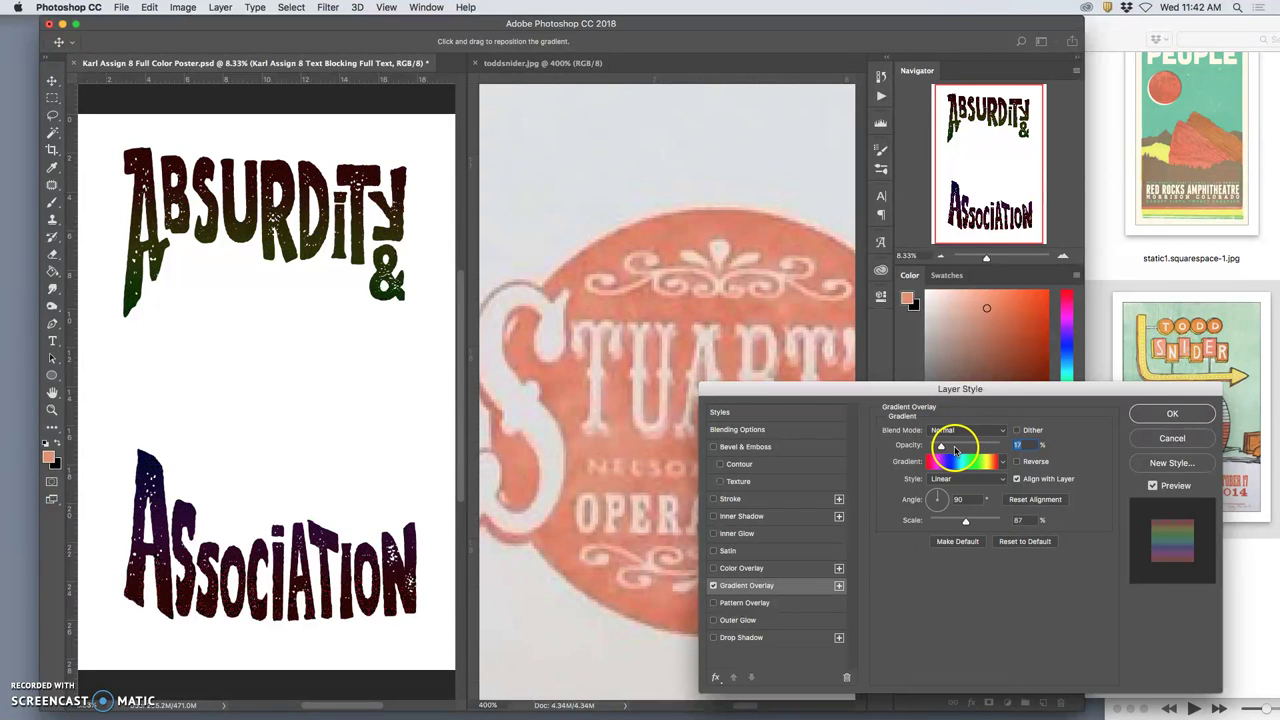
drag(942, 447, 961, 449)
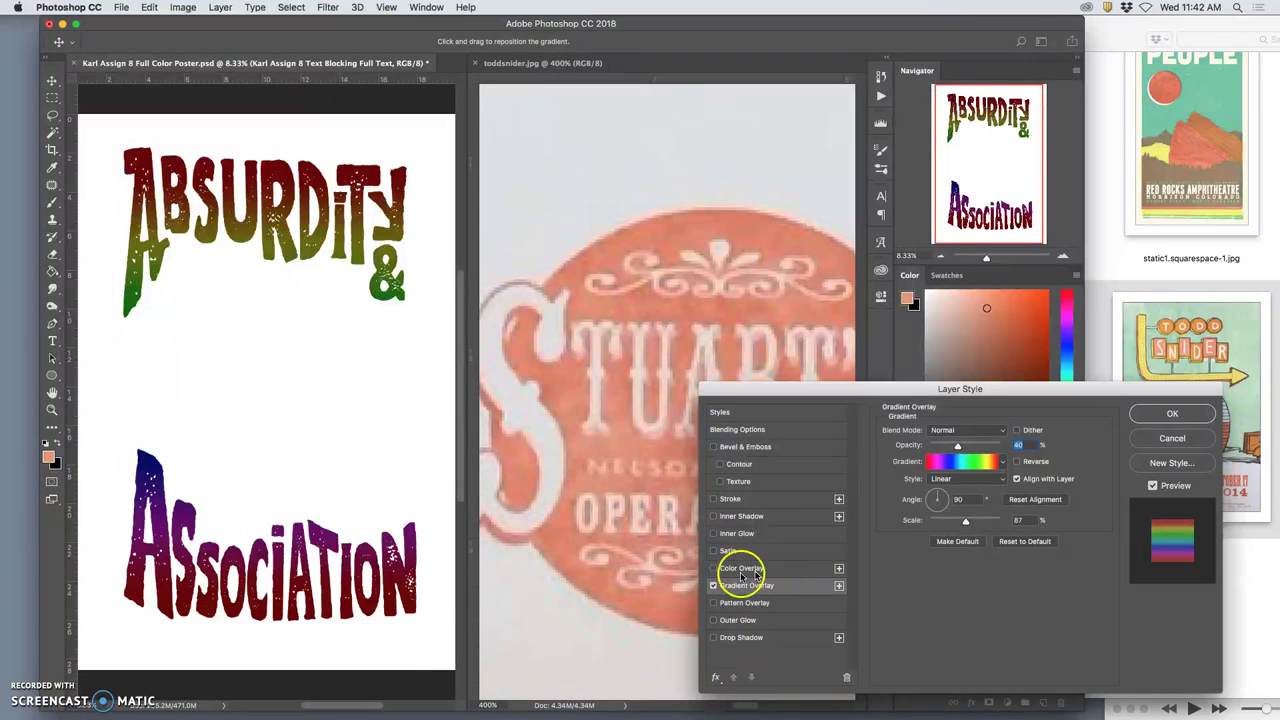
Step: Lower the Color Overlay to 77% opacity, test Soft Light and Pin Light, keep Normal, and apply
click(714, 568)
click(791, 568)
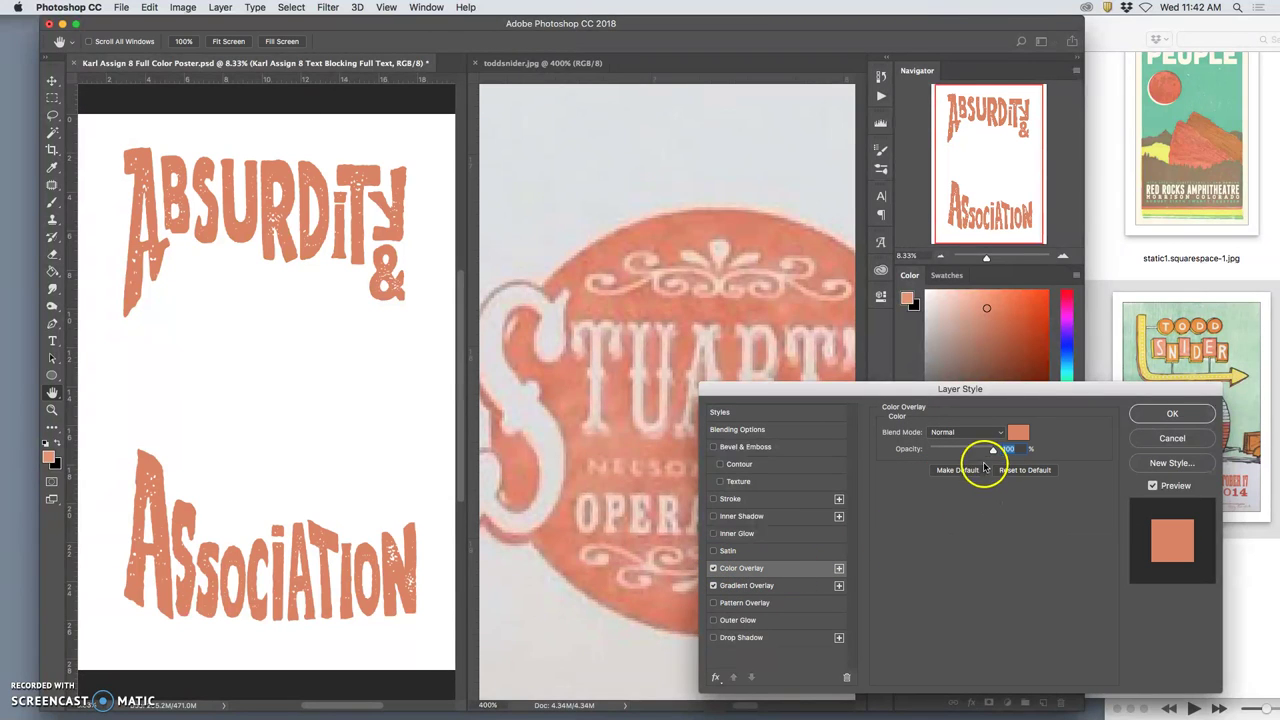
drag(992, 452, 982, 452)
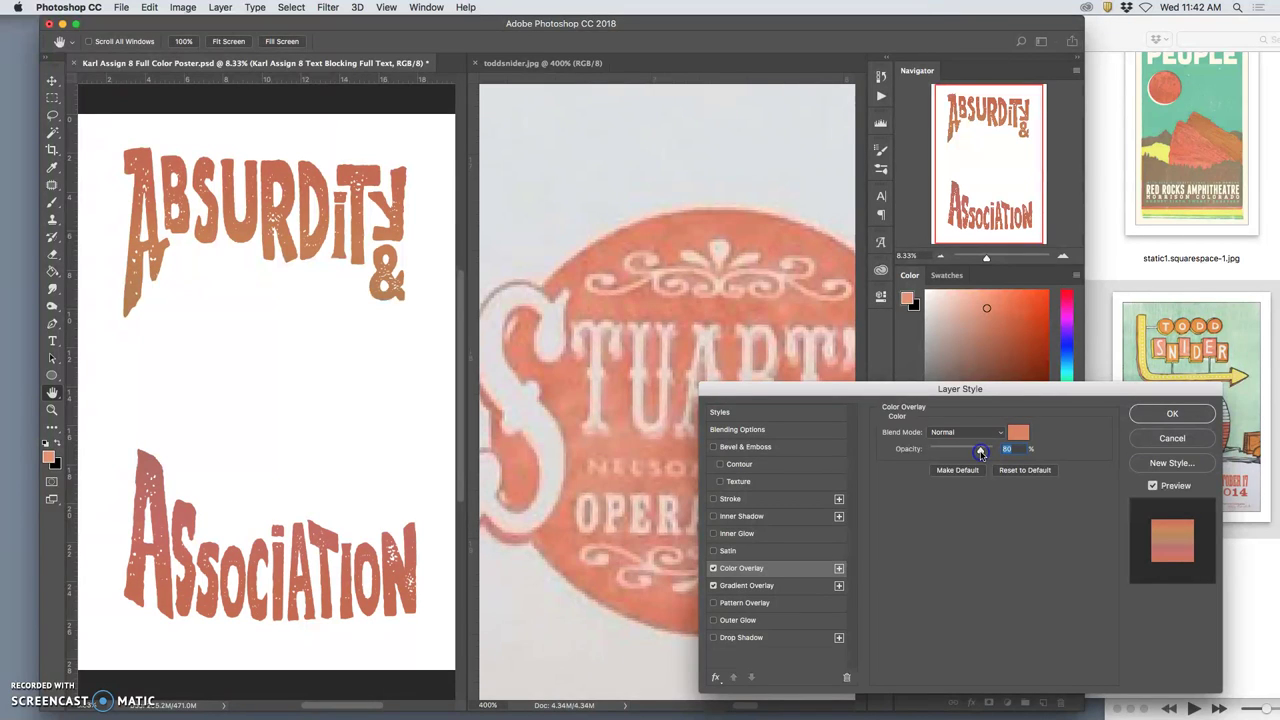
mouse_move(981, 452)
mouse_down()
mouse_move(966, 454)
mouse_move(983, 452)
mouse_up()
click(985, 430)
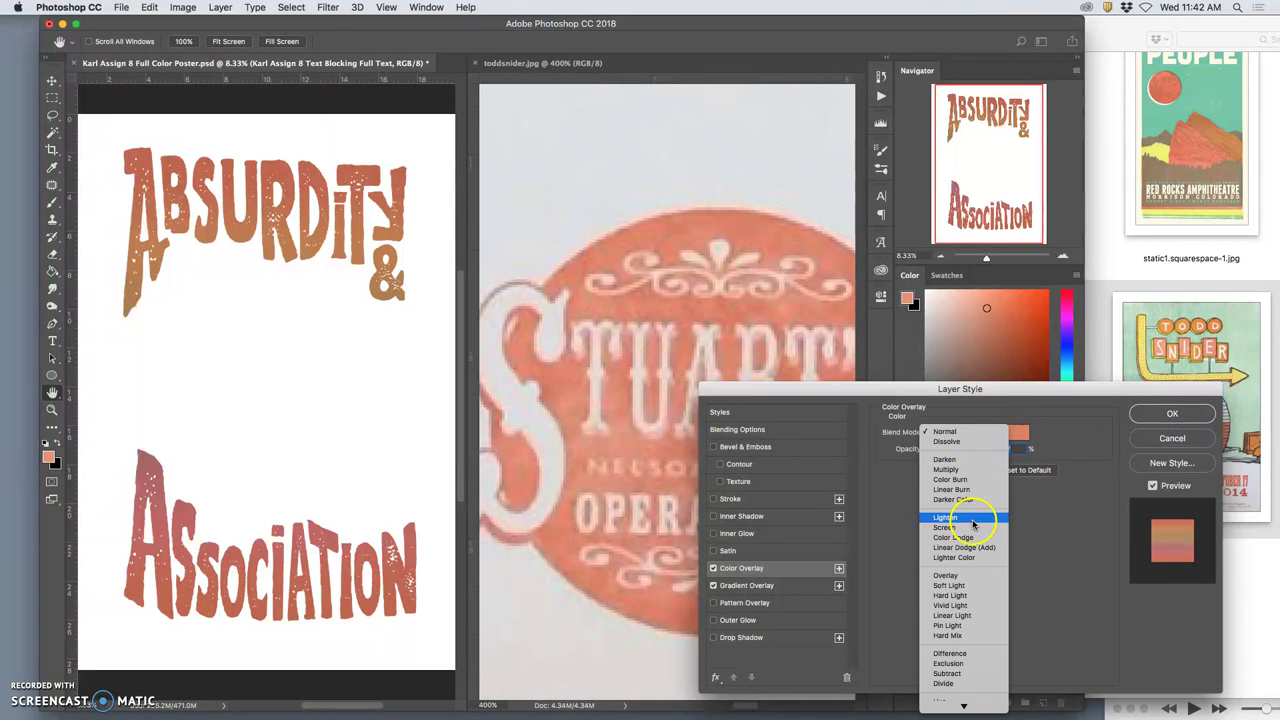
click(969, 586)
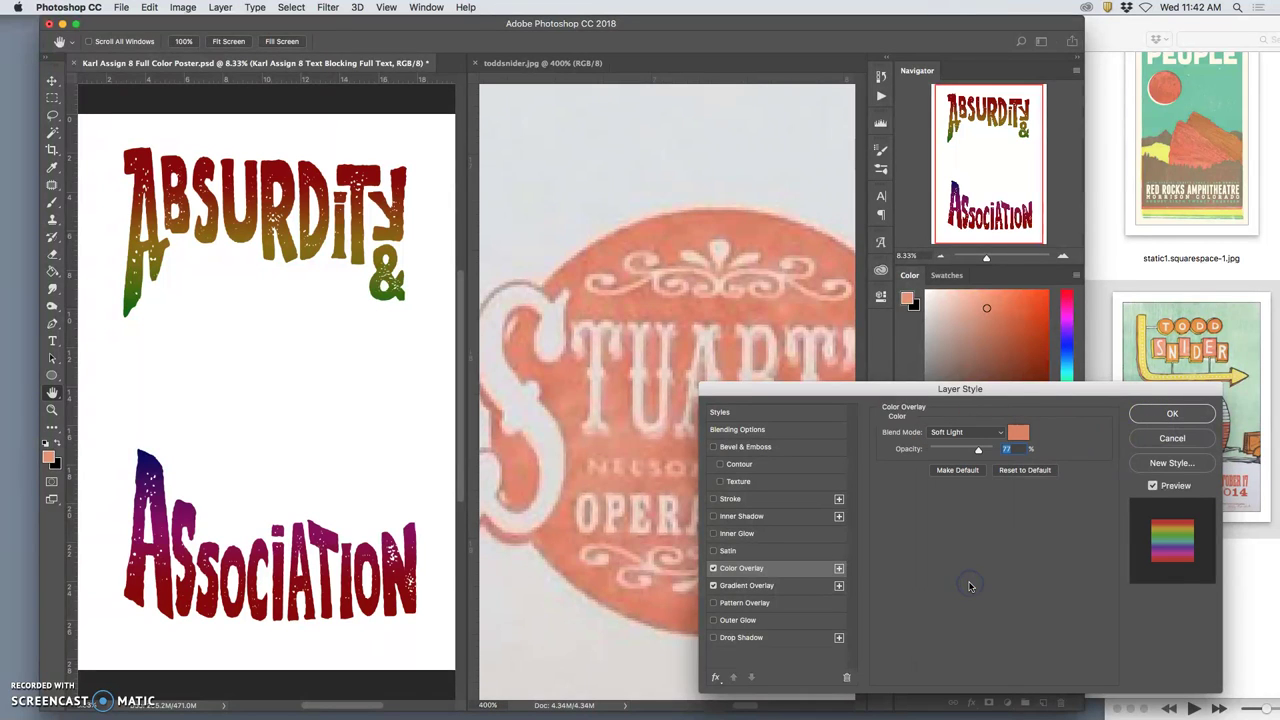
click(965, 432)
click(965, 477)
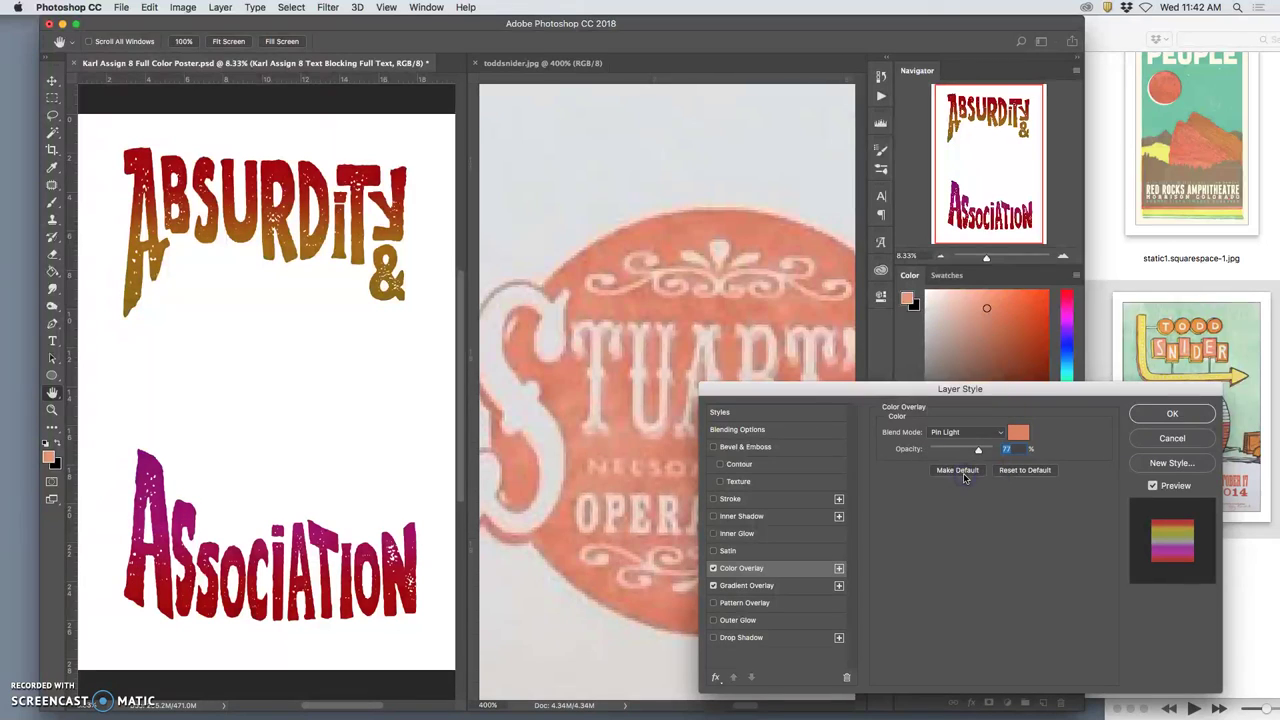
click(965, 432)
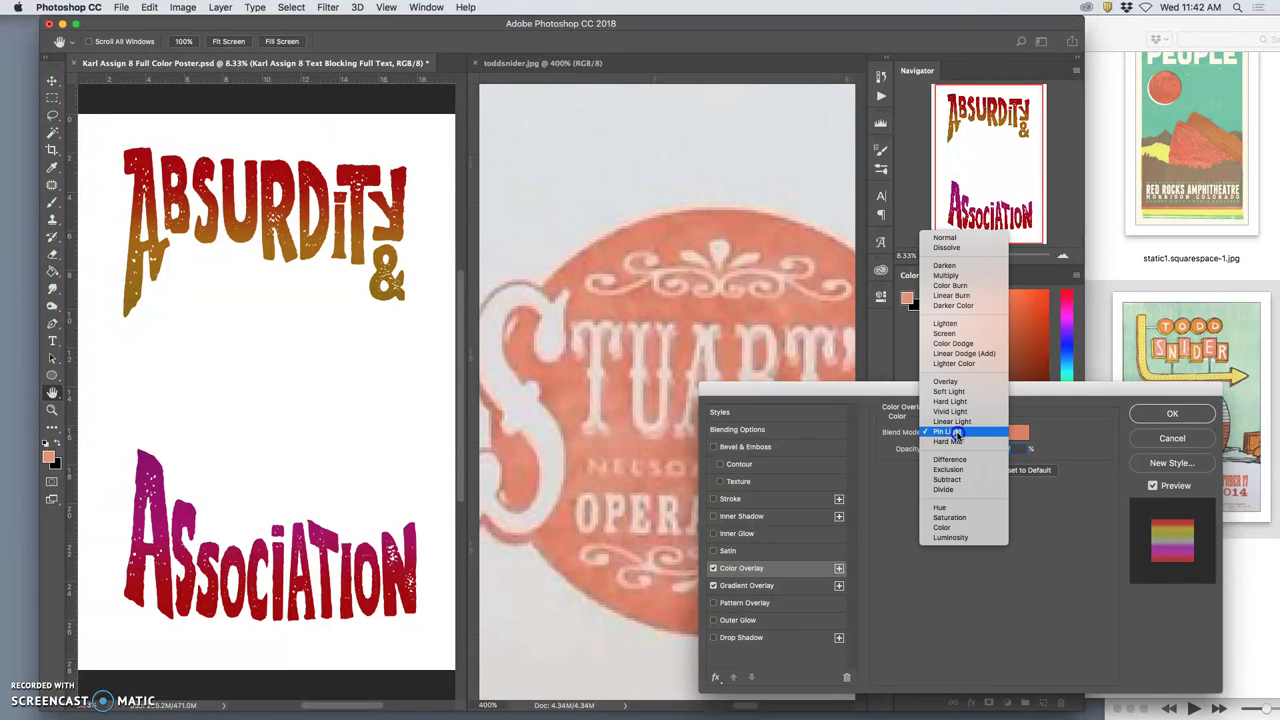
click(946, 240)
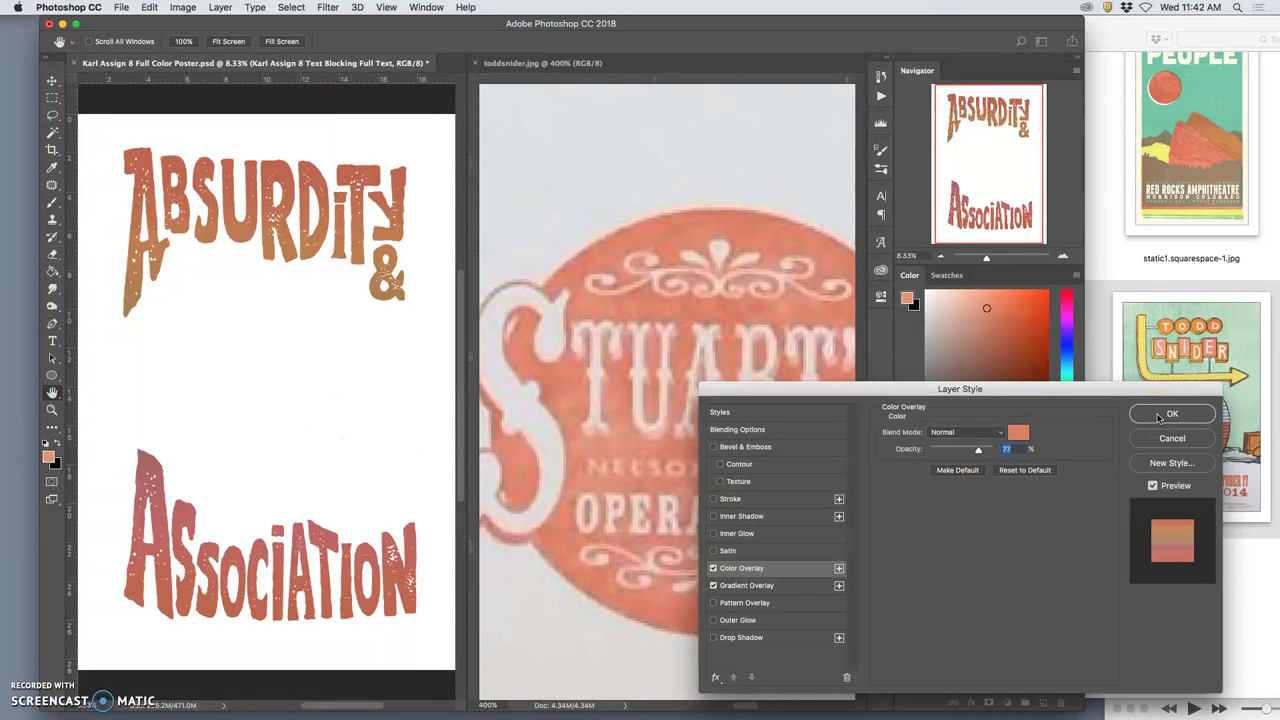
click(1159, 416)
Step: Pan across the toddsnider reference, then reopen Layer Style on the Text Blocking layer
scroll(646, 296, left, 15)
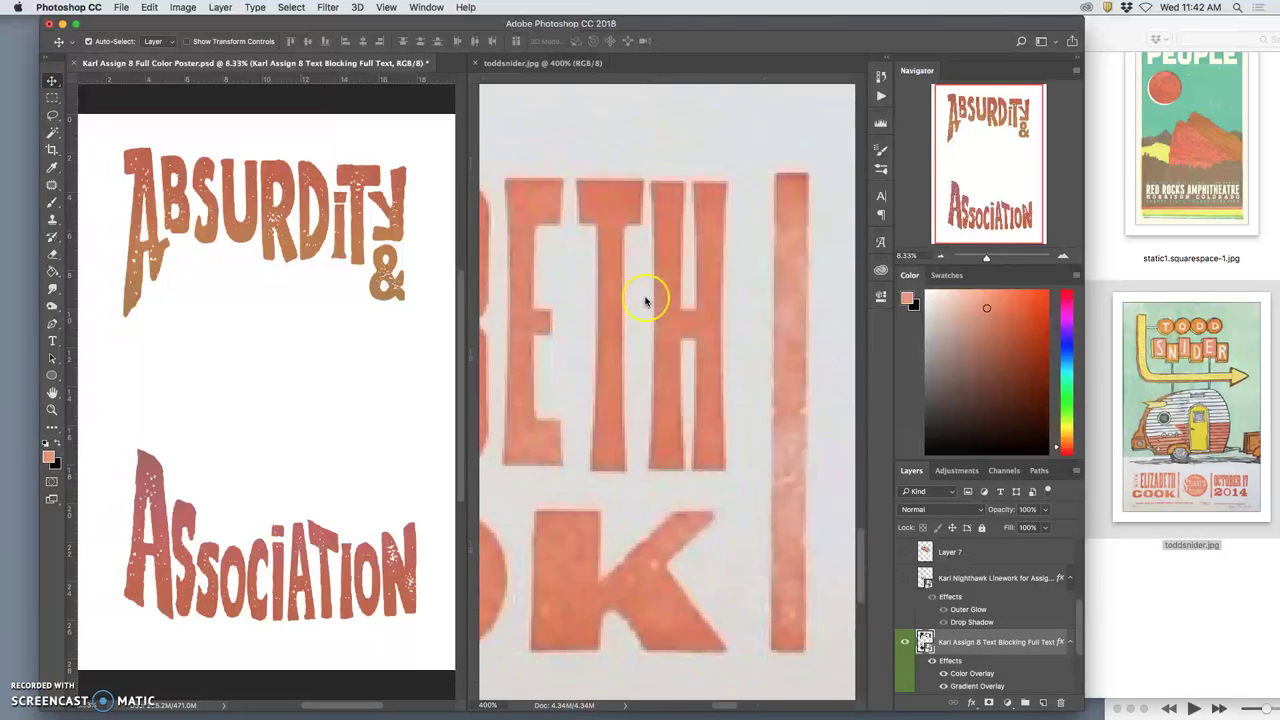
scroll(646, 296, left, 3)
click(645, 196)
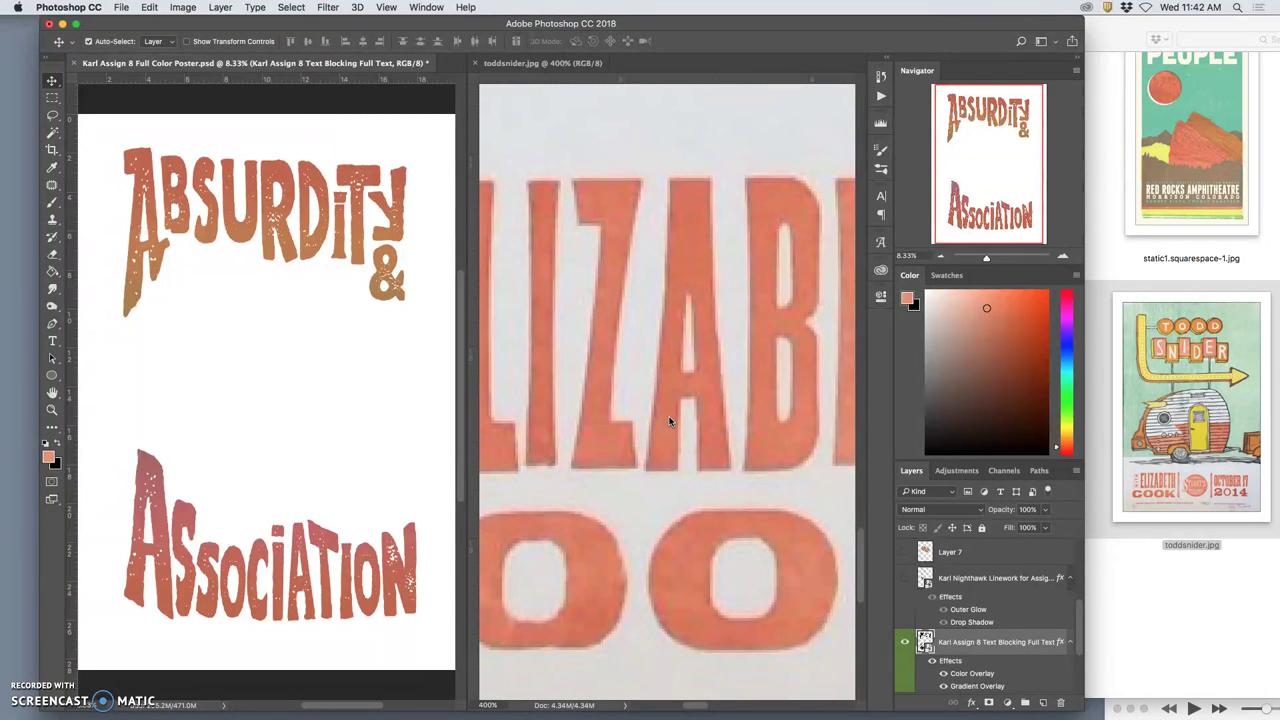
scroll(660, 415, left, 6)
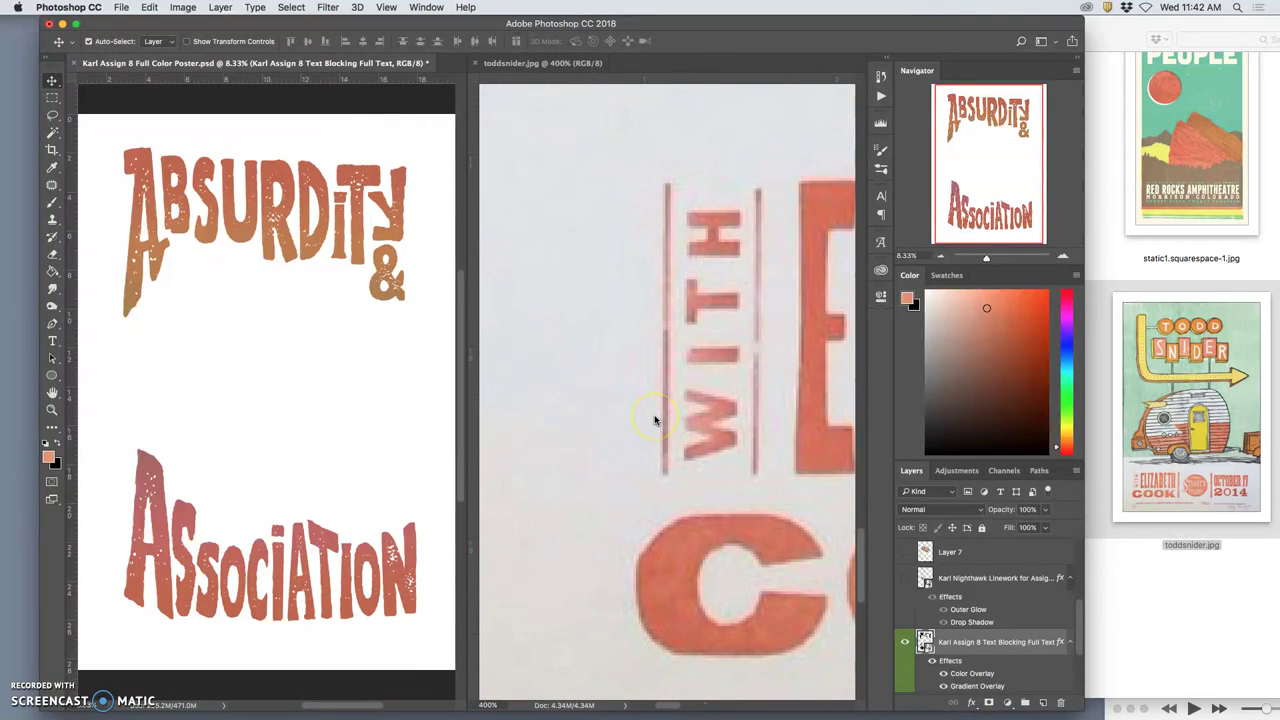
scroll(654, 422, right, 6)
scroll(655, 420, right, 2)
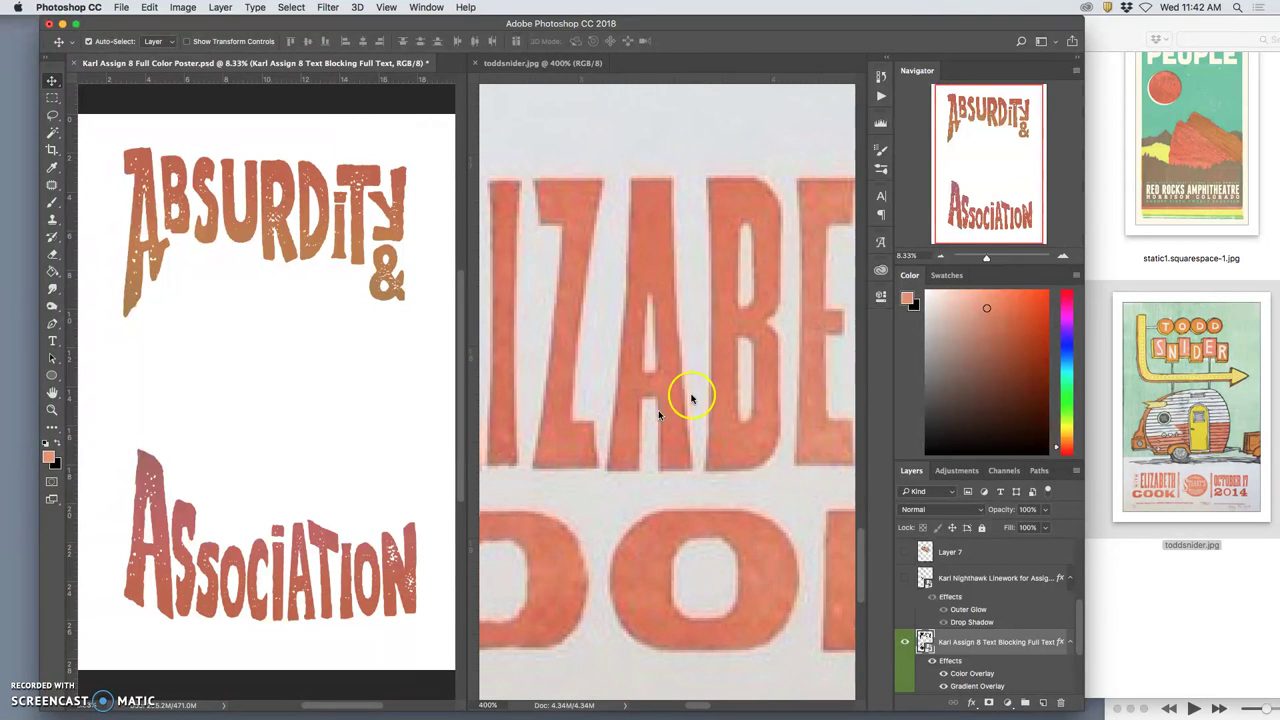
click(997, 652)
double_click(997, 652)
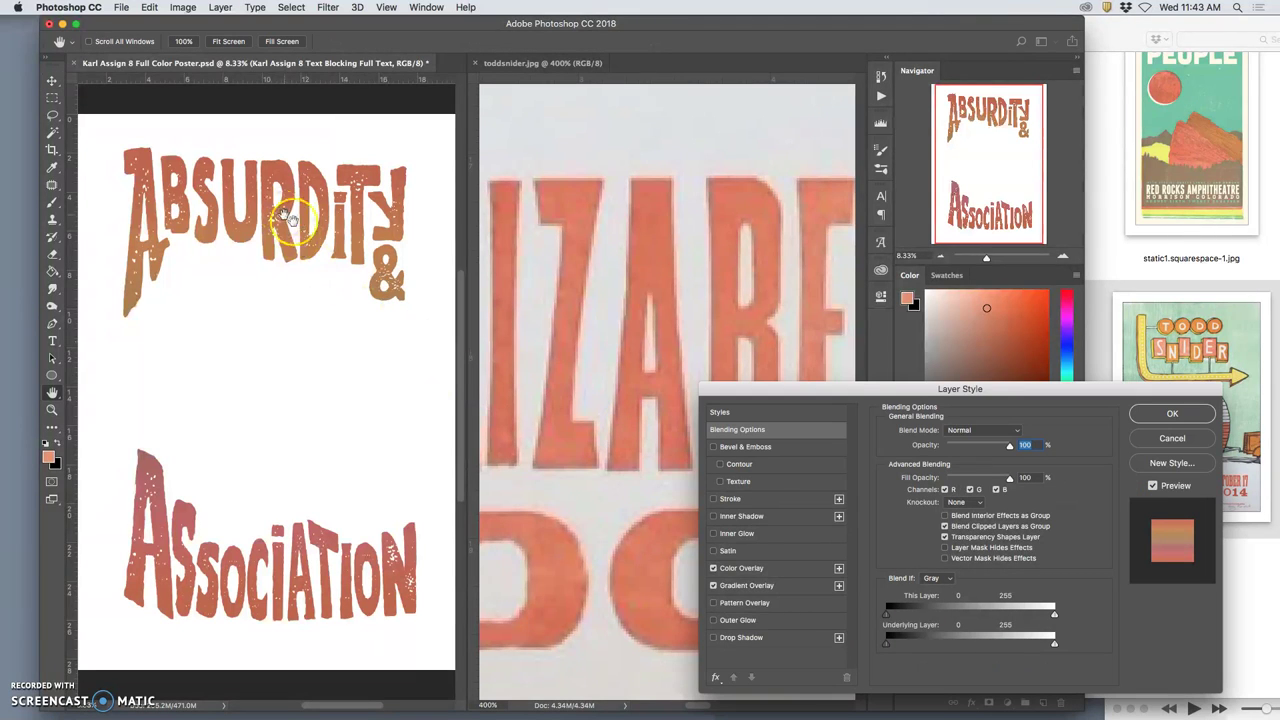
Step: Add a Darken-mode Inner Shadow in dark reddish-brown #6c3222, sampled from the lettering and darkened
click(713, 517)
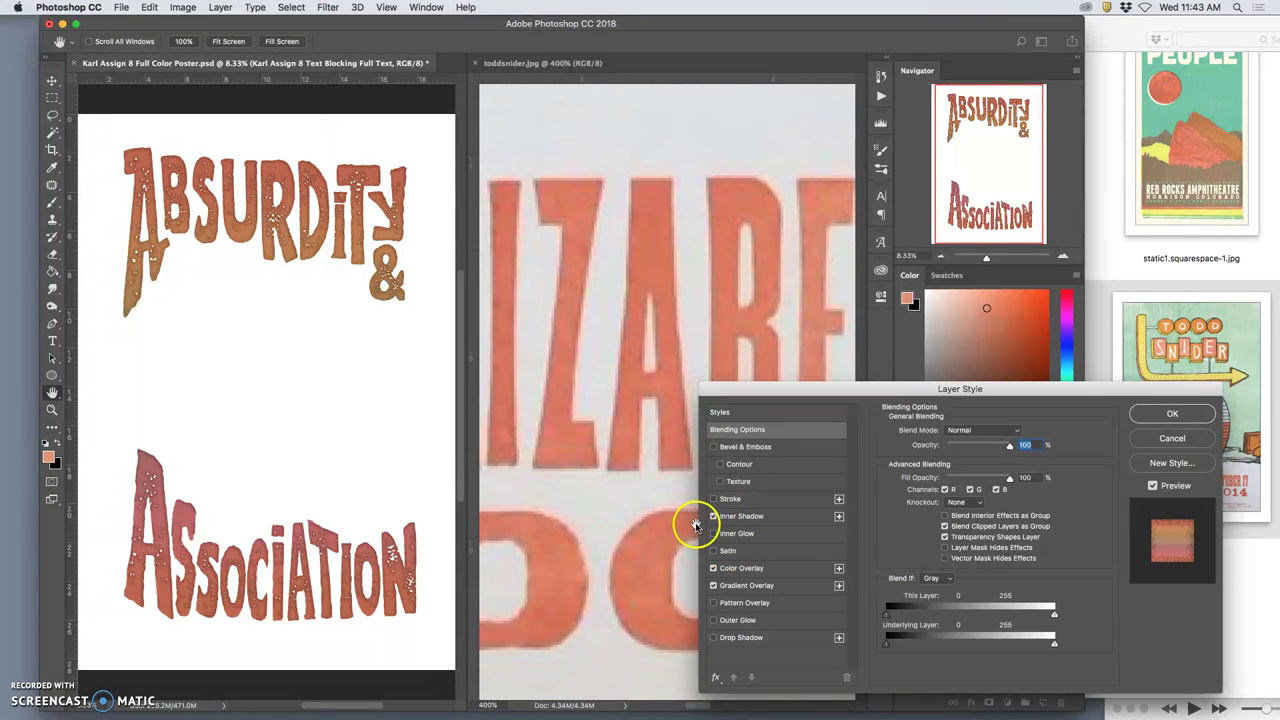
drag(440, 515, 351, 520)
drag(343, 451, 348, 457)
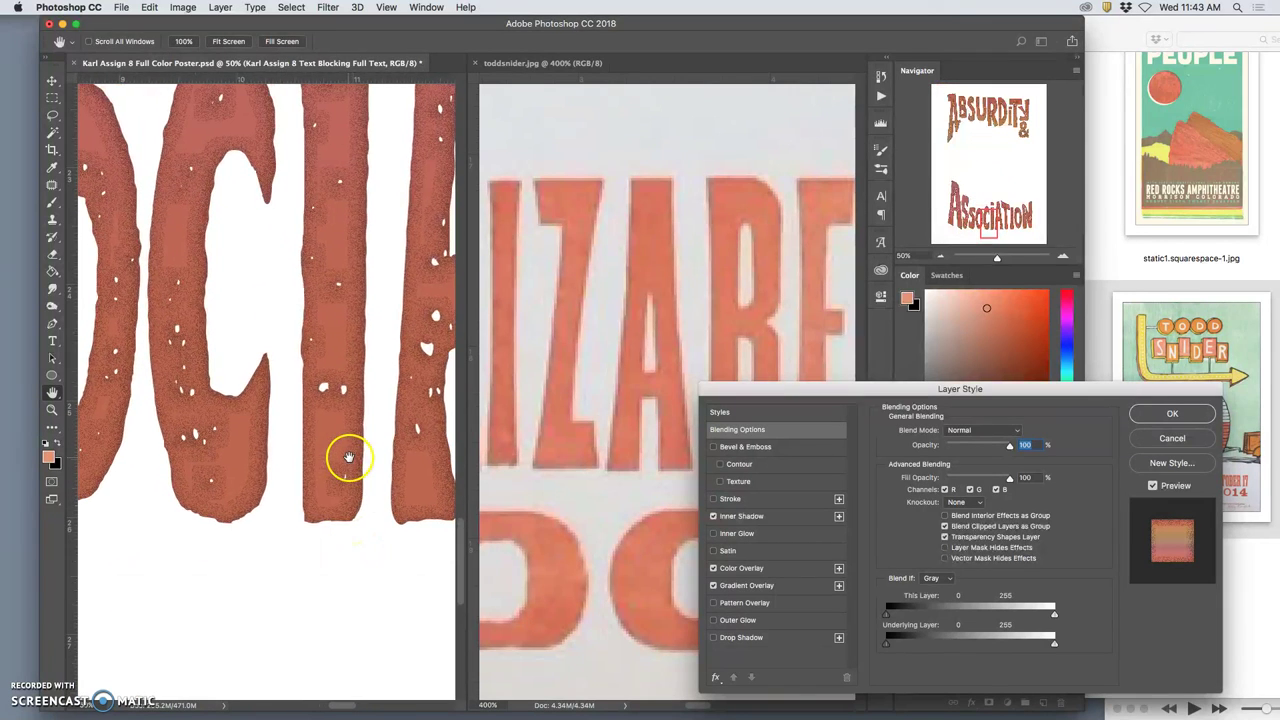
click(765, 518)
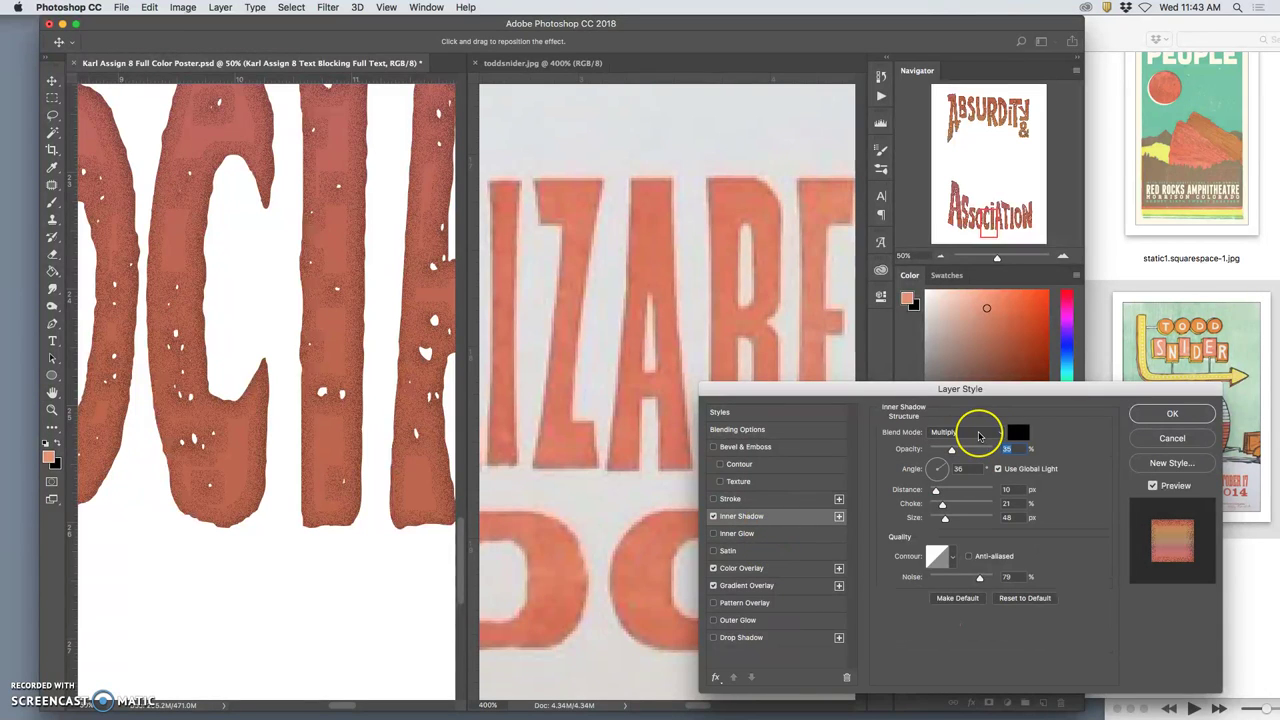
click(979, 434)
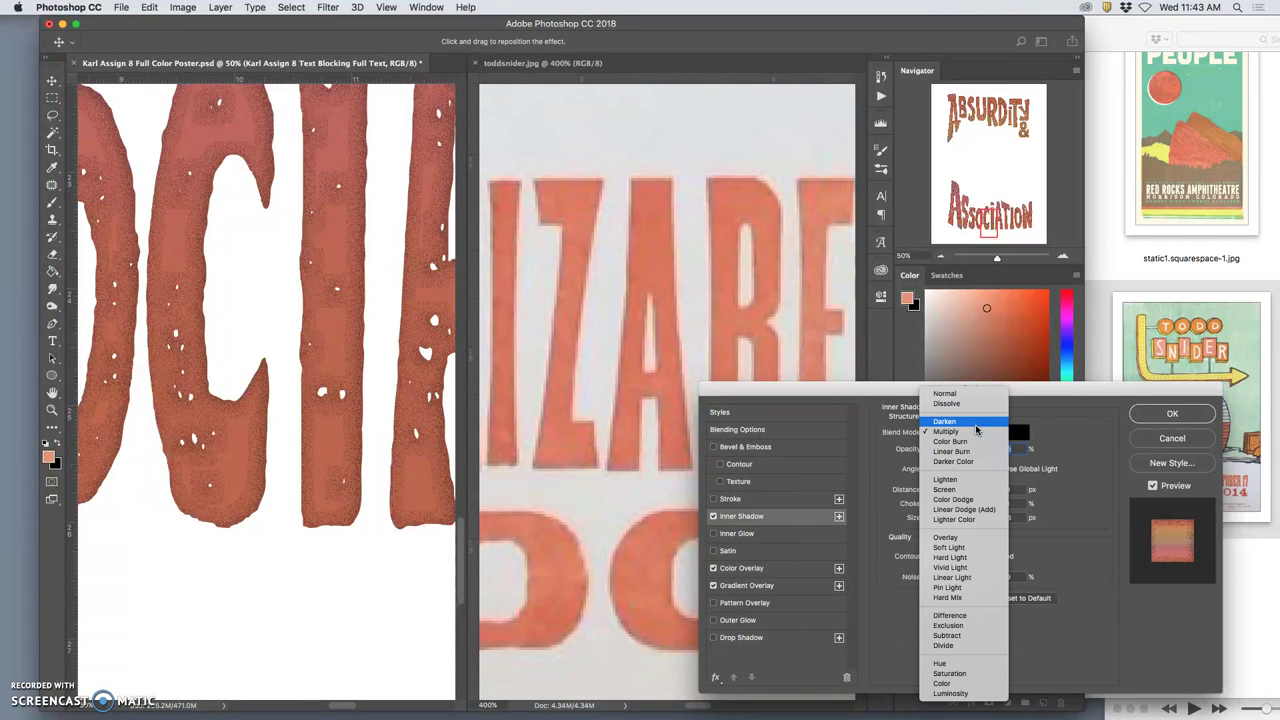
click(976, 423)
click(1017, 433)
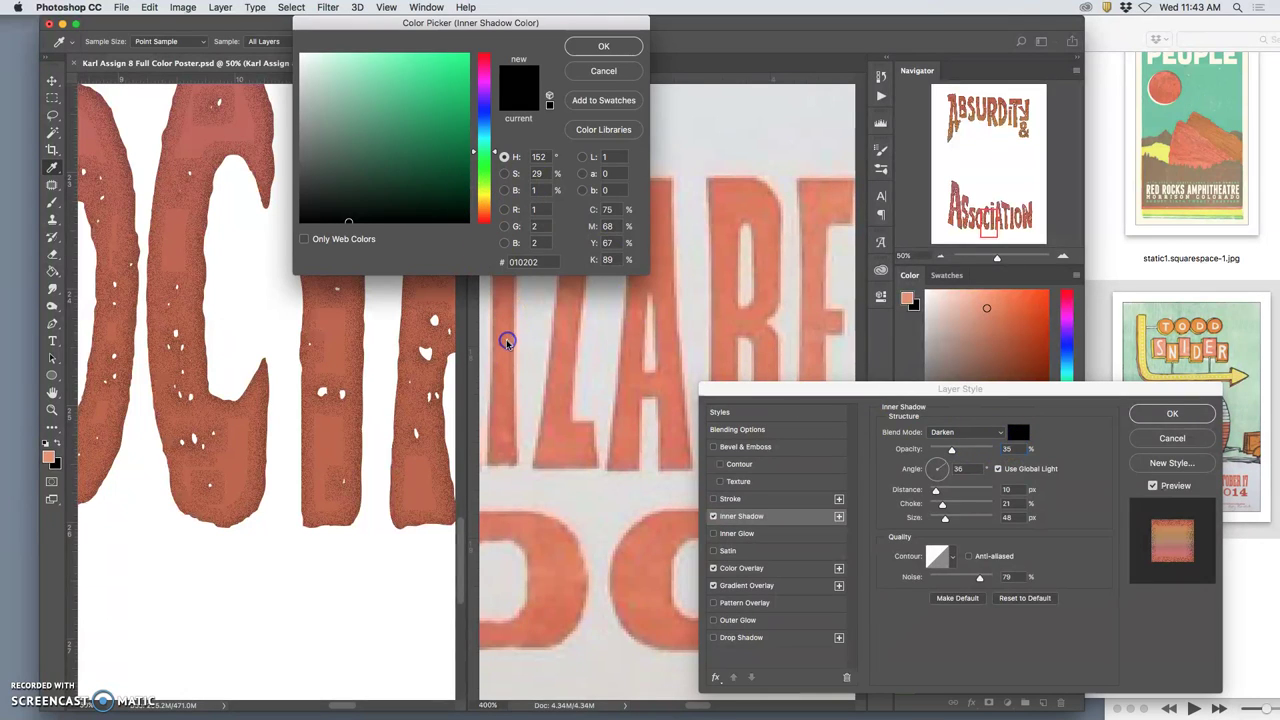
click(334, 351)
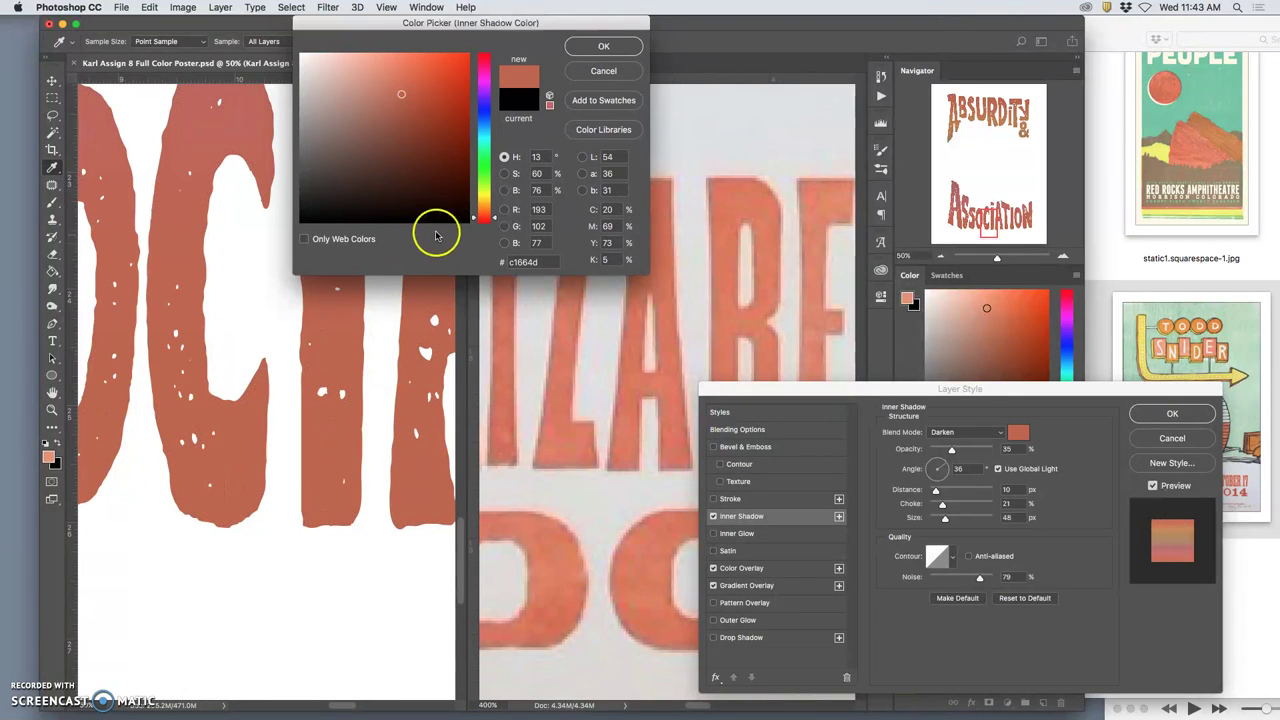
click(418, 127)
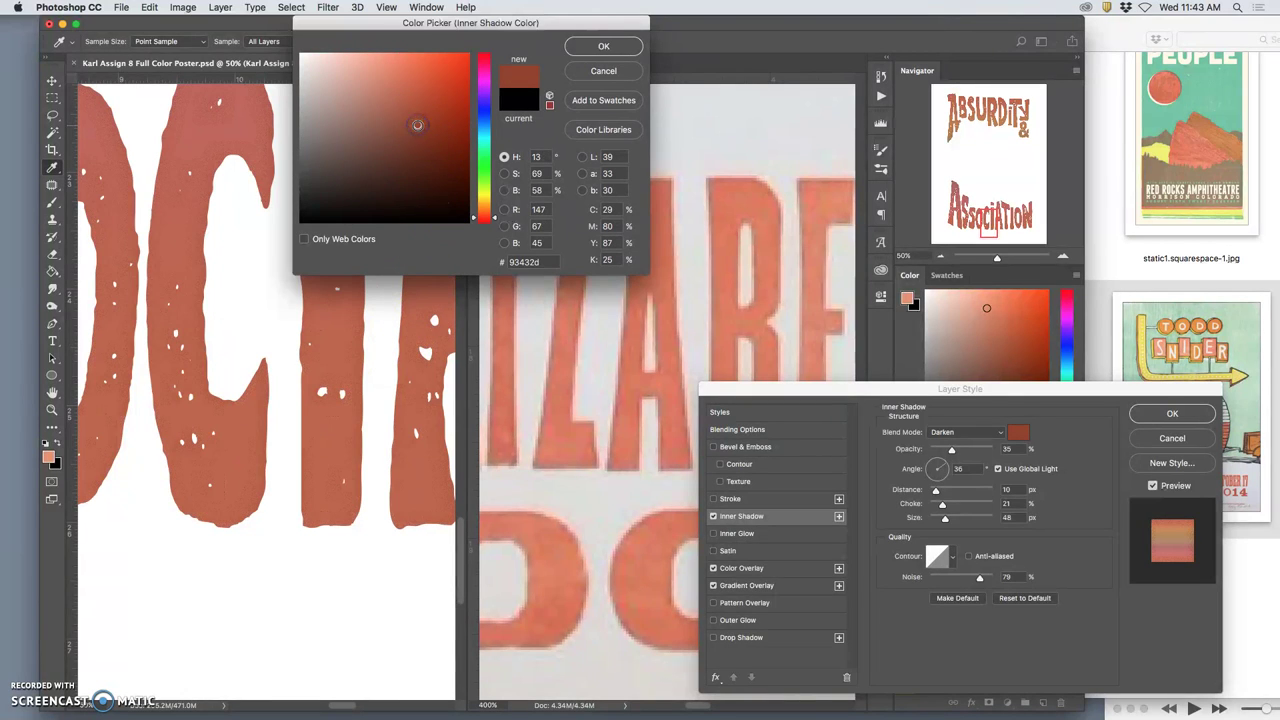
drag(415, 128, 421, 140)
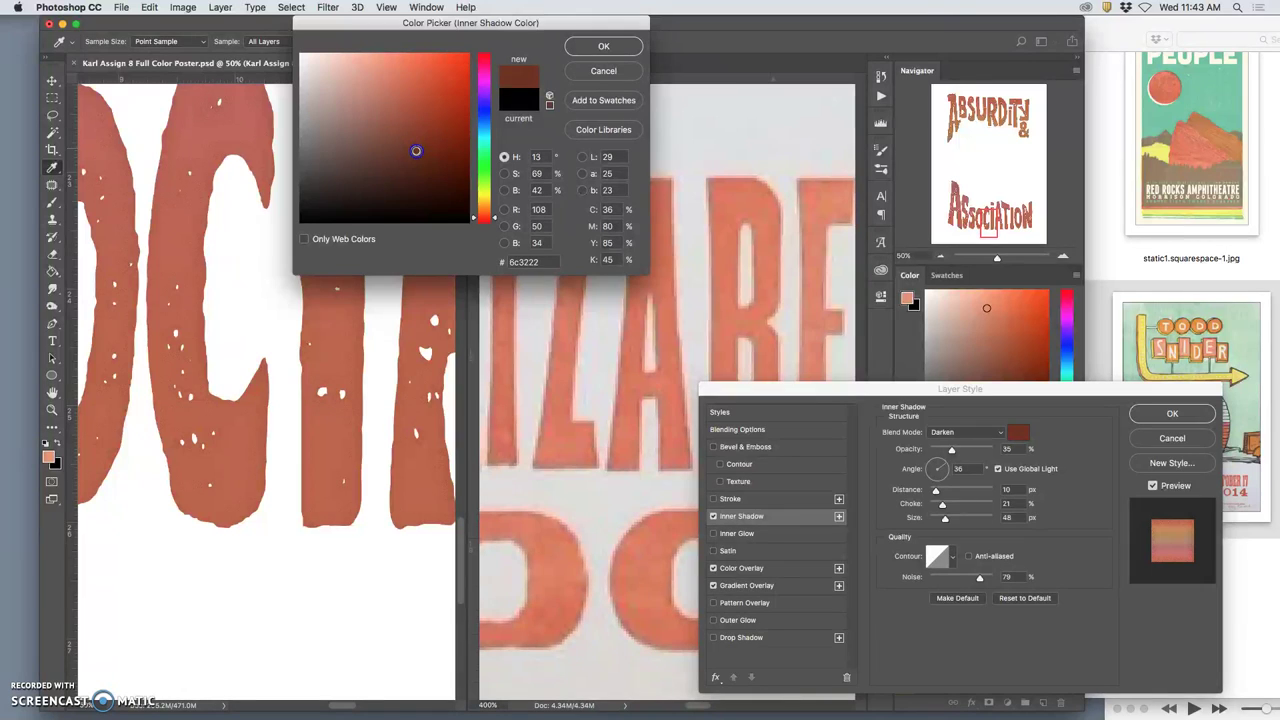
click(588, 47)
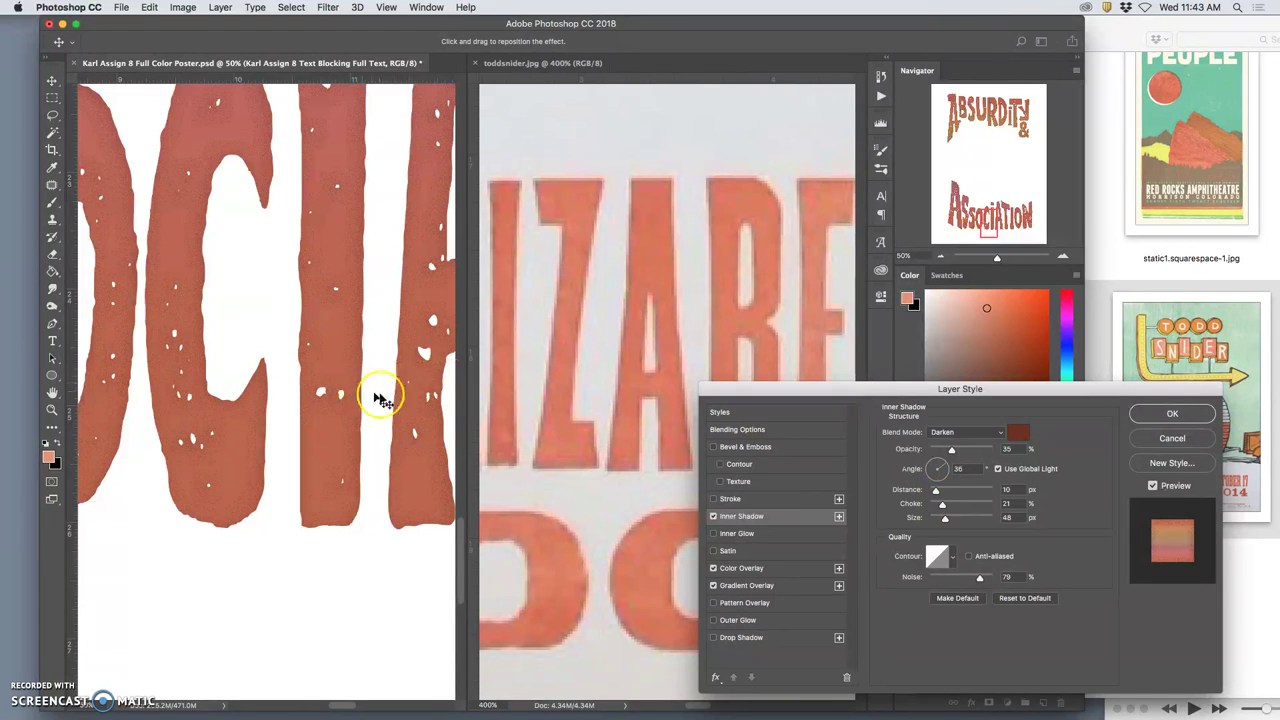
Step: Shrink the lettering's inner shadow size to about 13 px
drag(953, 518, 937, 520)
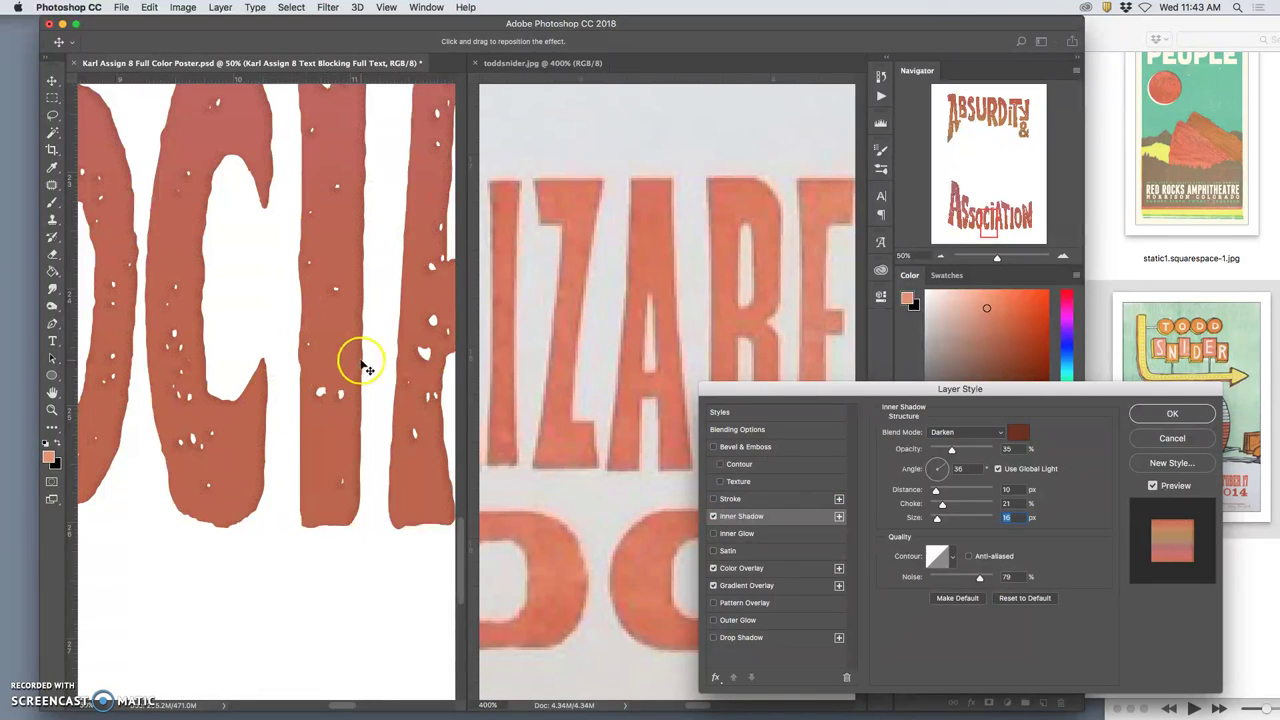
scroll(357, 357, up, 5)
scroll(357, 357, right, 5)
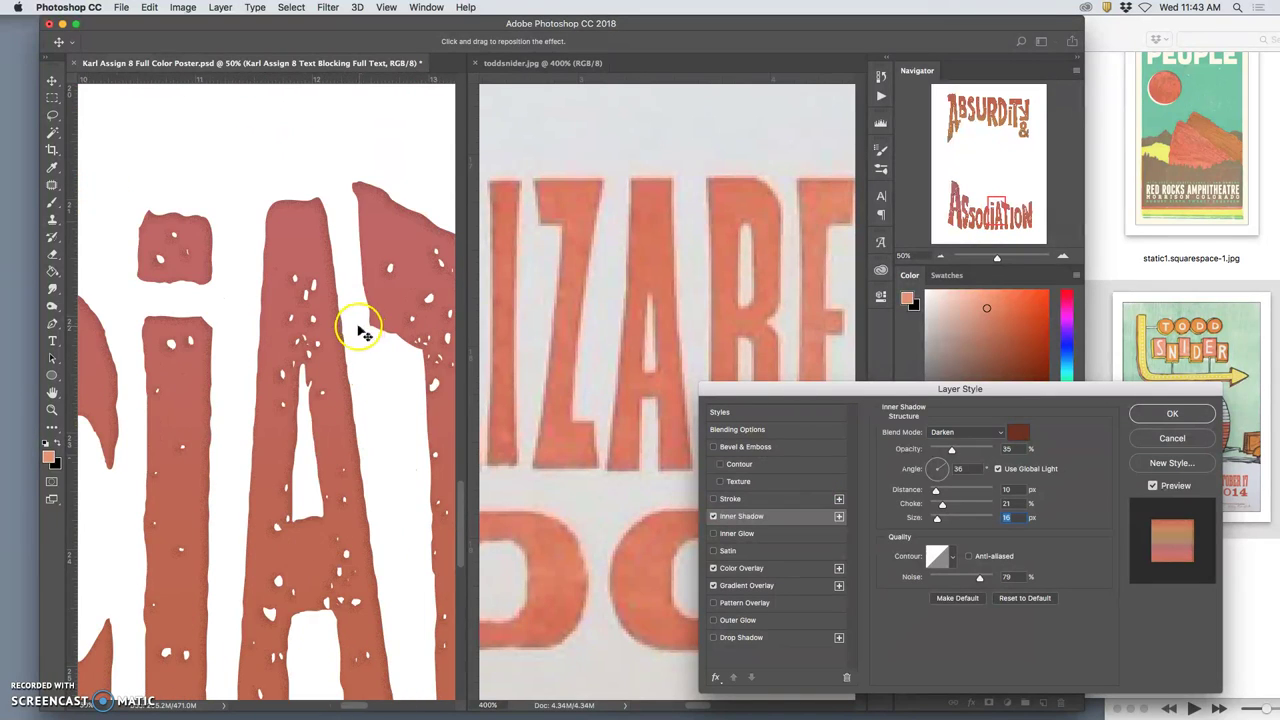
scroll(358, 326, down, 5)
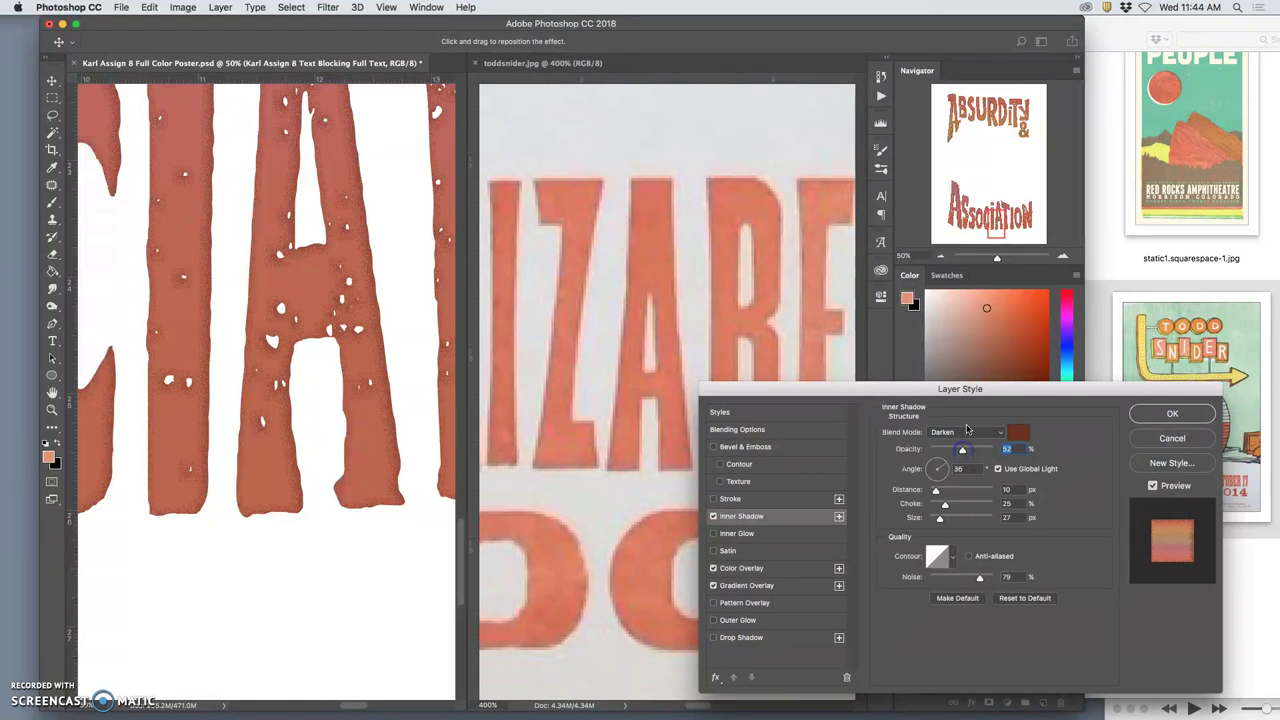
Step: Set the inner shadow blend mode to Overlay and inspect the lettering on the canvas
click(973, 432)
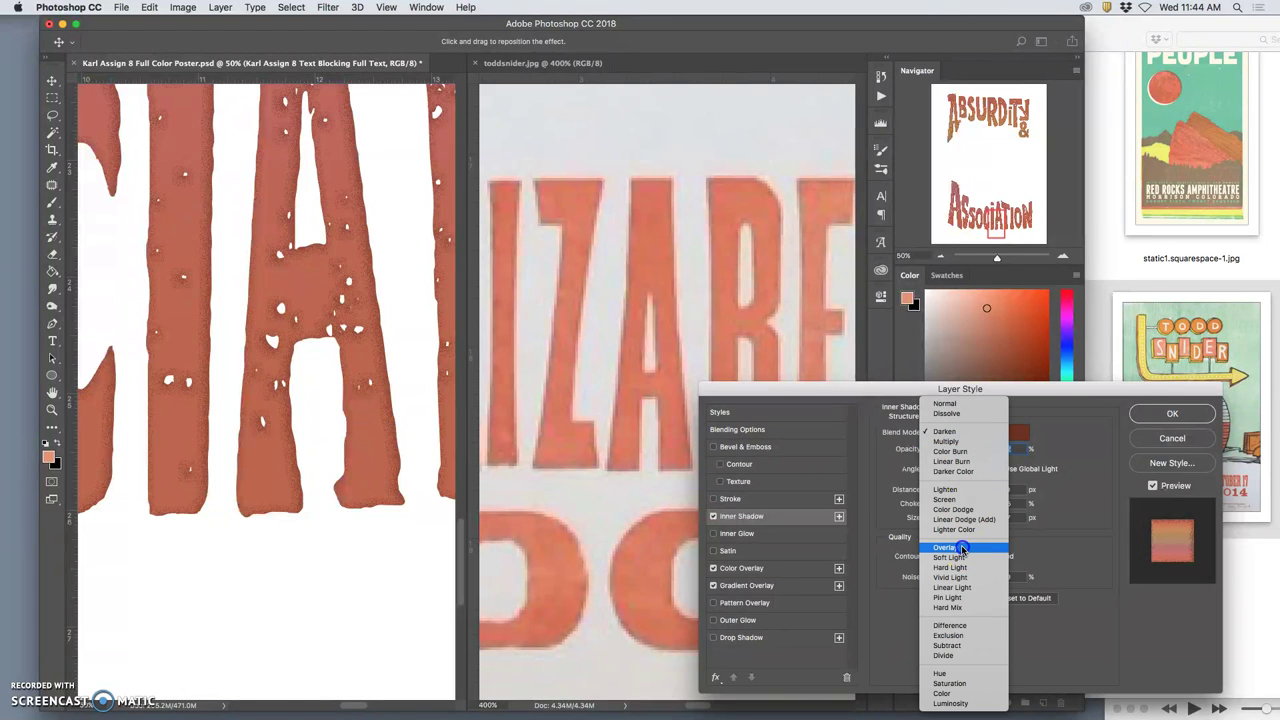
scroll(962, 548, down, 1)
click(945, 526)
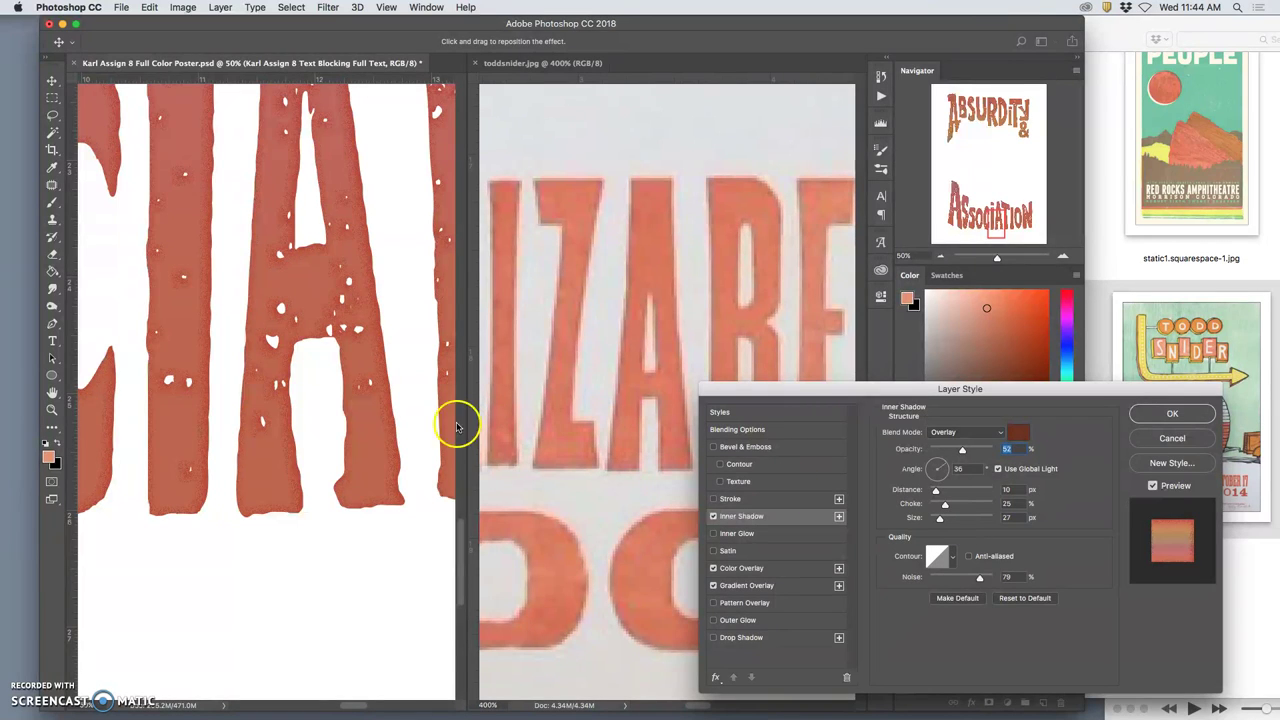
scroll(440, 428, left, 2)
scroll(440, 428, right, 10)
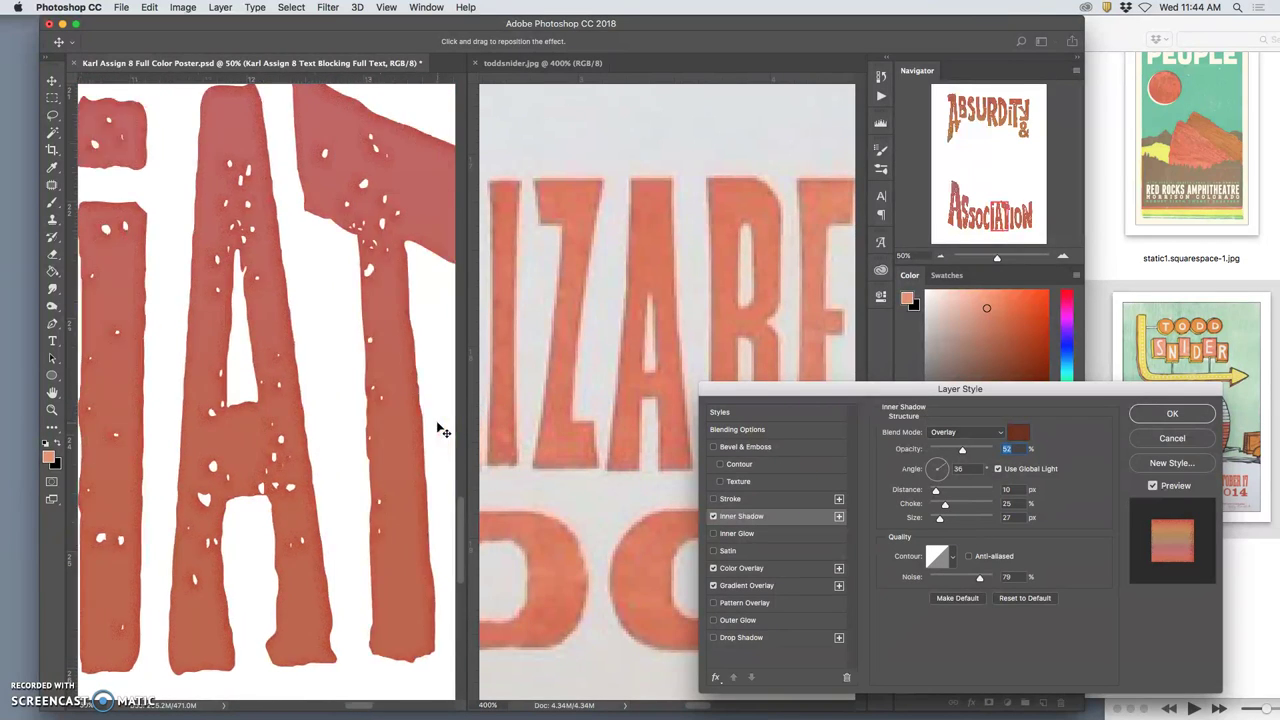
scroll(440, 428, up, 10)
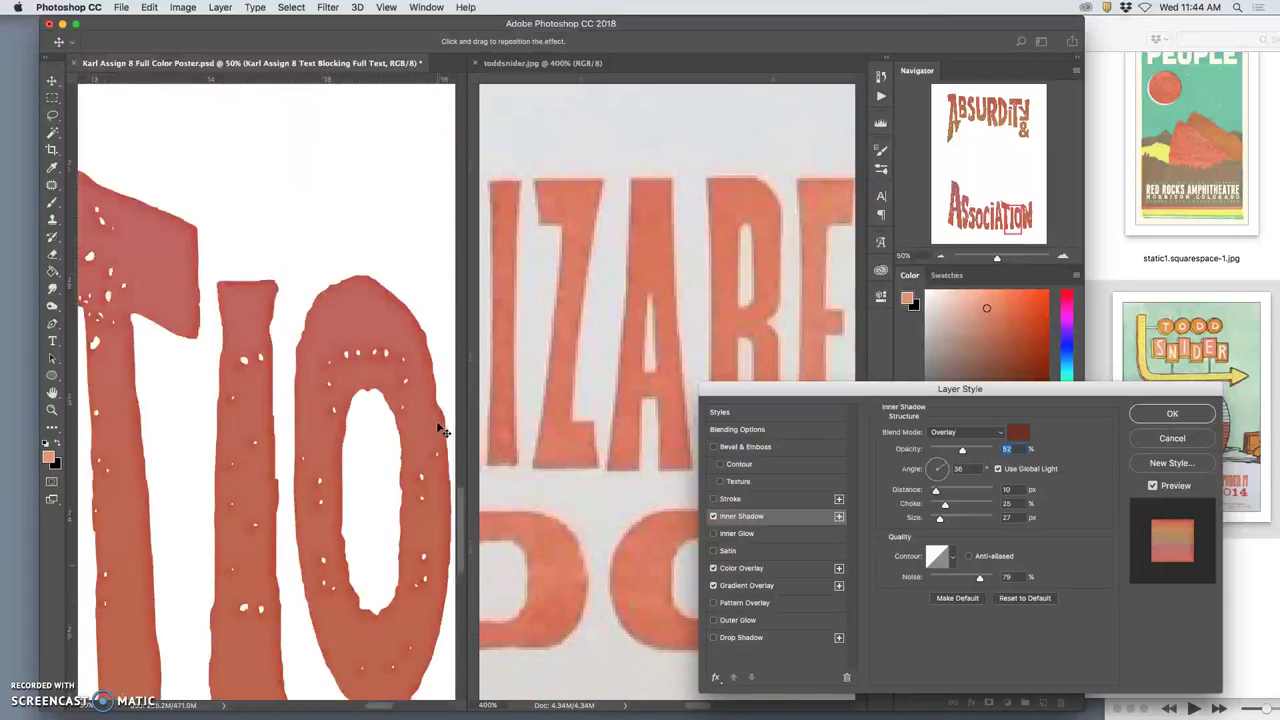
scroll(440, 428, up, 10)
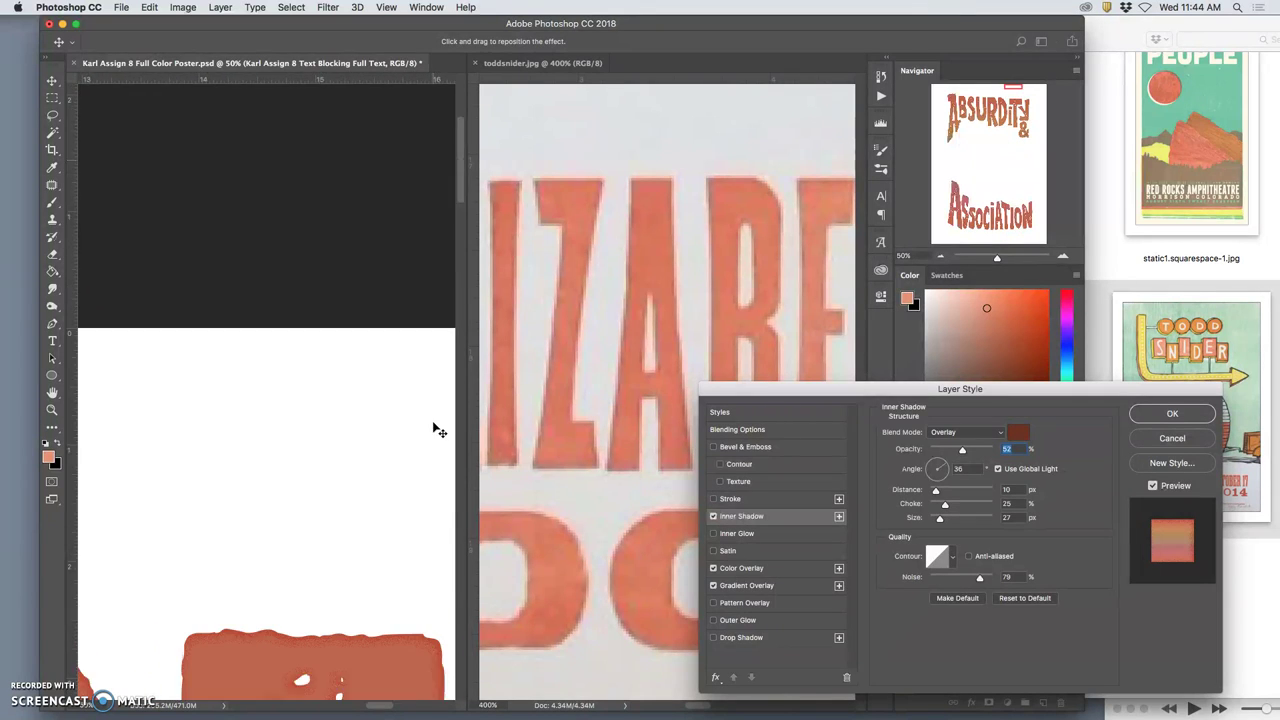
scroll(412, 430, left, 10)
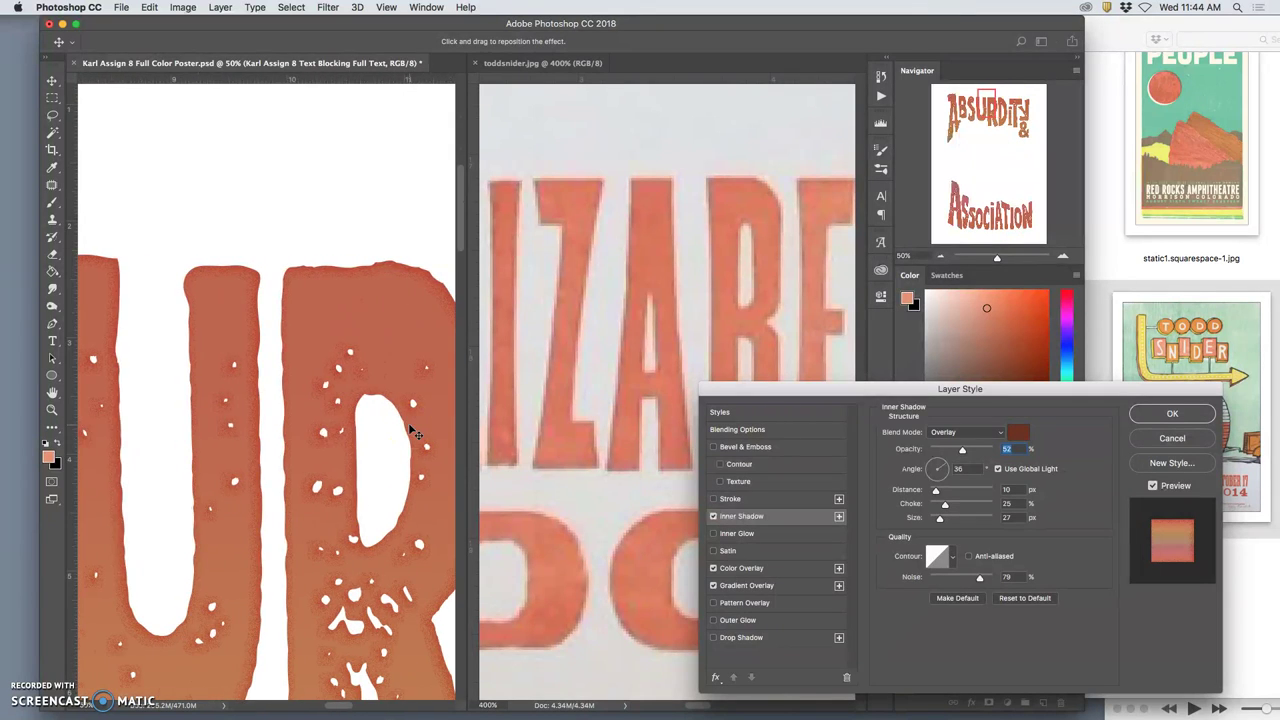
scroll(412, 430, right, 5)
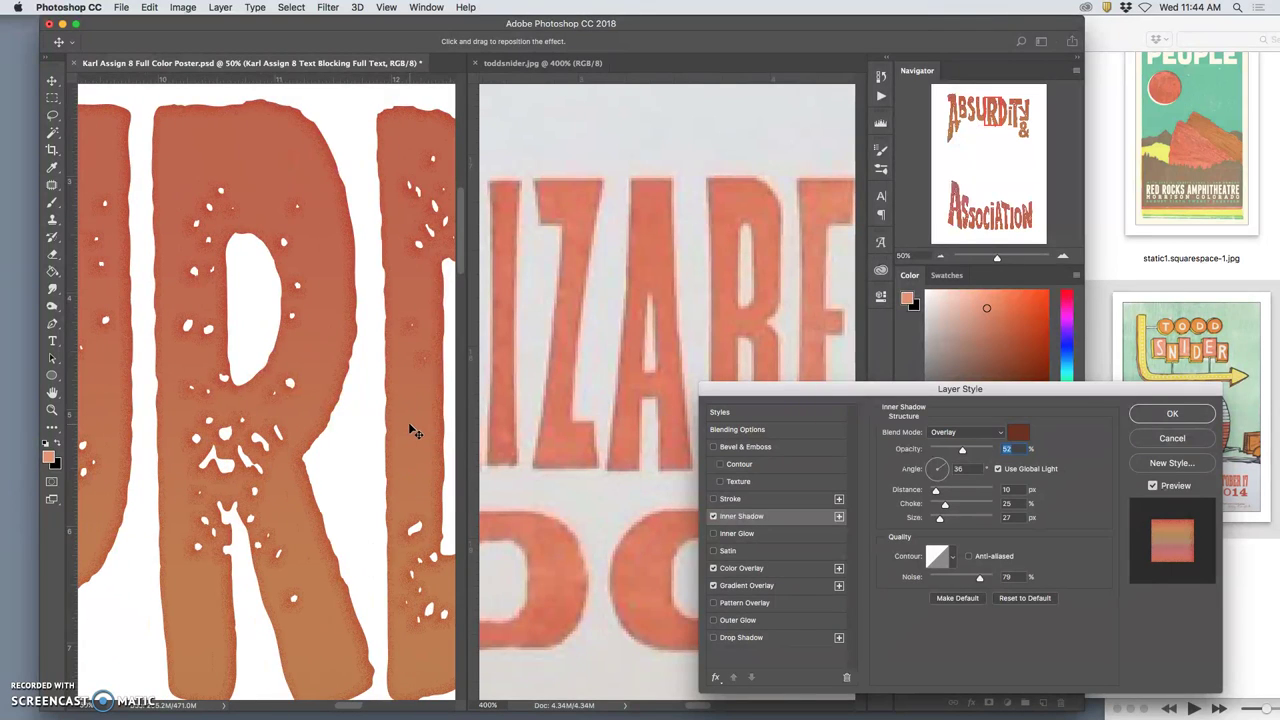
scroll(409, 422, down, 6)
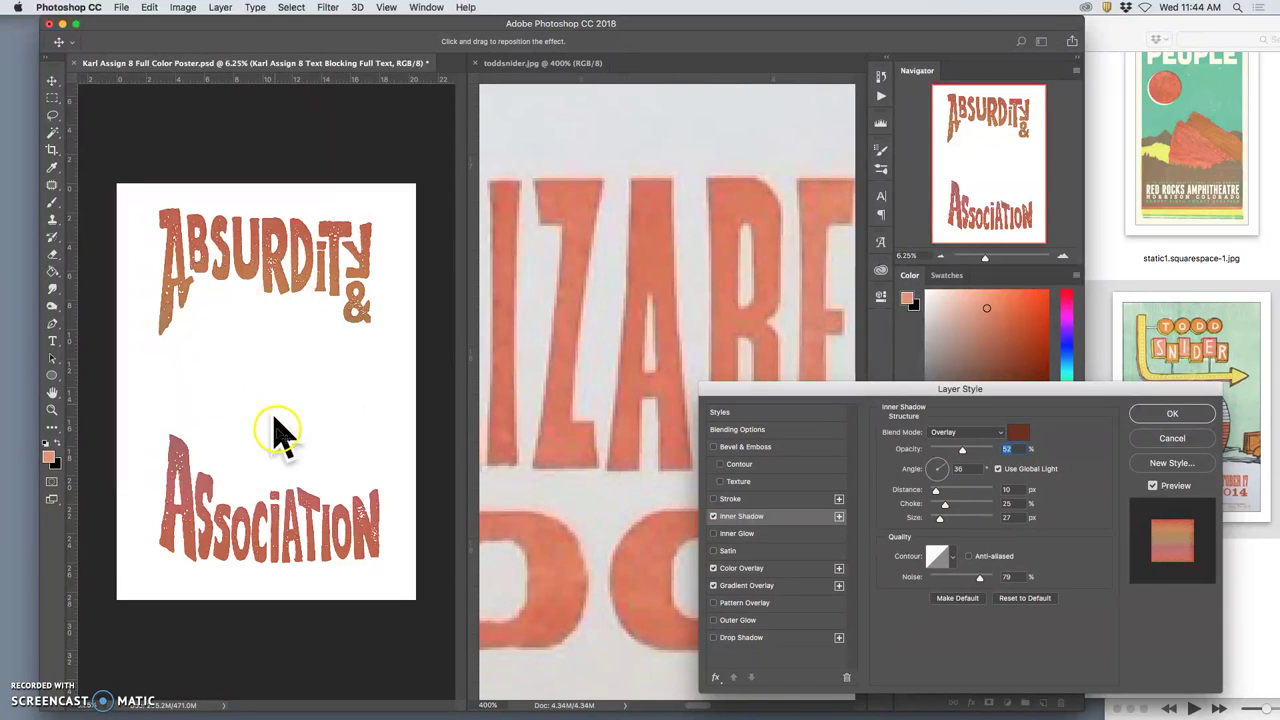
scroll(416, 396, up, 1)
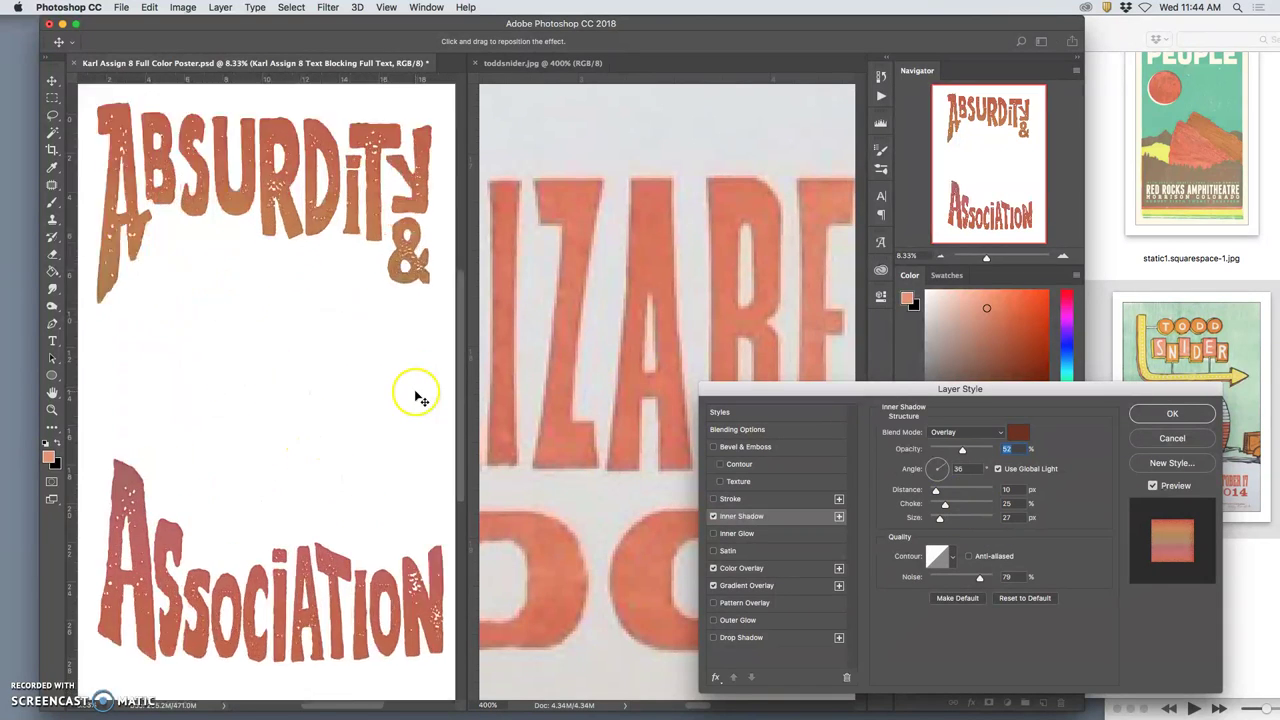
scroll(352, 381, up, 5)
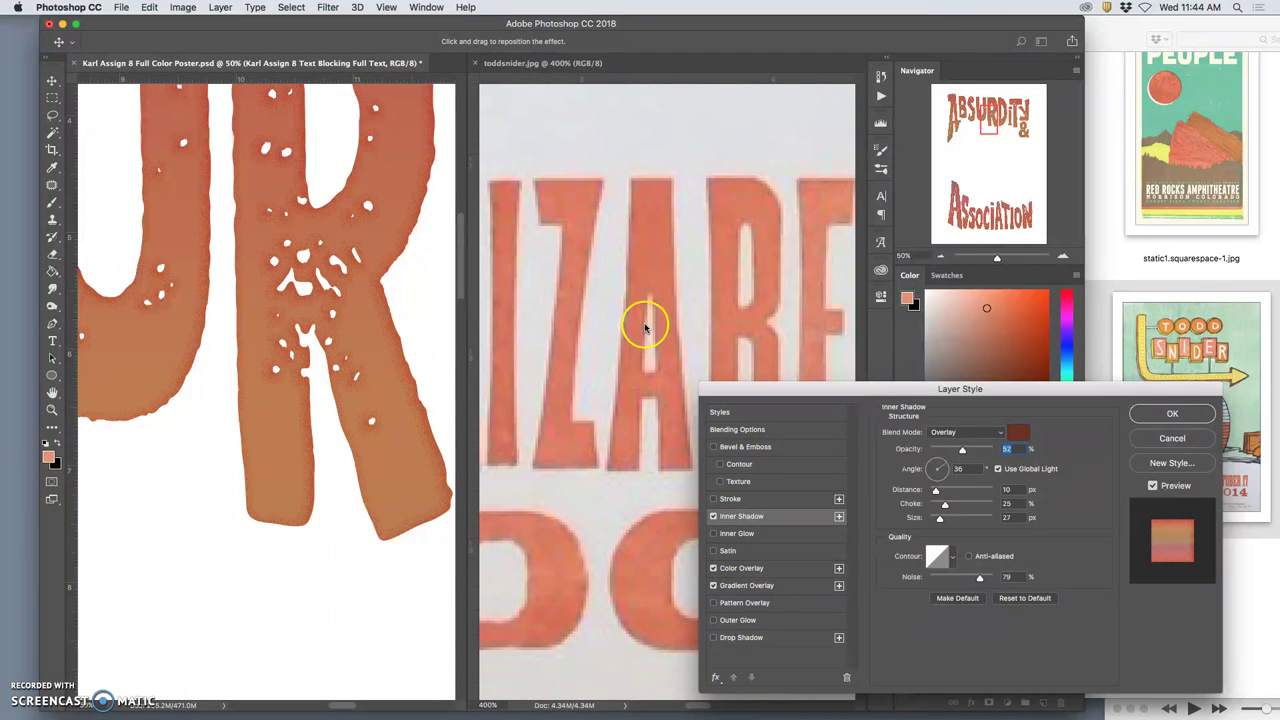
Step: Turn on Satin for the lettering and give it a pale pink colour
click(714, 551)
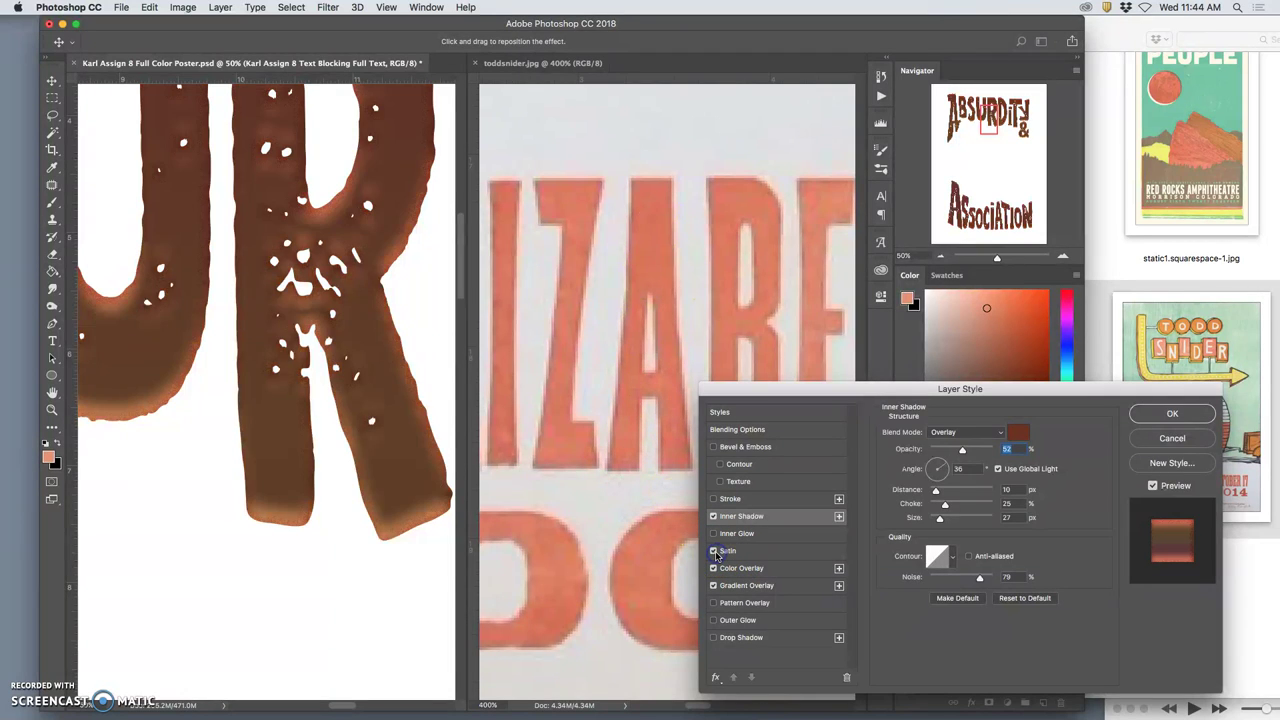
key(super+minus)
key(super+minus)
key(super+minus)
key(super+minus)
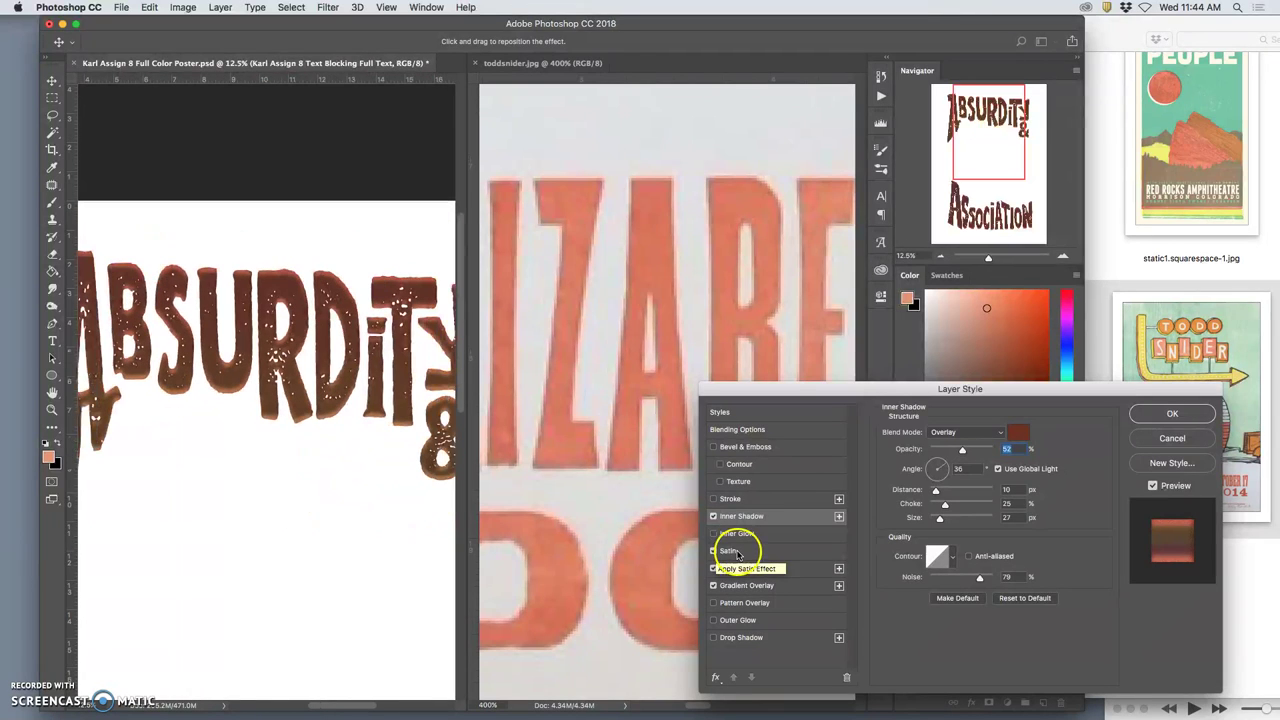
click(728, 551)
click(1012, 433)
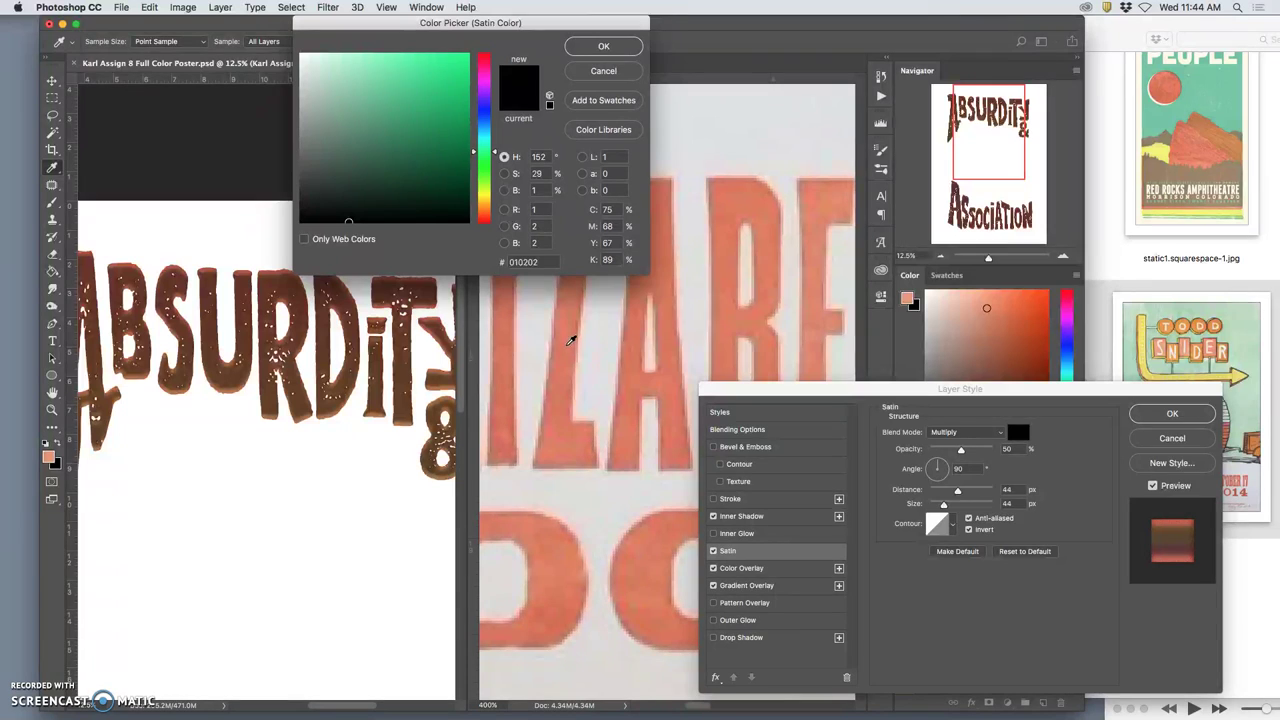
click(483, 214)
click(366, 102)
drag(366, 102, 357, 88)
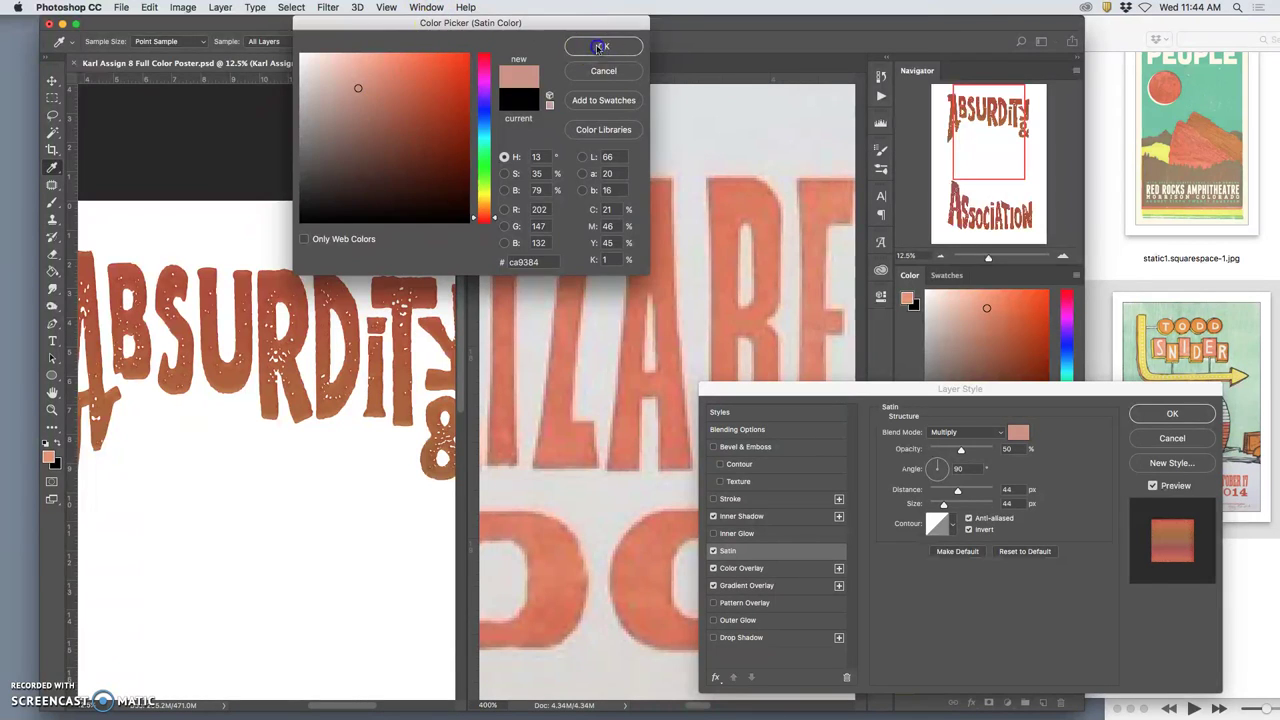
click(598, 47)
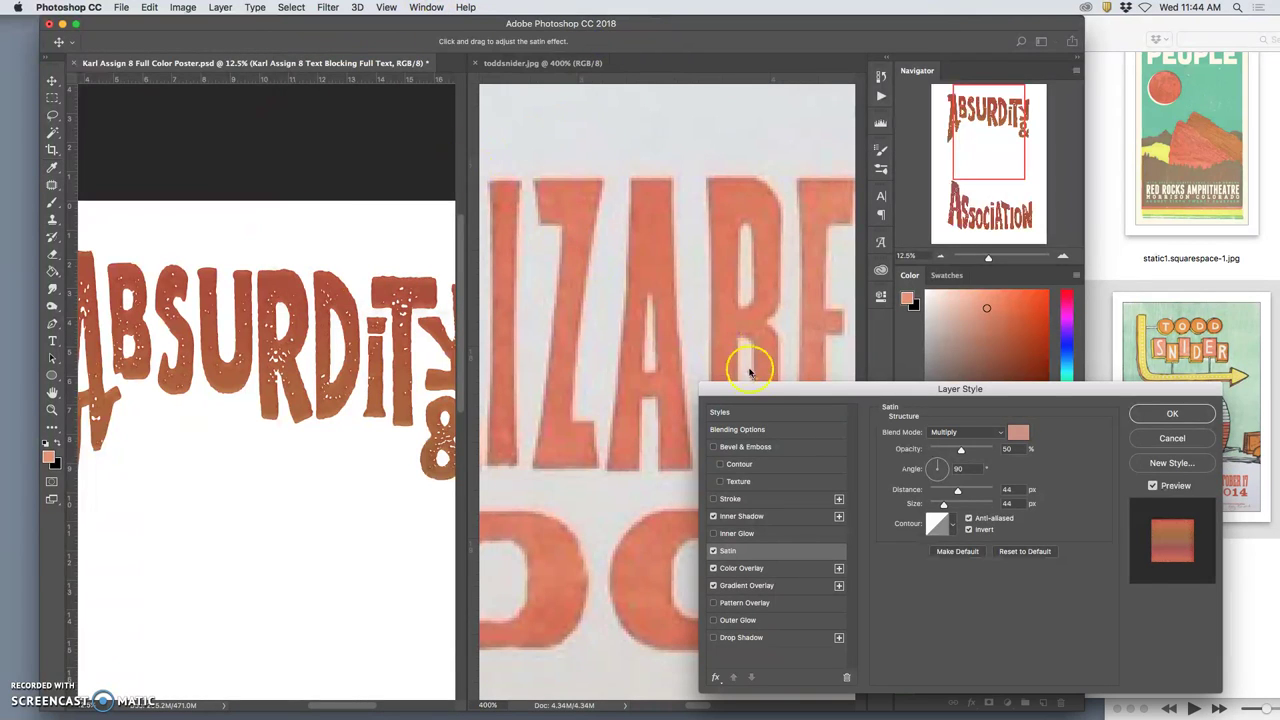
Step: Set the satin blend mode to Overlay, comparing the lettering with satin off and on
click(713, 550)
click(713, 550)
click(945, 432)
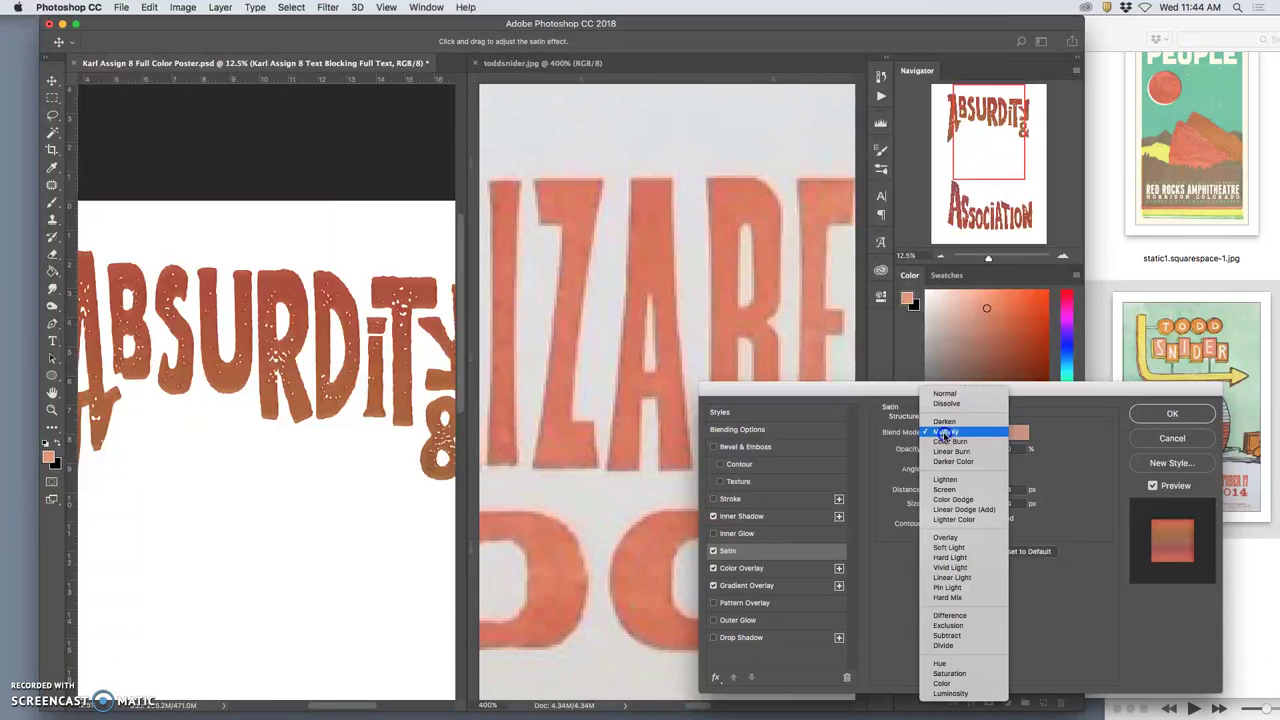
click(945, 538)
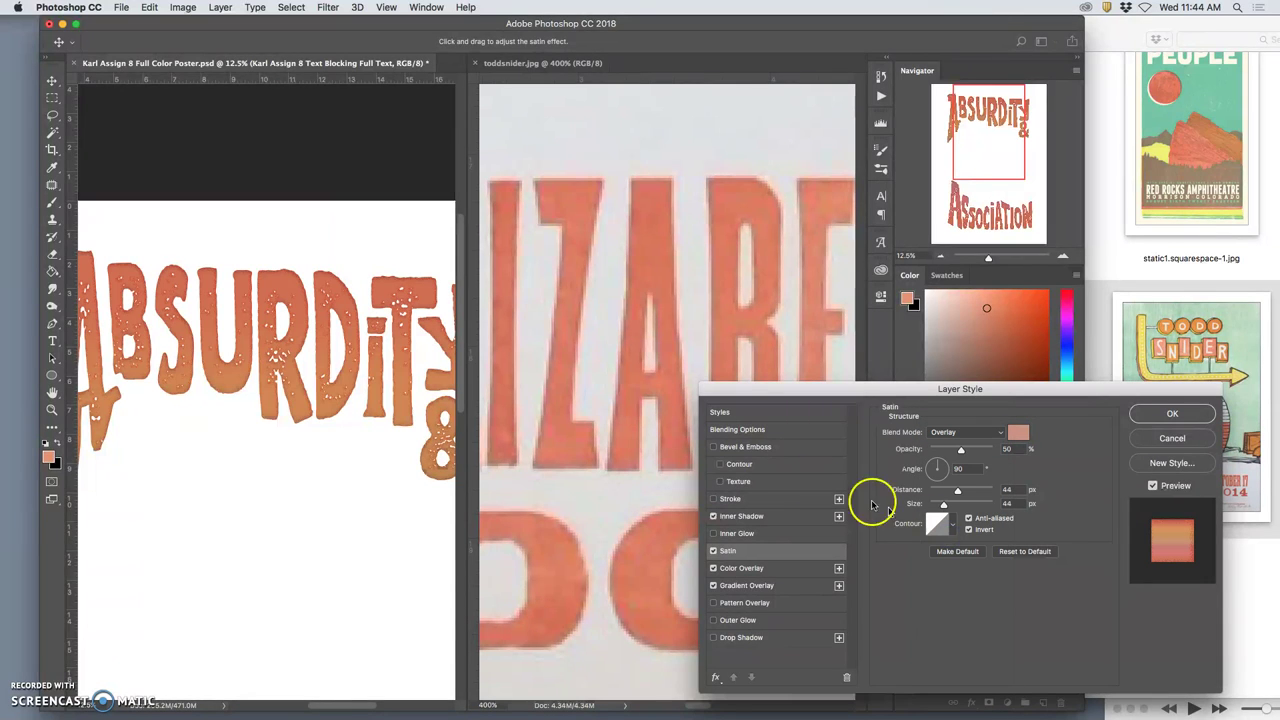
click(713, 550)
click(713, 550)
Step: Inspect the lettering across the poster, comparing it with and without the satin effect
scroll(343, 254, down, 1)
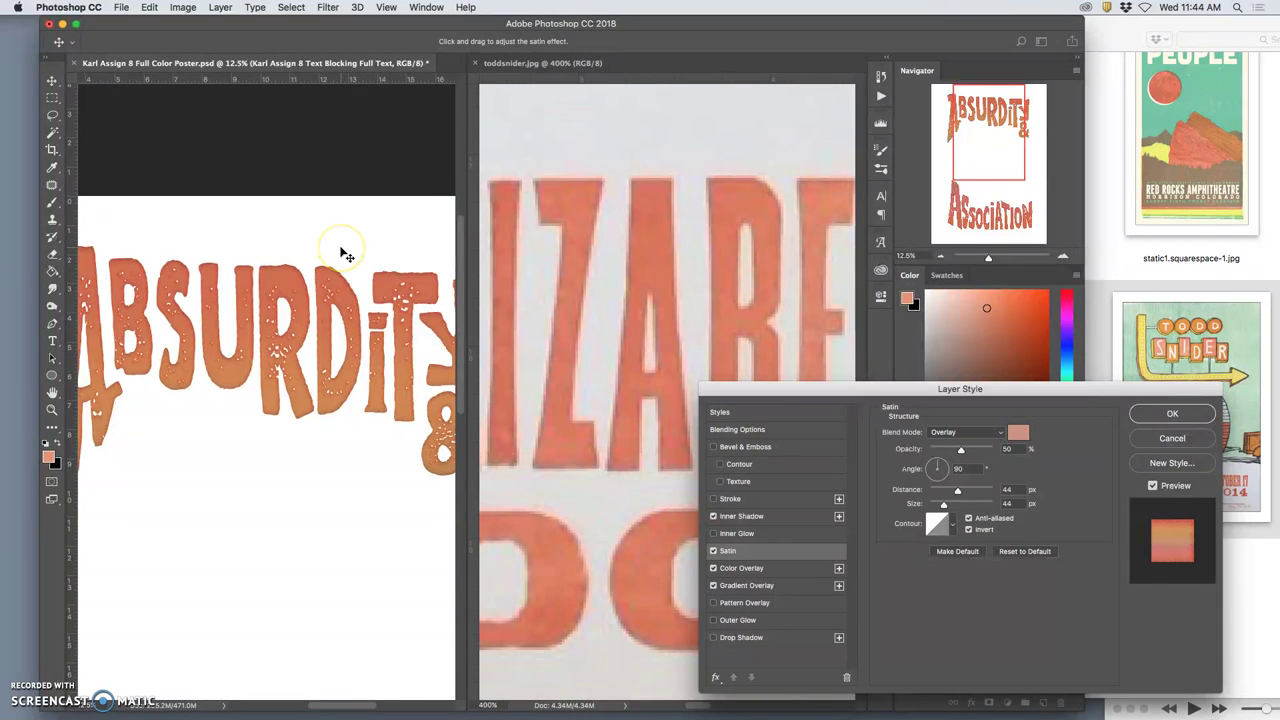
scroll(343, 254, up, 4)
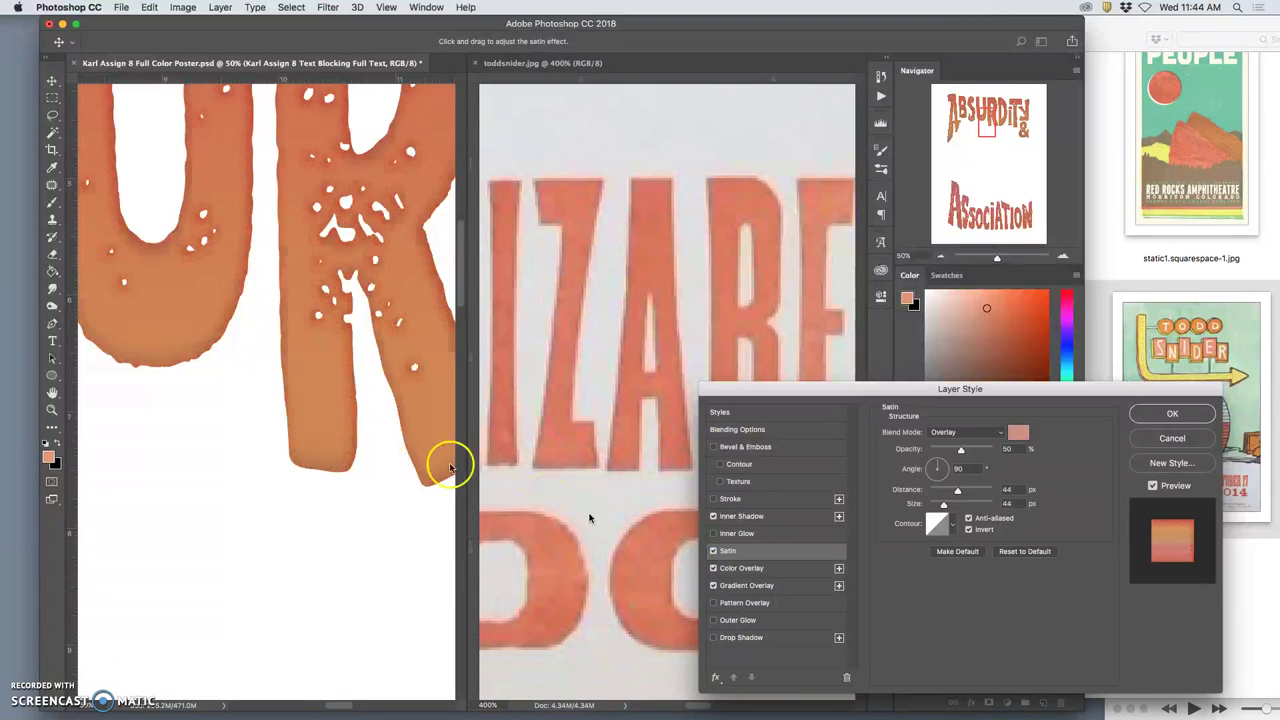
scroll(309, 429, left, 6)
scroll(309, 429, left, 6)
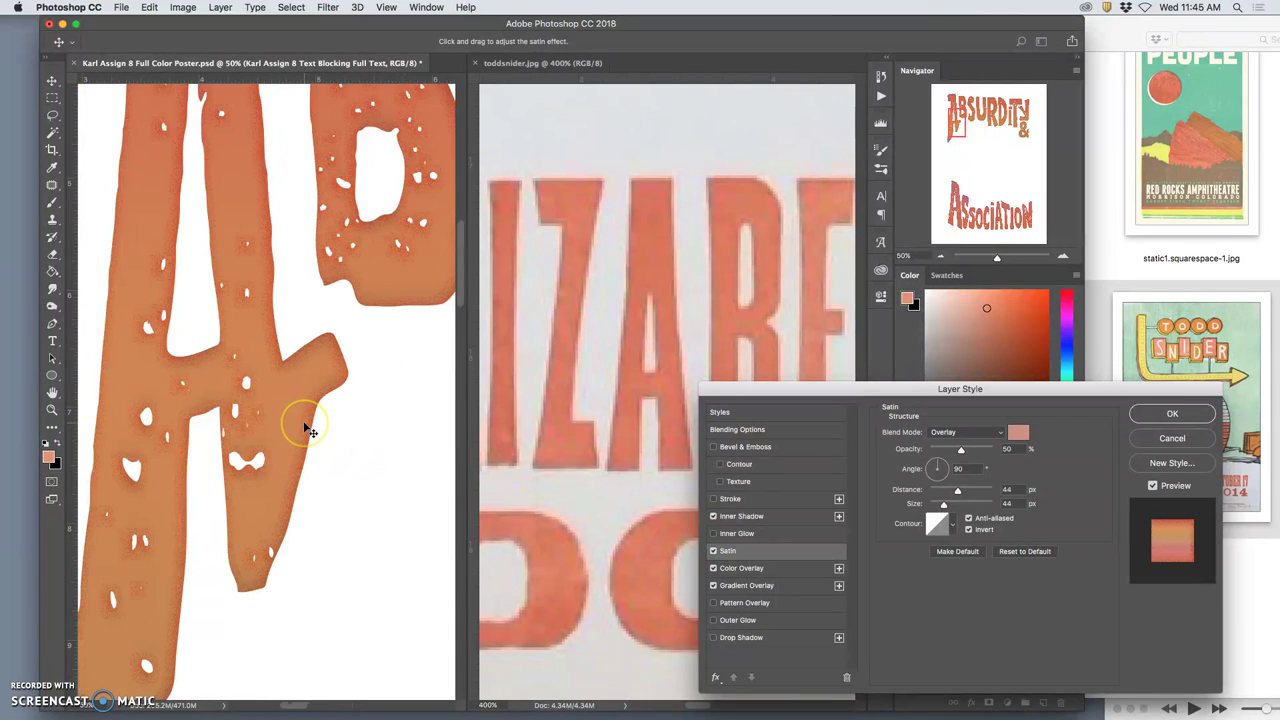
scroll(309, 429, down, 3)
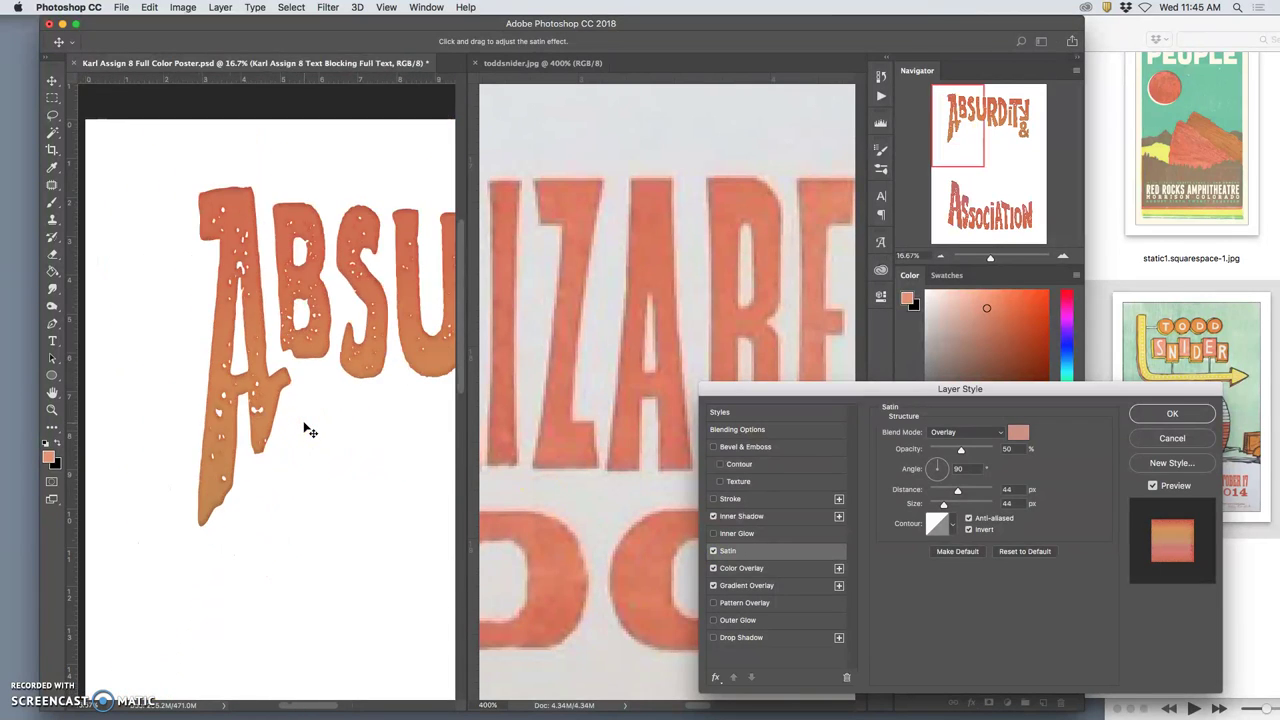
scroll(309, 429, down, 10)
scroll(309, 429, right, 6)
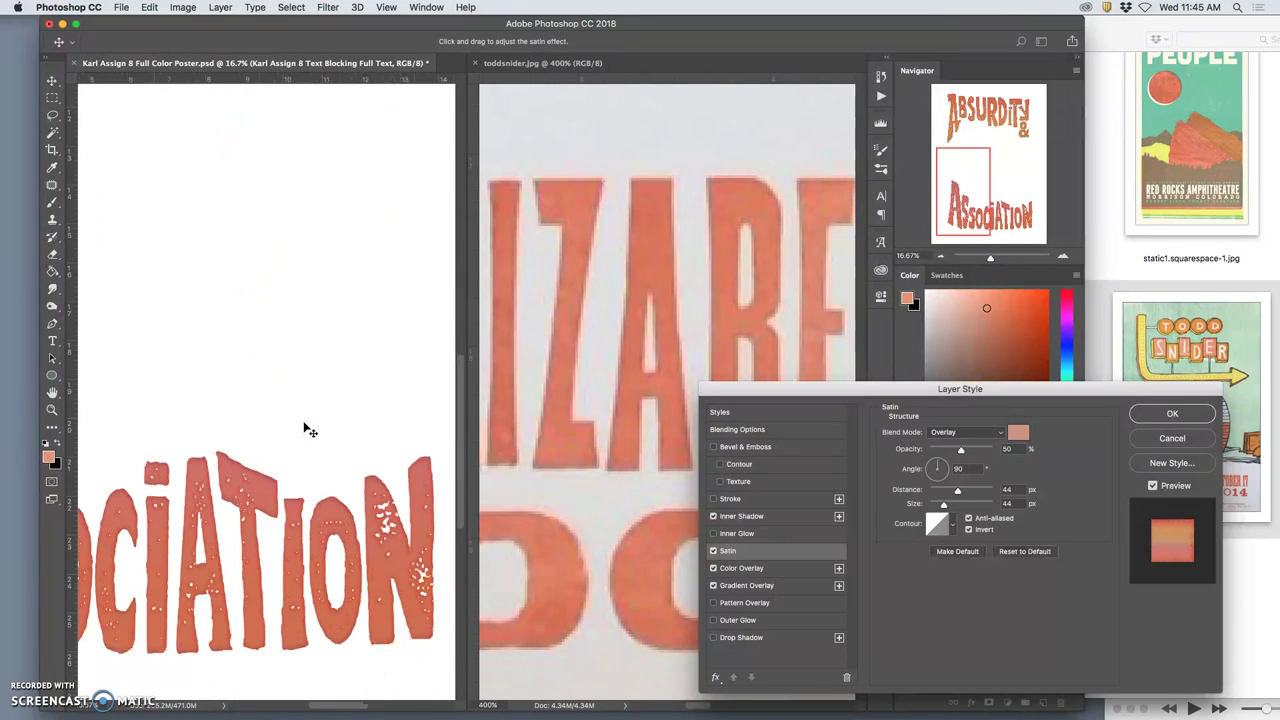
scroll(309, 429, down, 4)
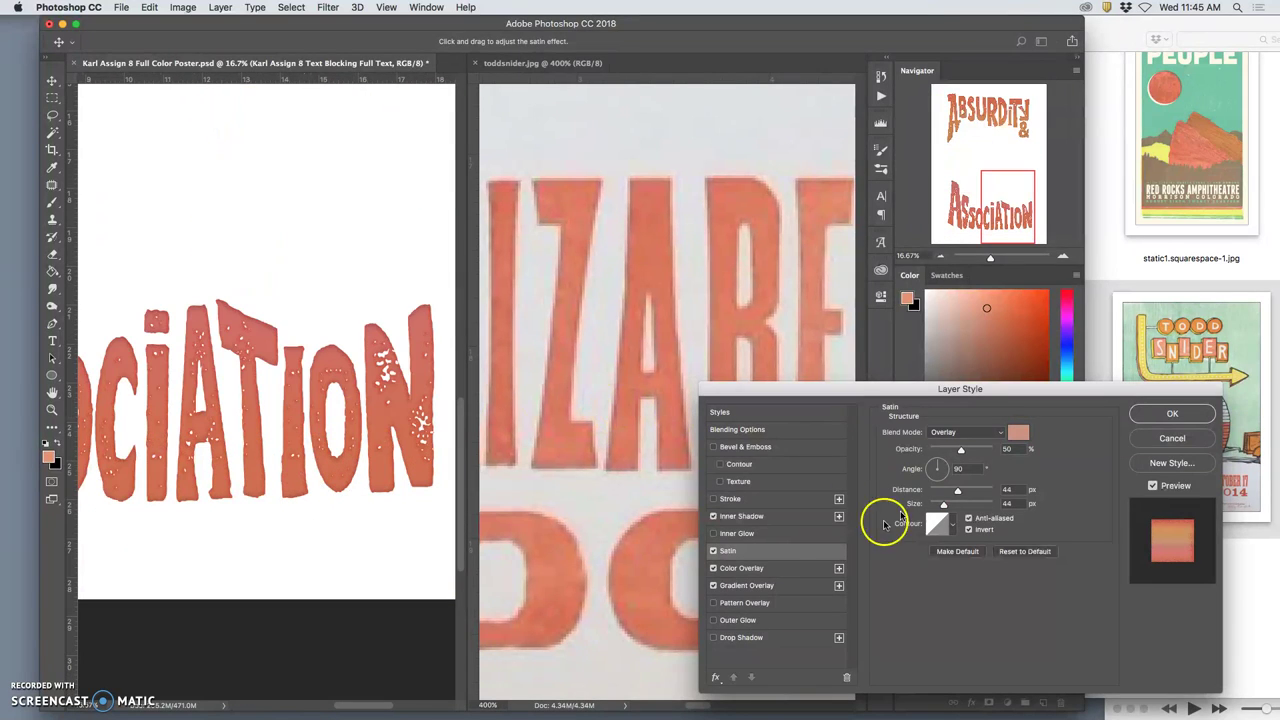
click(714, 552)
click(714, 552)
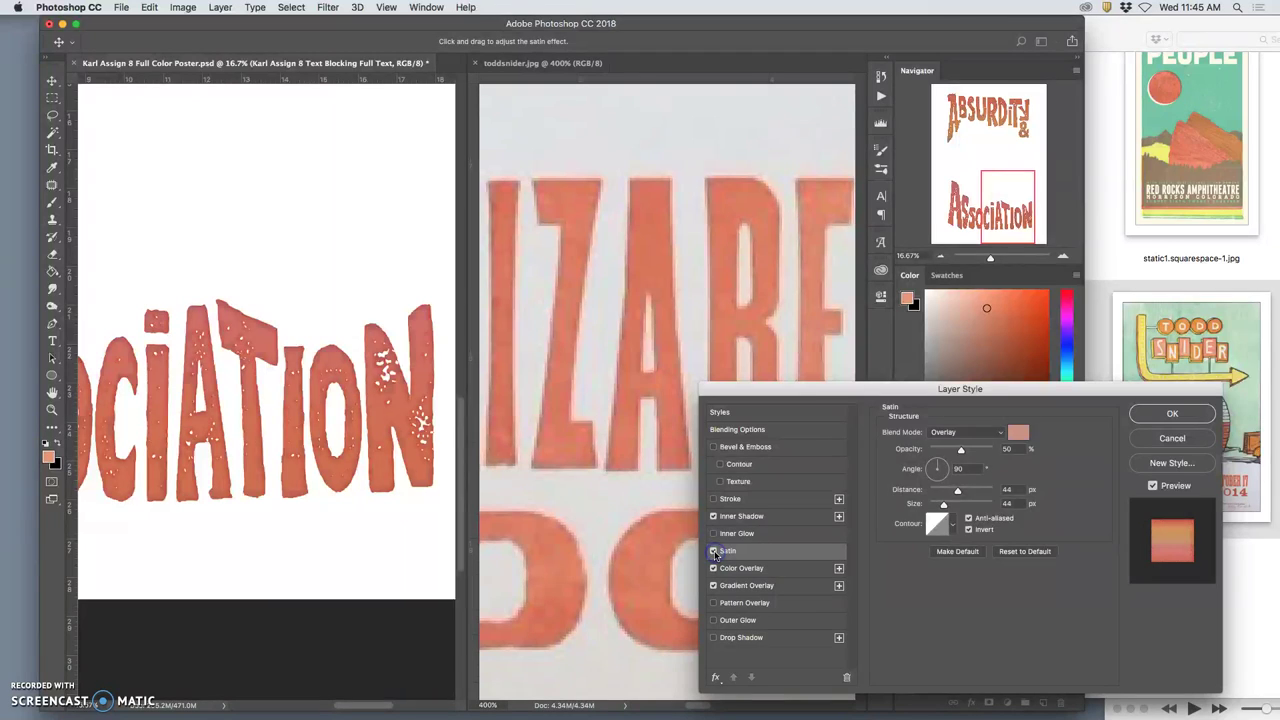
click(714, 552)
click(714, 552)
Step: Zoom out to view the whole poster with the satin applied
key(super+minus)
key(super+minus)
key(super+minus)
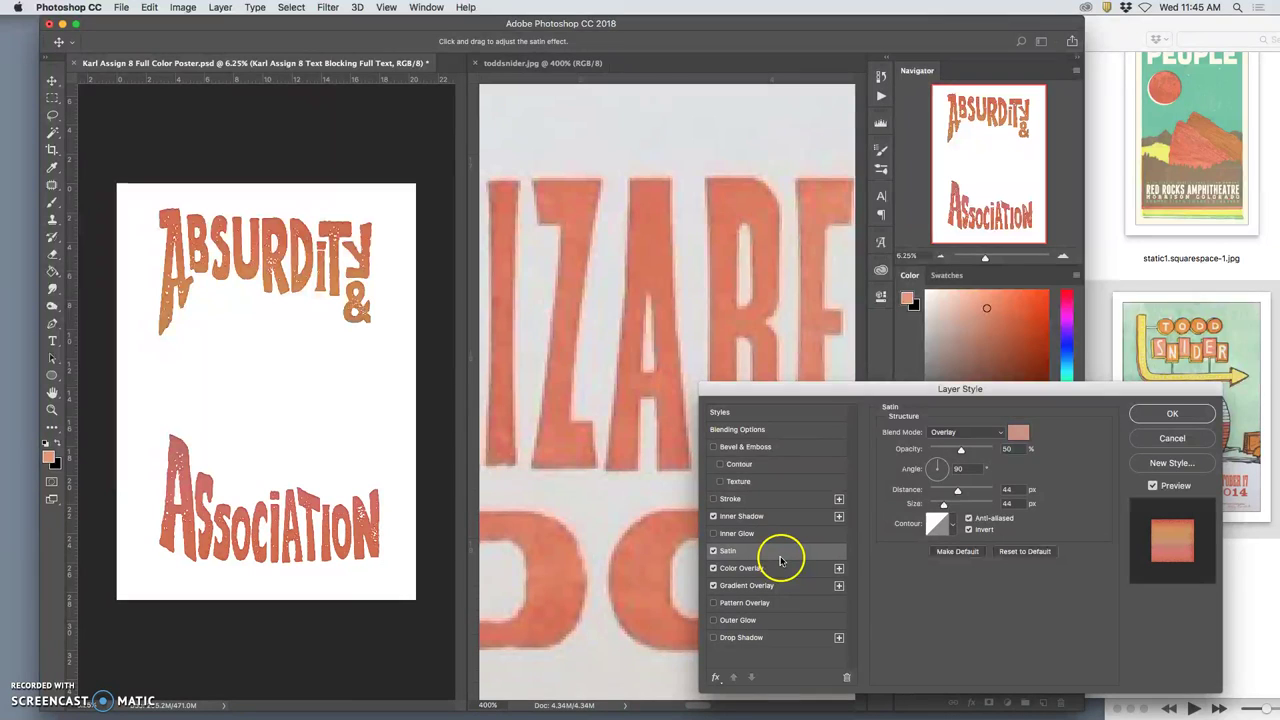
scroll(329, 437, up, 5)
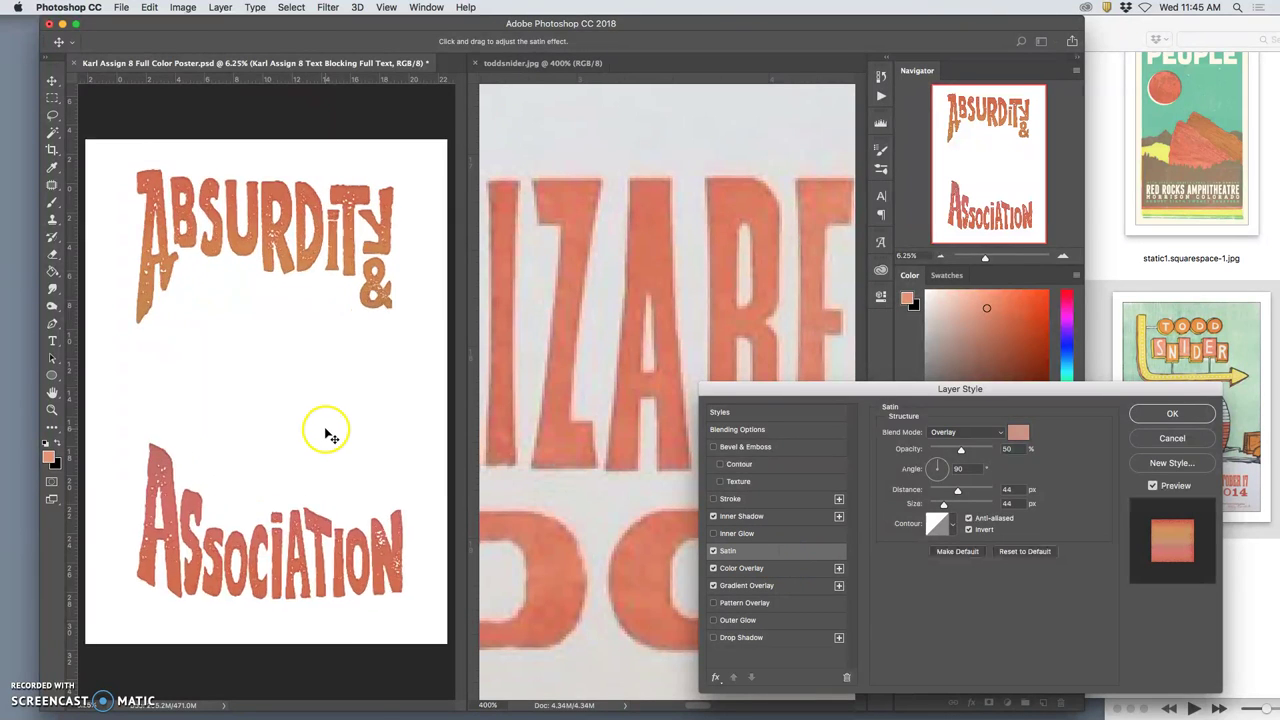
scroll(323, 430, up, 3)
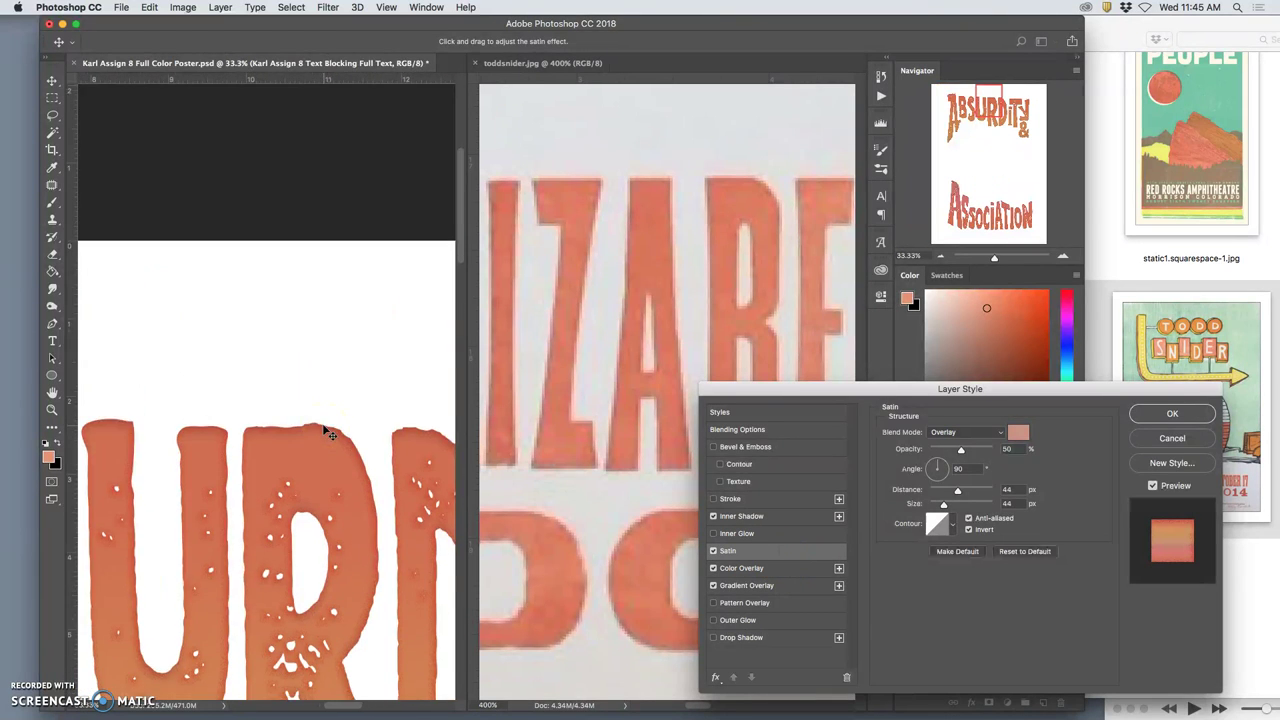
scroll(322, 422, down, 2)
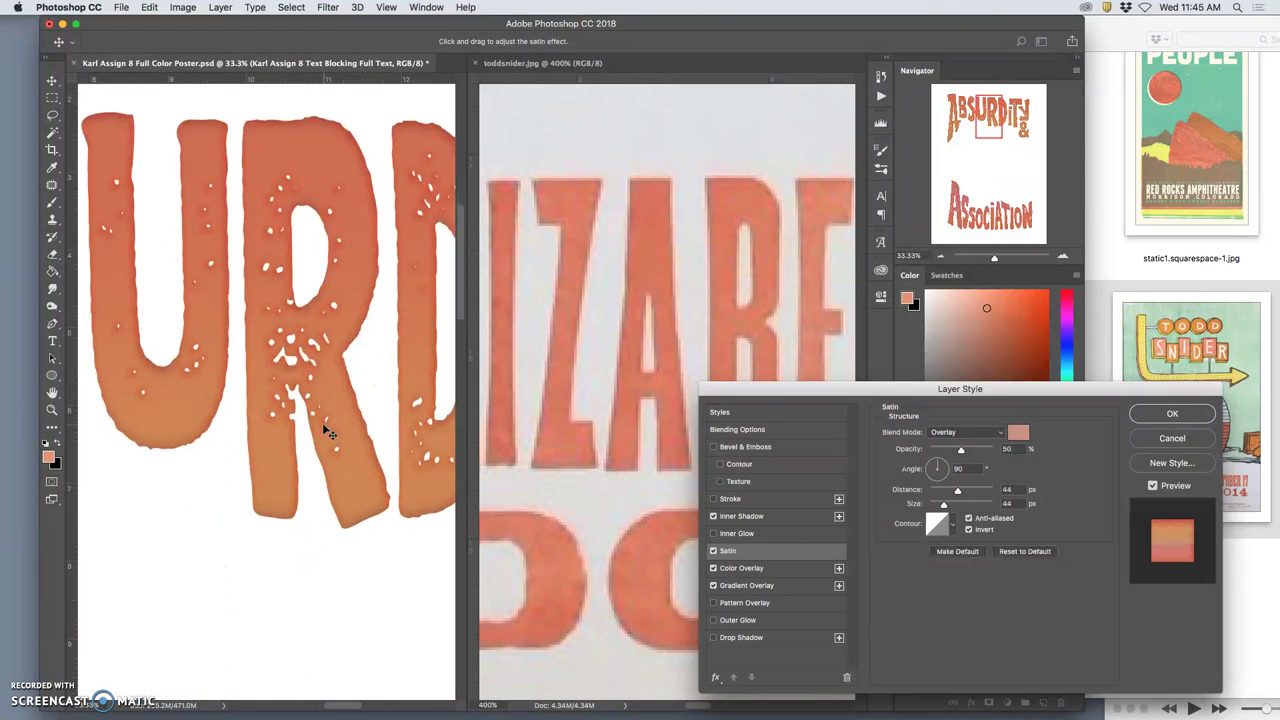
Step: Apply a white Normal inner glow: 26% opacity, 36% noise, 4% choke, 76 px size
click(714, 535)
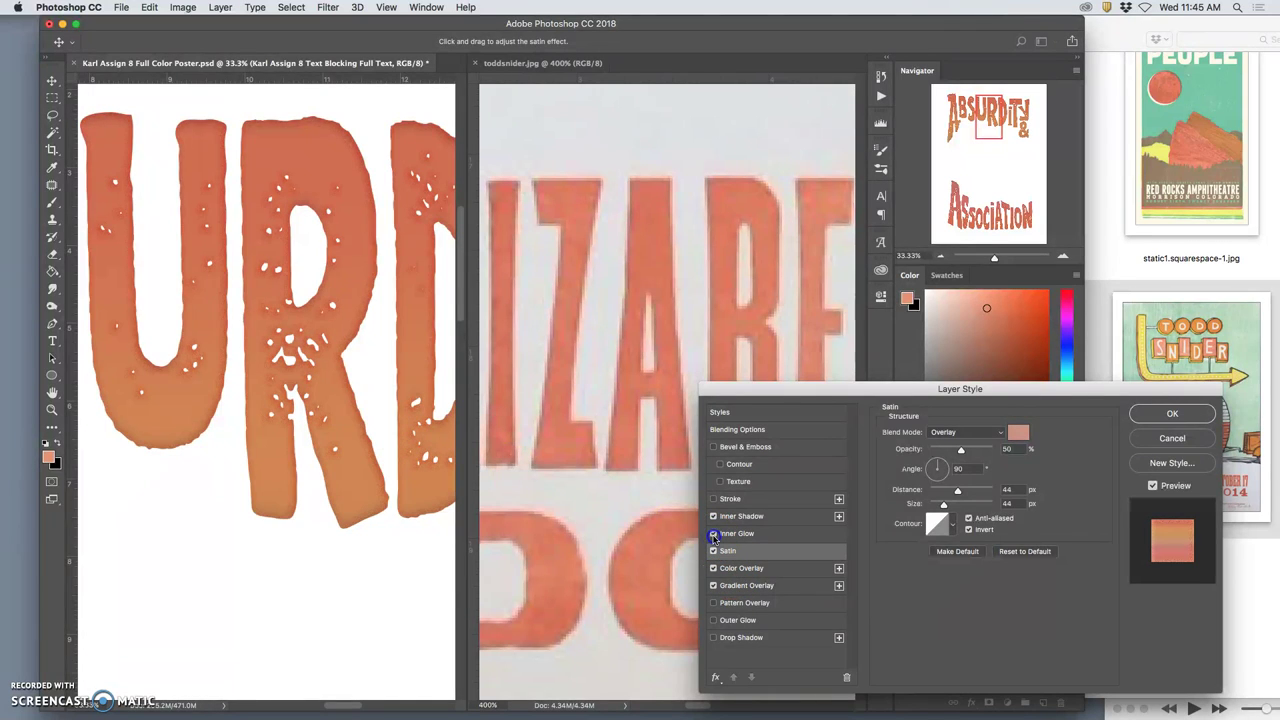
click(714, 535)
click(792, 535)
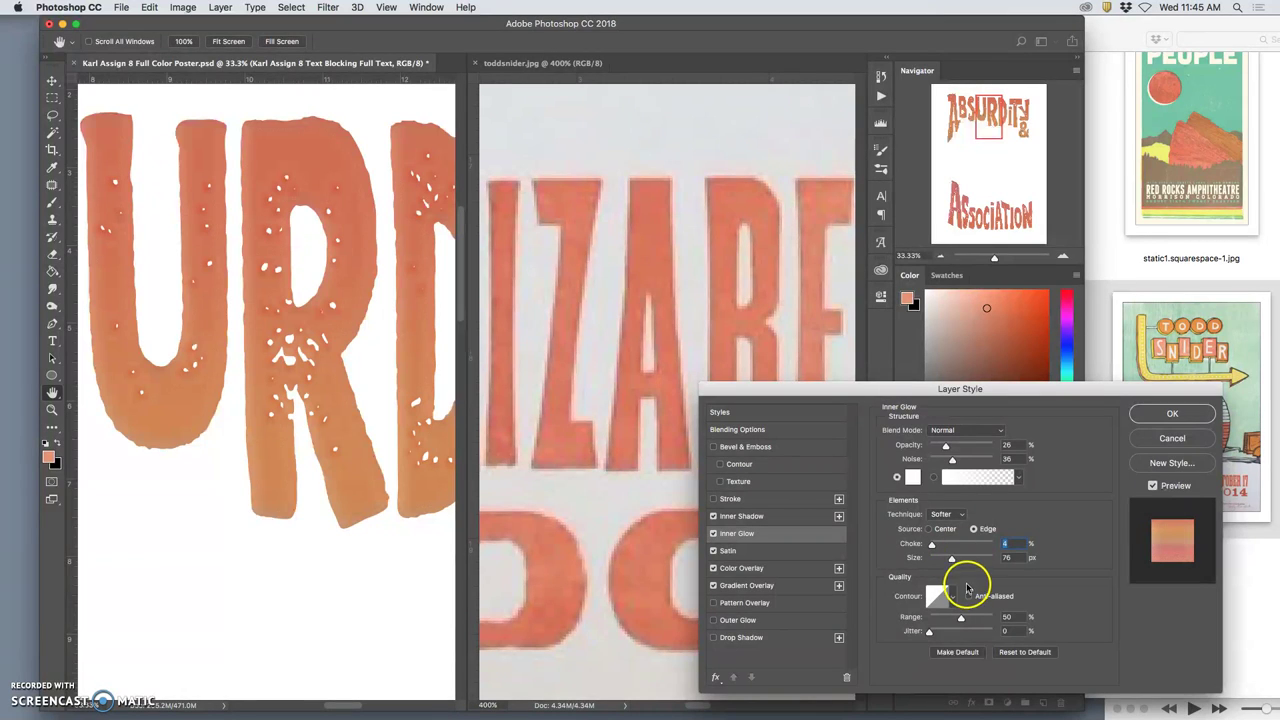
click(1141, 420)
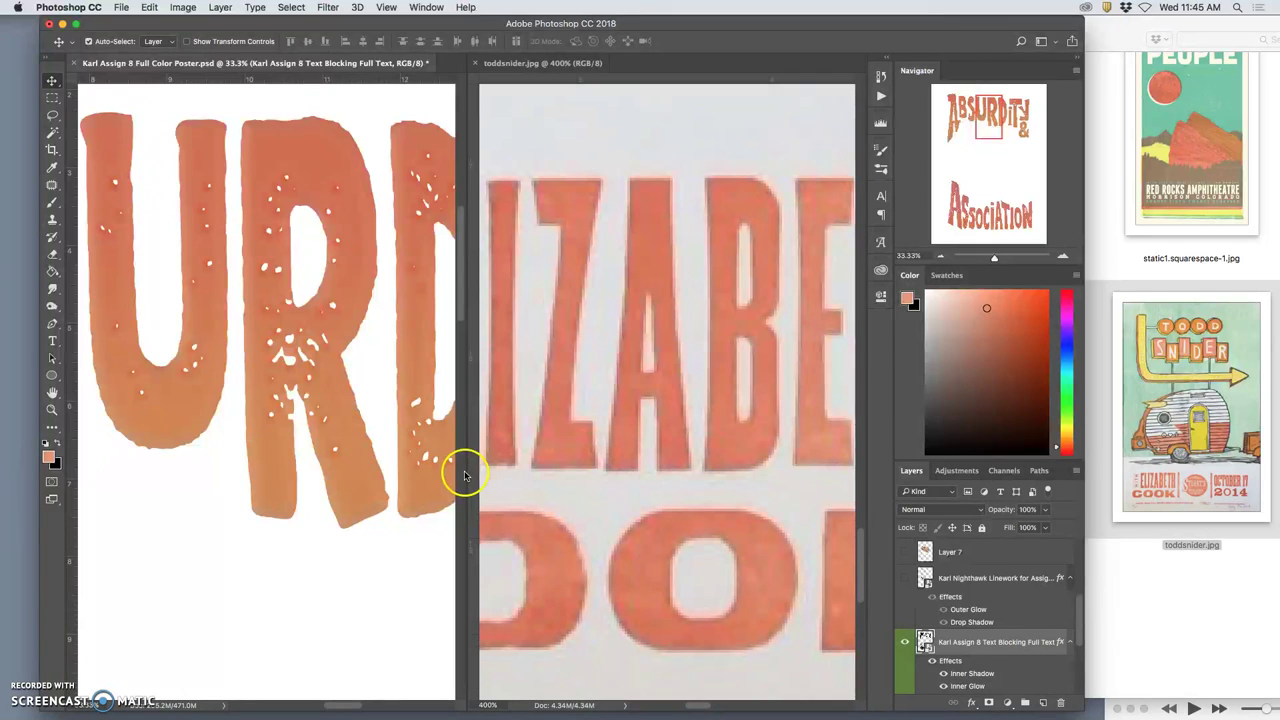
key(super+minus)
key(super+minus)
key(super+minus)
key(super+minus)
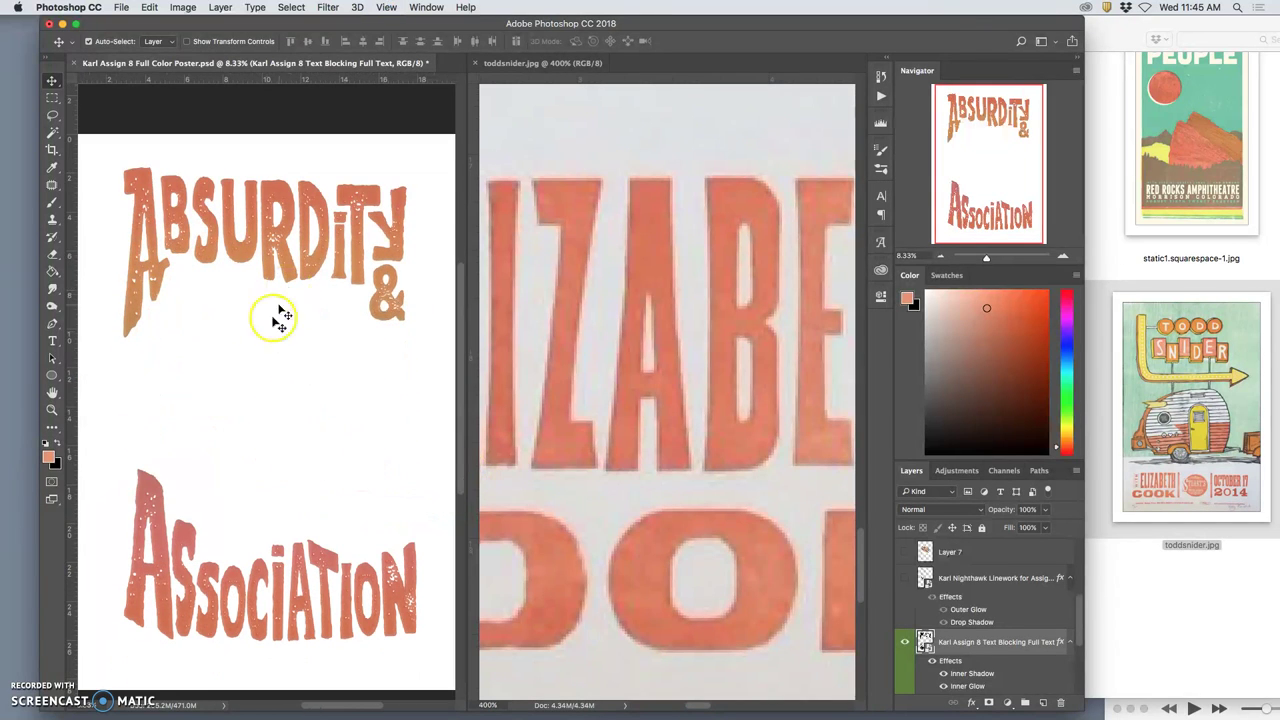
scroll(281, 450, down, 2)
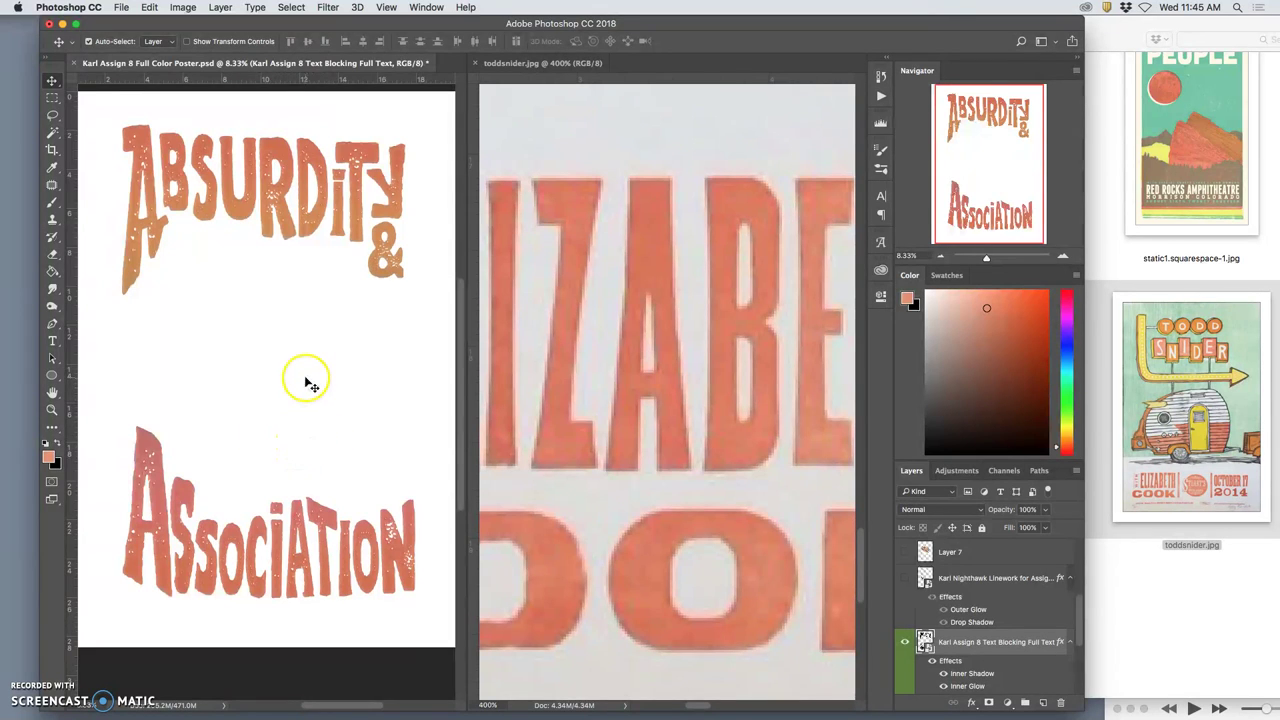
scroll(974, 611, down, 3)
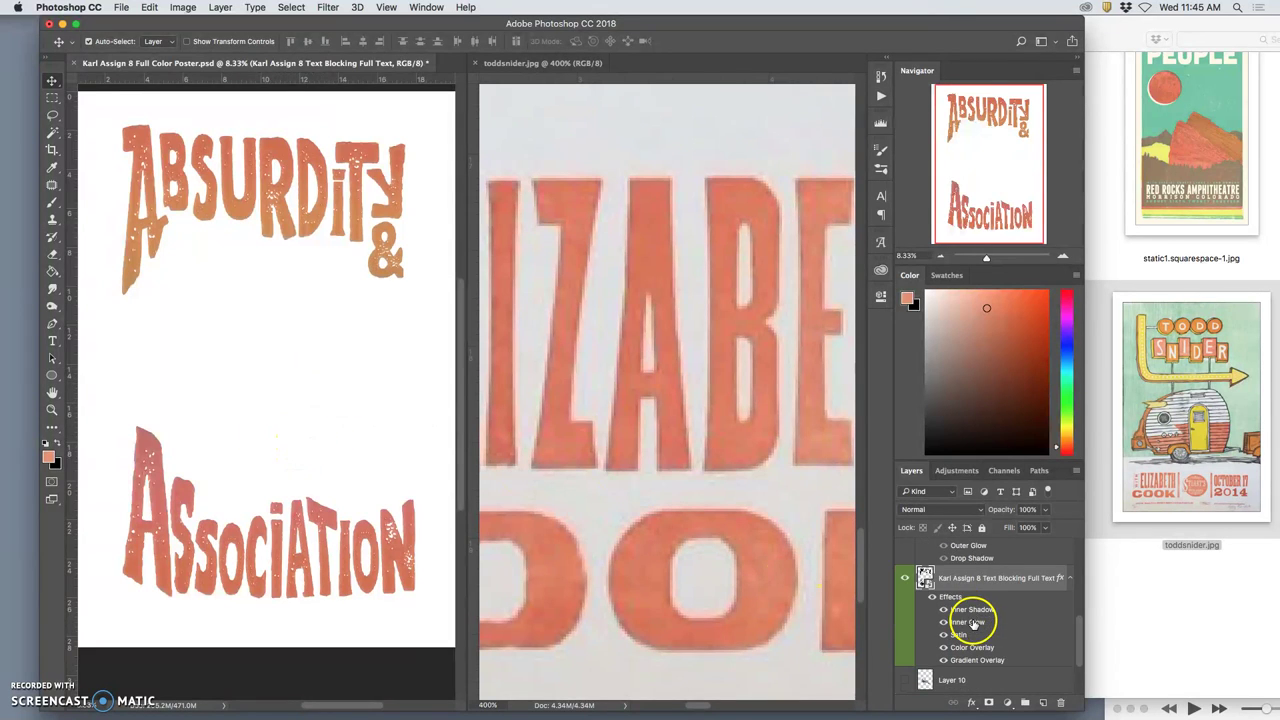
scroll(971, 621, down, 3)
click(907, 630)
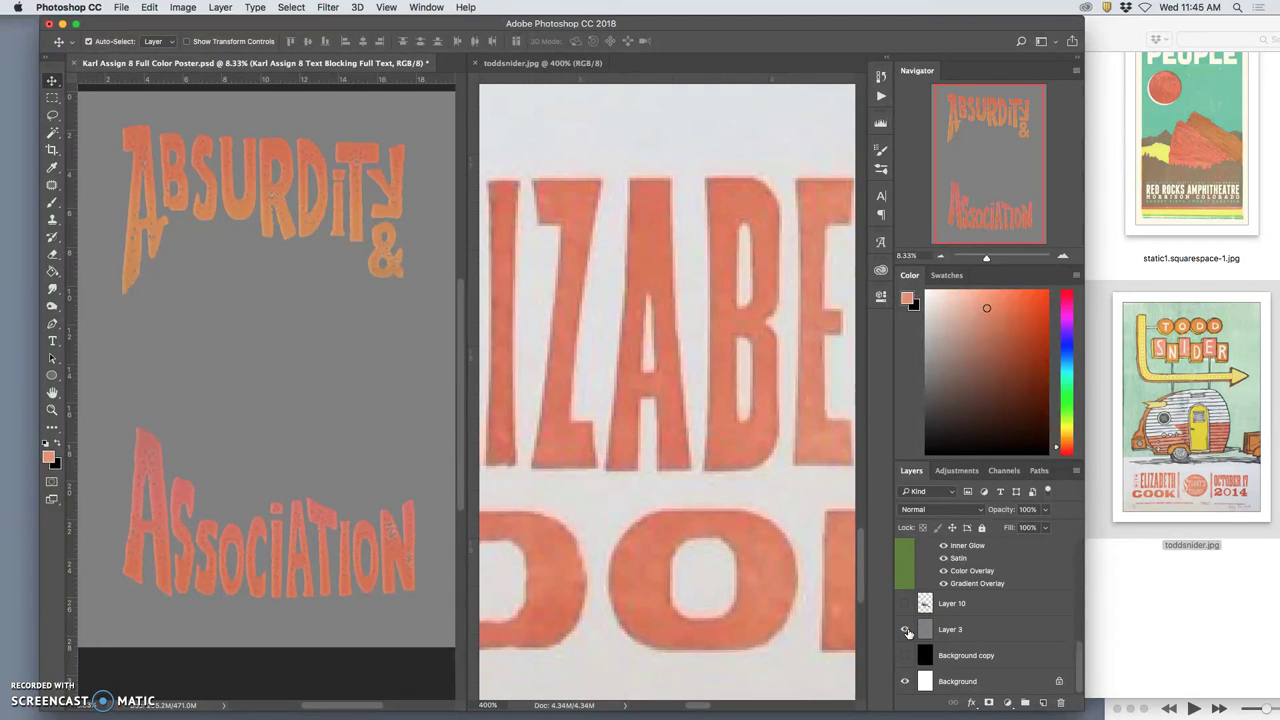
click(904, 656)
click(906, 632)
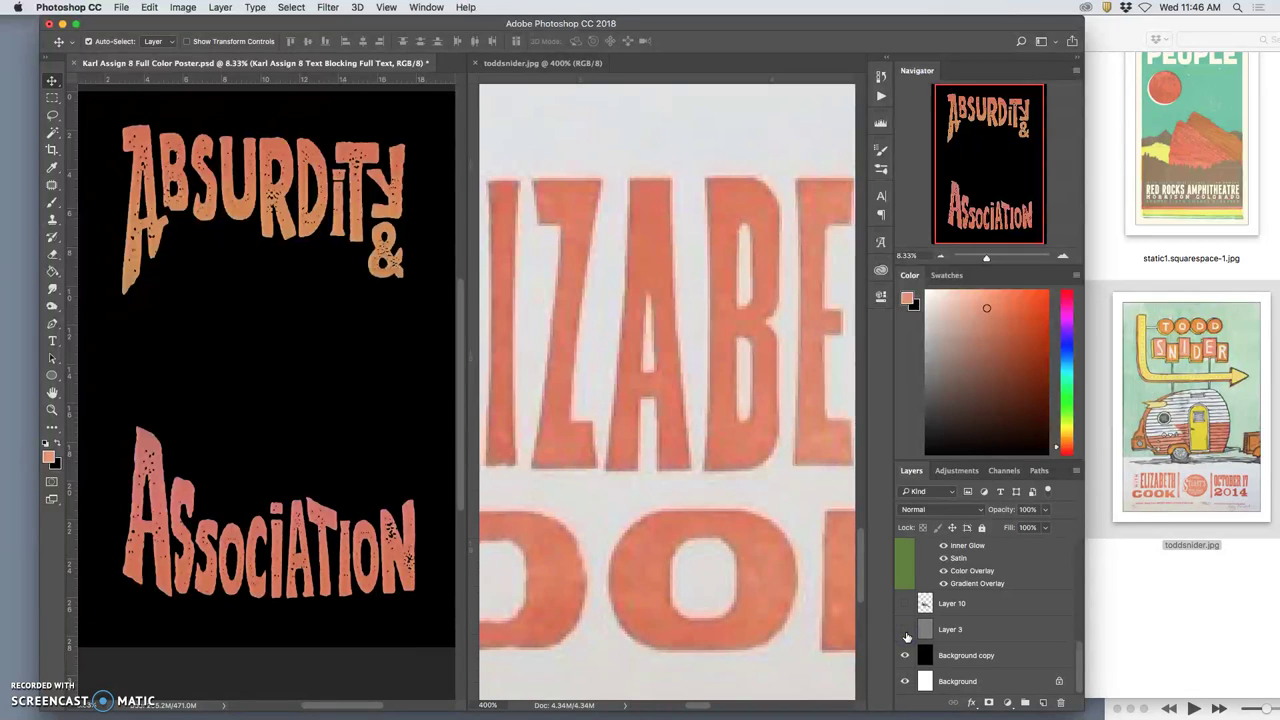
click(905, 656)
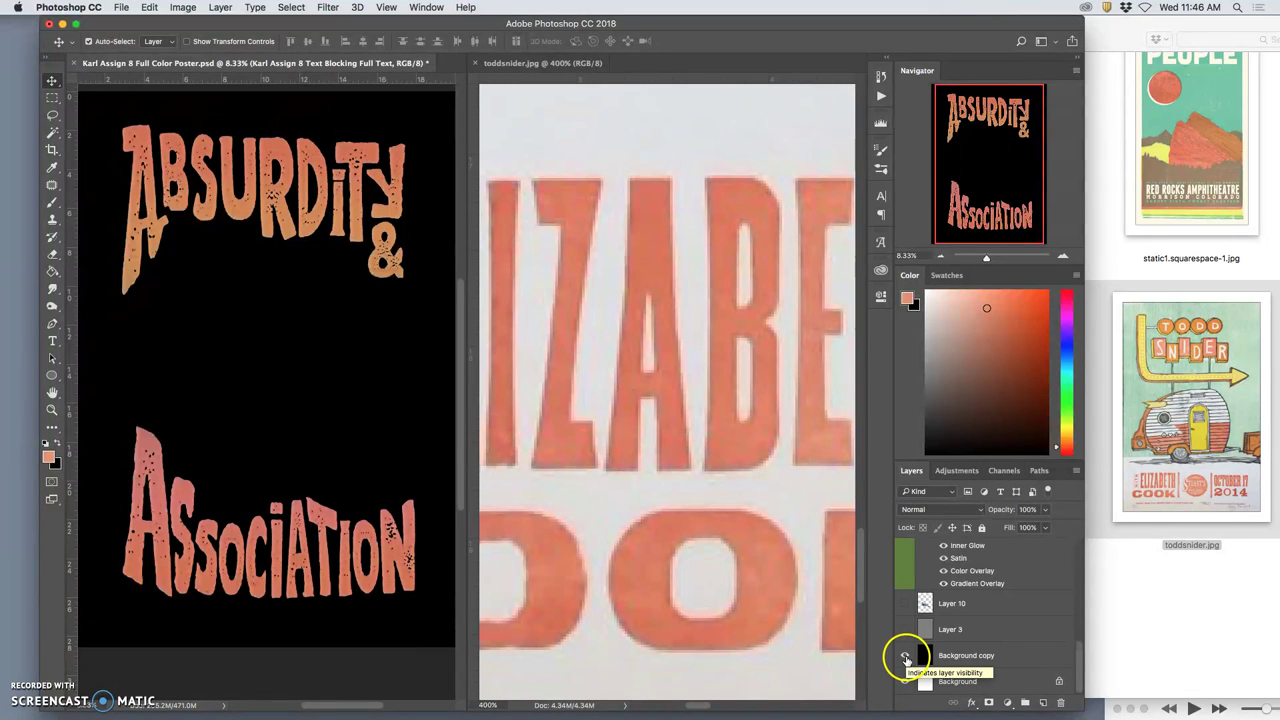
click(905, 631)
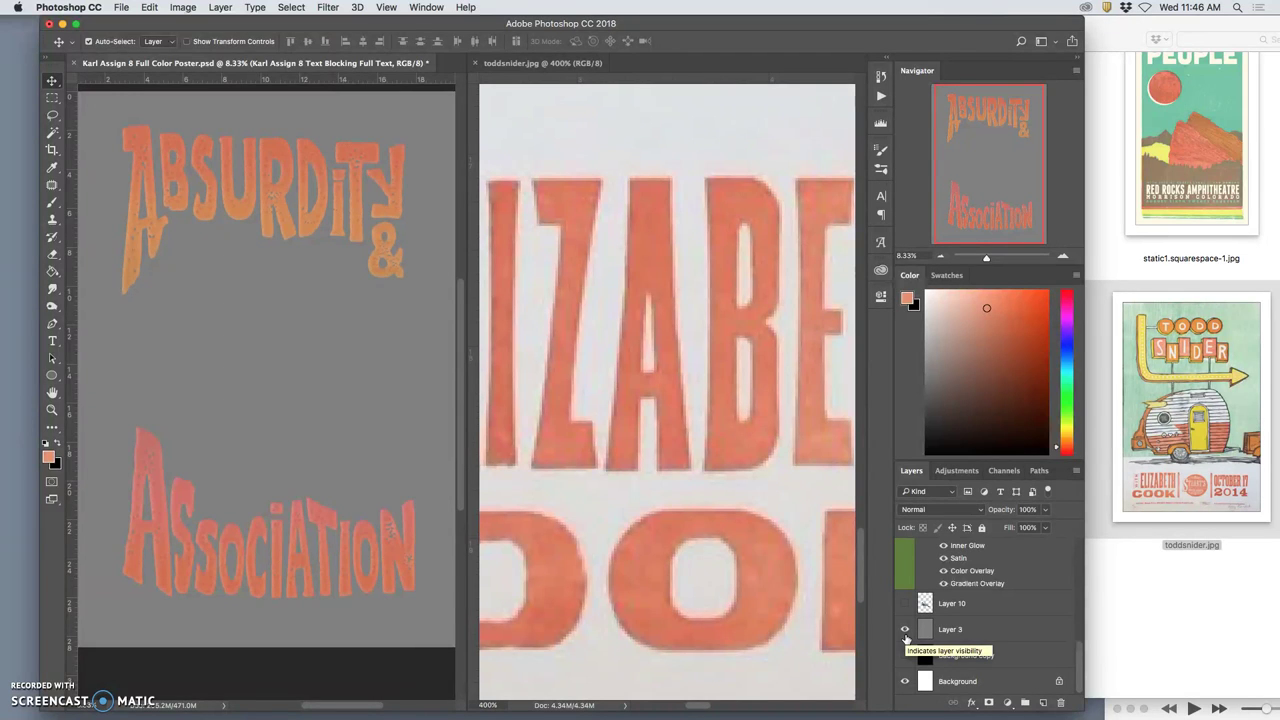
click(905, 631)
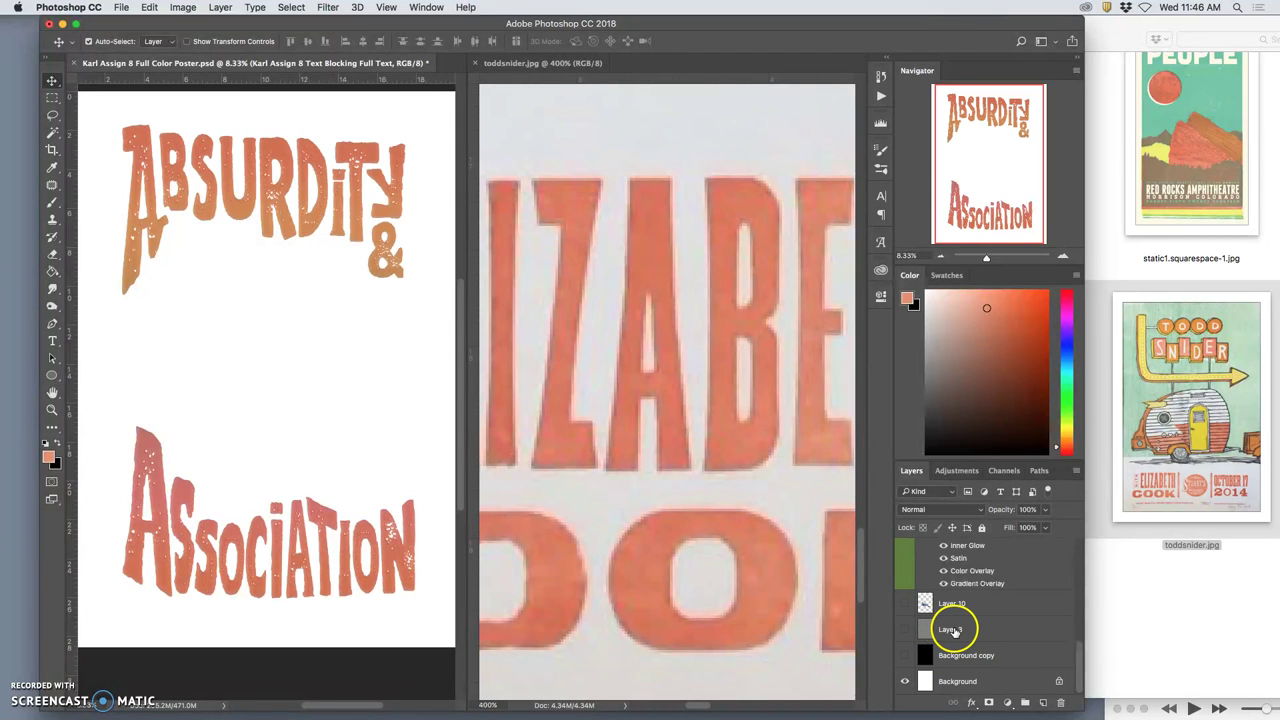
Step: Show Layer 10, Nighthawk Linework, Layer 7, Hare Linework, and COLOR HOLDS copy and copy 2
click(905, 606)
scroll(960, 614, up, 5)
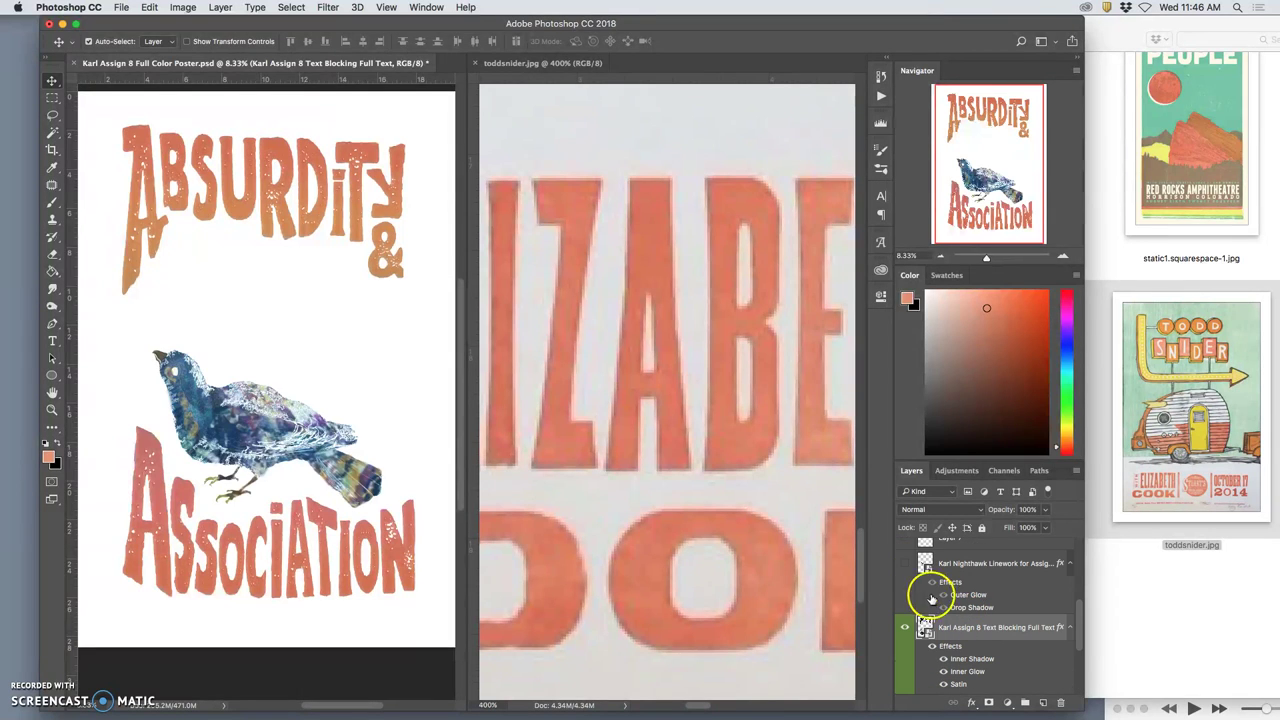
click(905, 580)
click(906, 561)
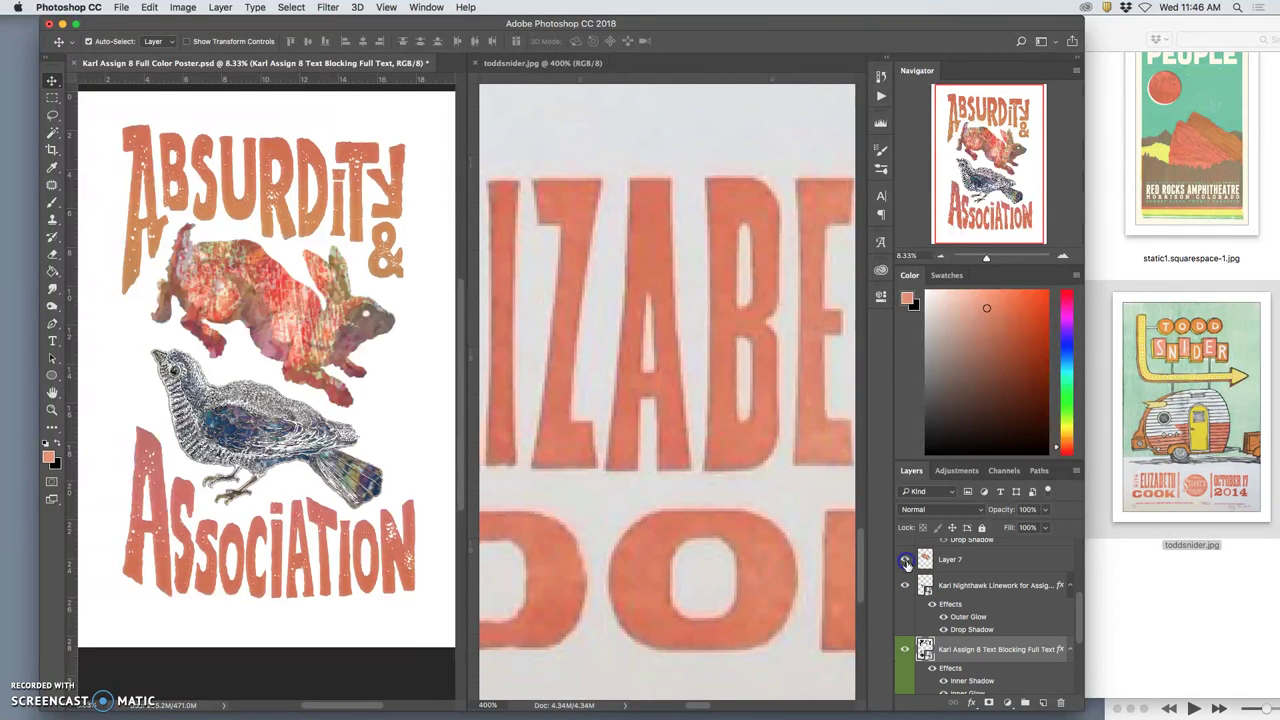
scroll(937, 590, up, 3)
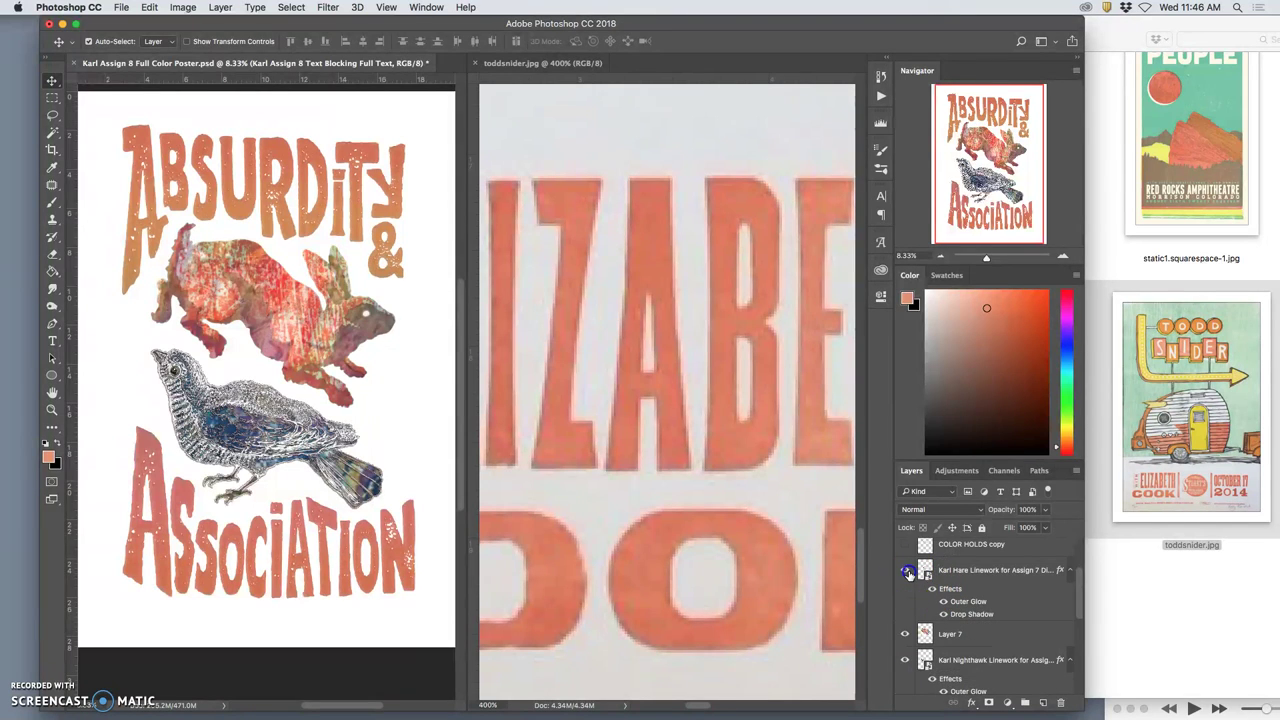
click(906, 574)
scroll(944, 597, up, 3)
click(905, 622)
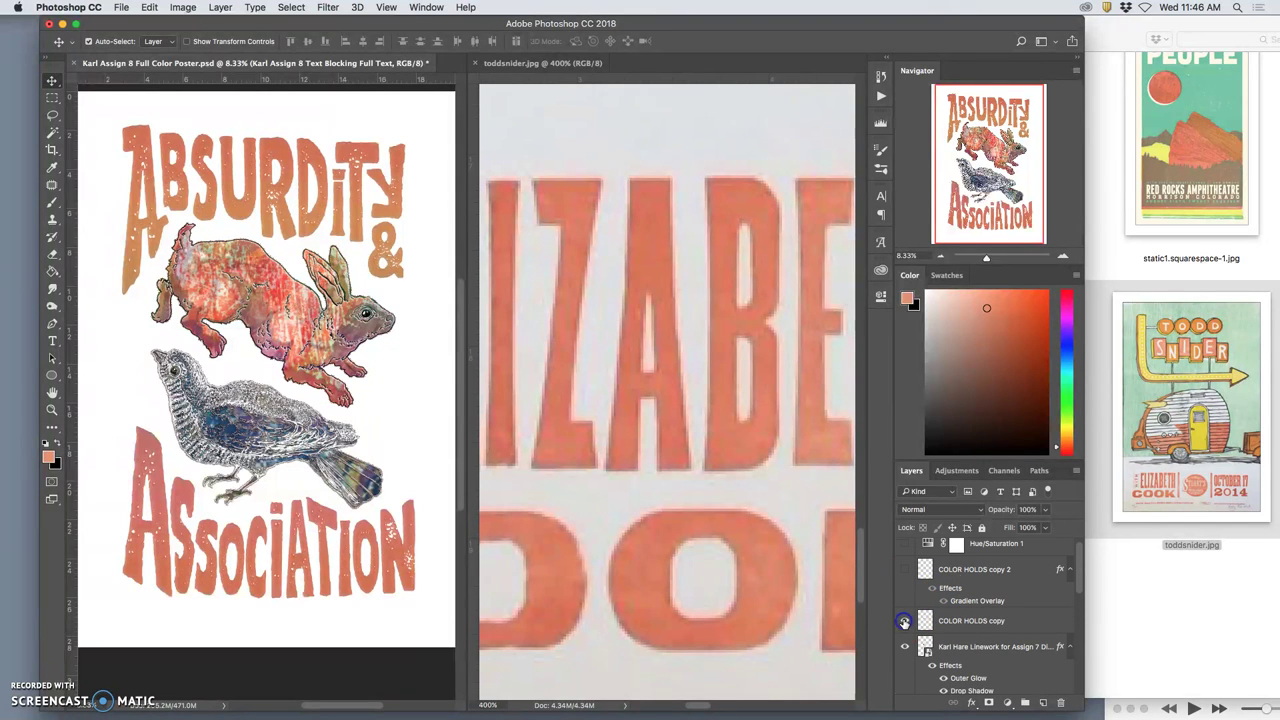
click(904, 571)
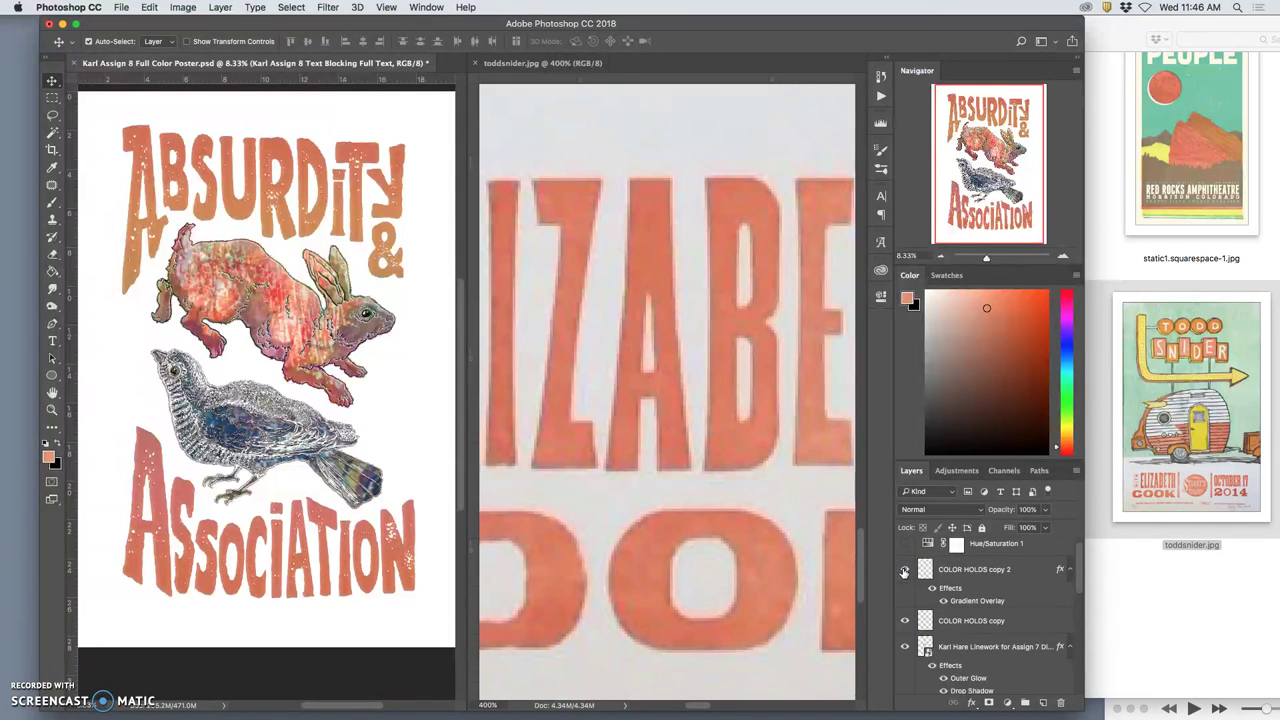